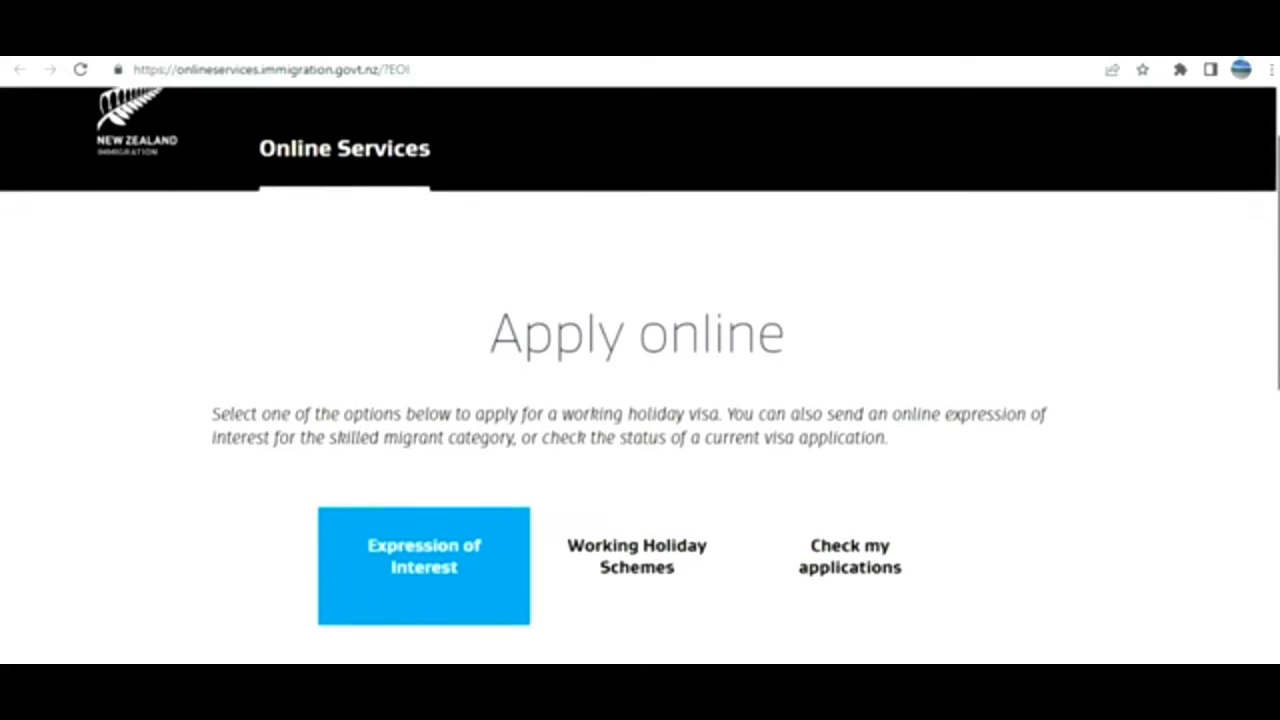
pyautogui.scroll(-2, 640, 375)
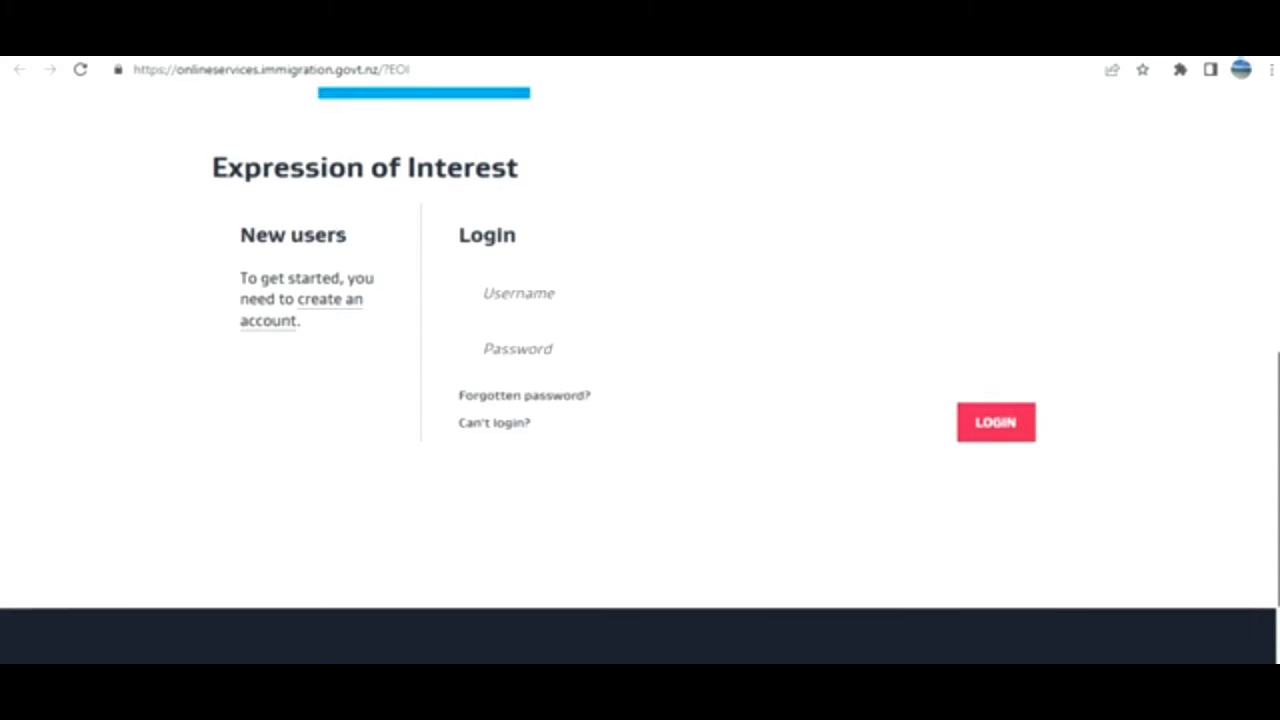
# Scroll the Apply online page down to the Expression of Interest create-account link.
pyautogui.scroll(-2, 640, 375)
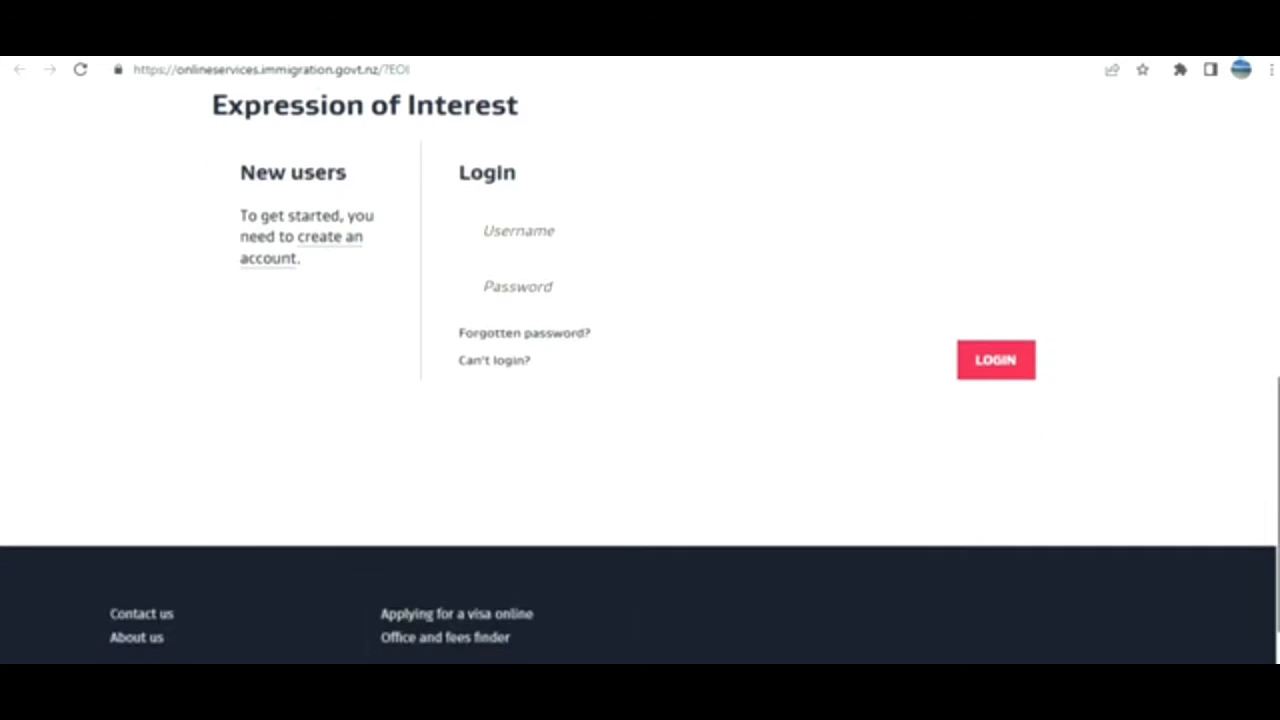
pyautogui.scroll(4, 640, 375)
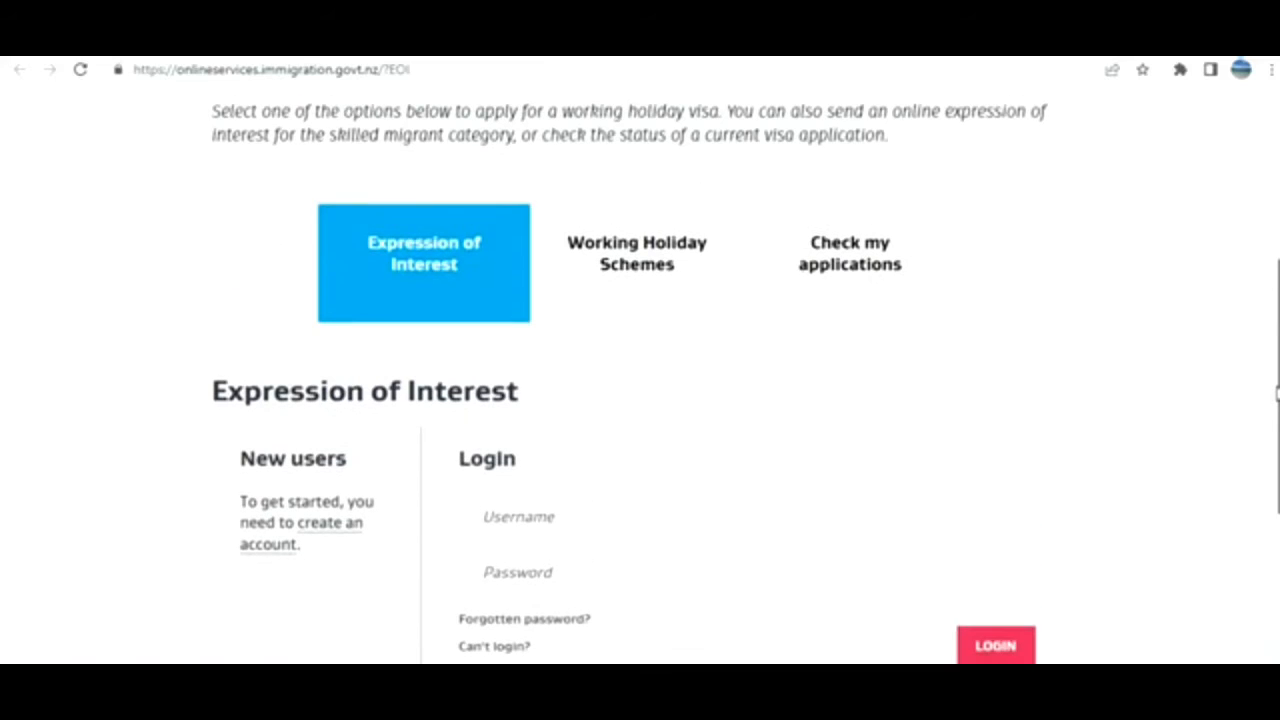
pyautogui.moveTo(1277, 393); pyautogui.dragTo(1277, 252)
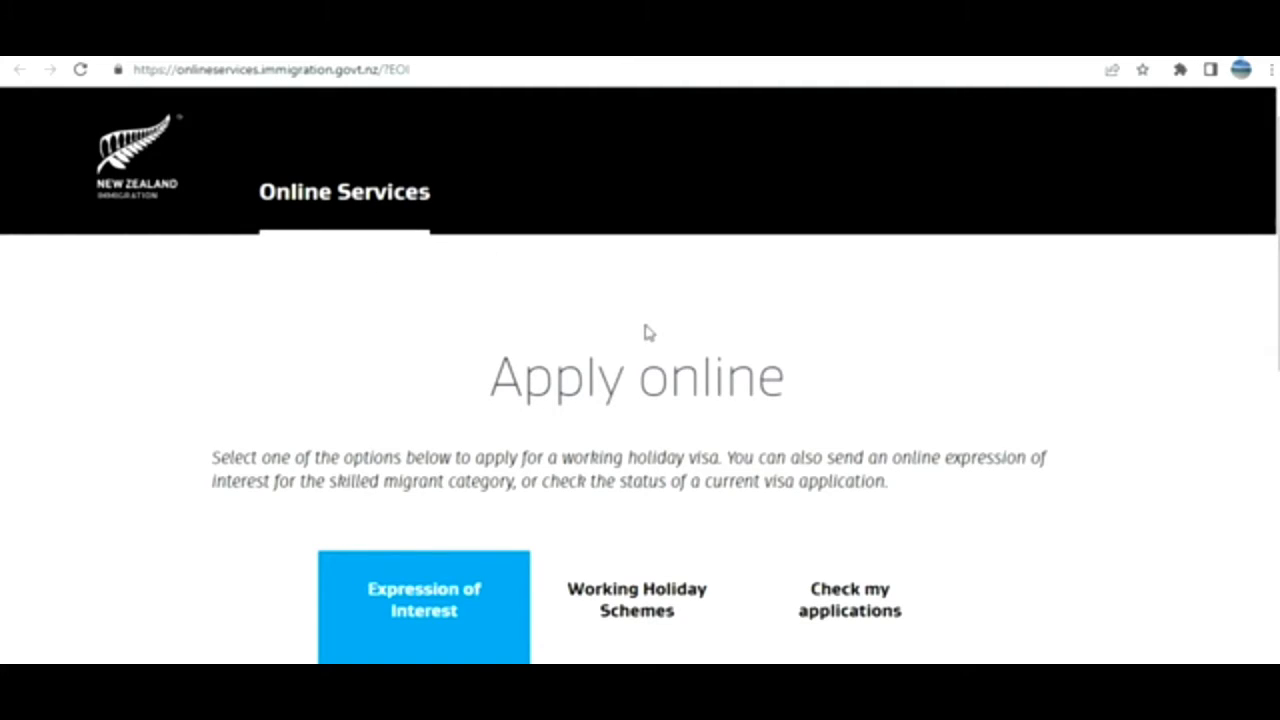
pyautogui.scroll(-3, 640, 462)
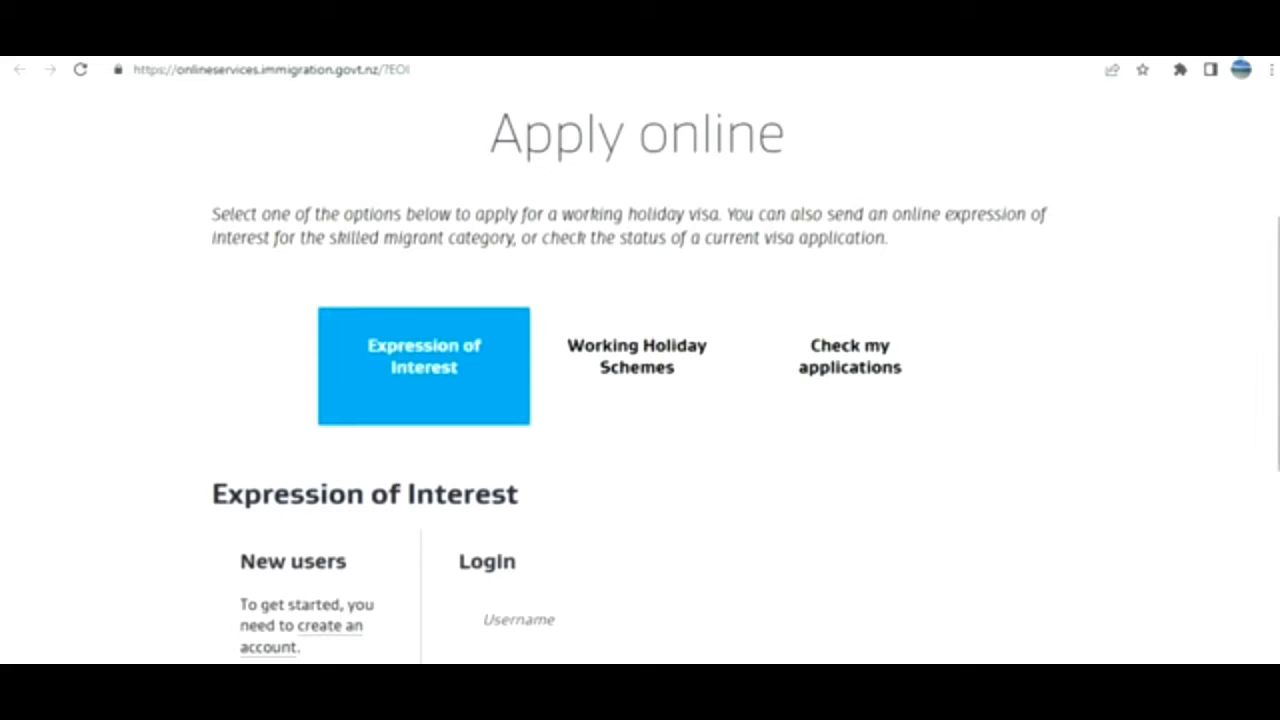
pyautogui.scroll(-1, 414, 551)
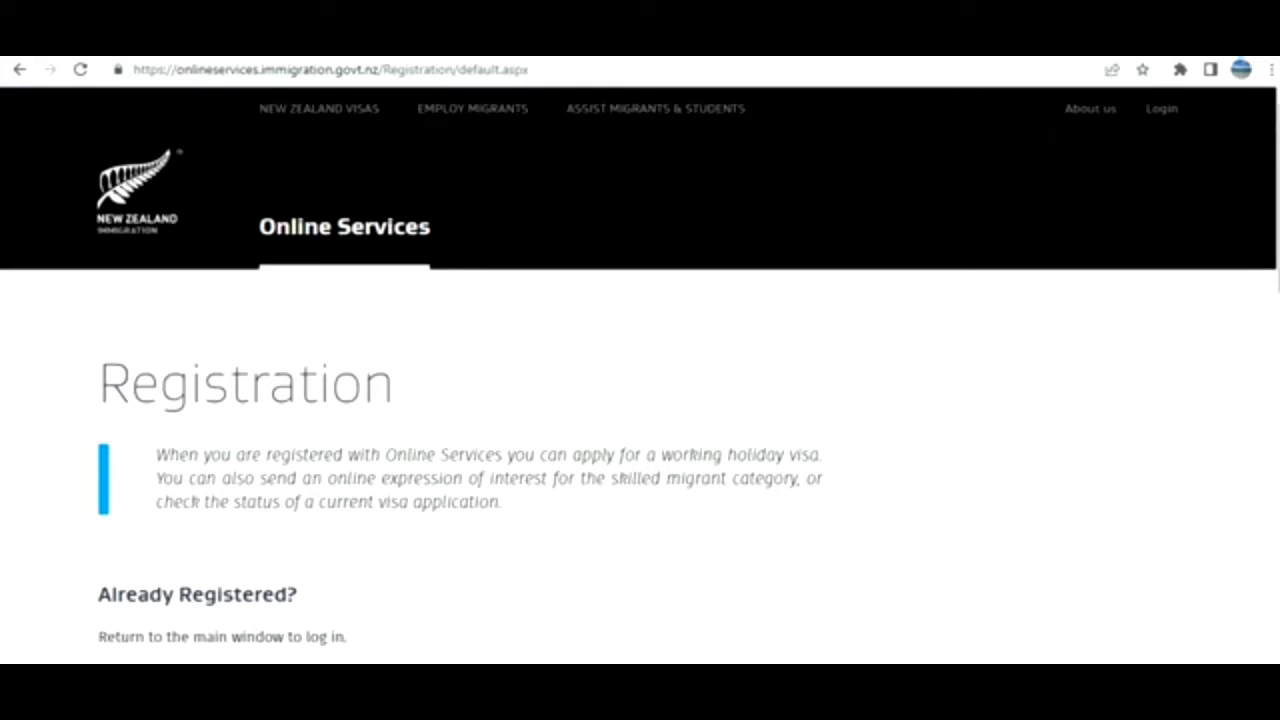
# Complete the Registration Details form, then go back to the Expression of Interest login page.
pyautogui.moveTo(1278, 250); pyautogui.dragTo(1278, 528)
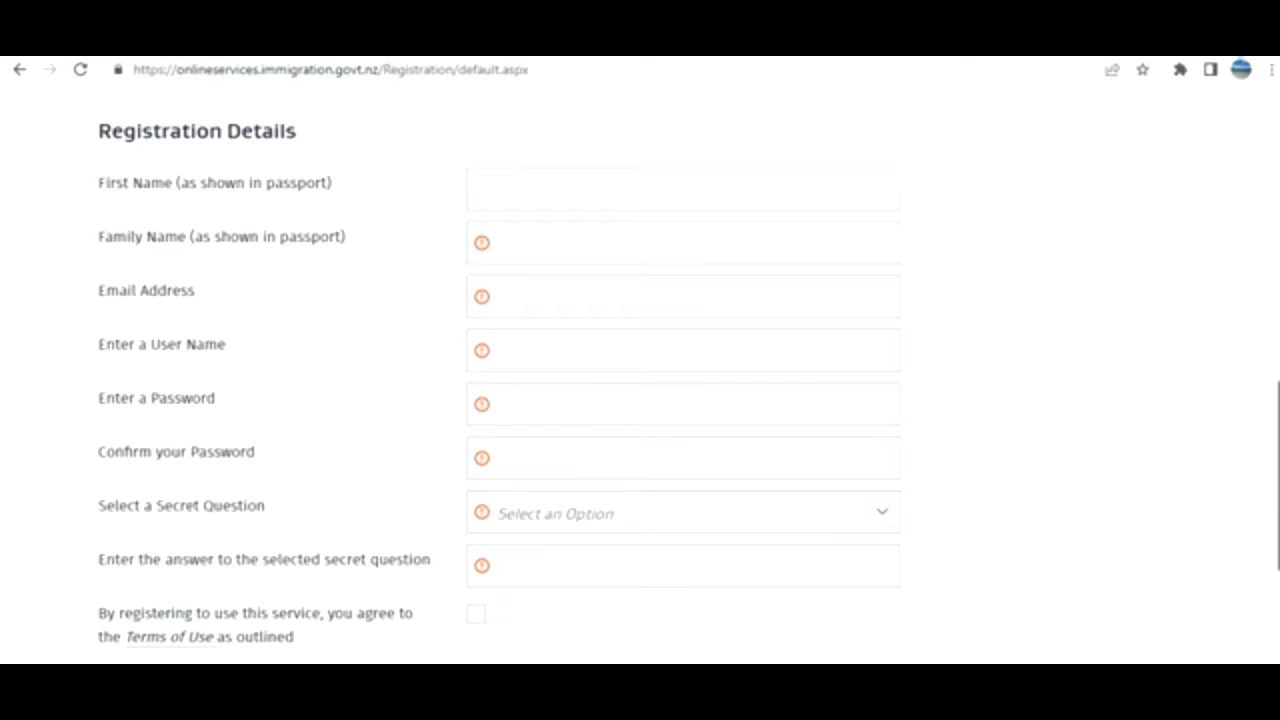
pyautogui.scroll(1, 1266, 458)
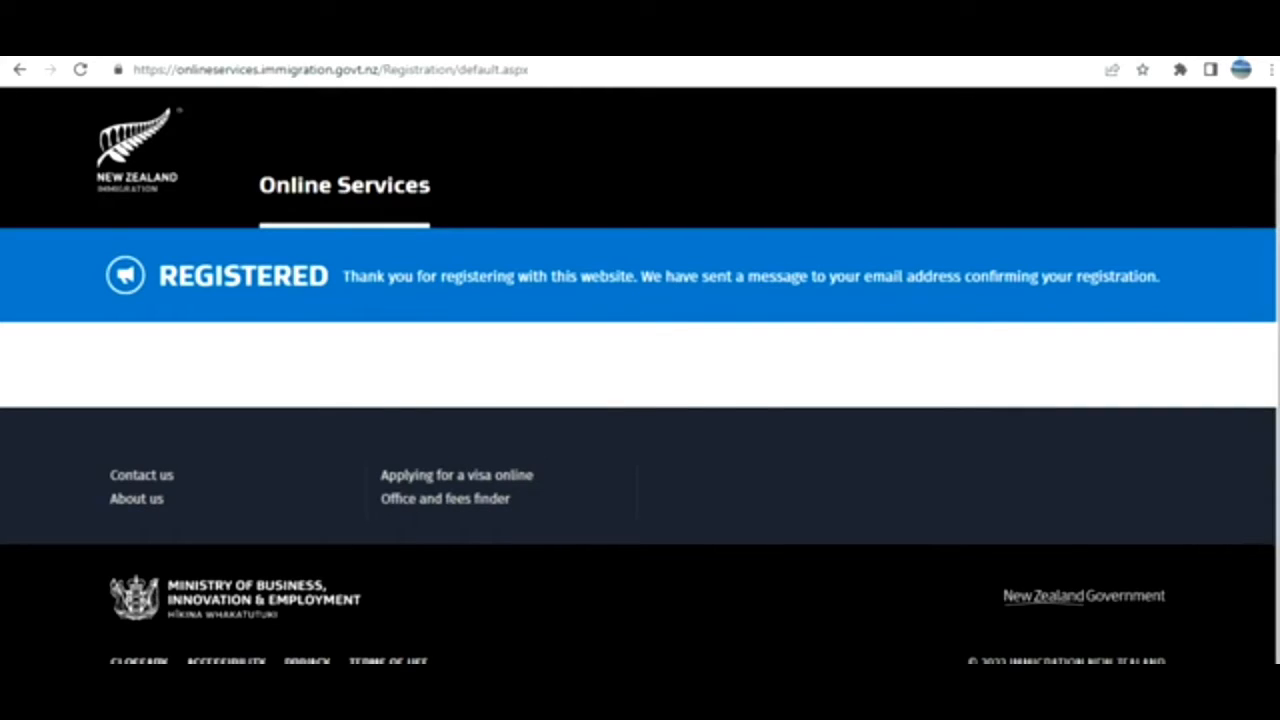
pyautogui.scroll(1, 1268, 290)
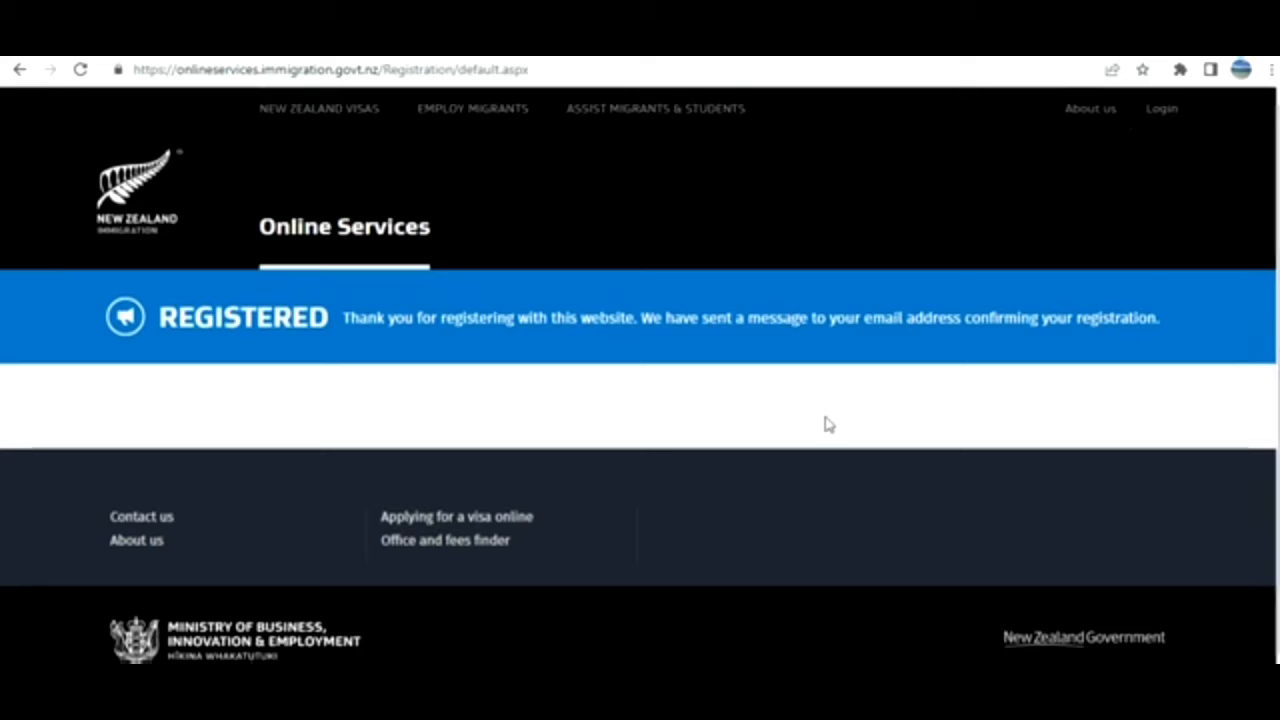
pyautogui.hotkey('alt', 'Left')
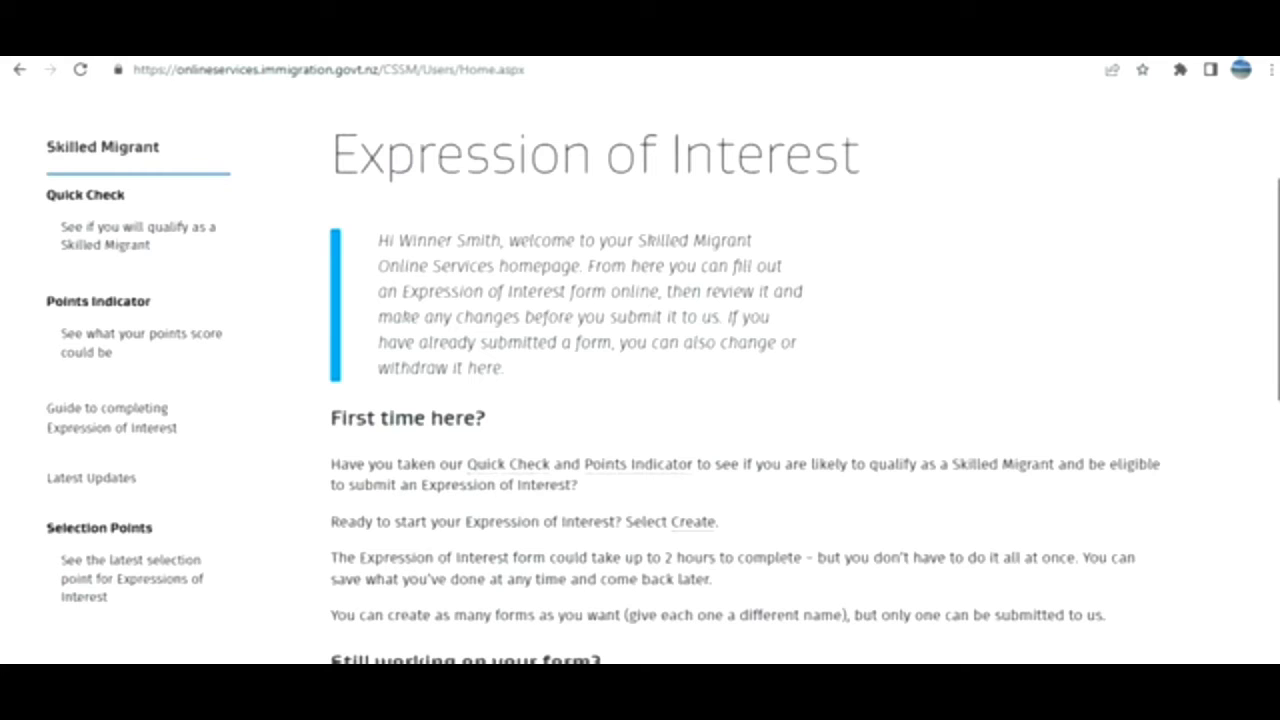
# Scroll through the logged-in Skilled Migrant homepage.
pyautogui.scroll(1, 1272, 294)
pyautogui.scroll(-1, 963, 187)
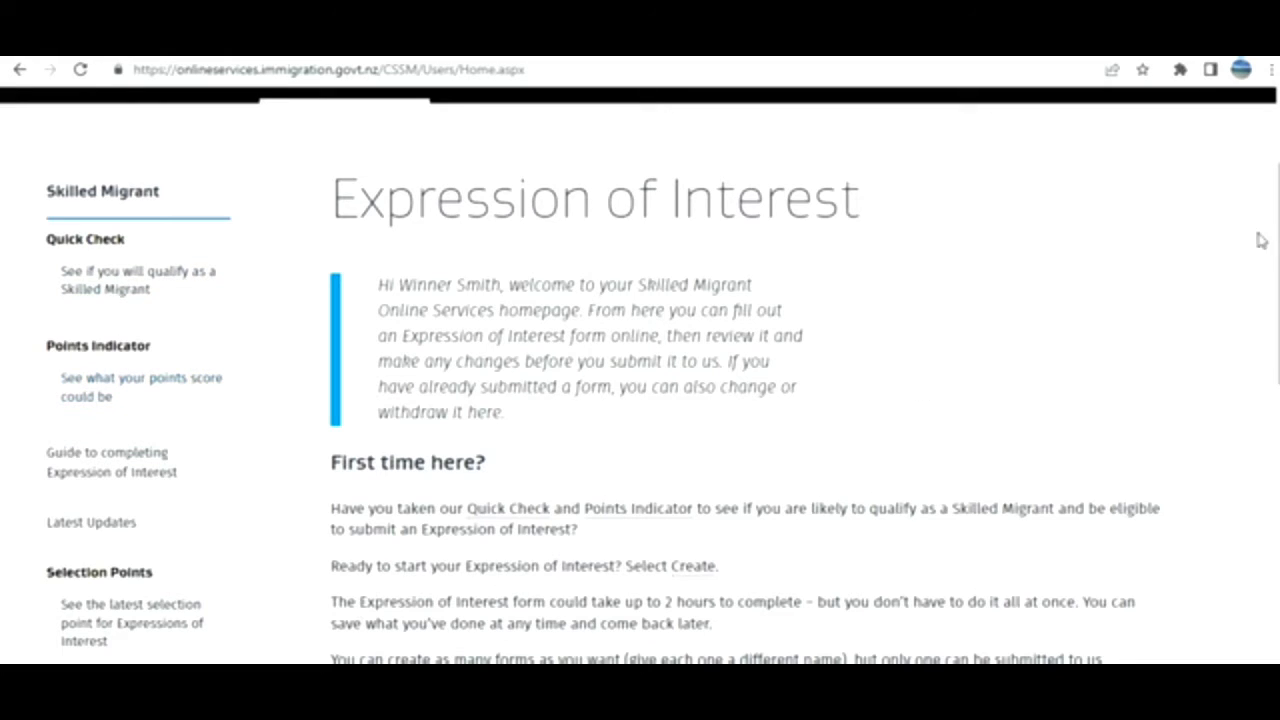
pyautogui.scroll(-1, 640, 375)
pyautogui.scroll(-2, 898, 400)
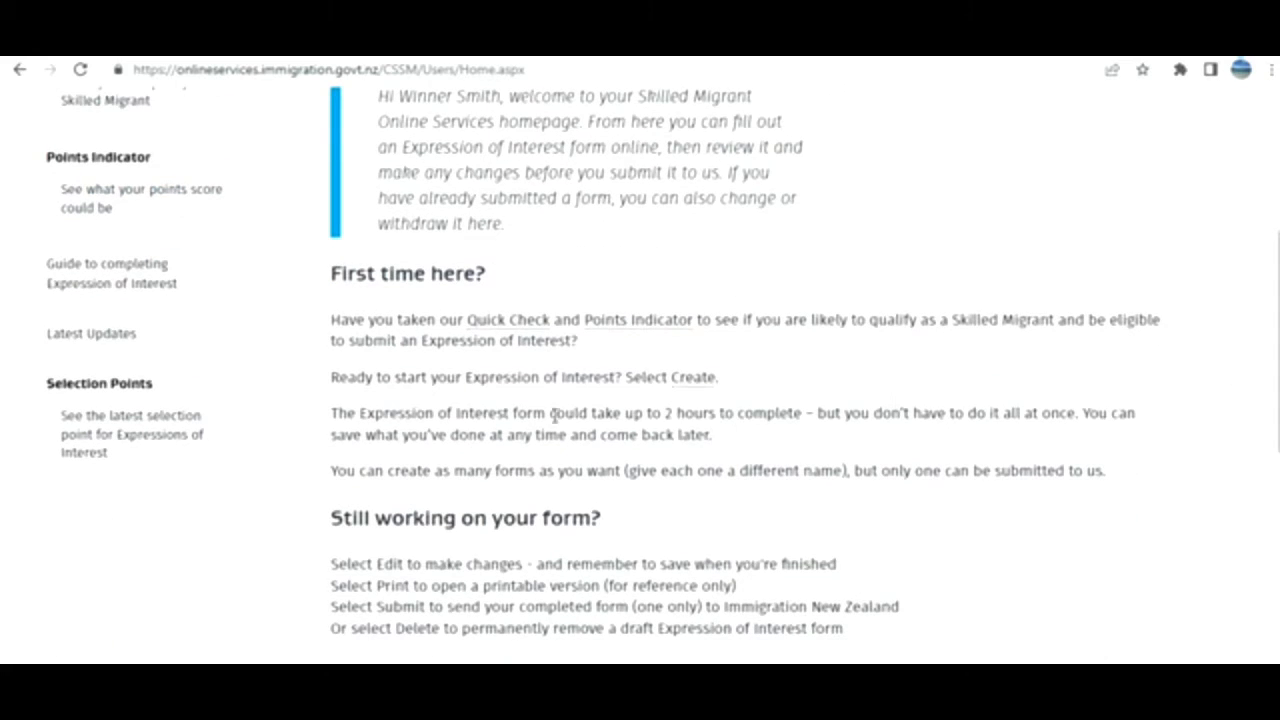
pyautogui.scroll(-2, 772, 450)
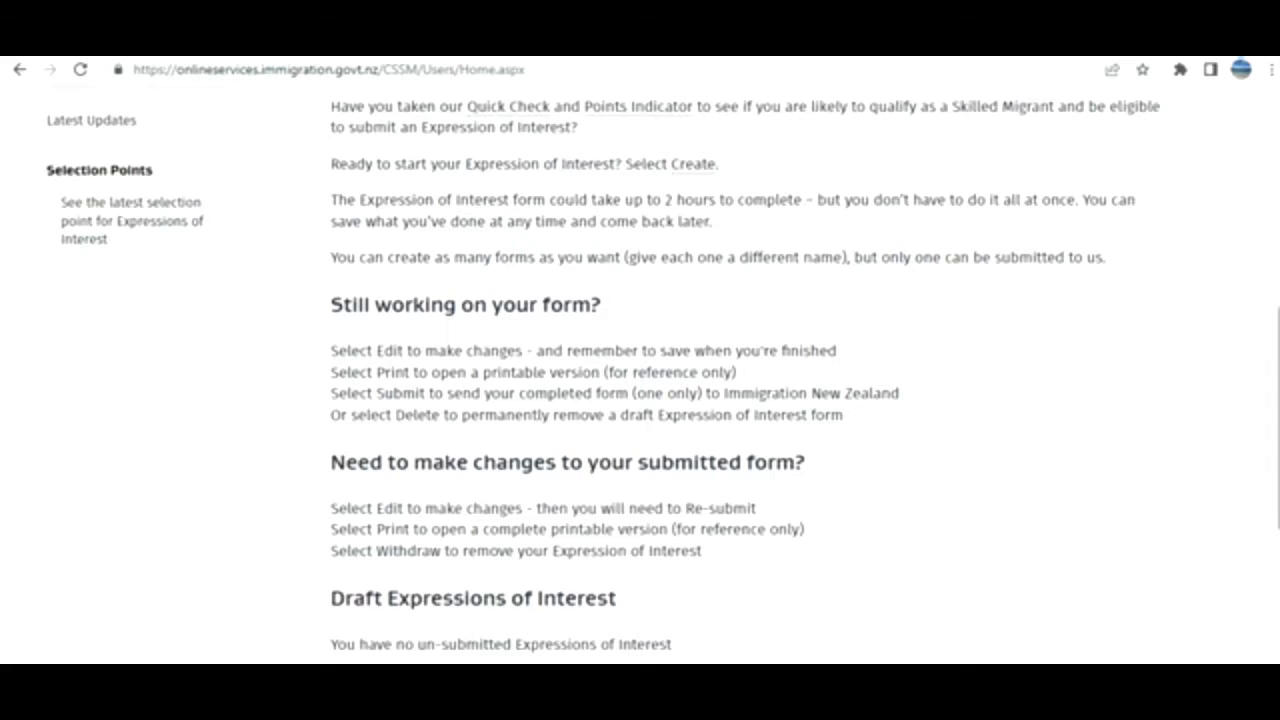
pyautogui.scroll(-1, 1274, 450)
pyautogui.scroll(-2, 640, 375)
# Highlight the messages saying there are no draft and no submitted forms.
pyautogui.moveTo(1278, 520); pyautogui.dragTo(1278, 516)
pyautogui.moveTo(469, 403); pyautogui.dragTo(634, 404)
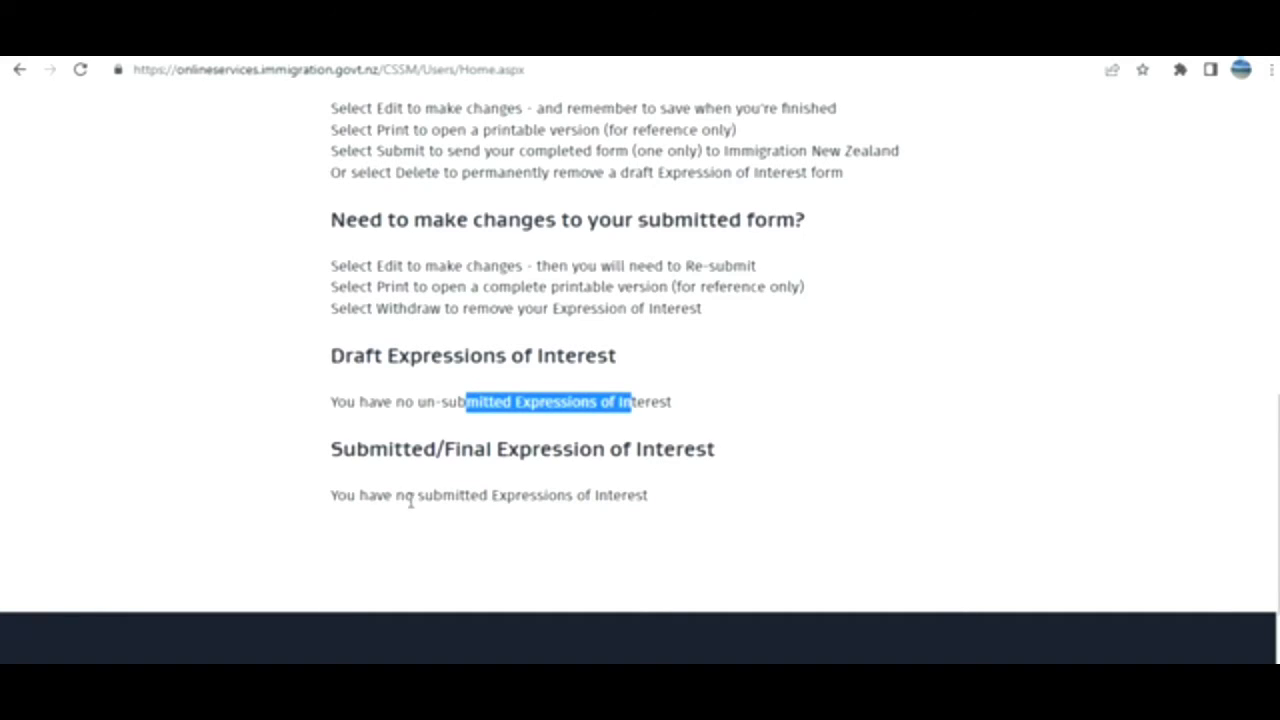
pyautogui.moveTo(410, 497); pyautogui.dragTo(540, 495)
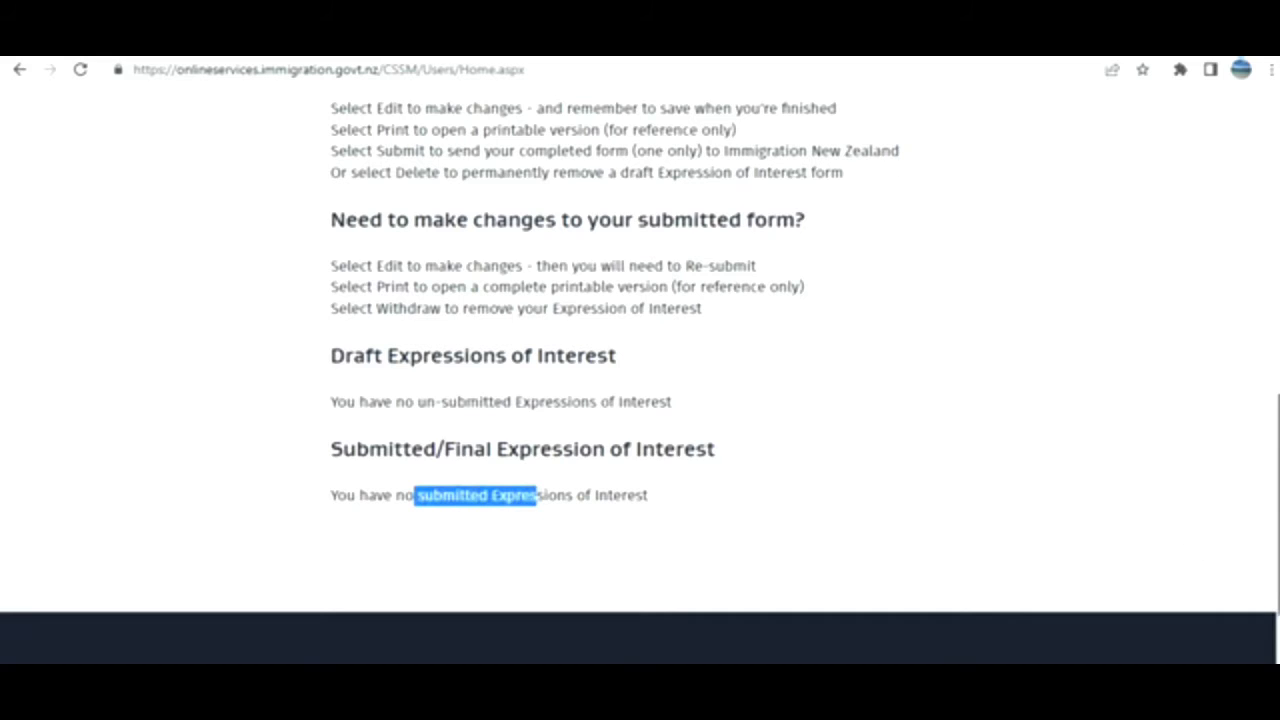
pyautogui.scroll(3, 640, 380)
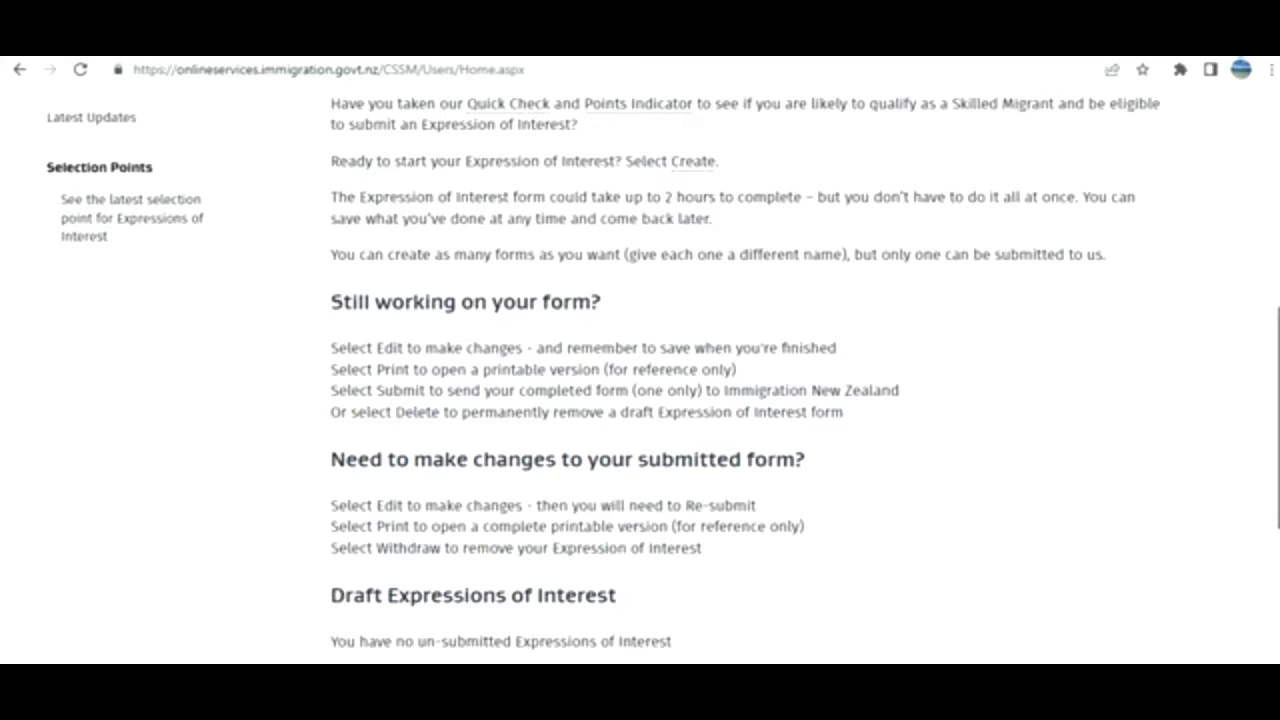
pyautogui.scroll(3, 880, 628)
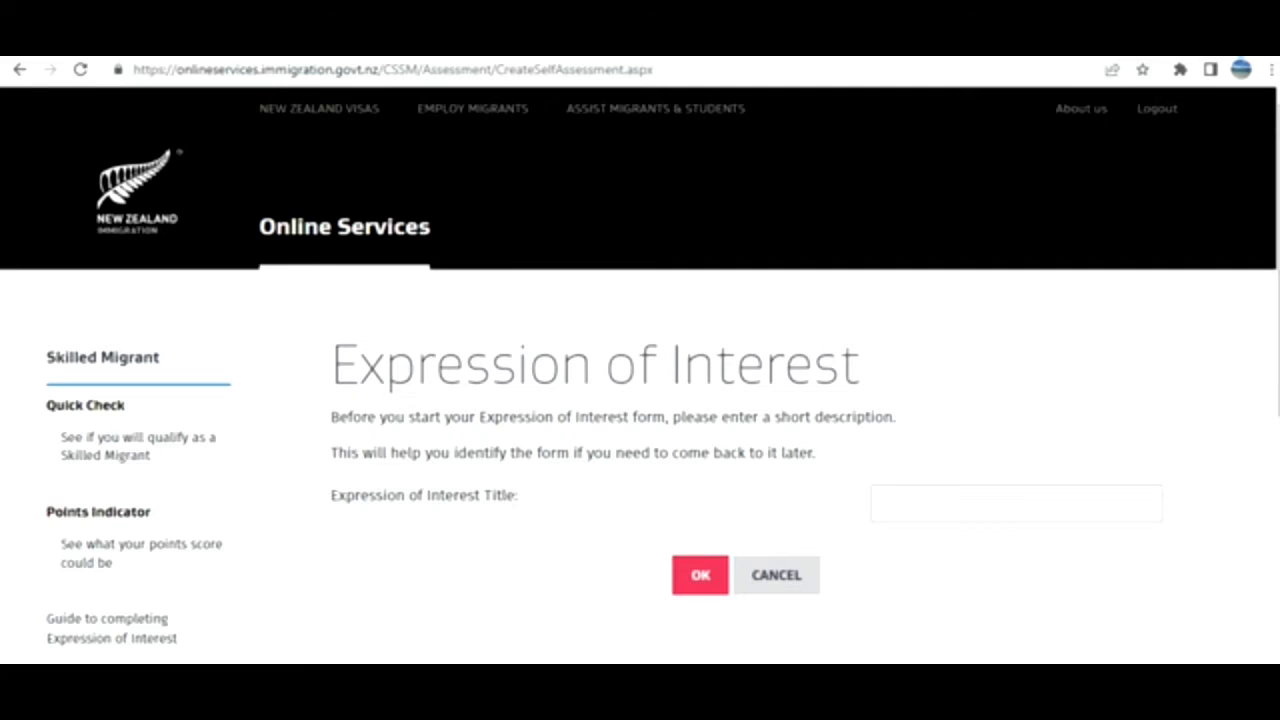
# Create a new Expression of Interest titled 'winner'.
pyautogui.write('winner')
pyautogui.click(705, 588)
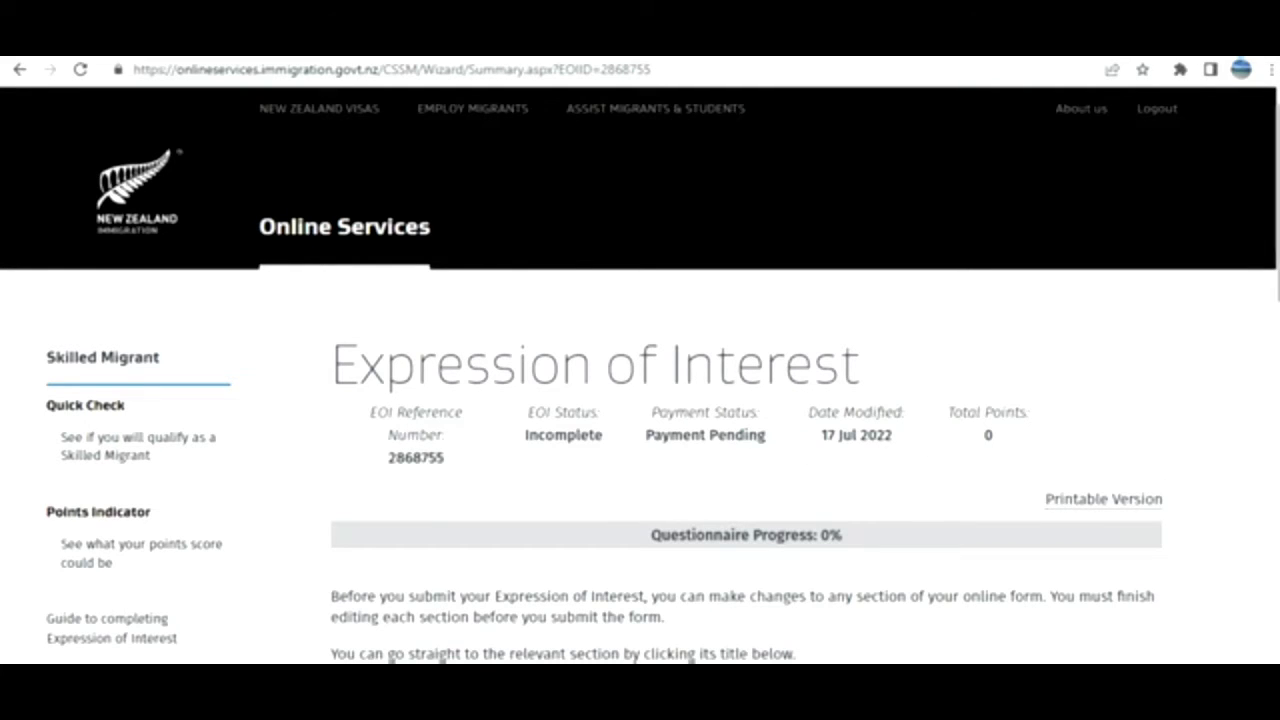
pyautogui.scroll(-4, 640, 400)
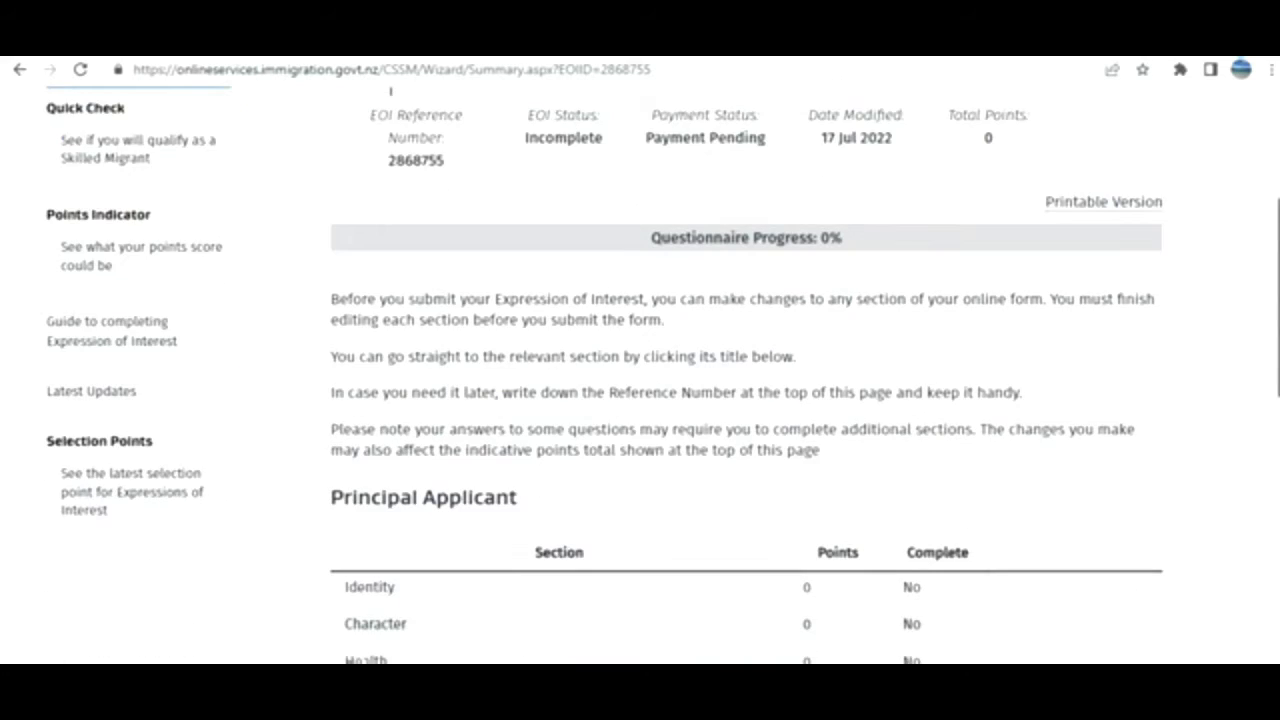
pyautogui.scroll(4, 1259, 288)
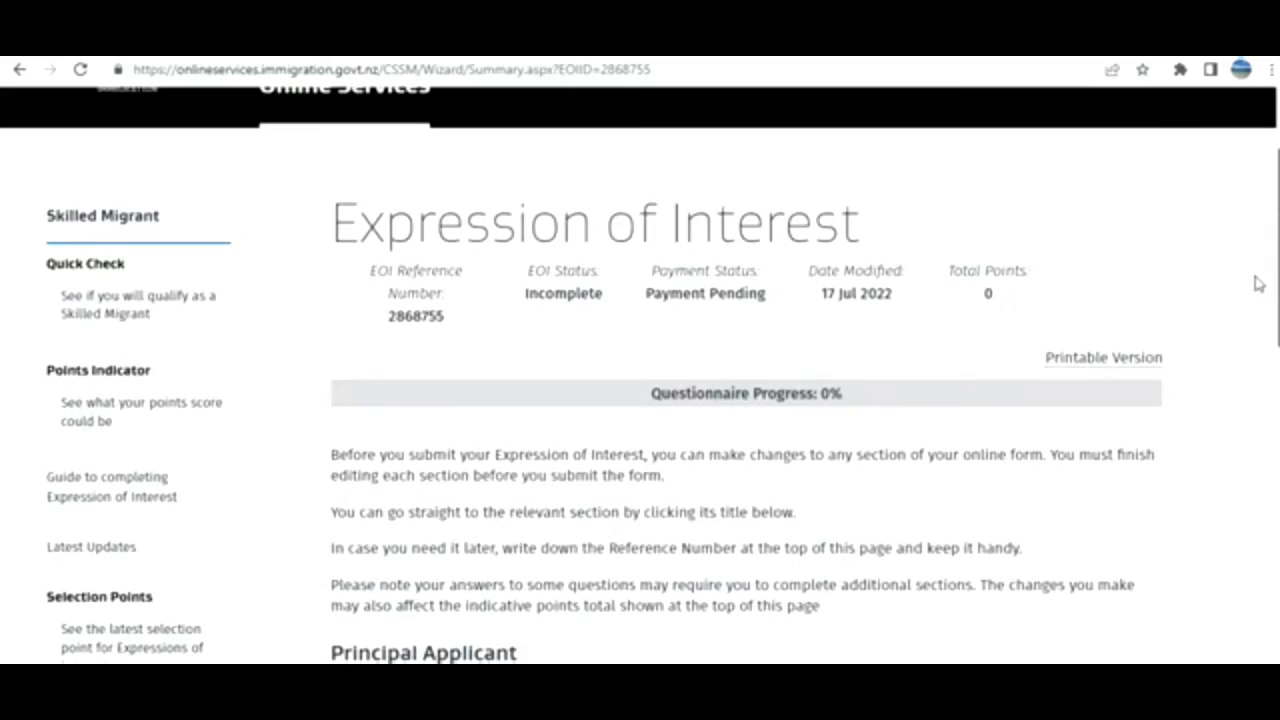
# Review the Summary table showing Incomplete status, 0% progress and all sections not complete.
pyautogui.scroll(-4, 1257, 283)
pyautogui.scroll(-6, 1268, 400)
pyautogui.scroll(5, 1268, 407)
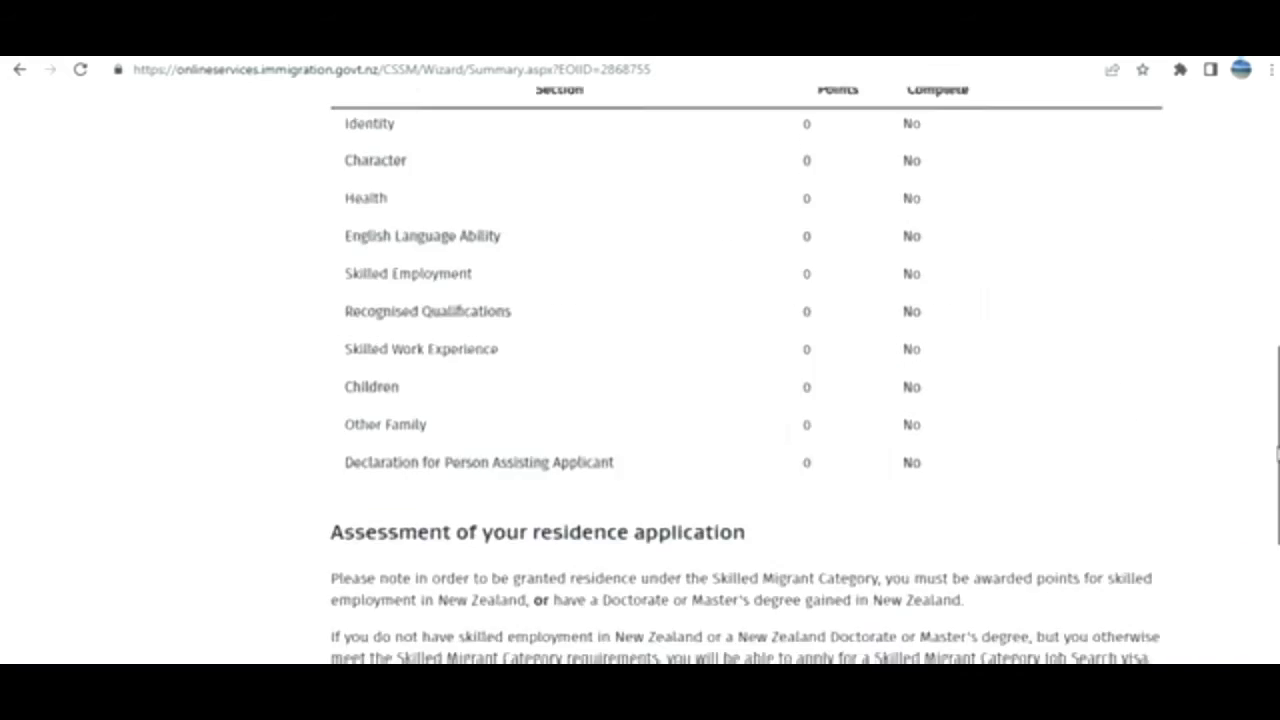
pyautogui.scroll(3, 1266, 400)
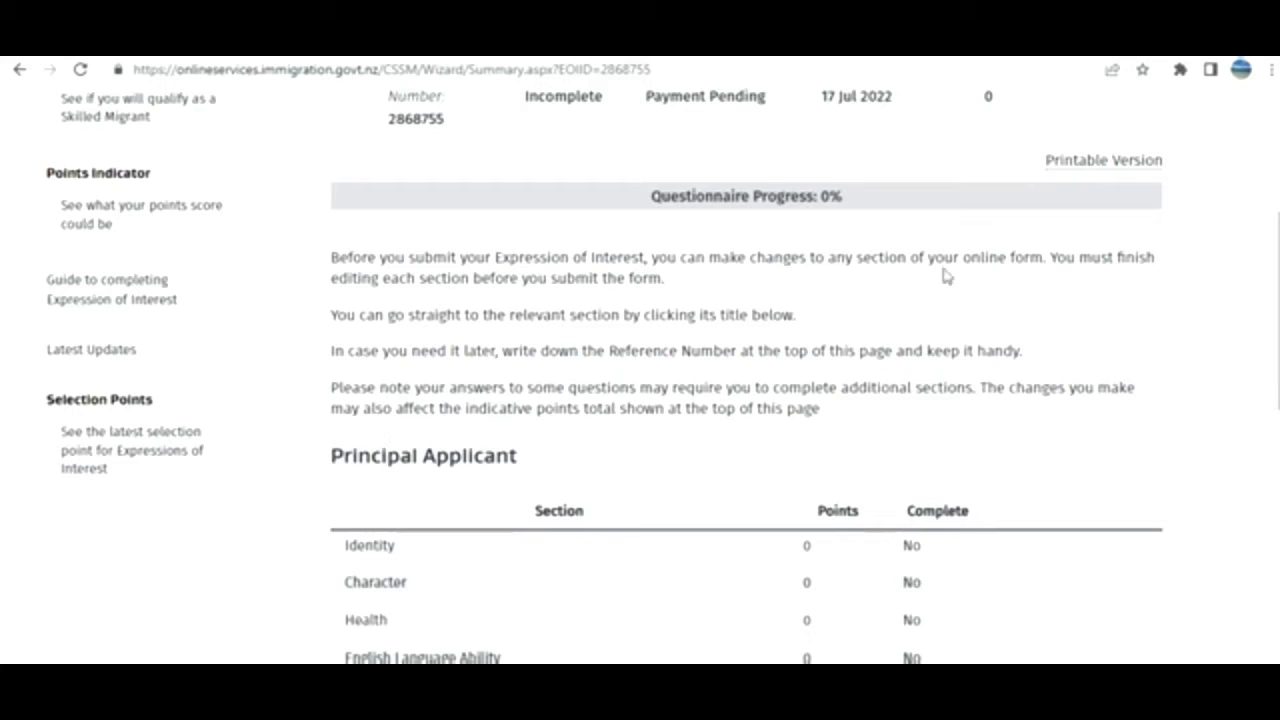
pyautogui.scroll(-3, 270, 327)
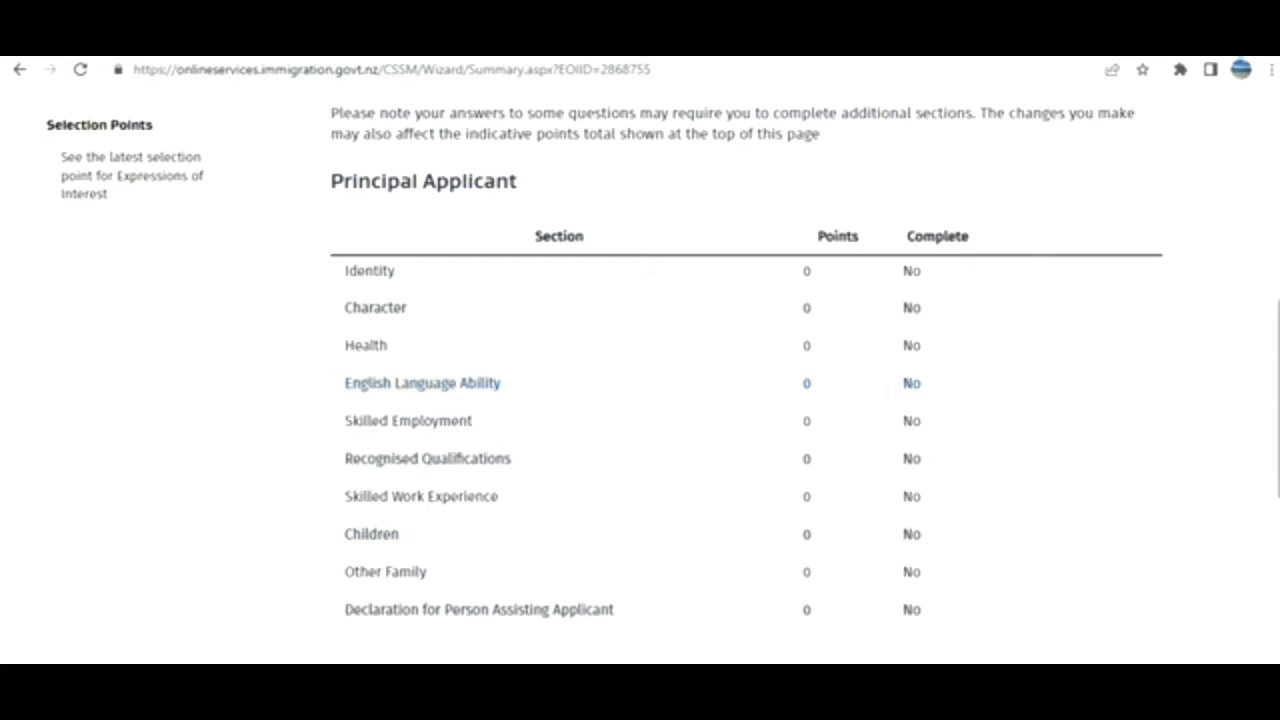
pyautogui.scroll(7, 1276, 400)
pyautogui.scroll(-10, 1265, 357)
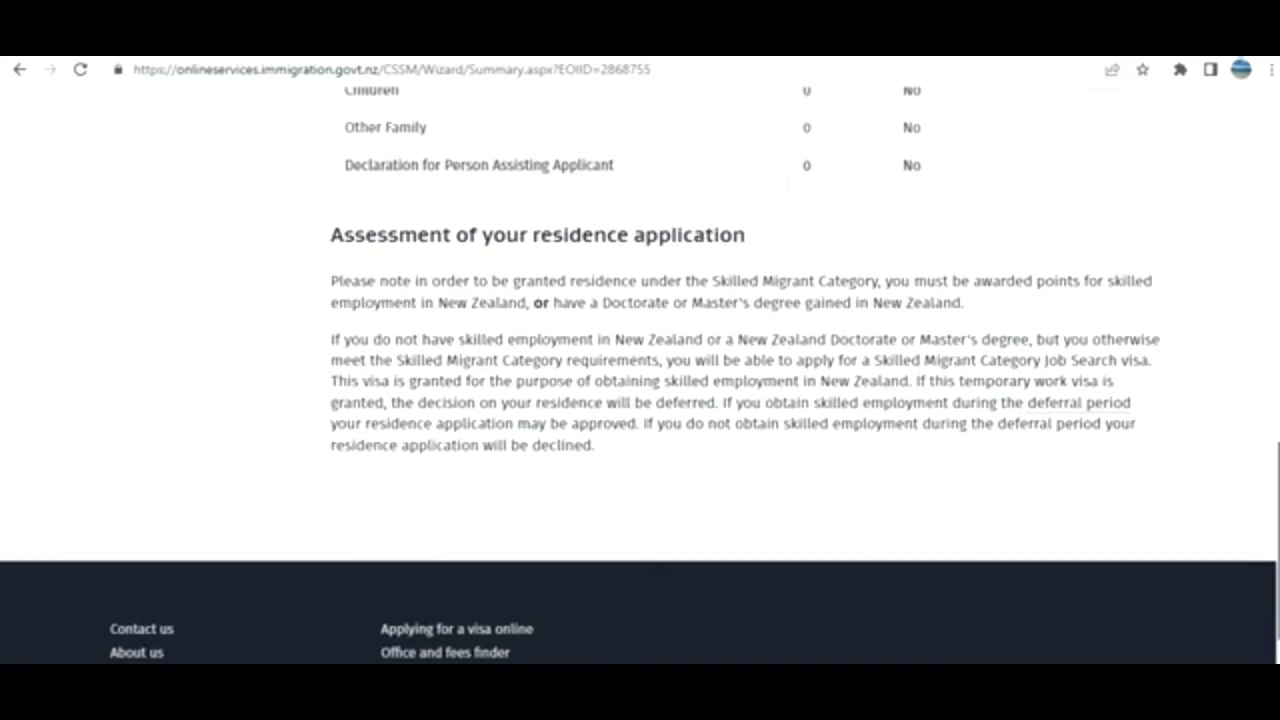
pyautogui.scroll(7, 1265, 357)
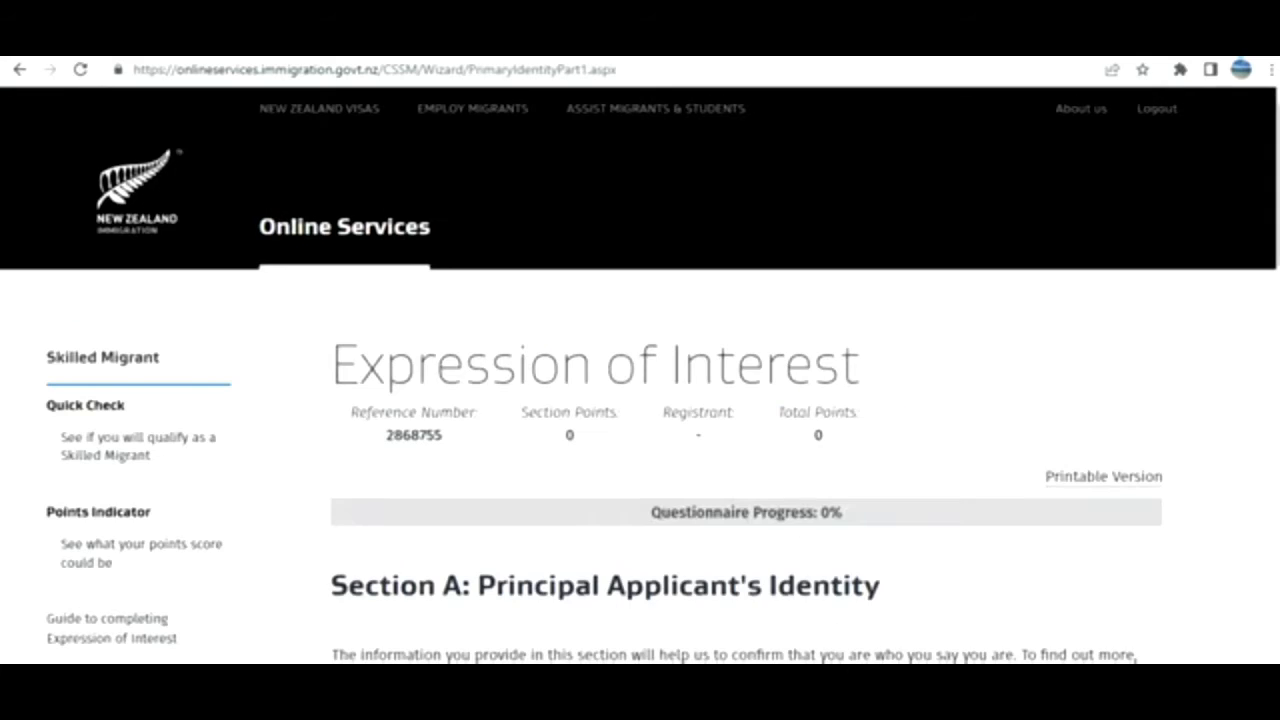
# Scroll down through the first identity page.
pyautogui.scroll(-6, 640, 400)
pyautogui.scroll(5, 640, 380)
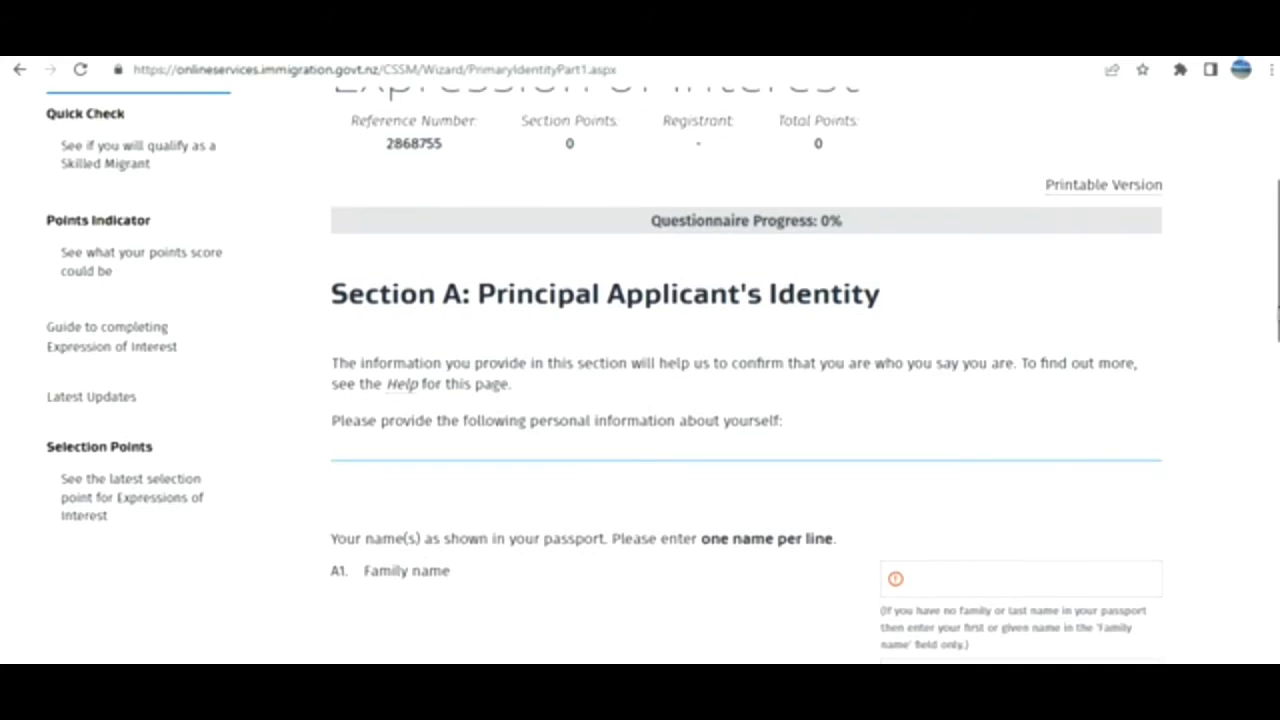
pyautogui.scroll(-3, 640, 380)
pyautogui.scroll(-1, 640, 400)
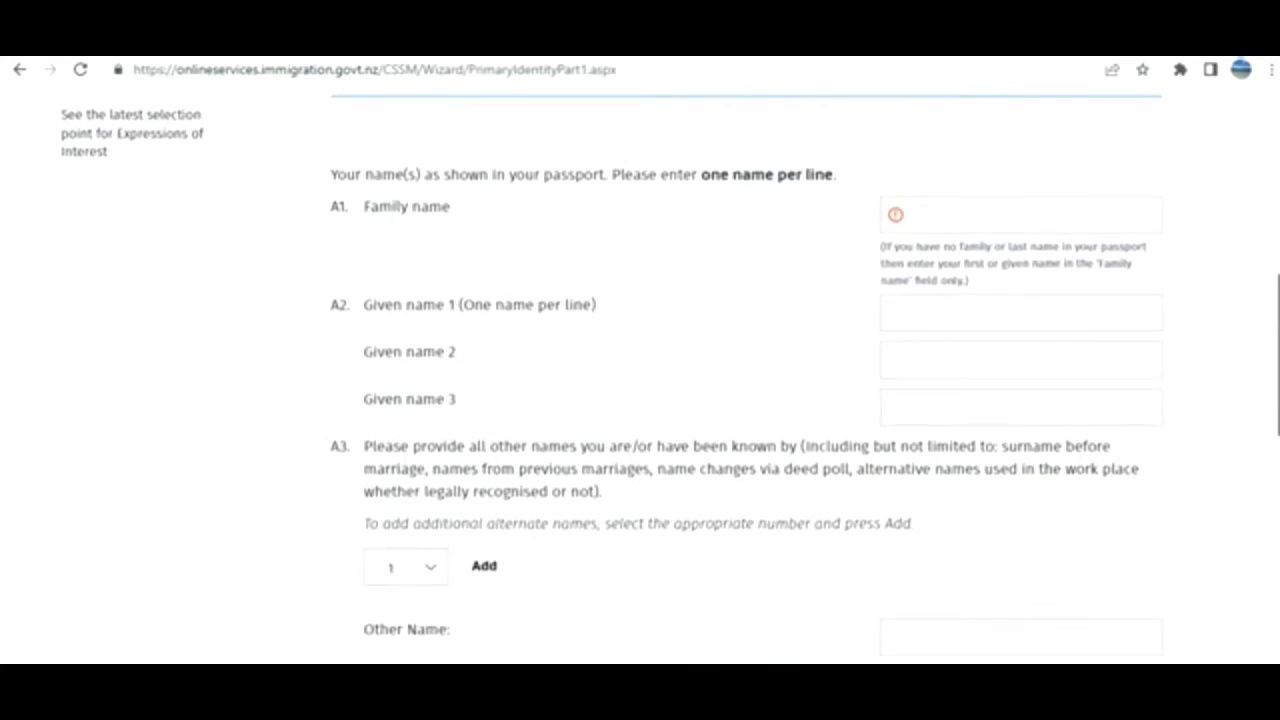
pyautogui.scroll(1, 640, 400)
pyautogui.scroll(-1, 640, 400)
pyautogui.scroll(-4, 640, 380)
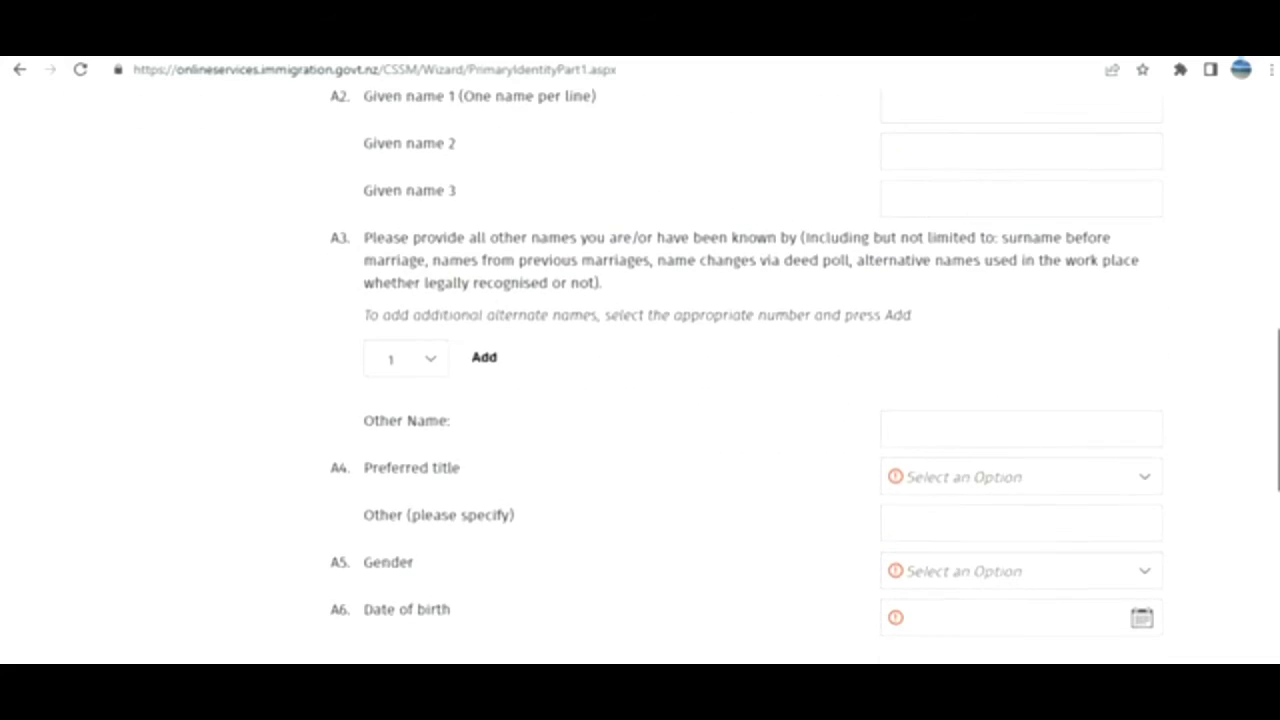
pyautogui.scroll(-1, 640, 380)
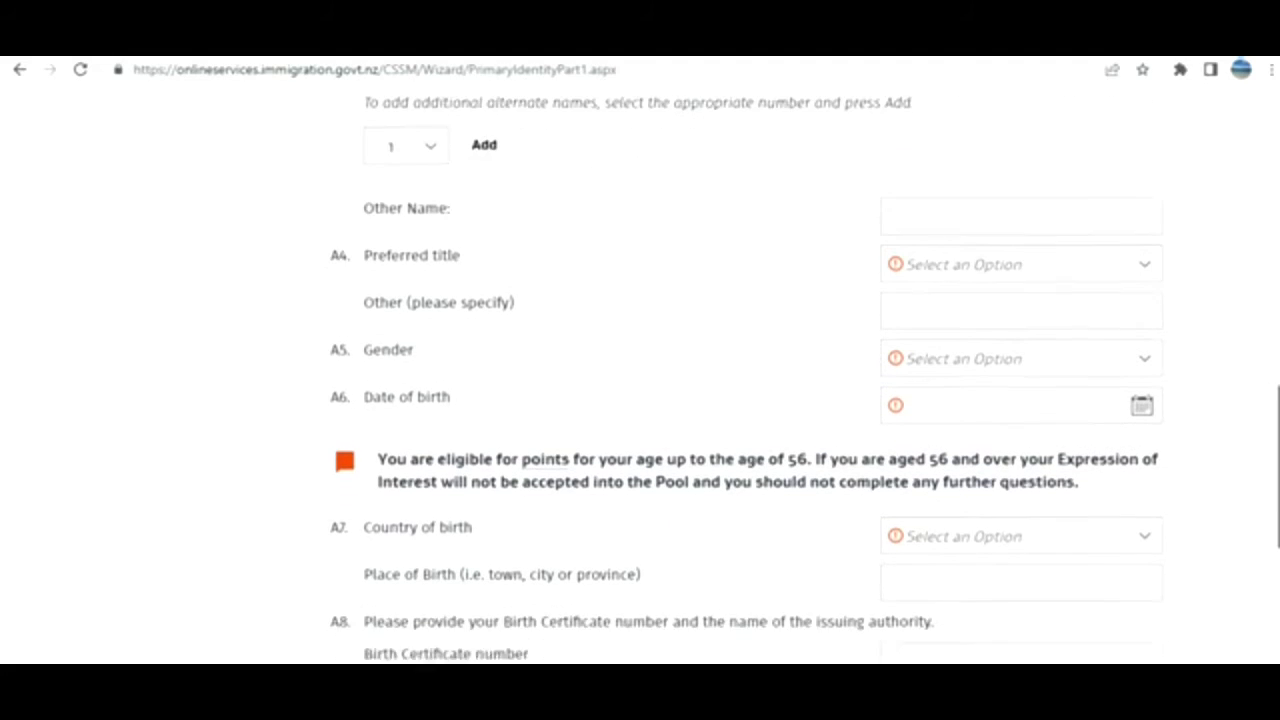
pyautogui.scroll(-2, 640, 380)
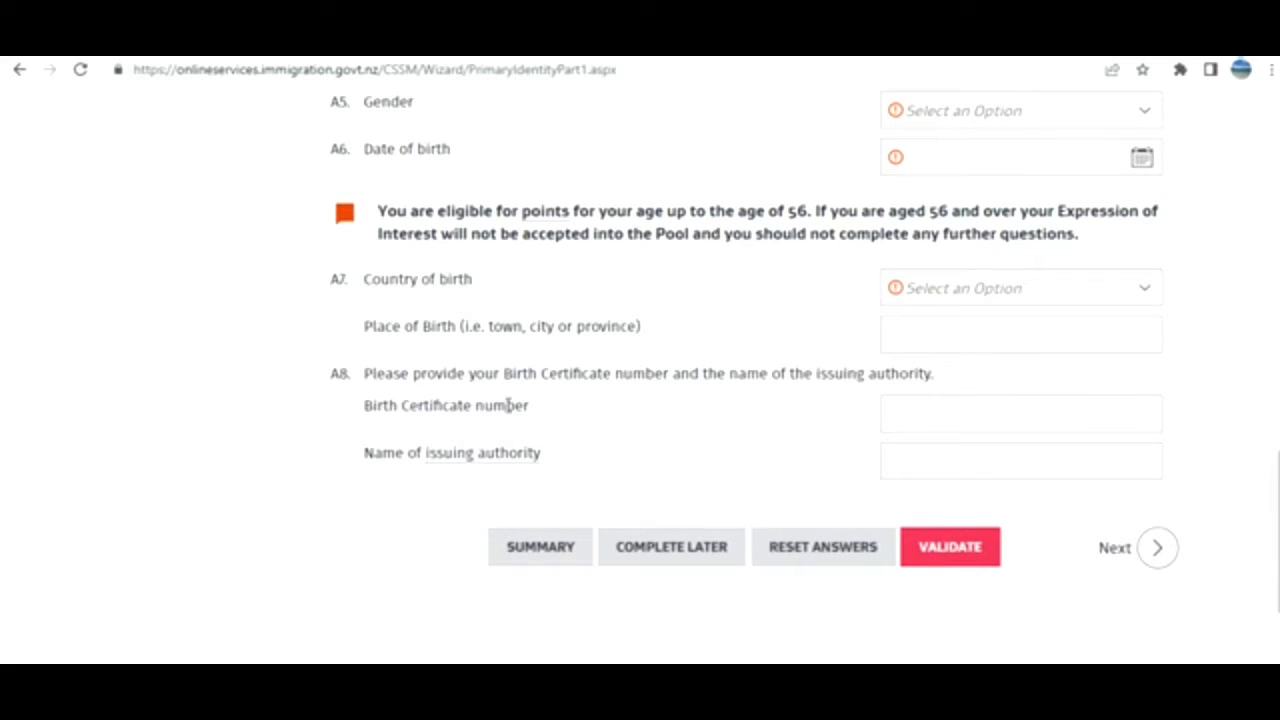
pyautogui.moveTo(1277, 472); pyautogui.dragTo(1276, 575)
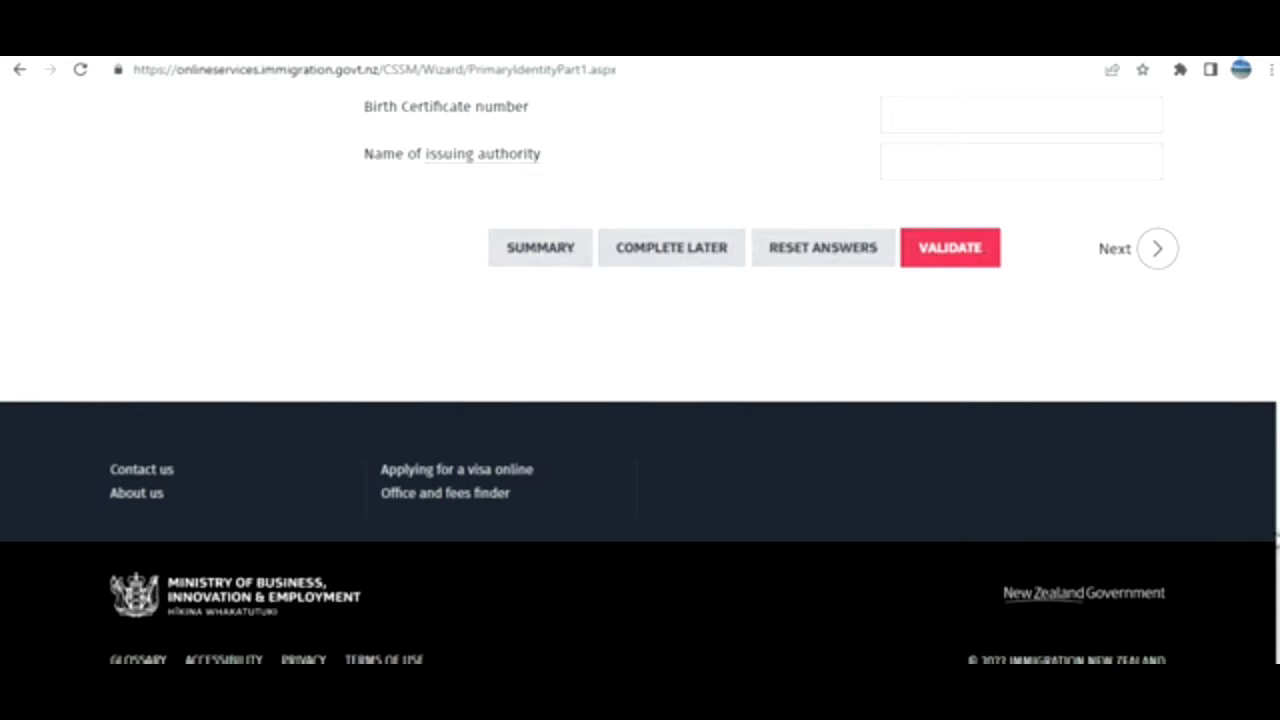
pyautogui.scroll(10, 640, 380)
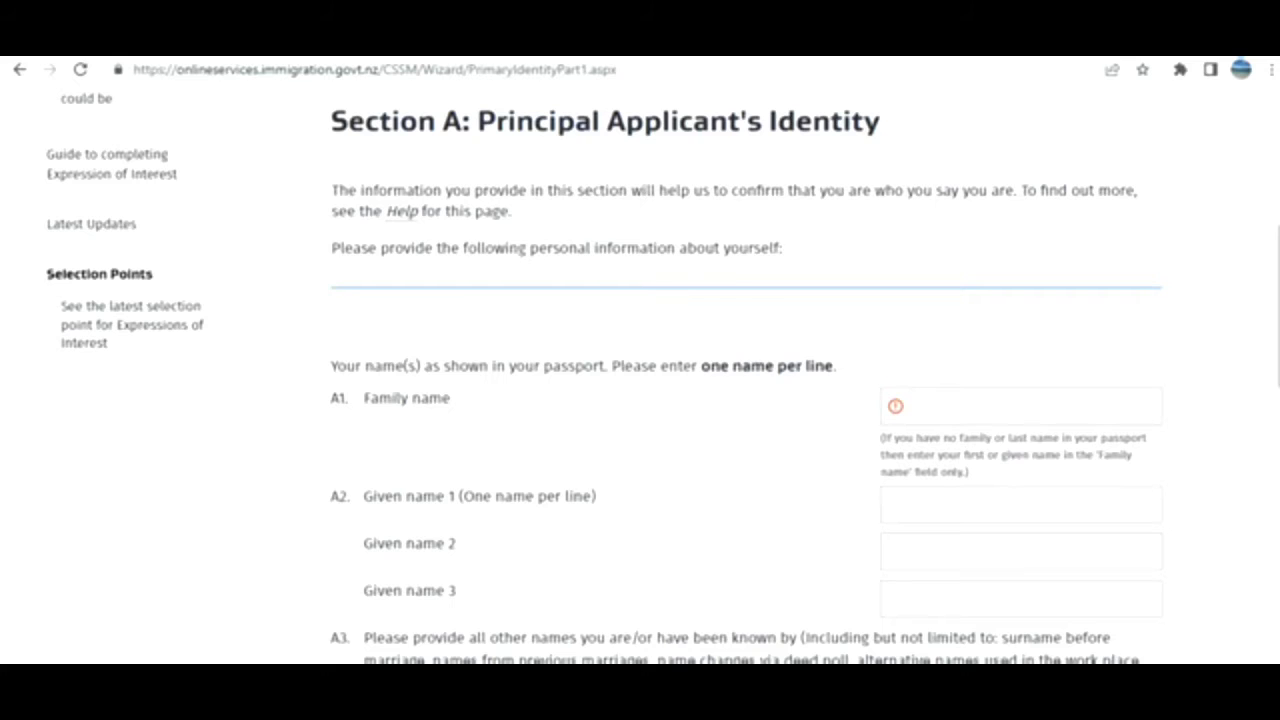
pyautogui.scroll(-10, 1171, 443)
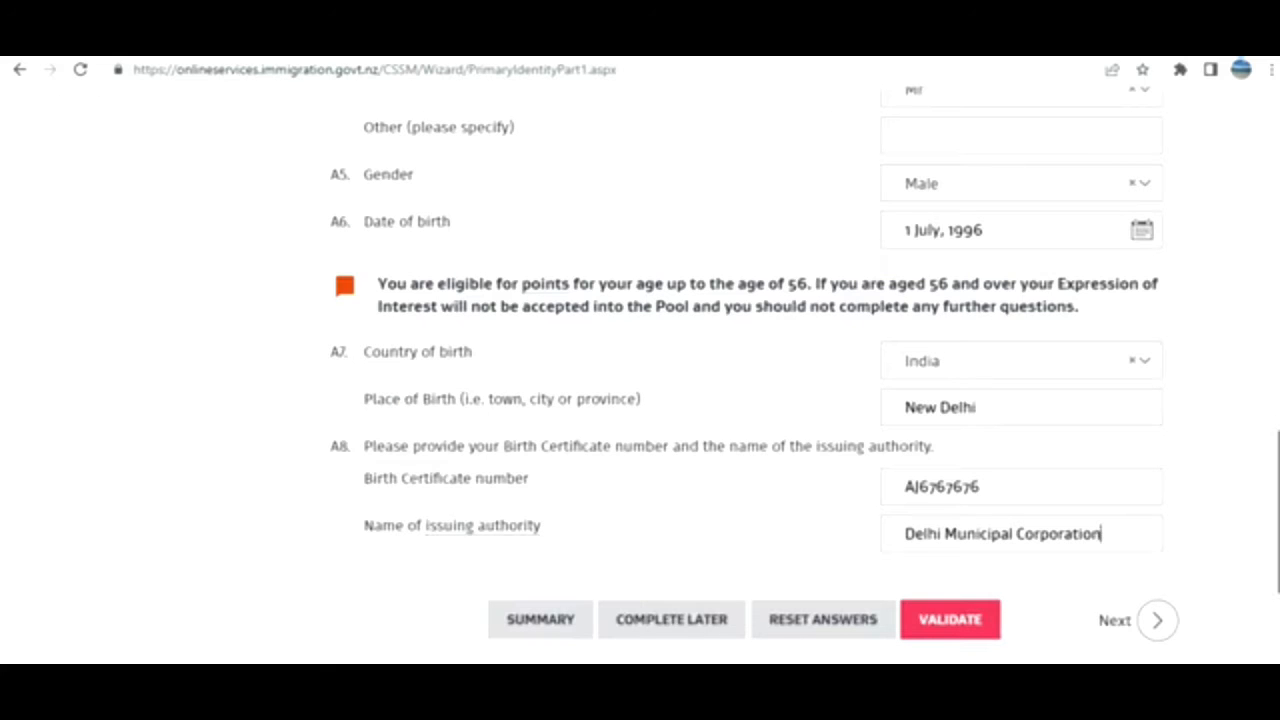
pyautogui.scroll(3, 1268, 294)
pyautogui.scroll(-5, 805, 374)
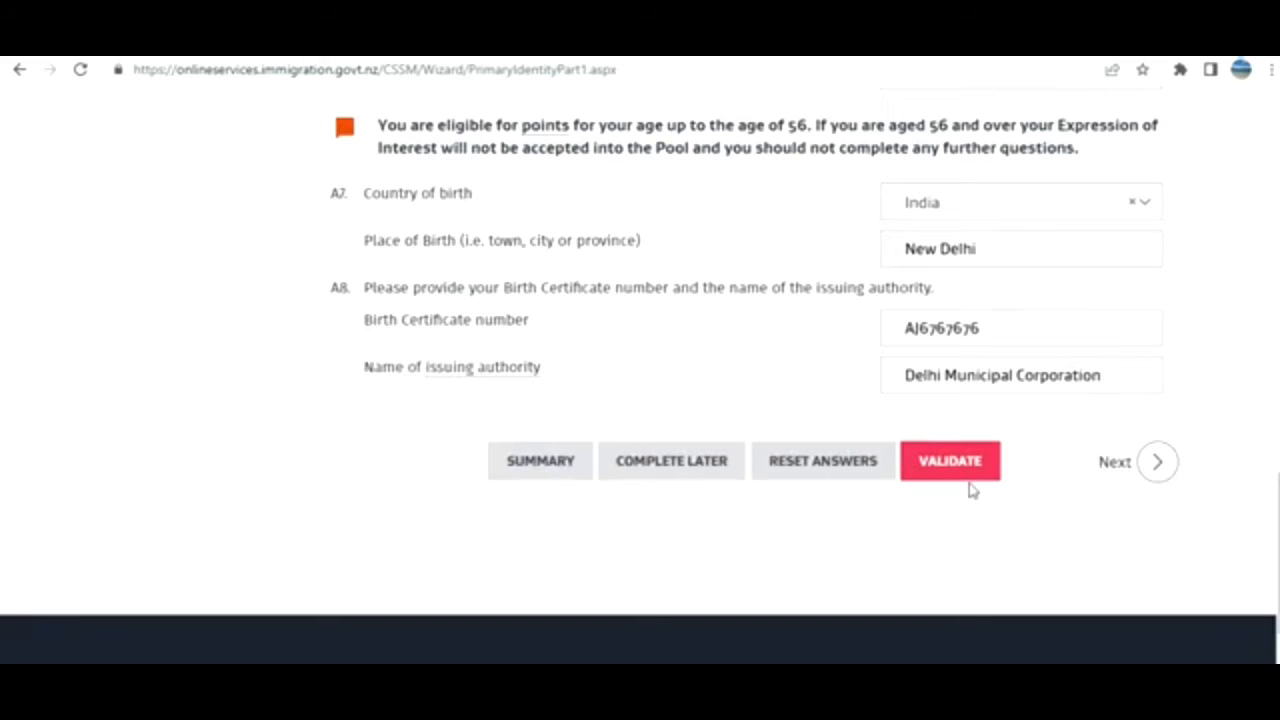
pyautogui.click(960, 480)
# Continue to the second identity page.
pyautogui.scroll(5, 640, 360)
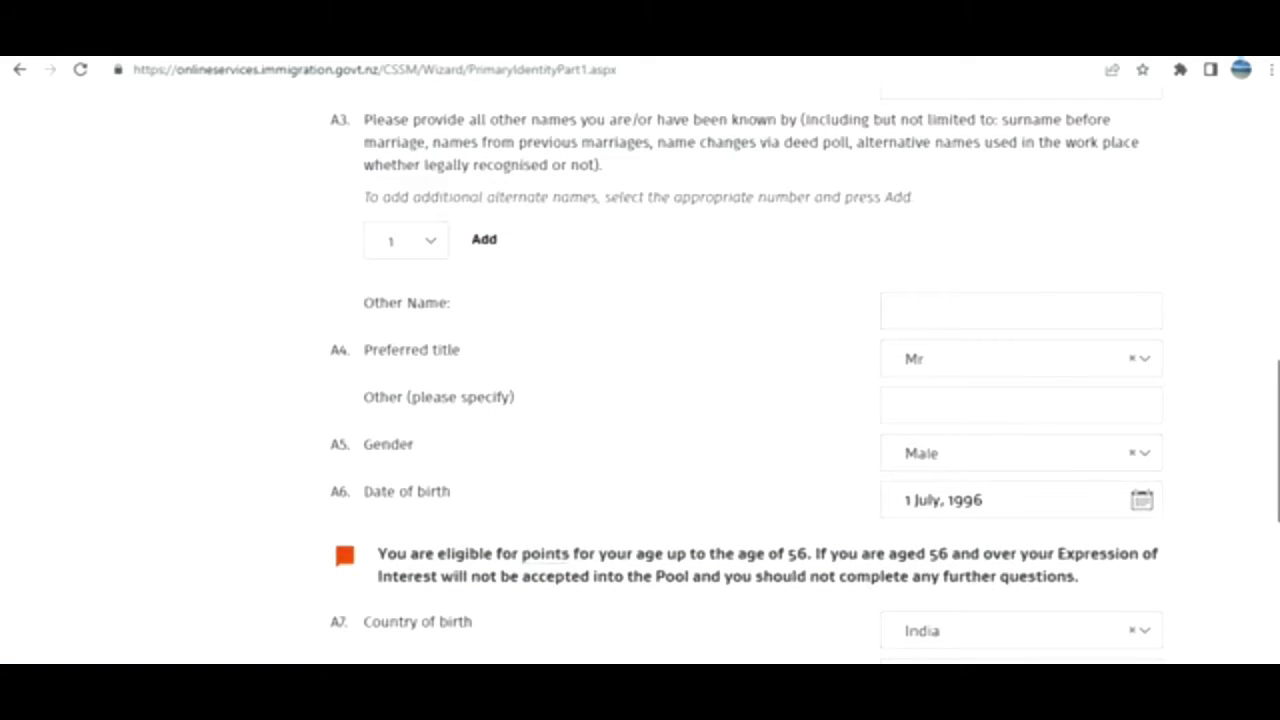
pyautogui.moveTo(1278, 373); pyautogui.dragTo(1278, 475)
pyautogui.click(1162, 506)
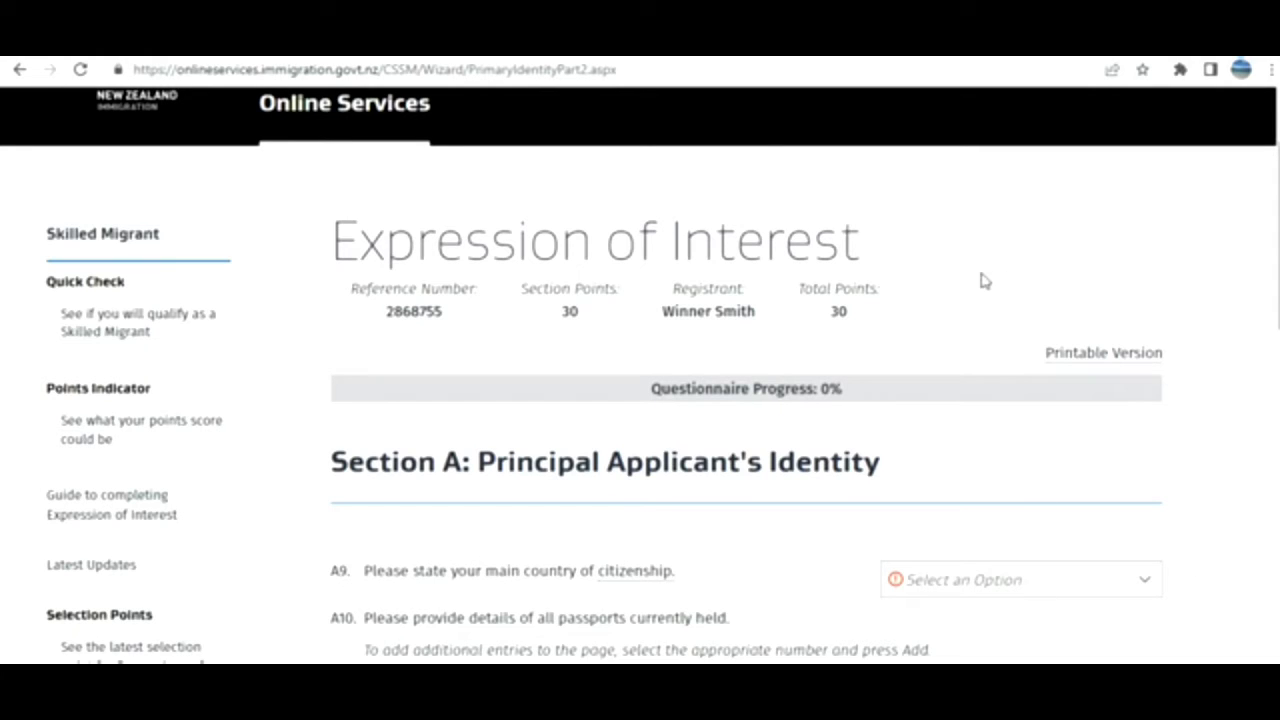
# Highlight the Total Points value of 30 and scroll to the citizenship questions.
pyautogui.doubleClick(840, 312)
pyautogui.scroll(-1, 1204, 338)
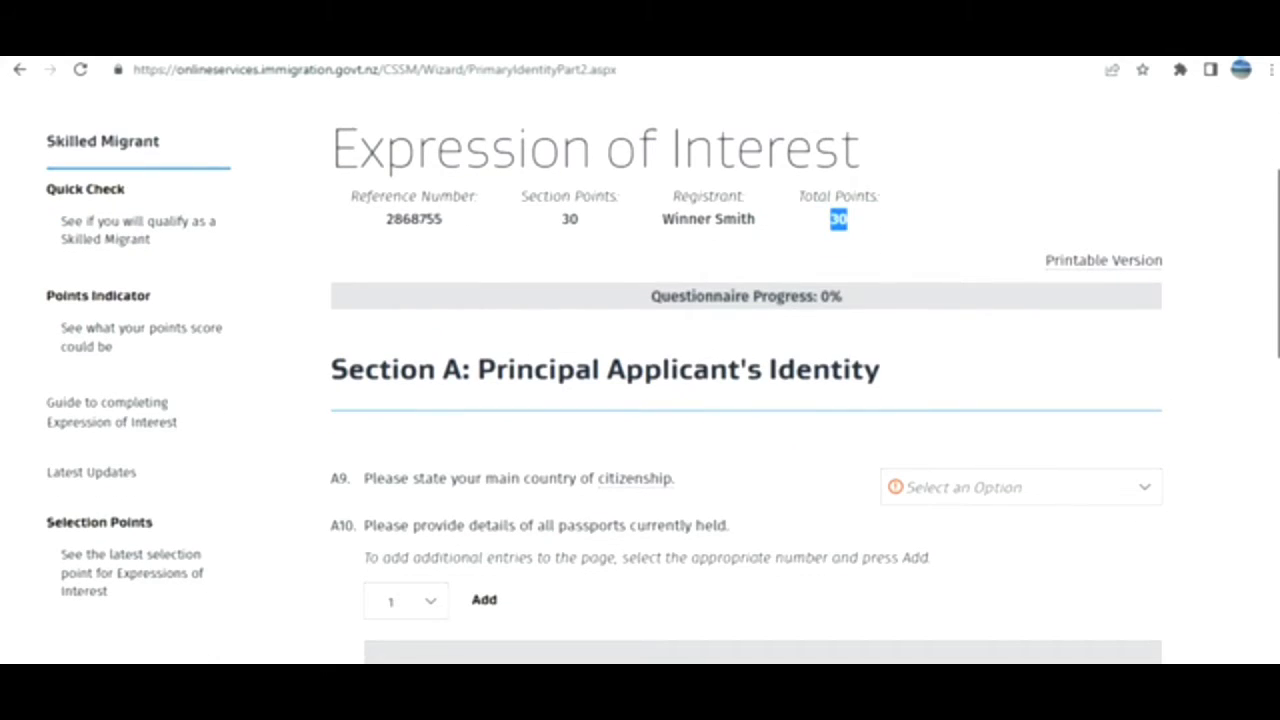
pyautogui.scroll(-1, 1204, 338)
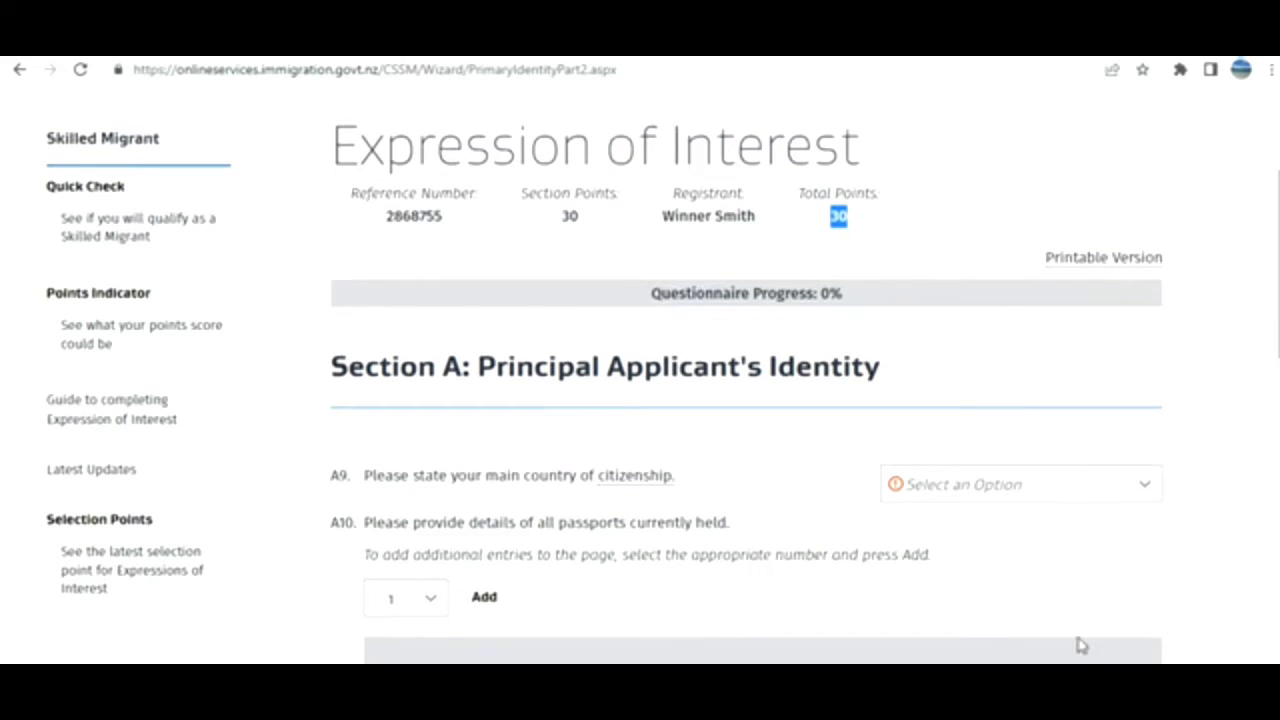
pyautogui.scroll(-3, 663, 374)
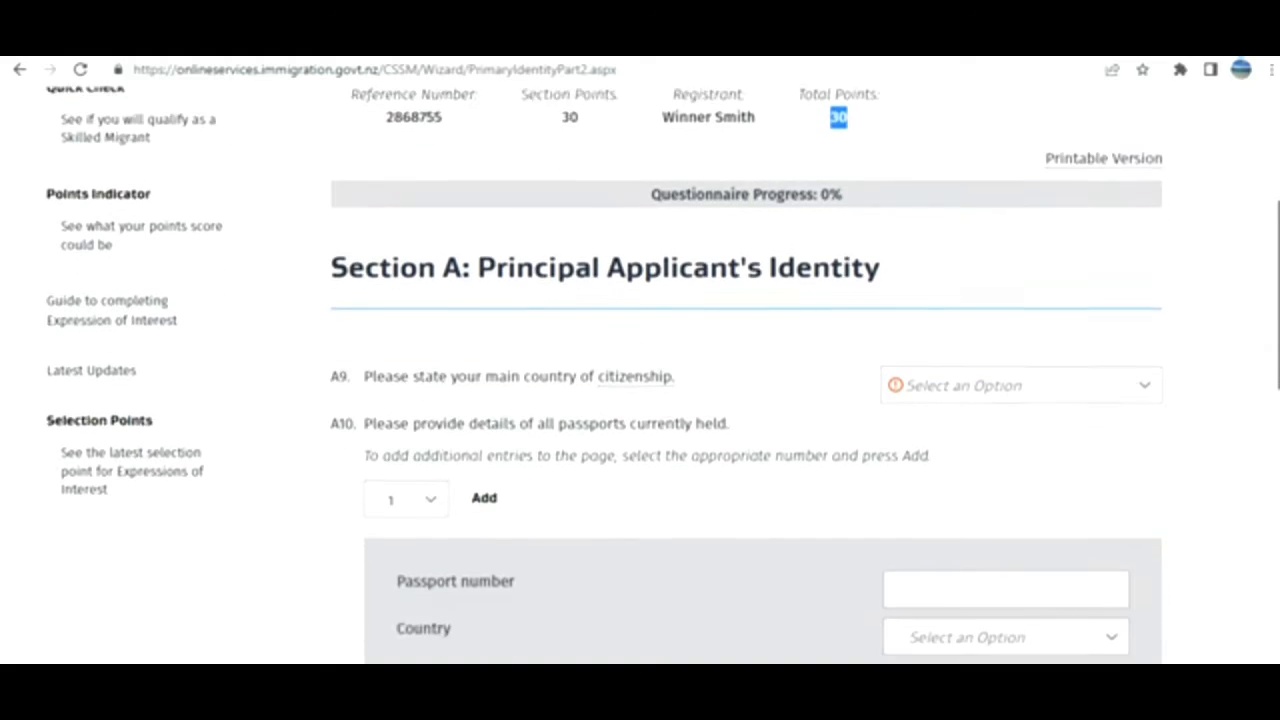
pyautogui.scroll(-4, 663, 374)
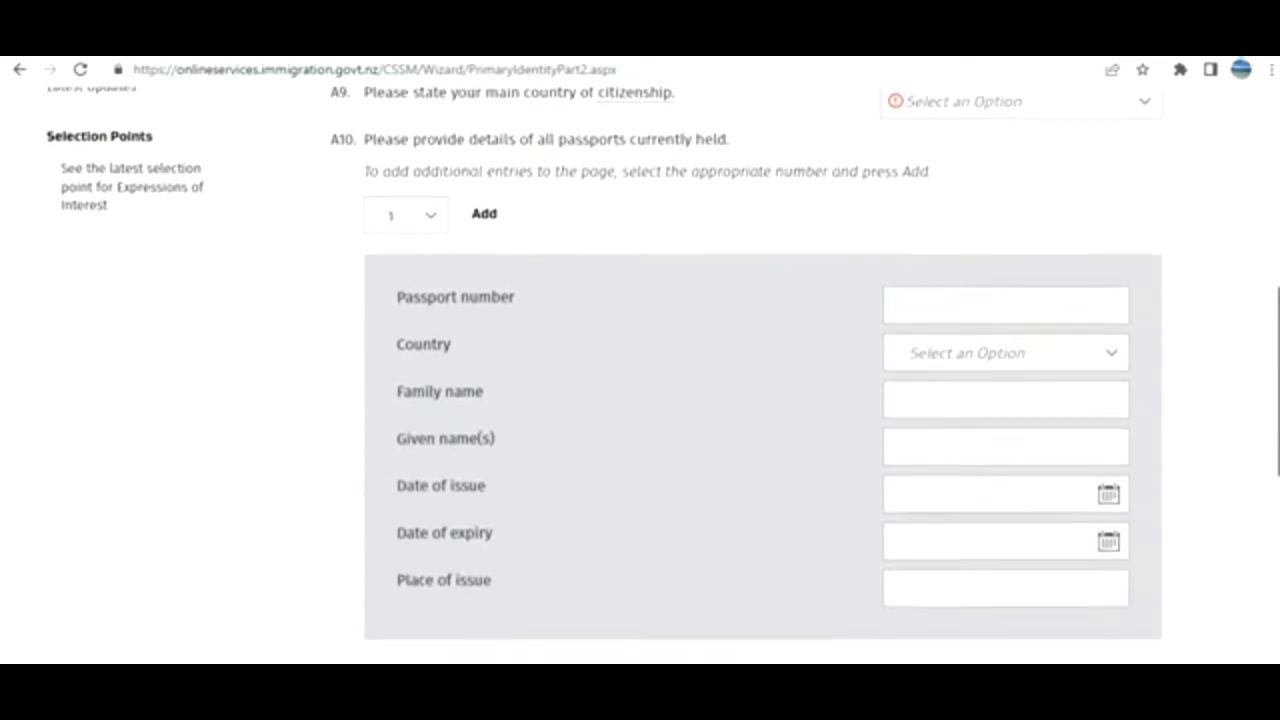
pyautogui.scroll(-1, 663, 374)
pyautogui.moveTo(1278, 466); pyautogui.dragTo(1247, 281)
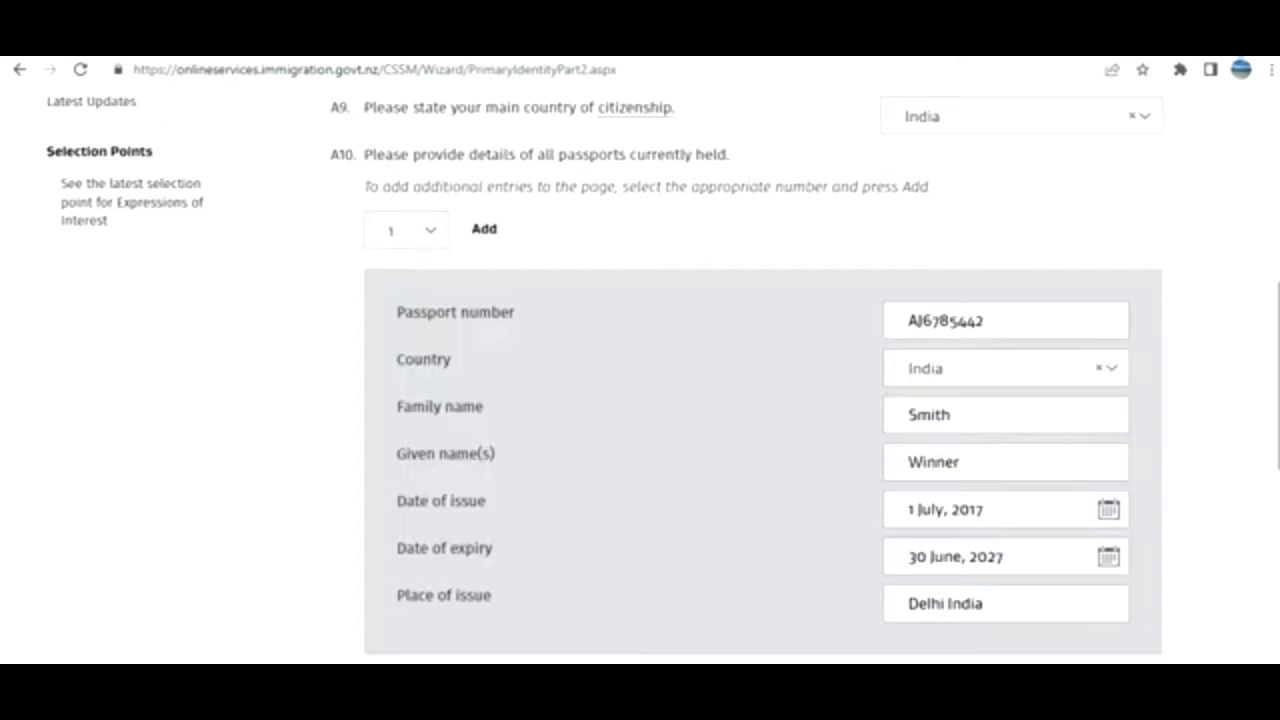
# Validate India citizenship and the passport issued 1 July 2017, expiring 30 June 2027, Delhi.
pyautogui.scroll(-1, 1274, 423)
pyautogui.scroll(-2, 640, 375)
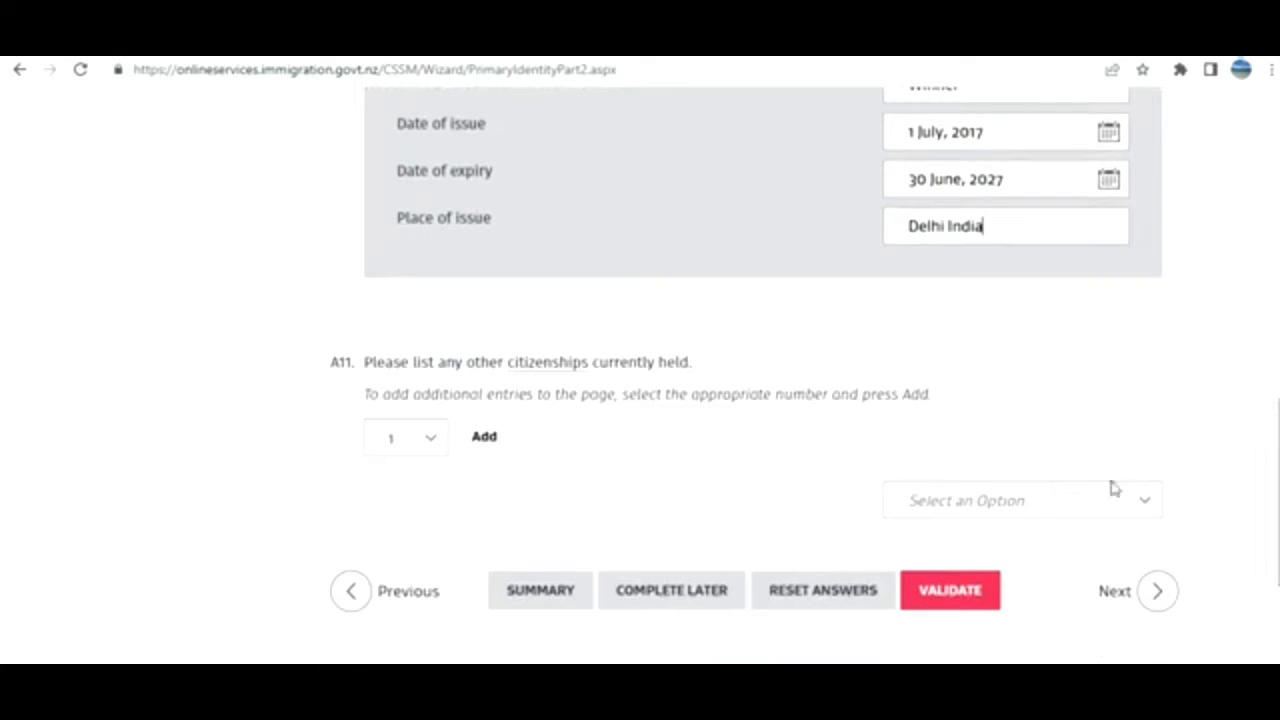
pyautogui.click(1073, 500)
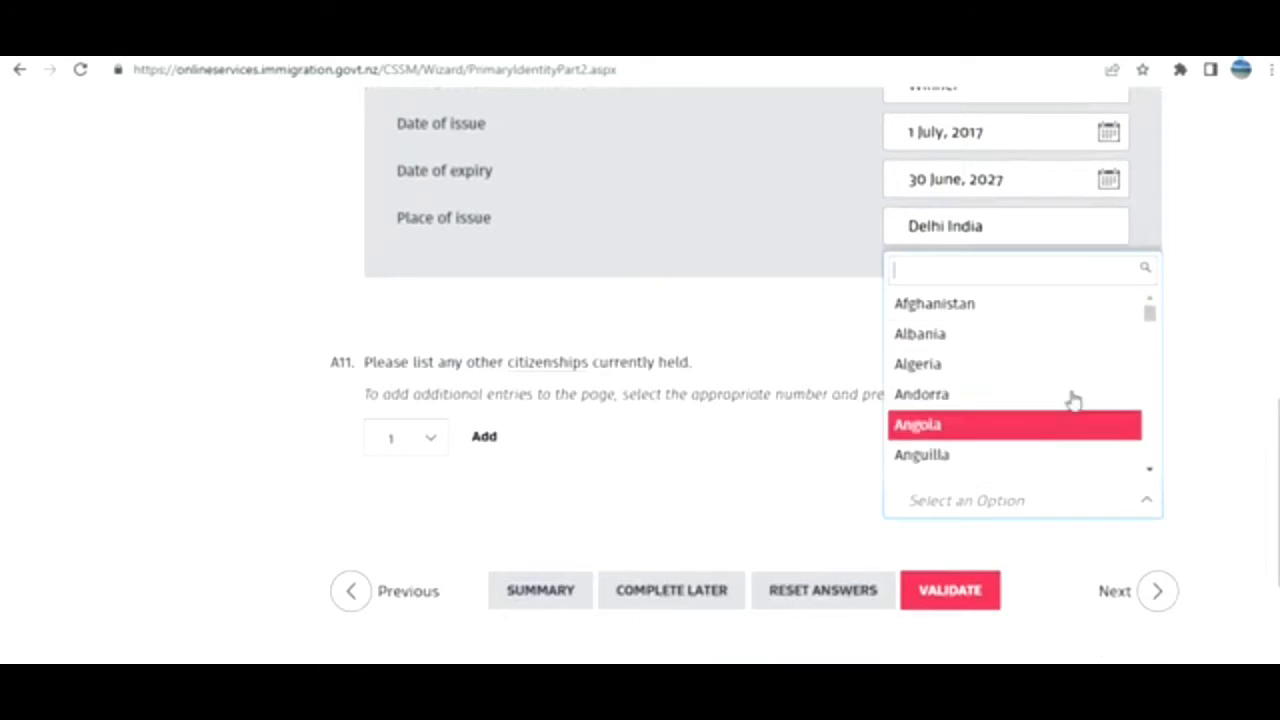
pyautogui.click(692, 491)
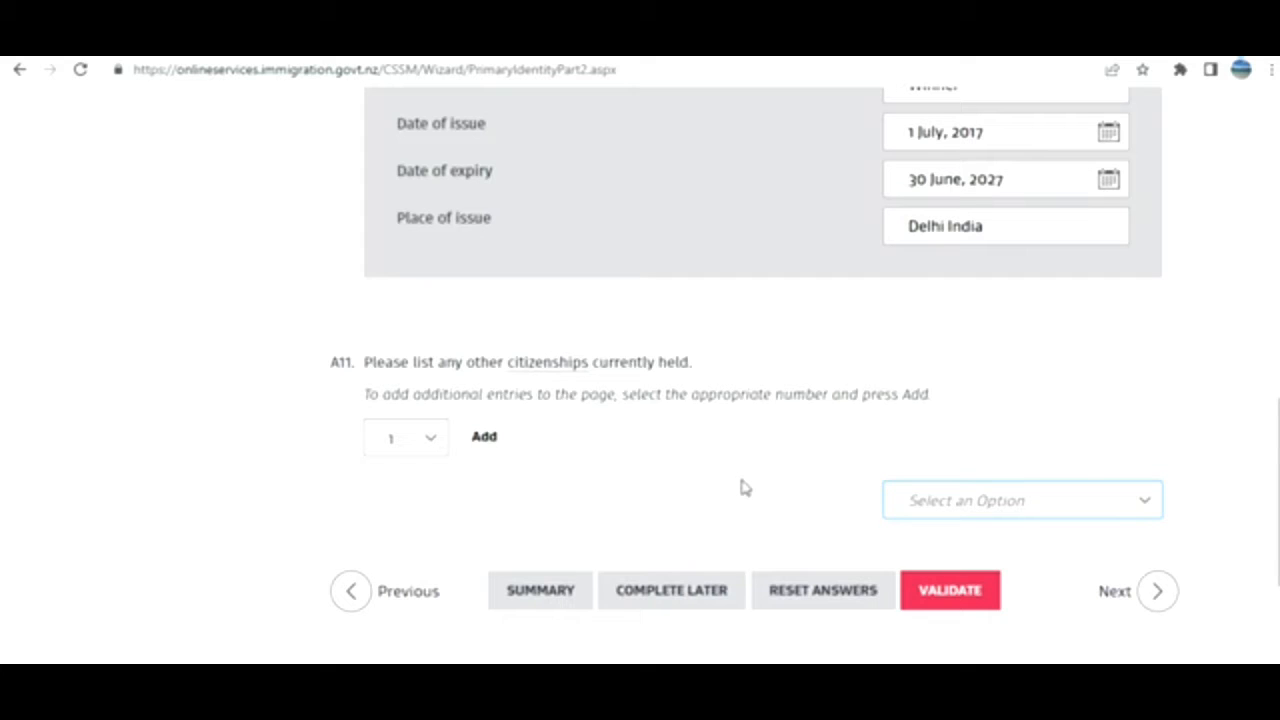
pyautogui.click(969, 603)
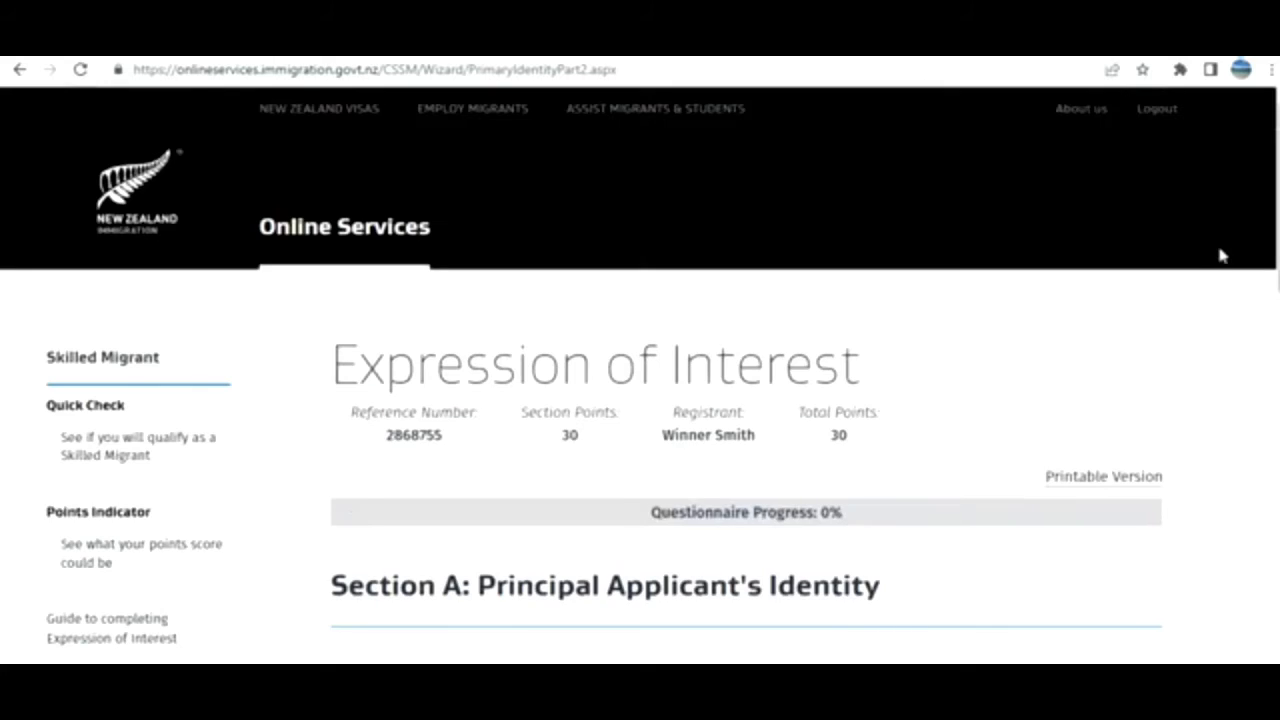
pyautogui.scroll(-8, 745, 400)
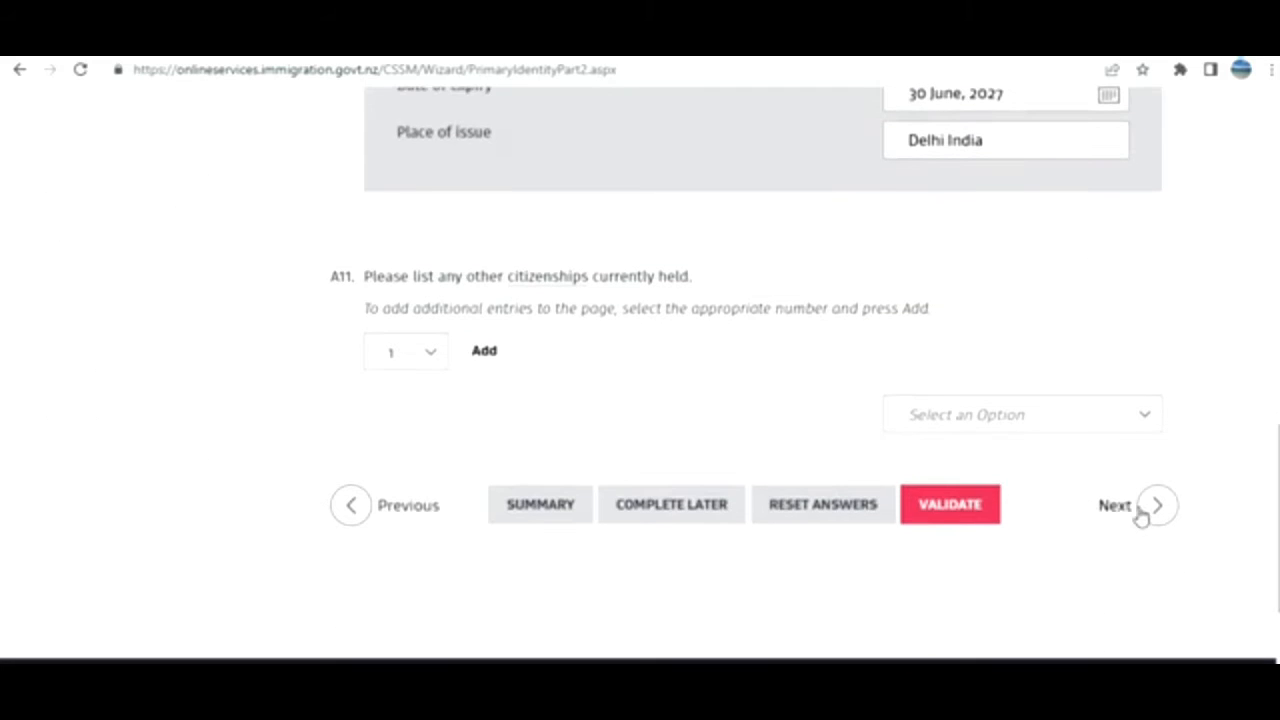
pyautogui.click(1117, 506)
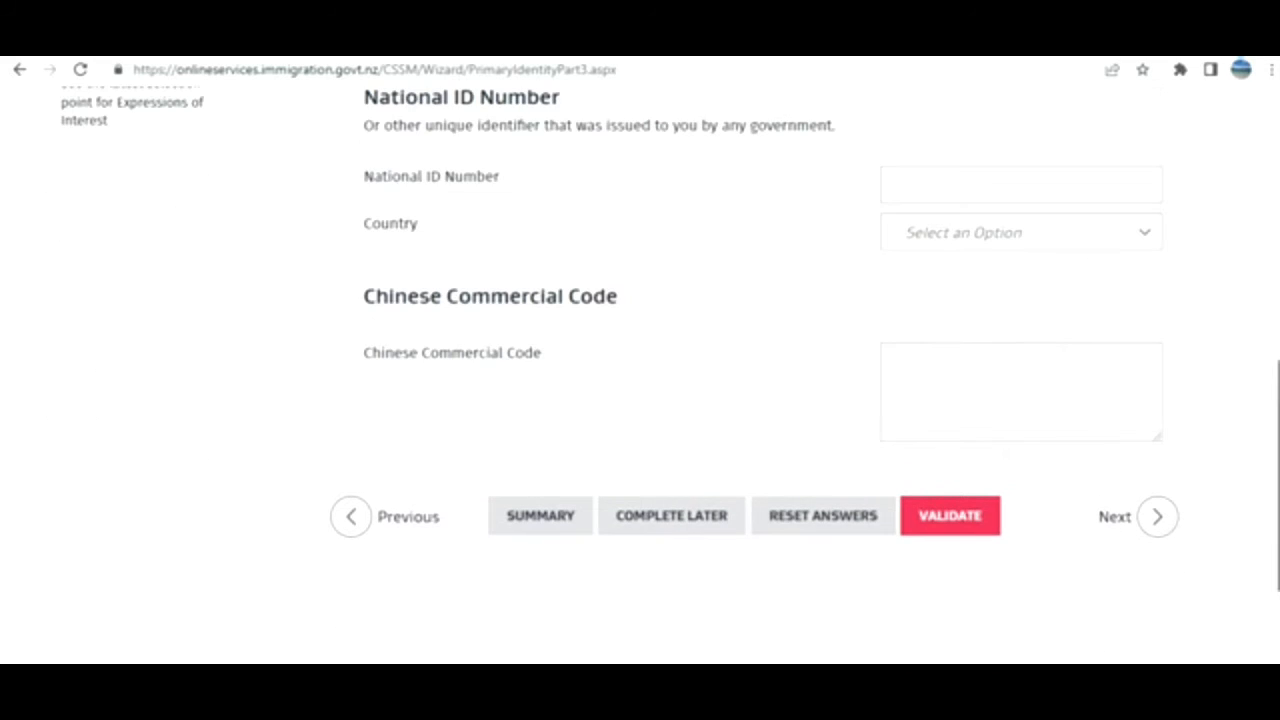
# Skip past the National ID page without entering details.
pyautogui.moveTo(1277, 560)
pyautogui.mouseDown()
pyautogui.moveTo(1277, 406)
pyautogui.moveTo(1277, 564)
pyautogui.mouseUp()
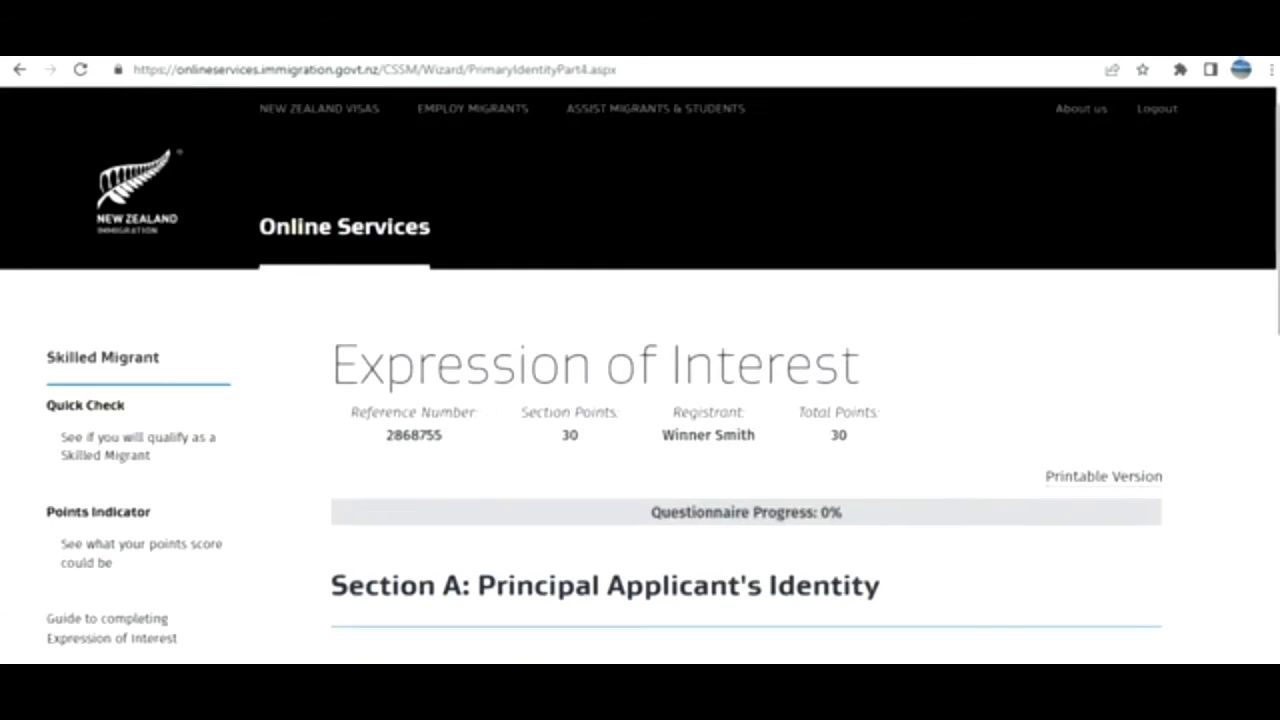
pyautogui.scroll(-2, 640, 383)
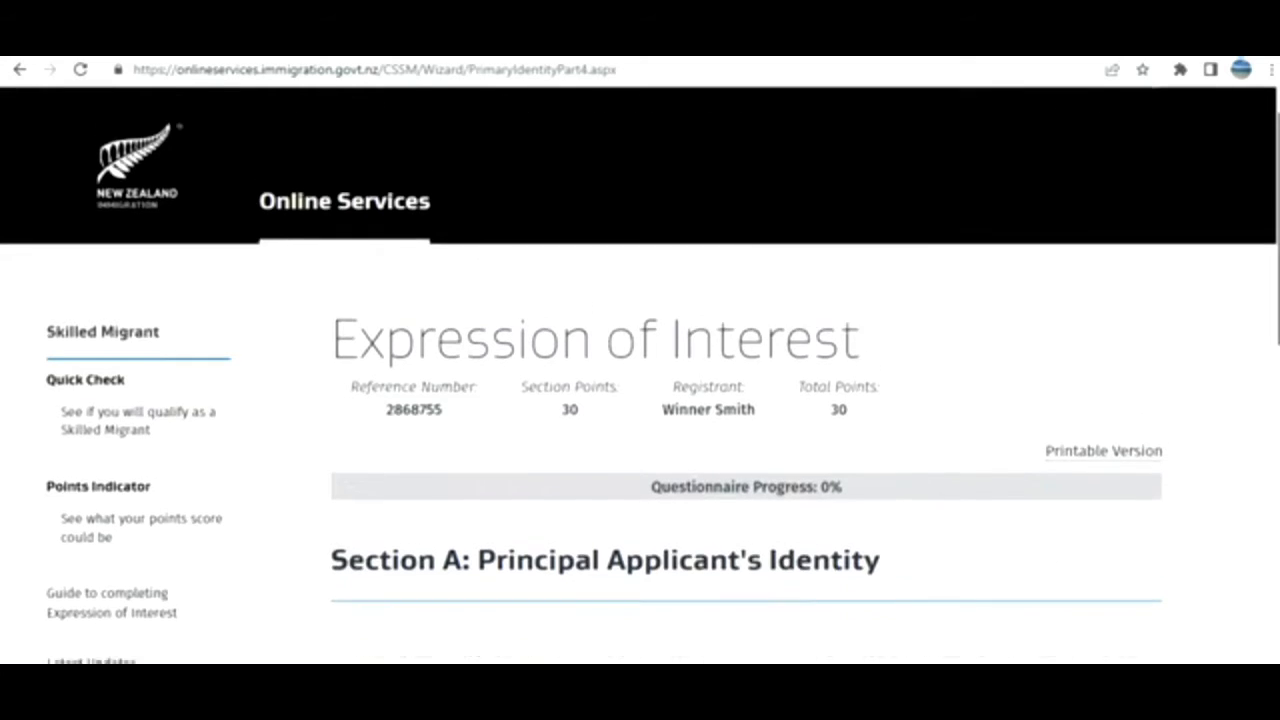
pyautogui.scroll(-1, 640, 383)
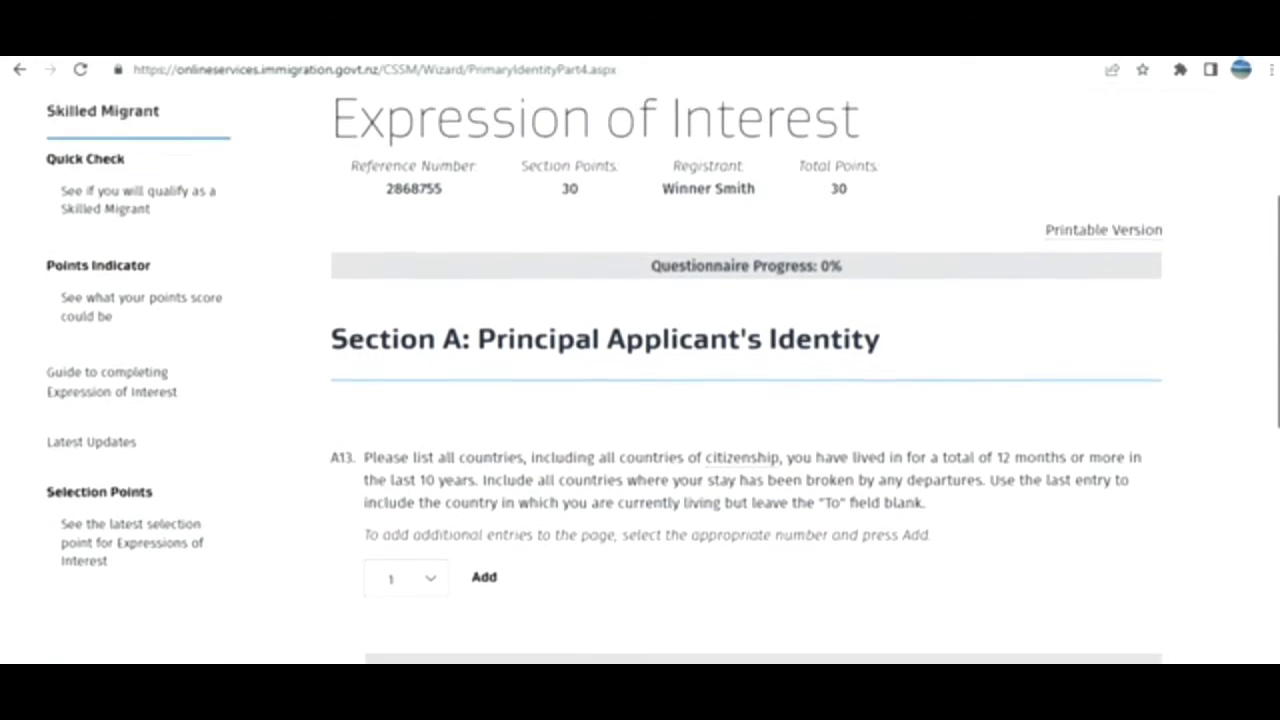
pyautogui.scroll(-1, 640, 383)
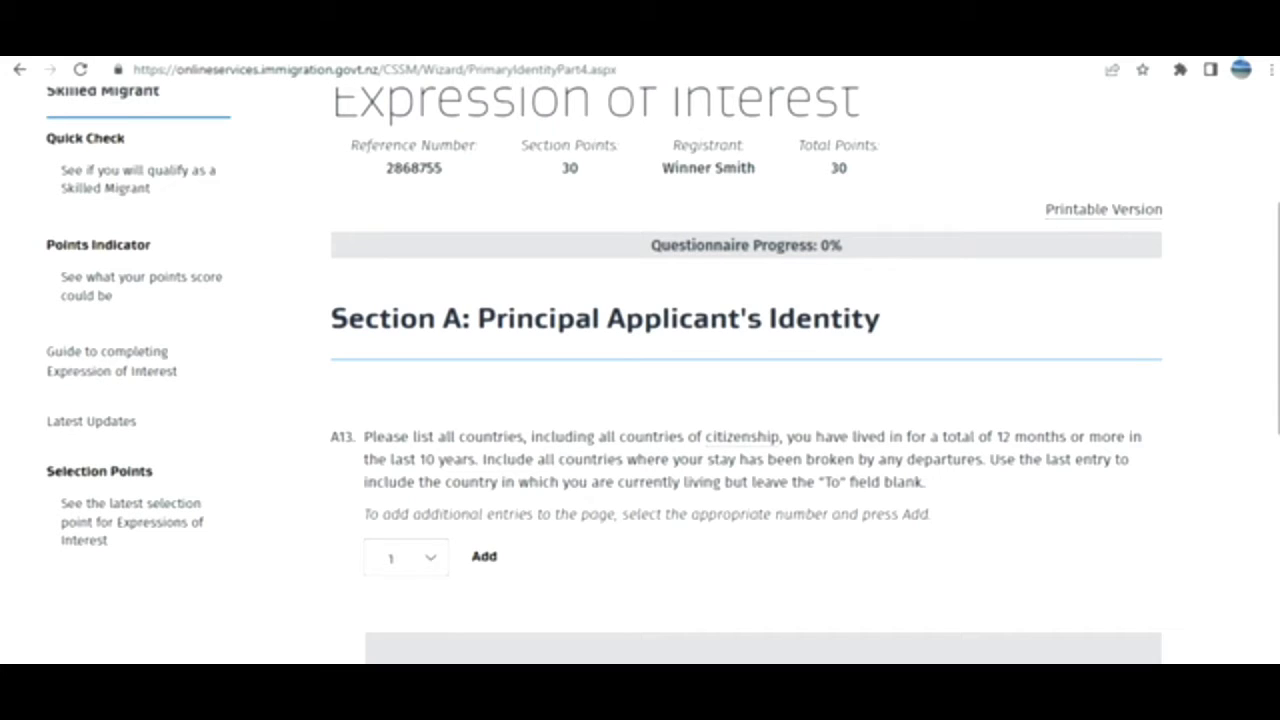
pyautogui.moveTo(1278, 320); pyautogui.dragTo(1278, 385)
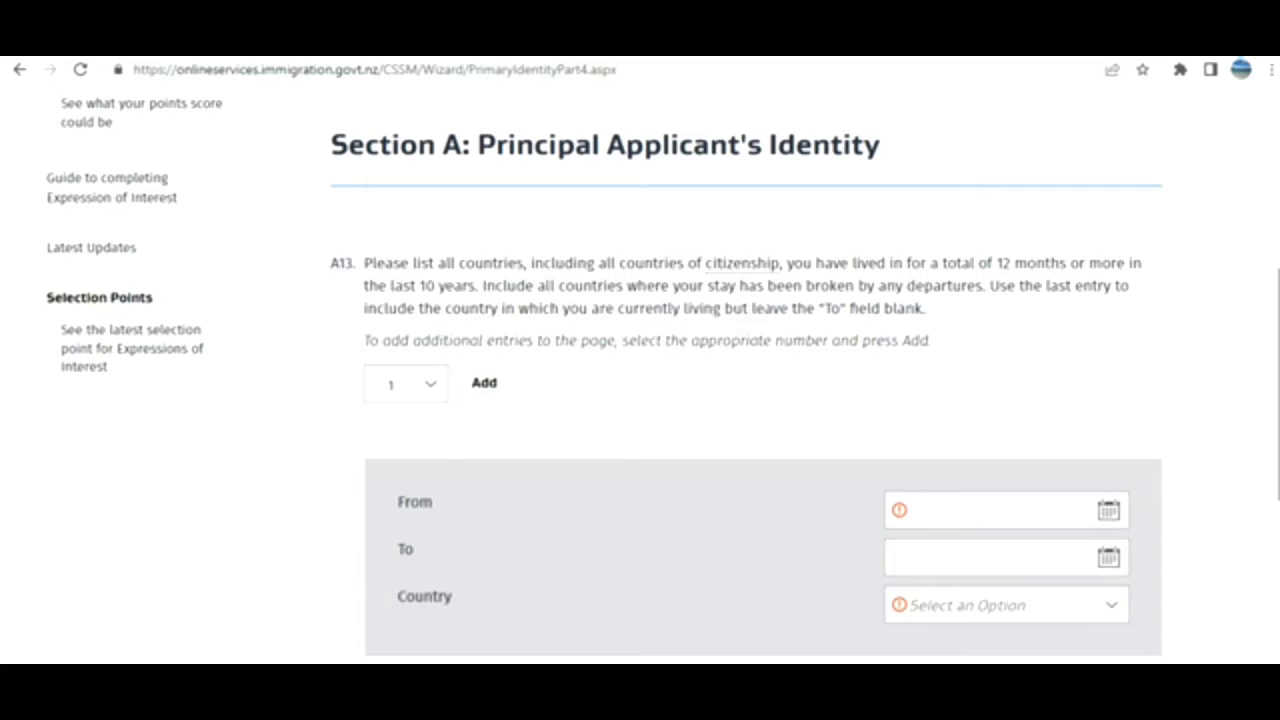
# Keep the A13 countries-lived-in count at 1.
pyautogui.scroll(-2, 1199, 438)
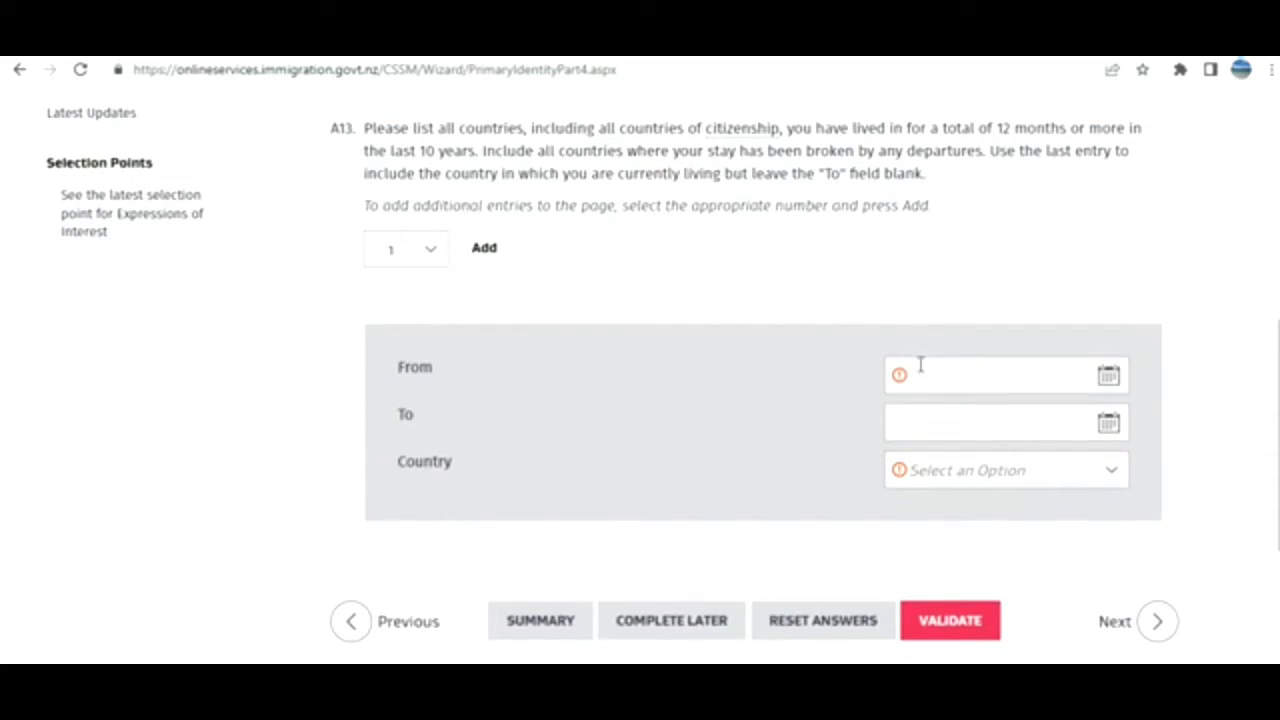
pyautogui.click(433, 251)
pyautogui.click(495, 282)
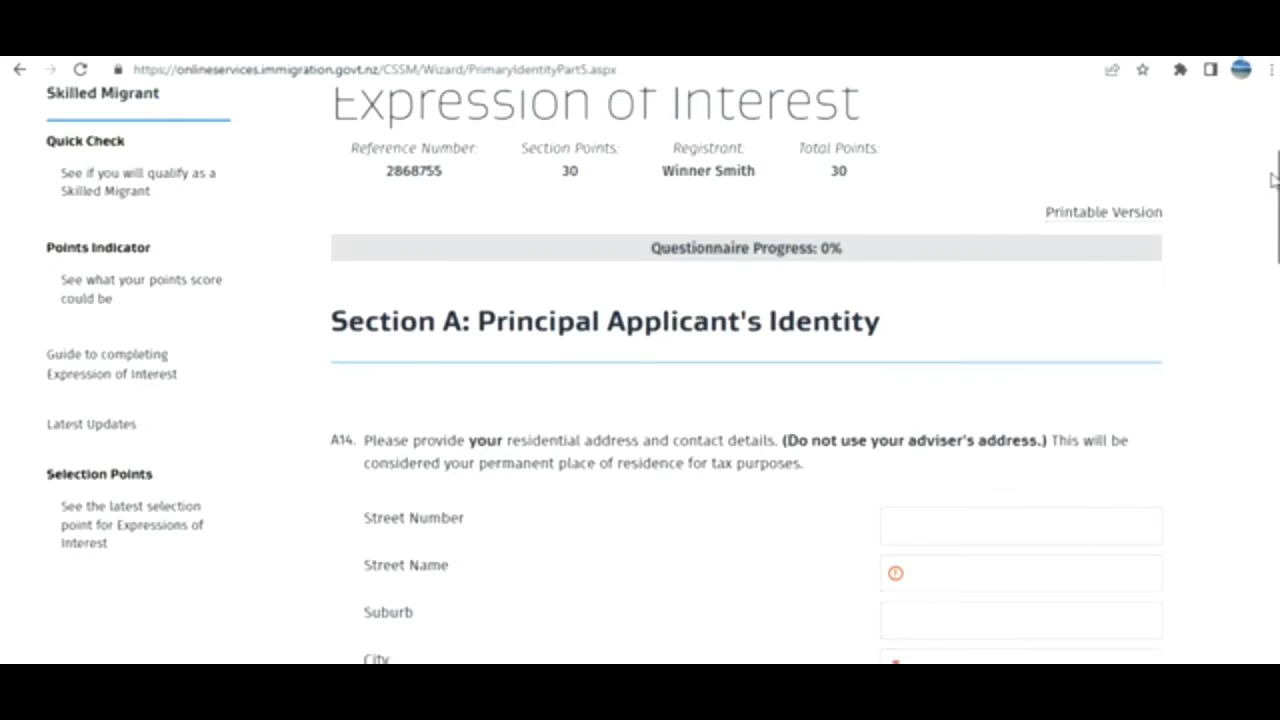
# Scroll through the A14–A17 address and partnership questions.
pyautogui.scroll(-5, 640, 370)
pyautogui.scroll(1, 640, 370)
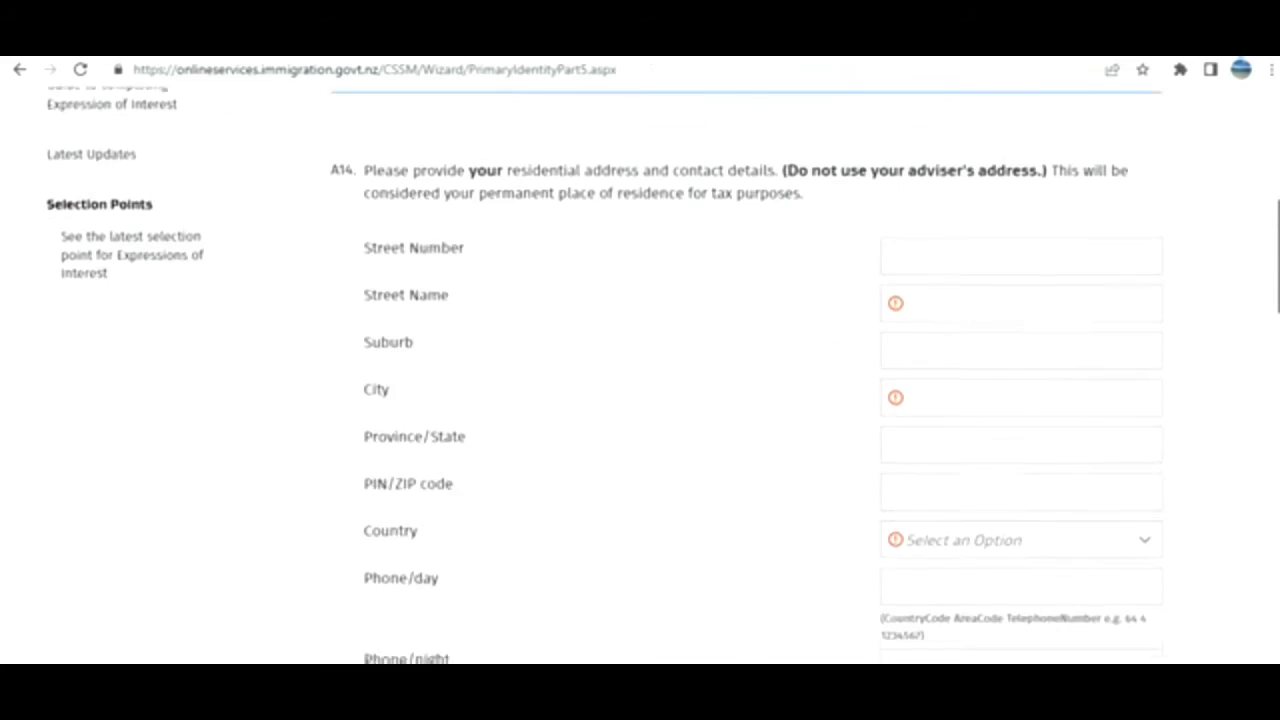
pyautogui.scroll(-7, 640, 370)
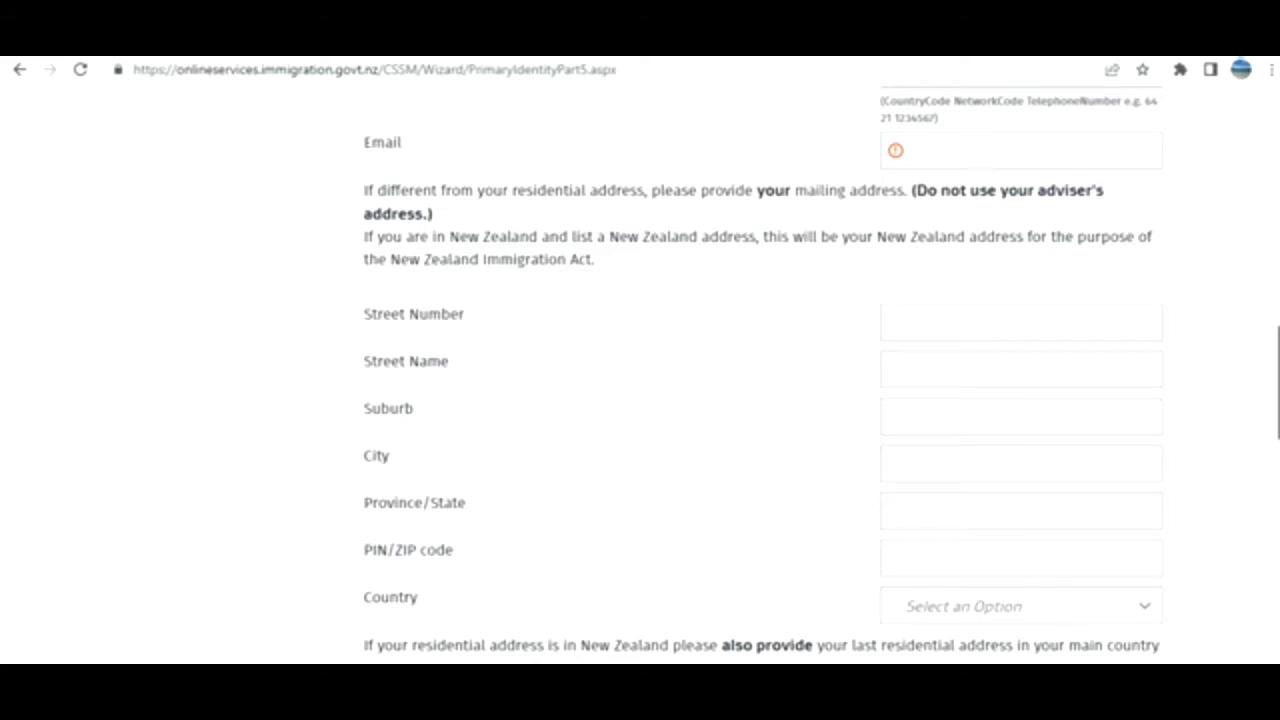
pyautogui.scroll(-7, 640, 370)
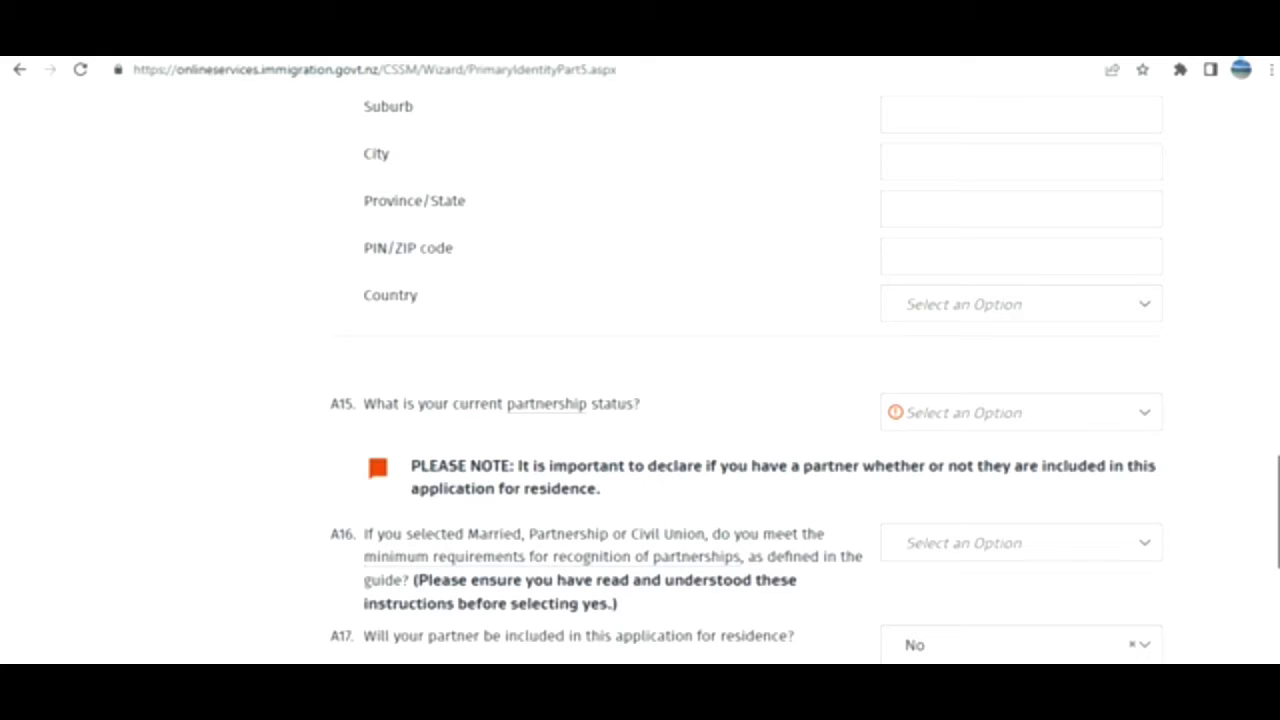
pyautogui.scroll(-1, 640, 370)
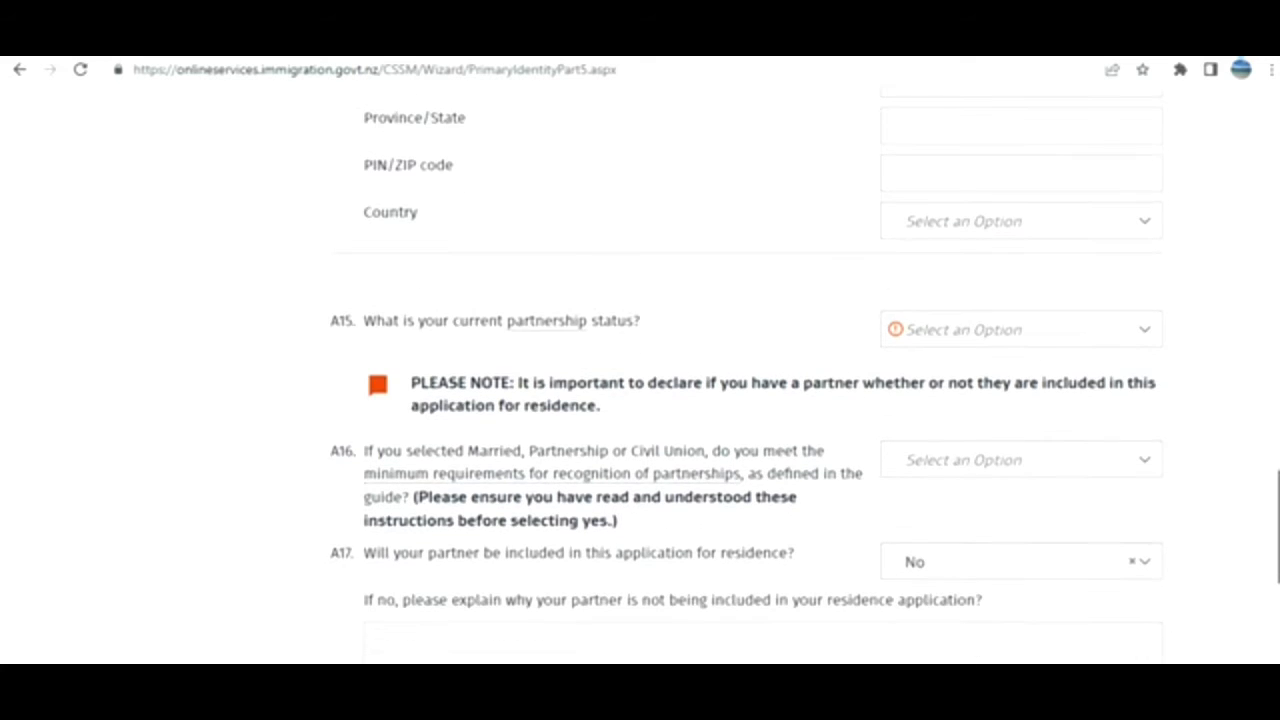
pyautogui.scroll(-2, 640, 370)
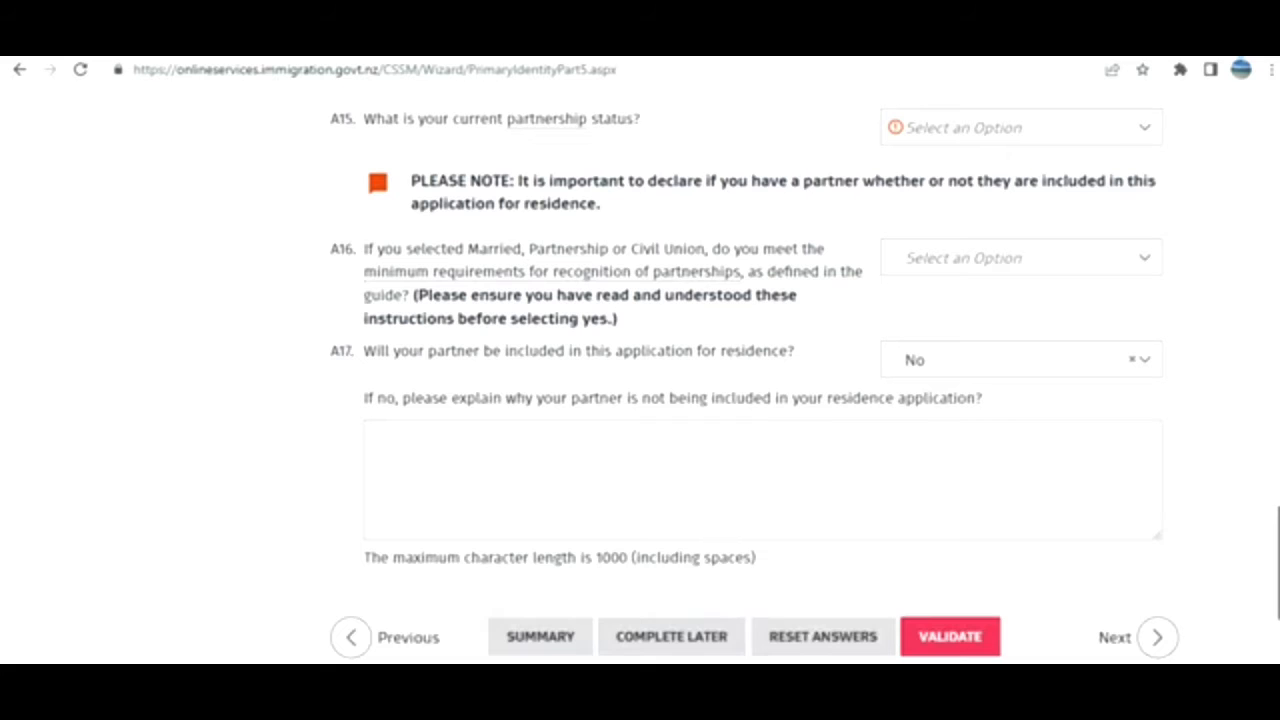
pyautogui.scroll(-1, 640, 370)
pyautogui.scroll(10, 640, 370)
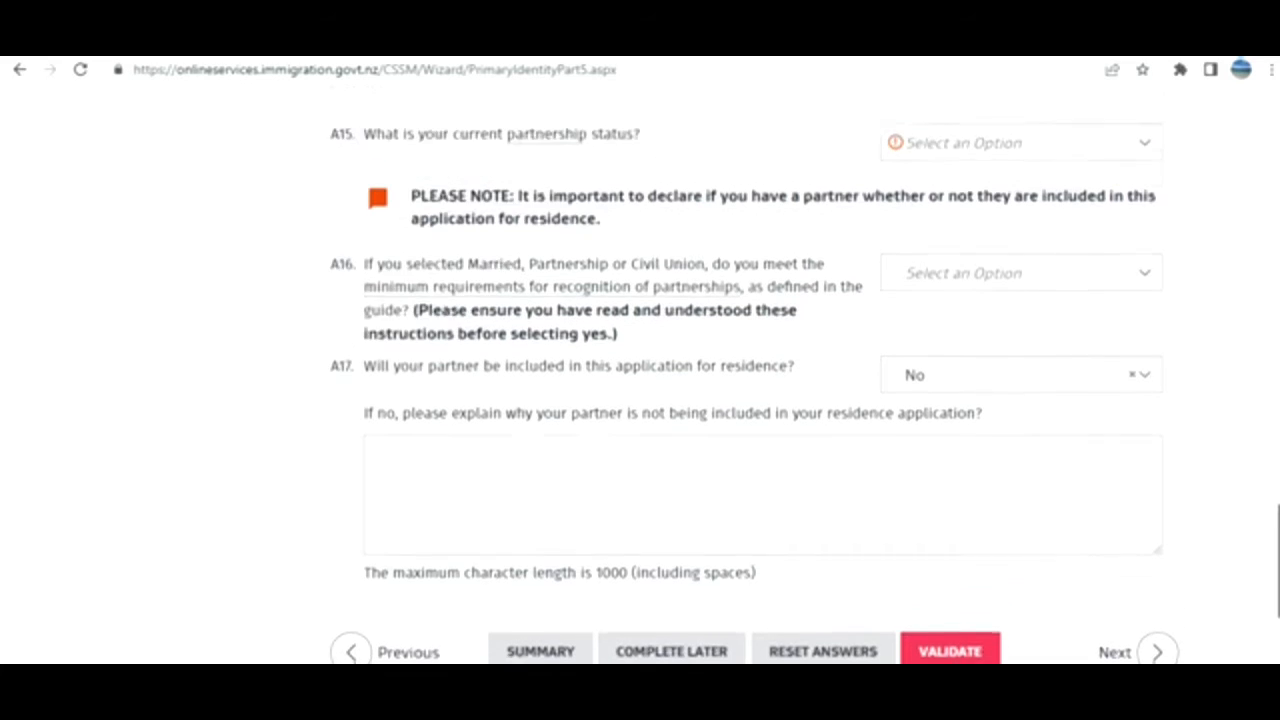
pyautogui.scroll(5, 1174, 357)
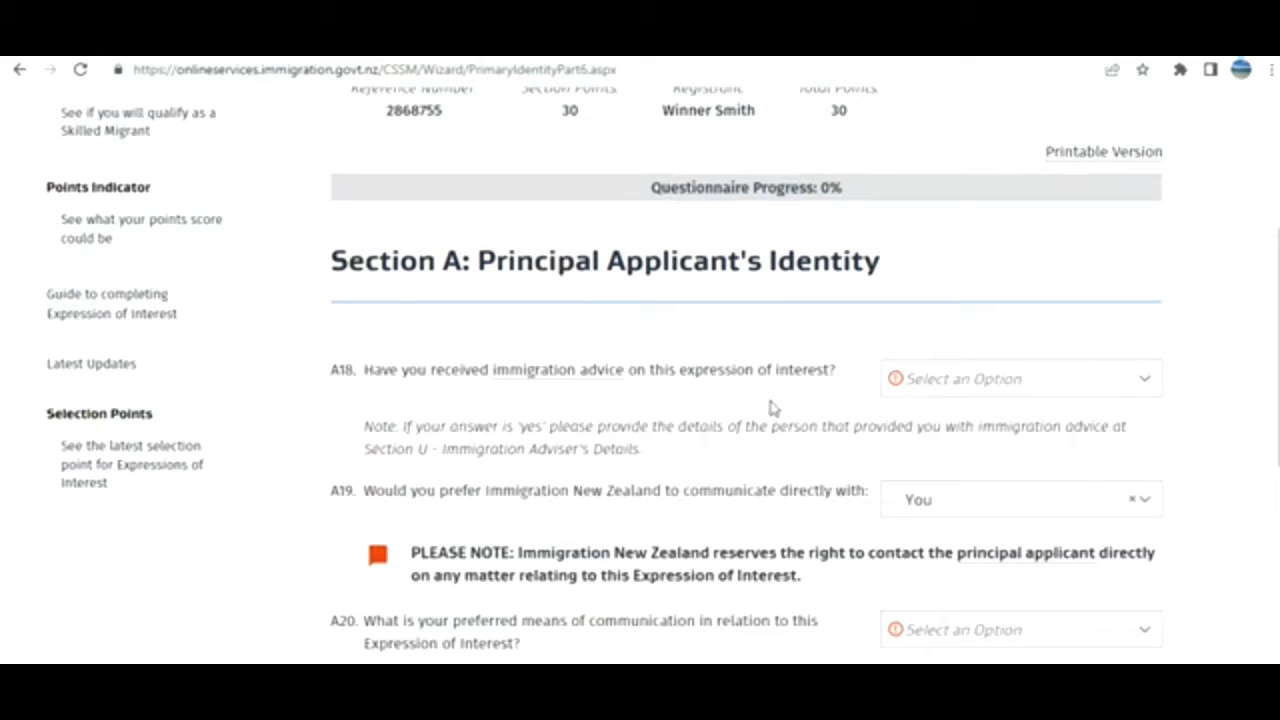
# Answer No to immigration advice, Email for A20 communication, and No to a previous EOI.
pyautogui.click(1020, 392)
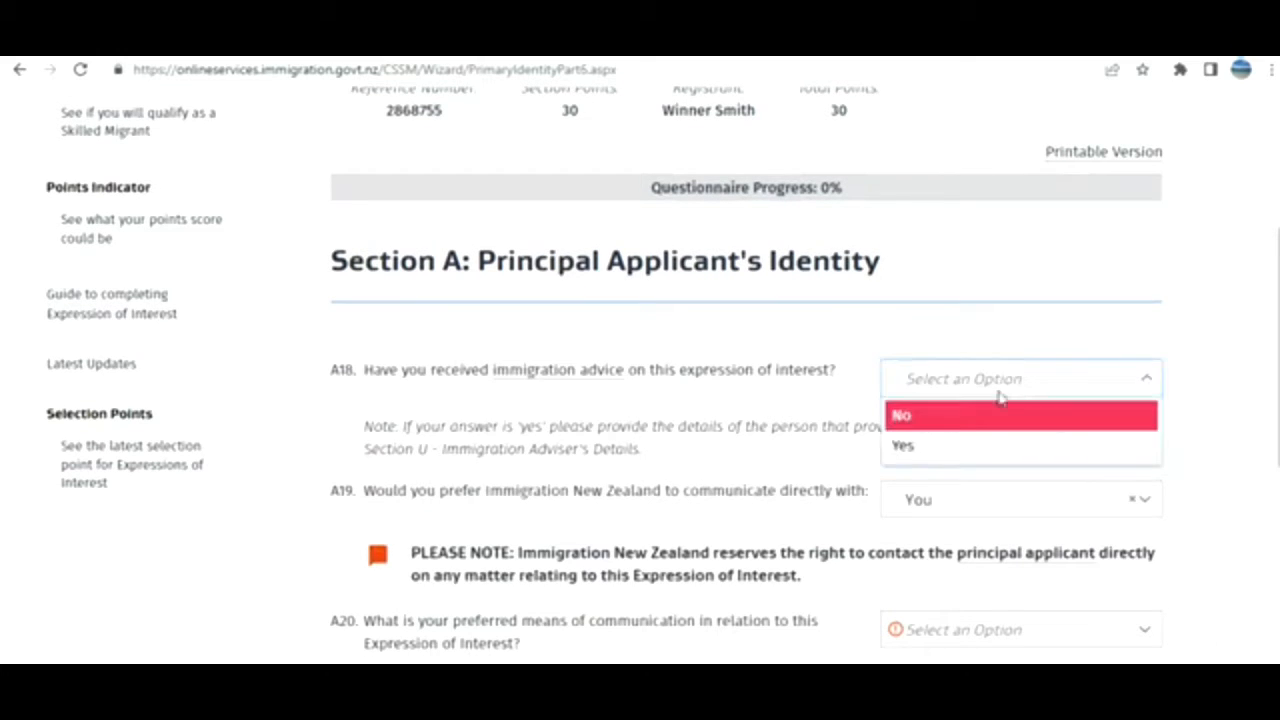
pyautogui.click(940, 416)
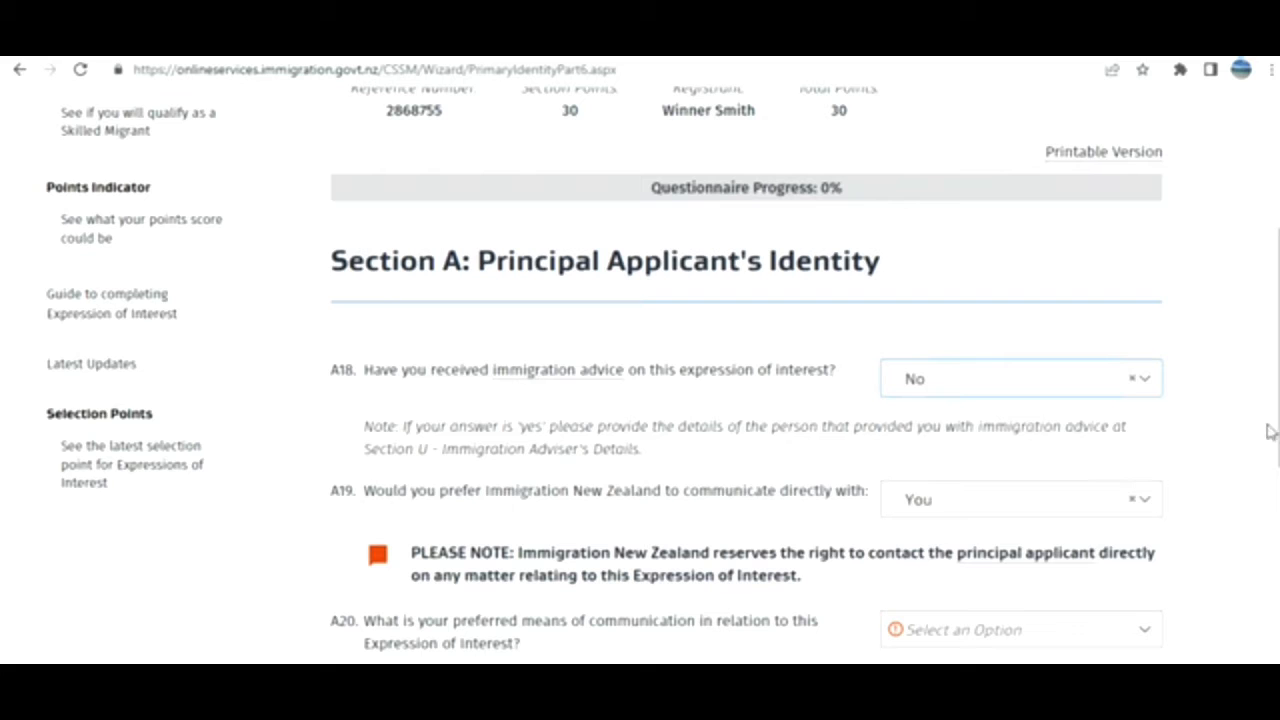
pyautogui.scroll(-2, 640, 370)
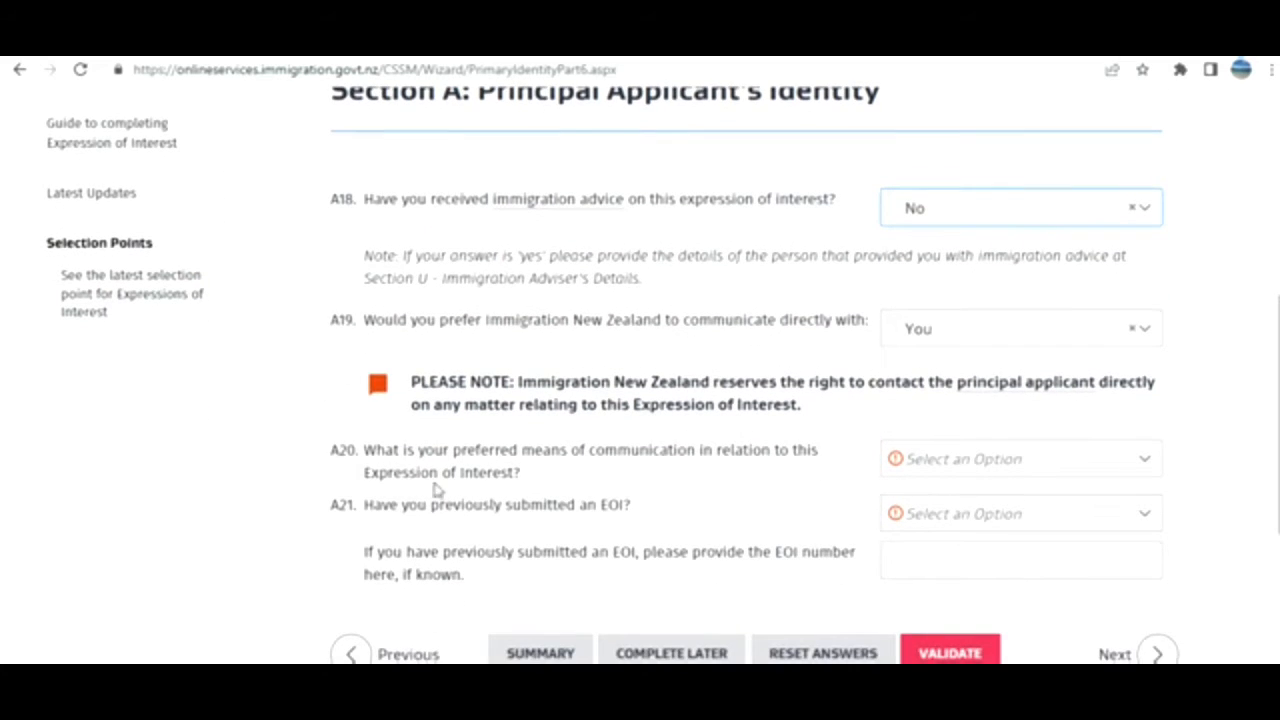
pyautogui.click(1057, 476)
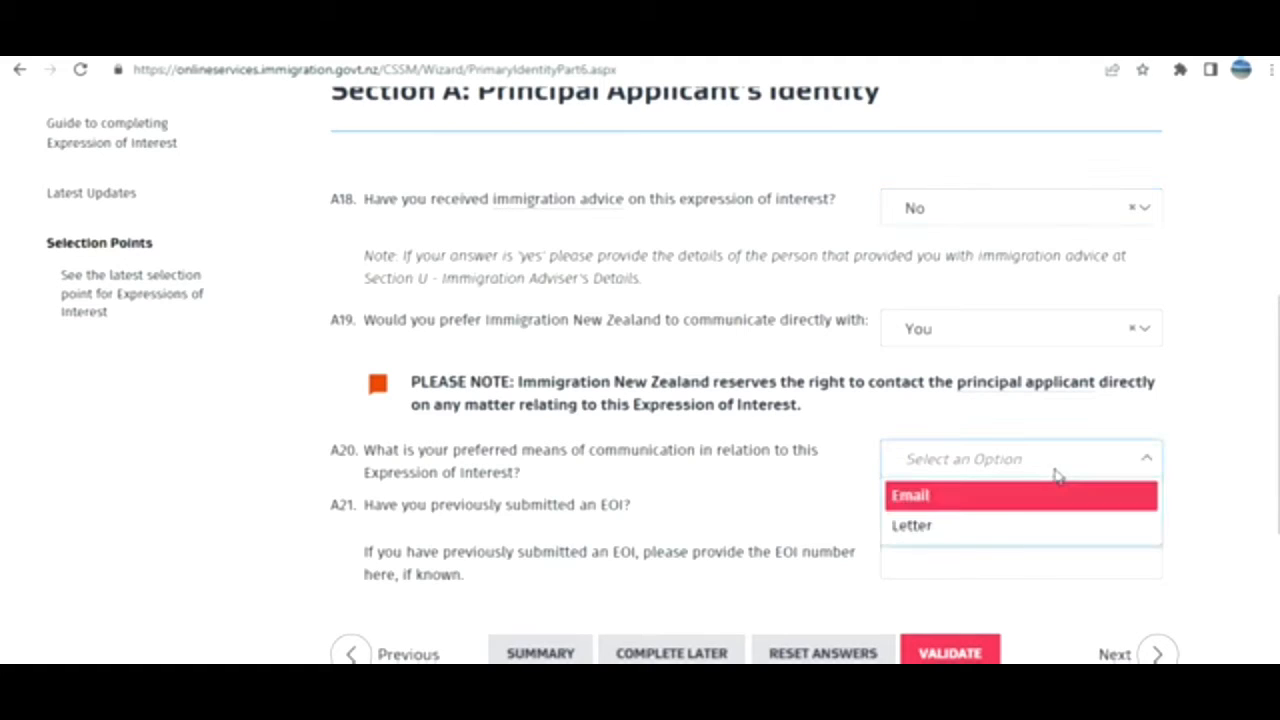
pyautogui.click(1003, 505)
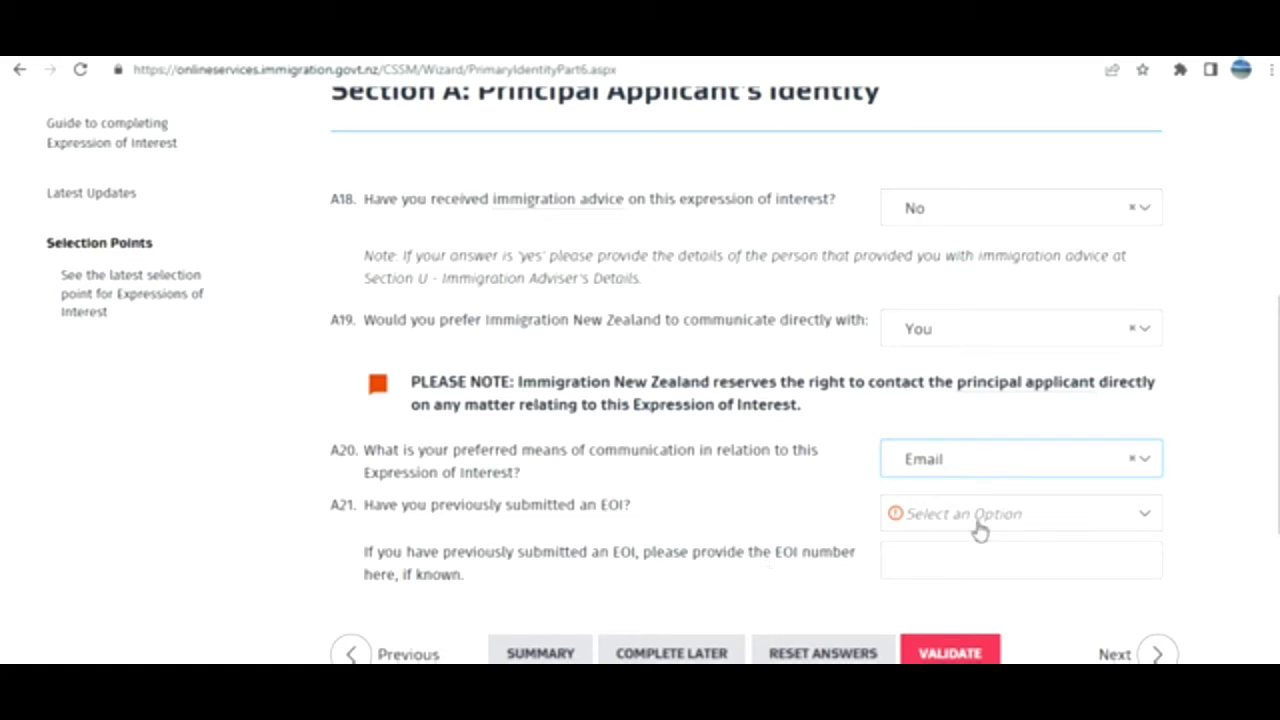
pyautogui.click(977, 520)
pyautogui.click(930, 549)
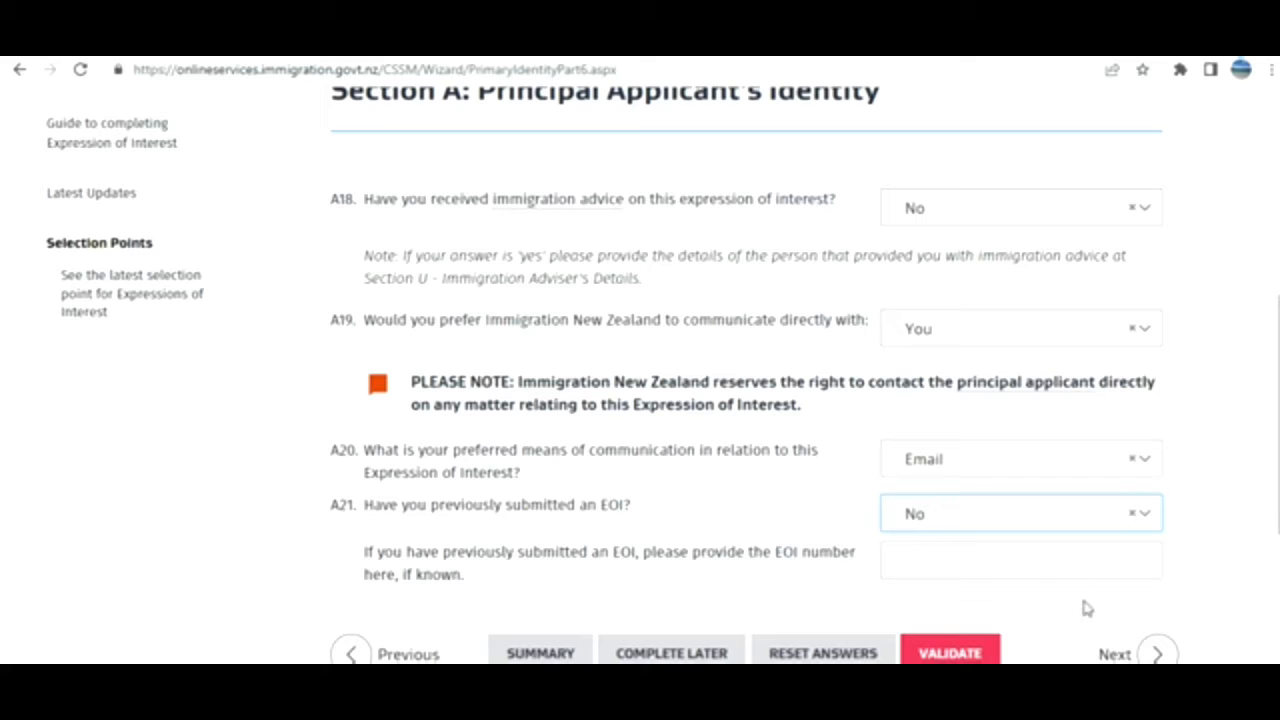
pyautogui.click(1114, 655)
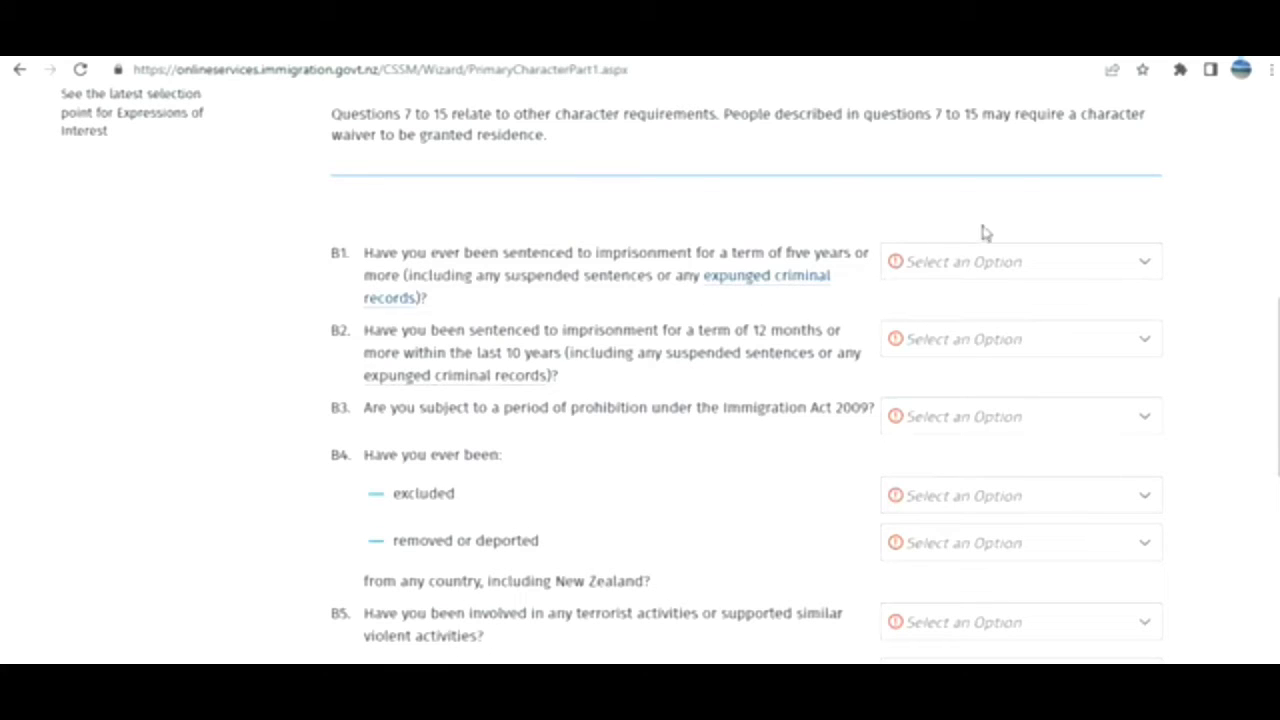
# Answer No to B1, B2, B3 and the excluded and removed-or-deported questions.
pyautogui.click(943, 277)
pyautogui.click(923, 303)
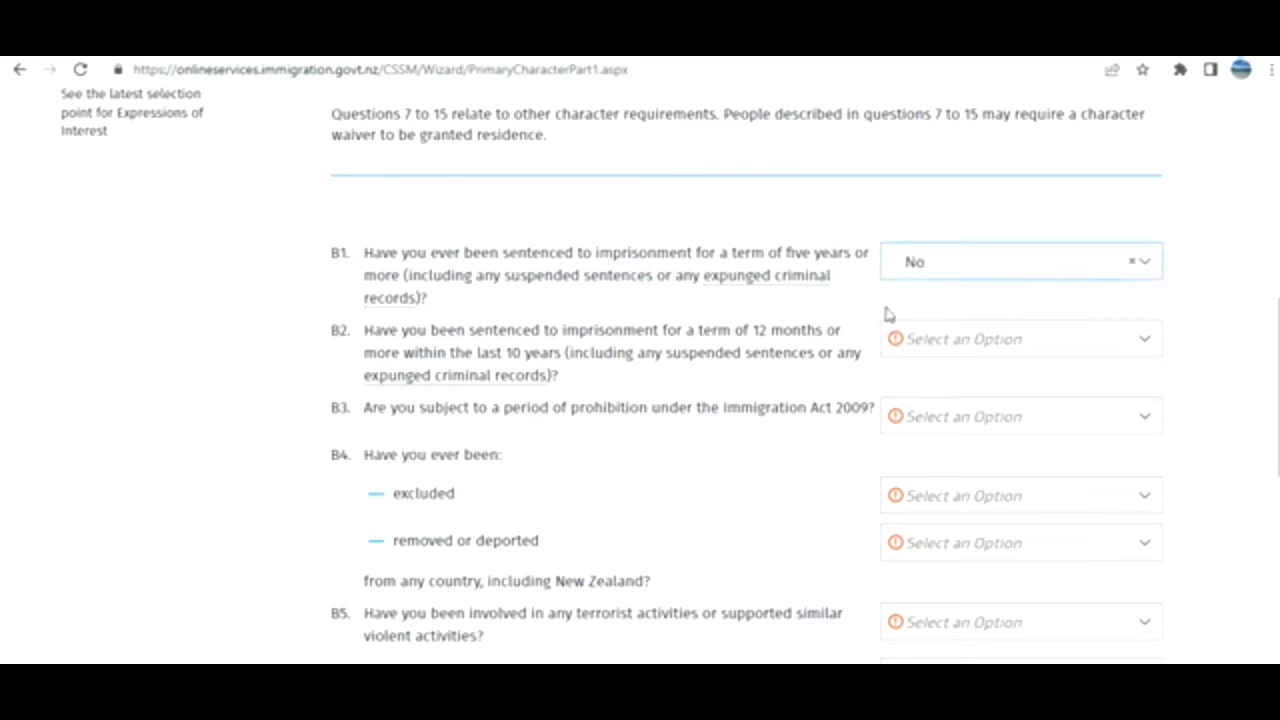
pyautogui.click(943, 341)
pyautogui.click(930, 386)
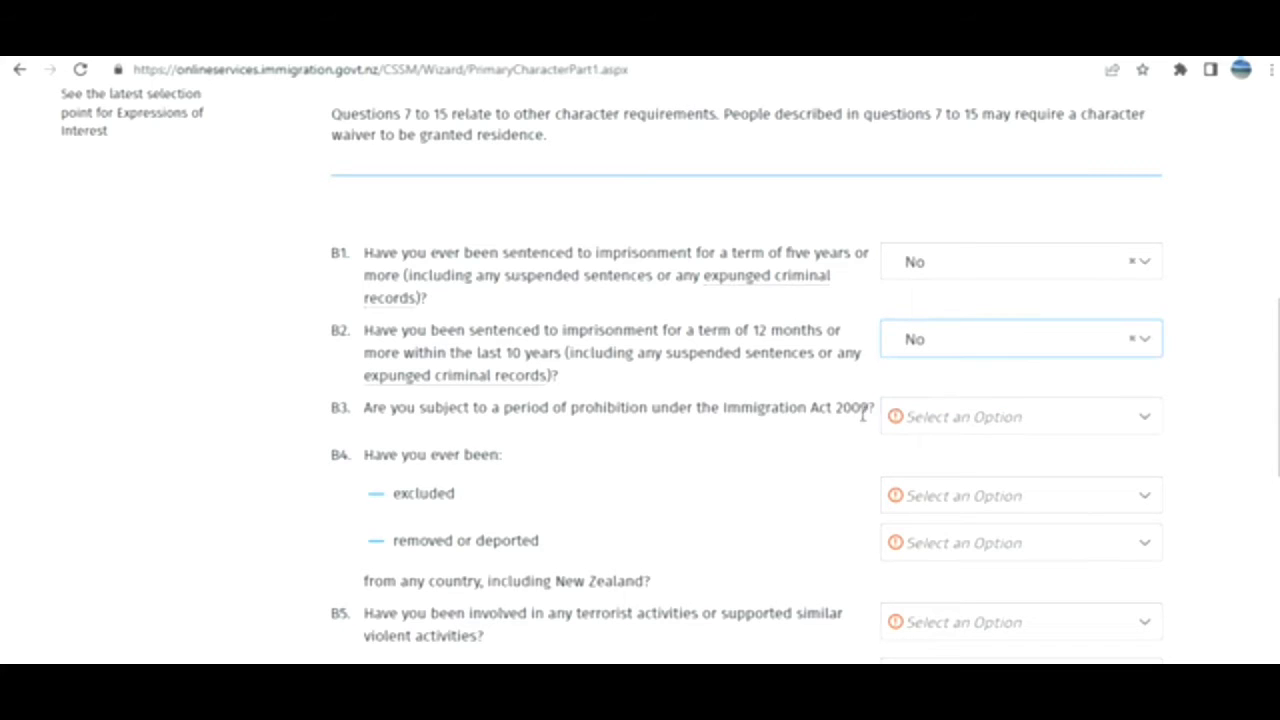
pyautogui.click(957, 427)
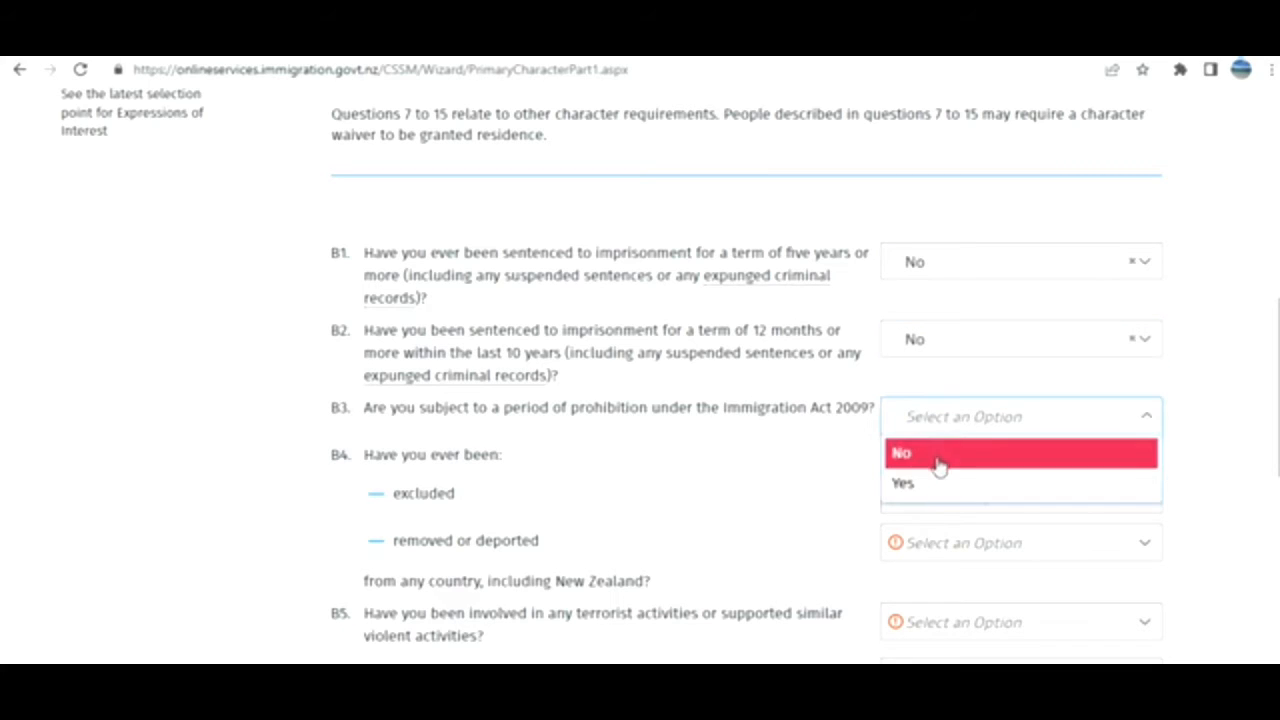
pyautogui.click(940, 462)
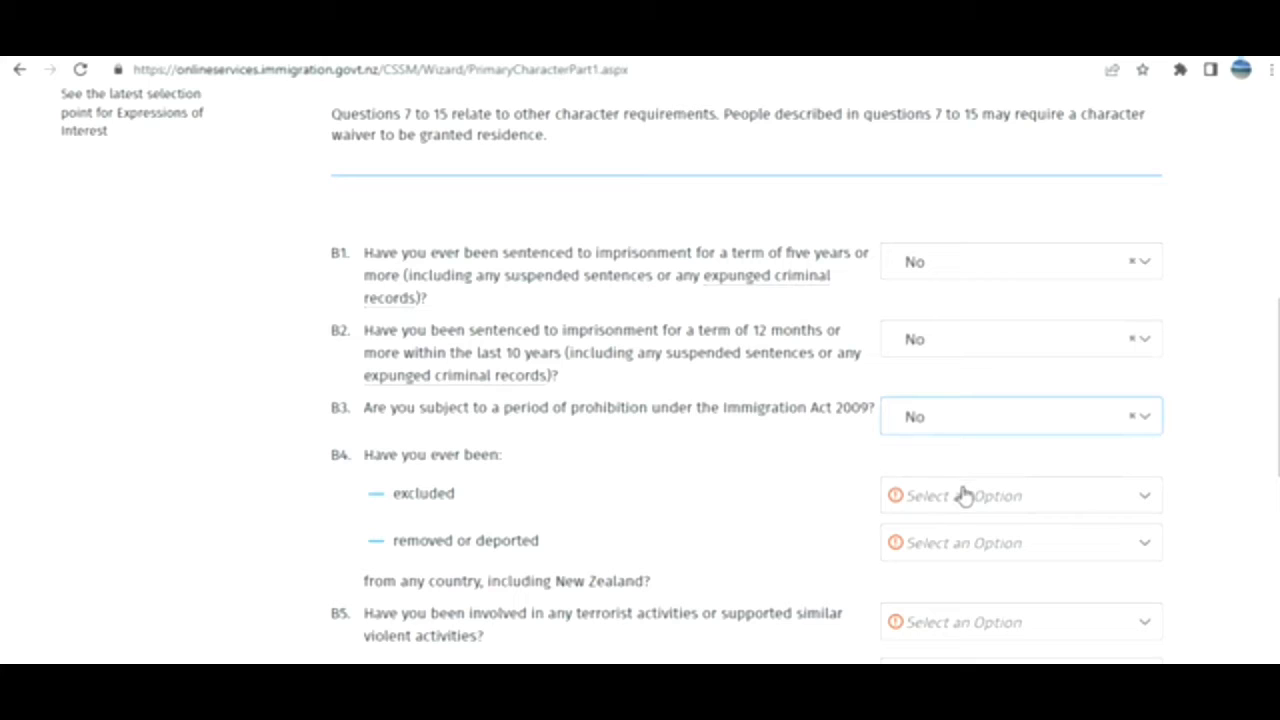
pyautogui.click(962, 496)
pyautogui.click(934, 532)
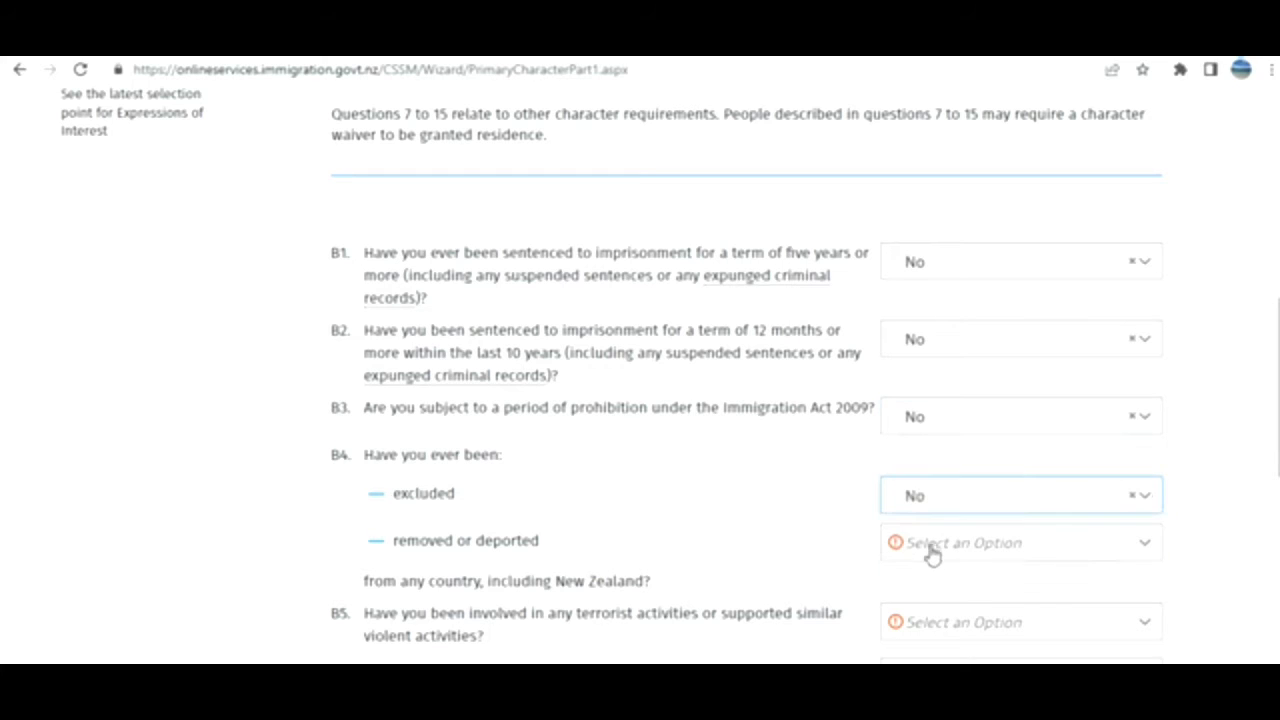
pyautogui.click(929, 550)
pyautogui.click(905, 581)
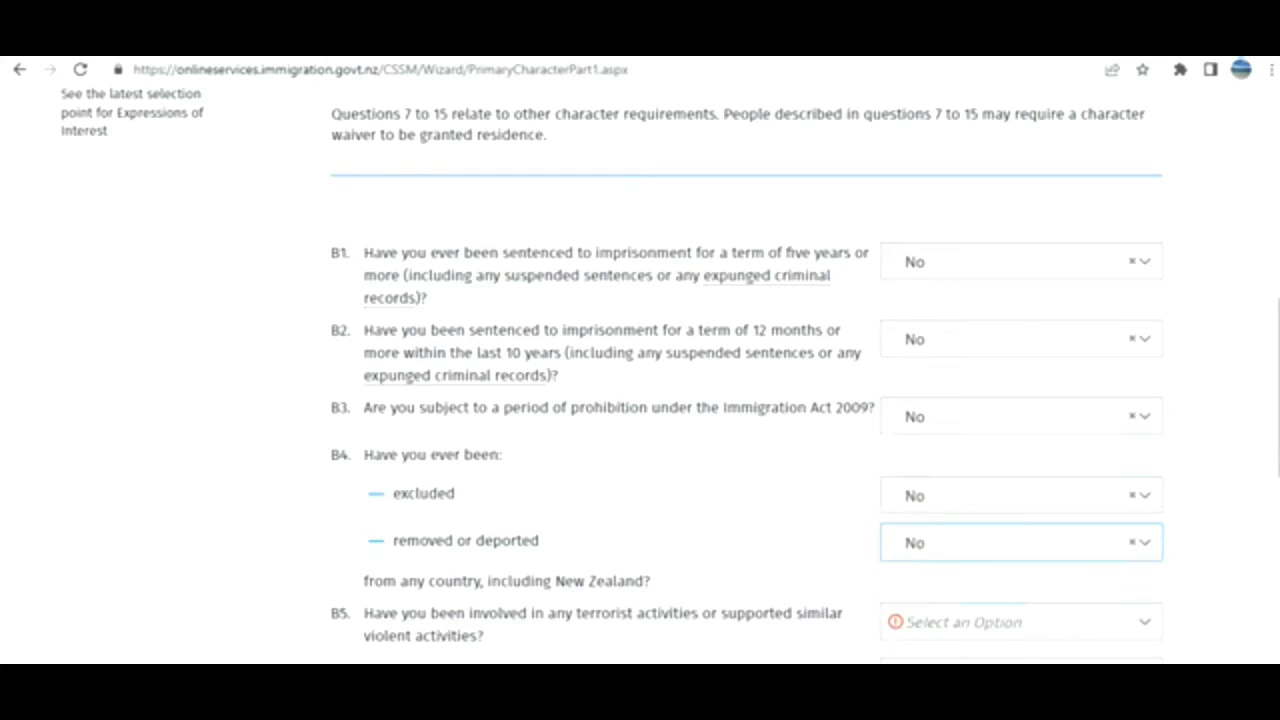
# Answer No to questions B5 through B9 and continue to the next character page.
pyautogui.scroll(-3, 988, 300)
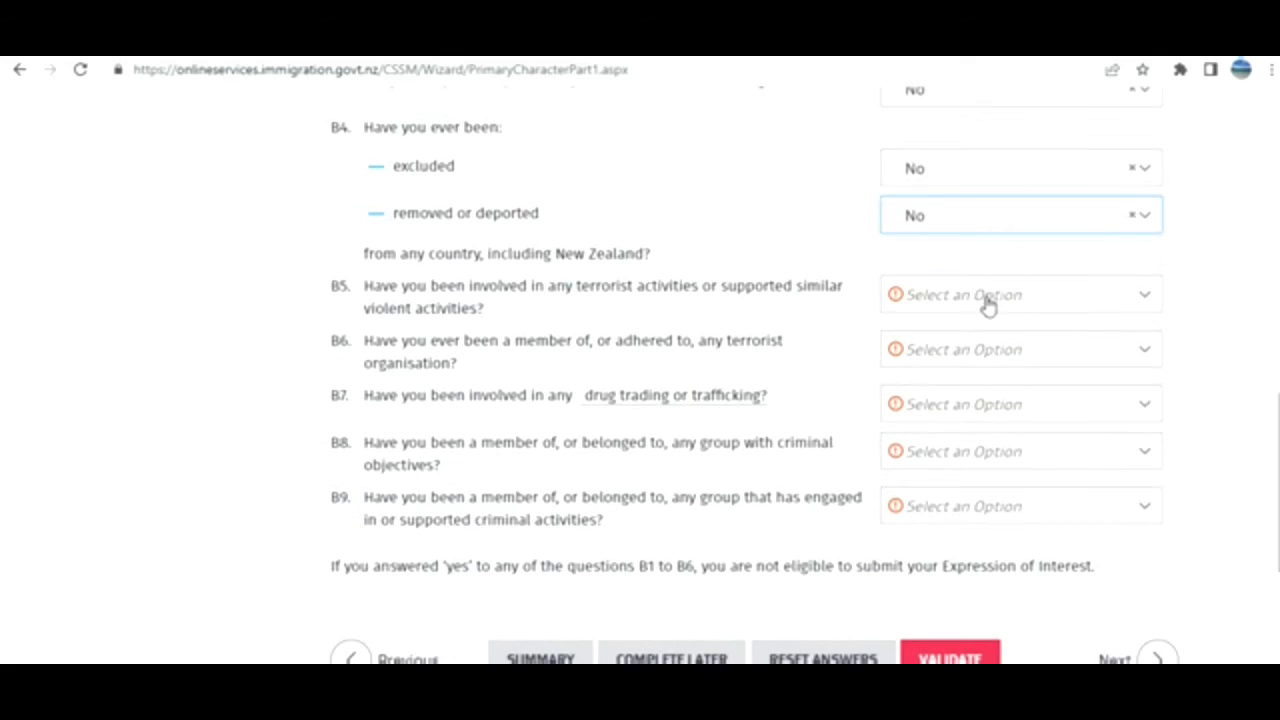
pyautogui.click(988, 305)
pyautogui.click(971, 341)
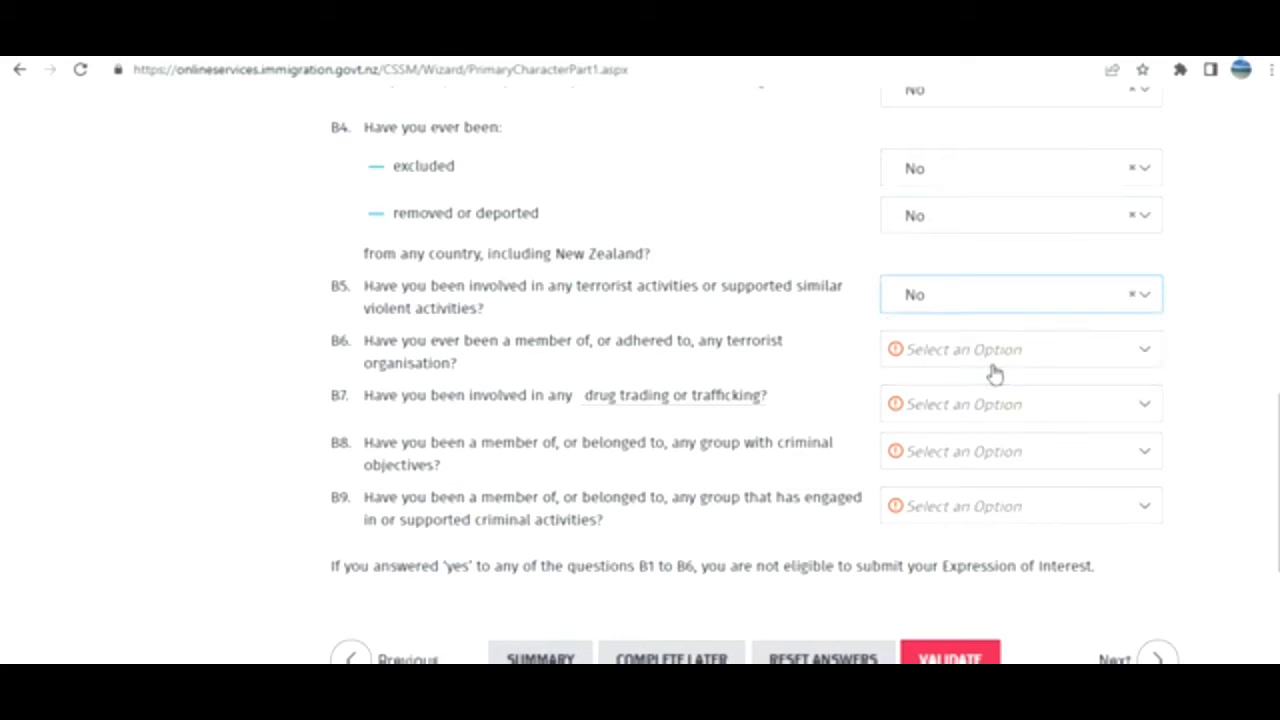
pyautogui.click(993, 358)
pyautogui.click(966, 388)
pyautogui.click(971, 418)
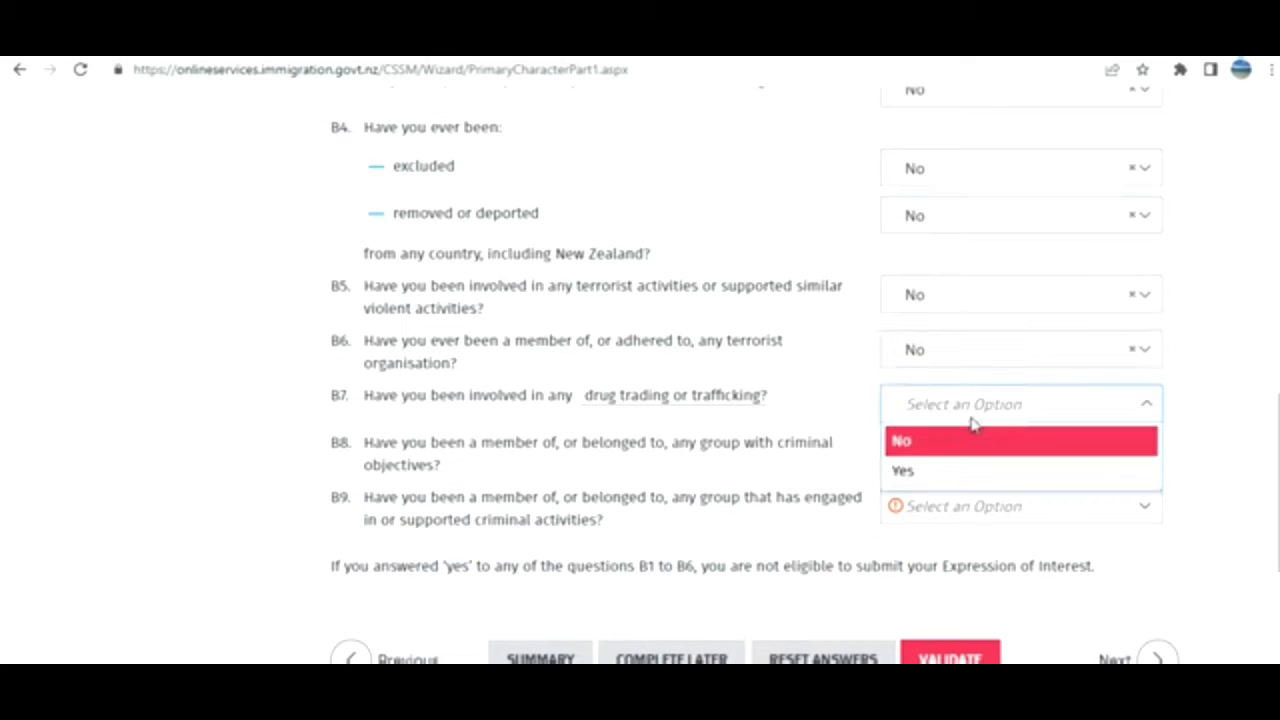
pyautogui.click(961, 442)
pyautogui.click(966, 462)
pyautogui.click(957, 490)
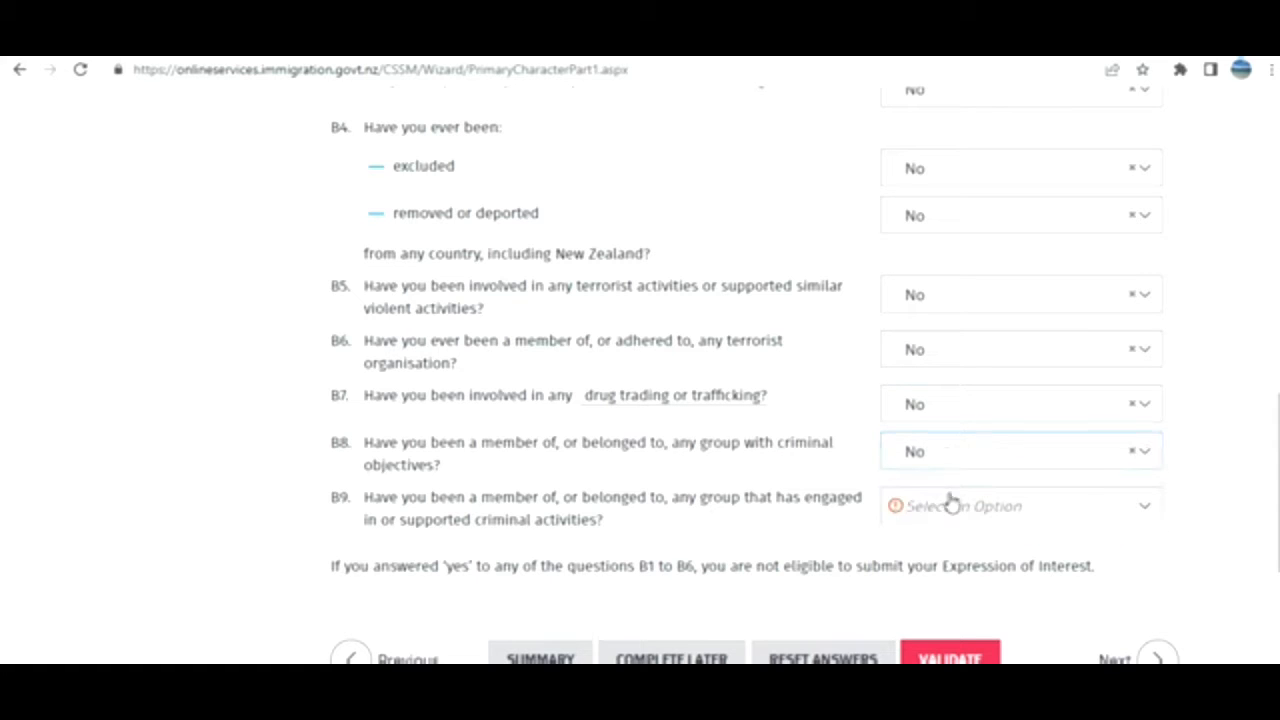
pyautogui.click(951, 505)
pyautogui.click(938, 545)
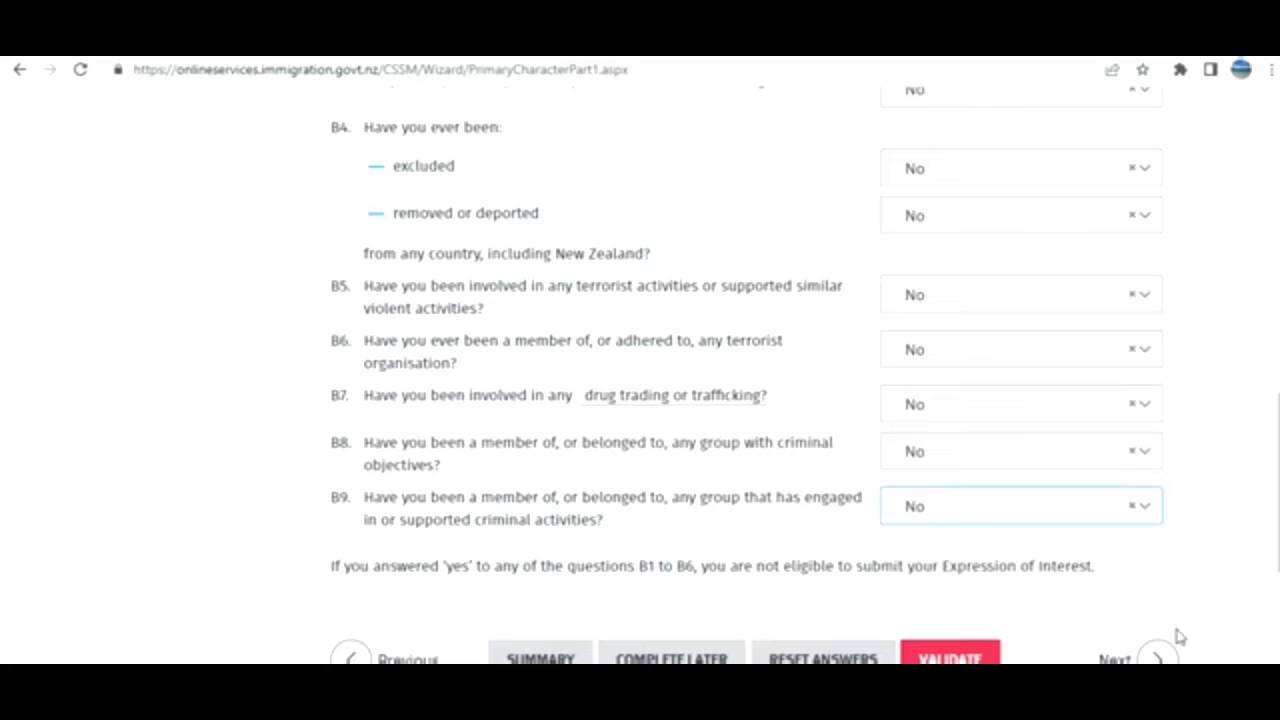
pyautogui.moveTo(1278, 550); pyautogui.dragTo(1143, 591)
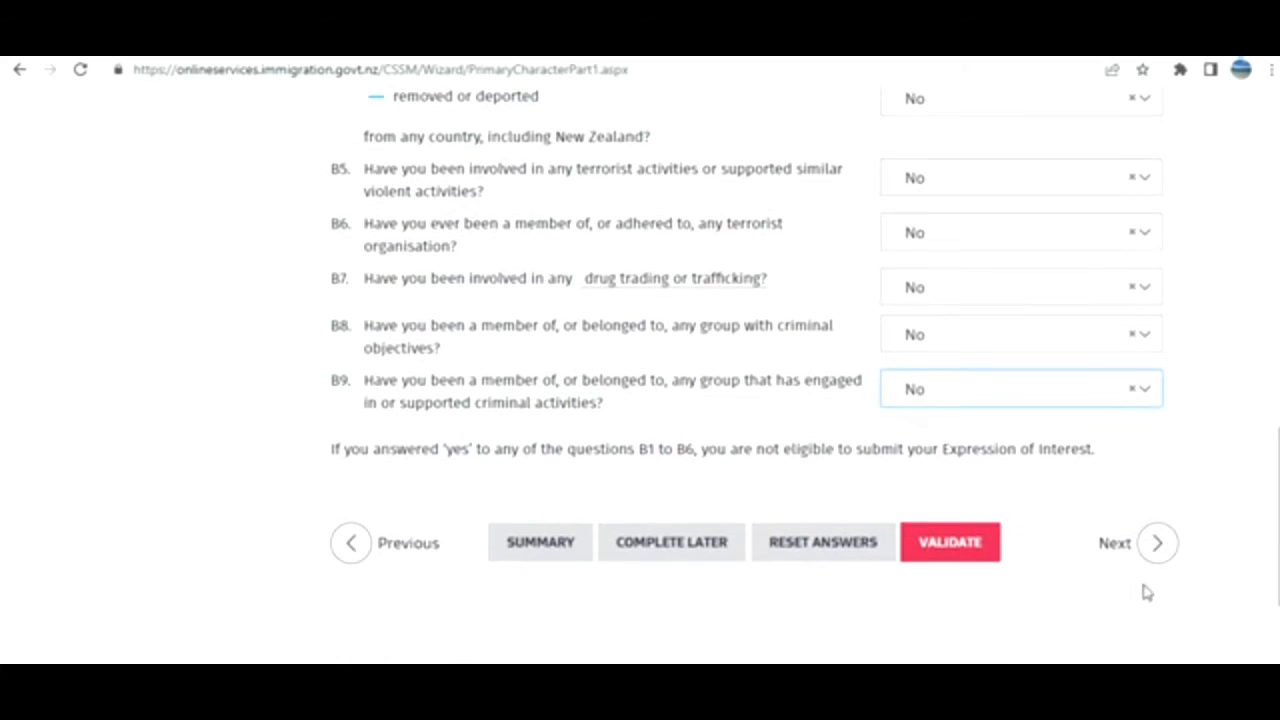
pyautogui.click(1110, 550)
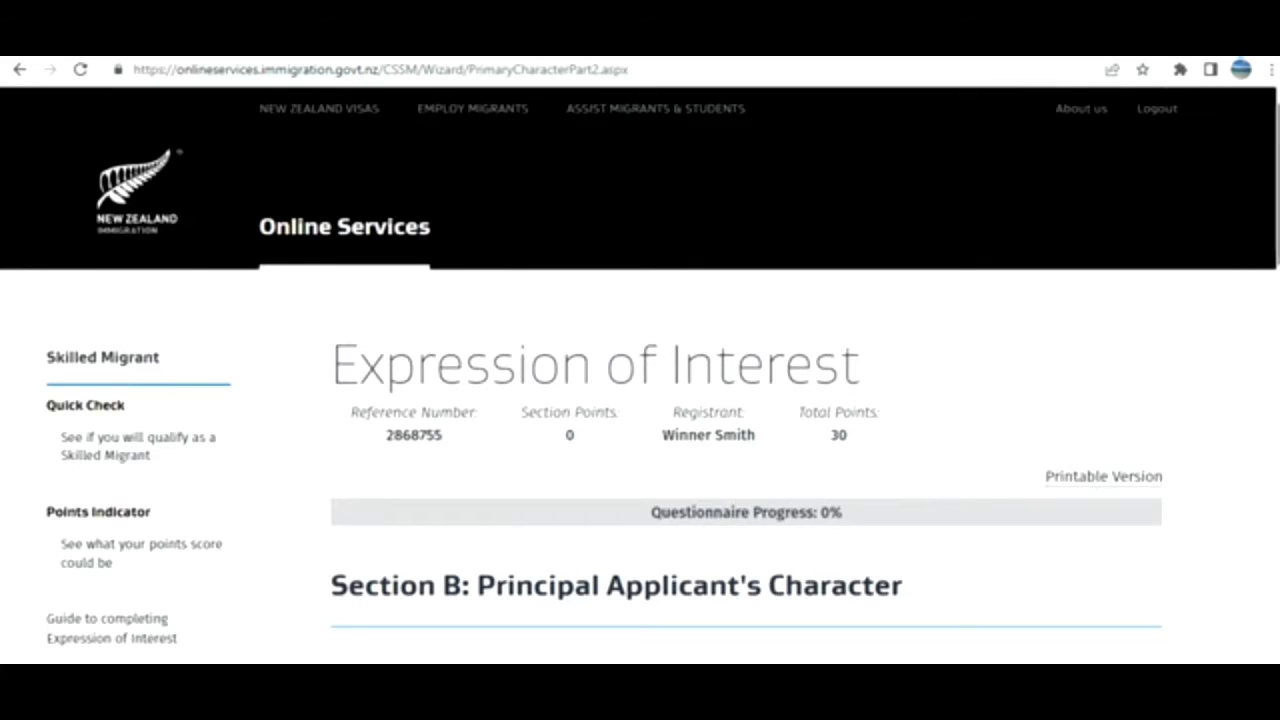
# Answer No to the three B10 questions: under investigation, wanted for questioning, and facing charges.
pyautogui.moveTo(1278, 250); pyautogui.dragTo(1278, 351)
pyautogui.click(1140, 363)
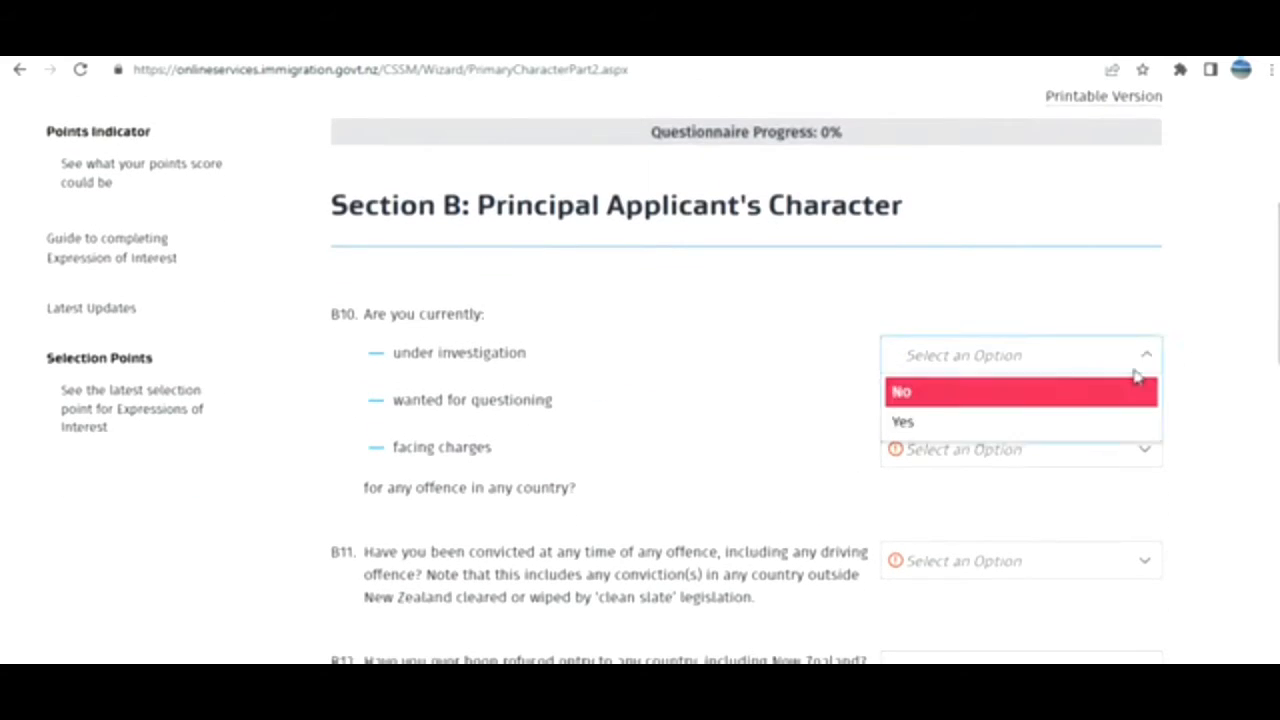
pyautogui.click(1049, 406)
pyautogui.click(1069, 405)
pyautogui.click(1035, 443)
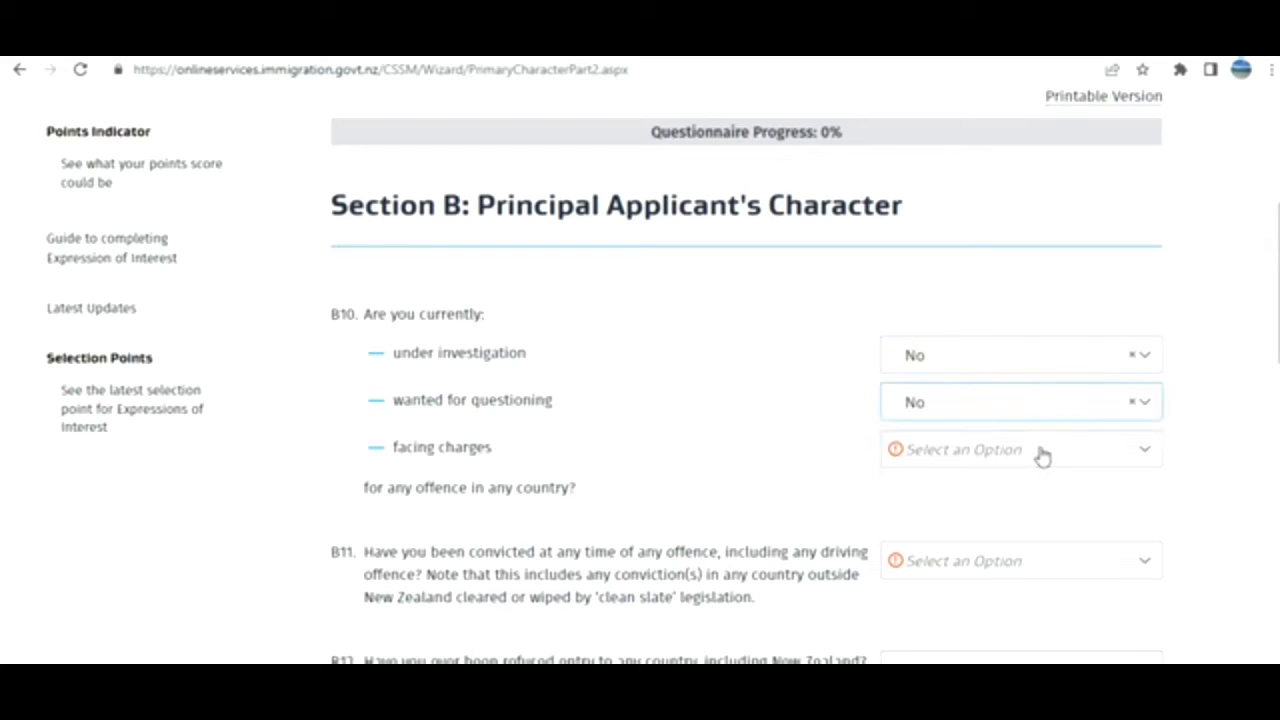
pyautogui.click(1043, 455)
pyautogui.click(980, 488)
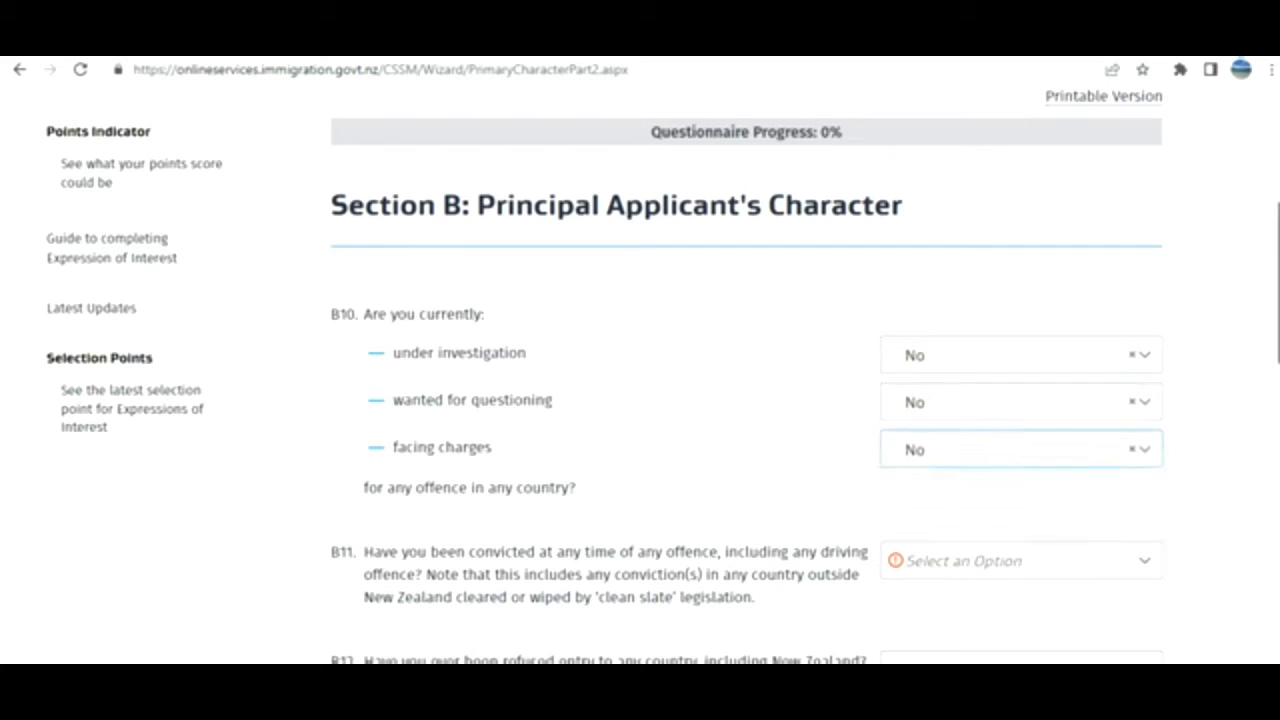
# Answer No to character questions B11, B12 and B13.
pyautogui.scroll(-2, 1277, 375)
pyautogui.click(1057, 332)
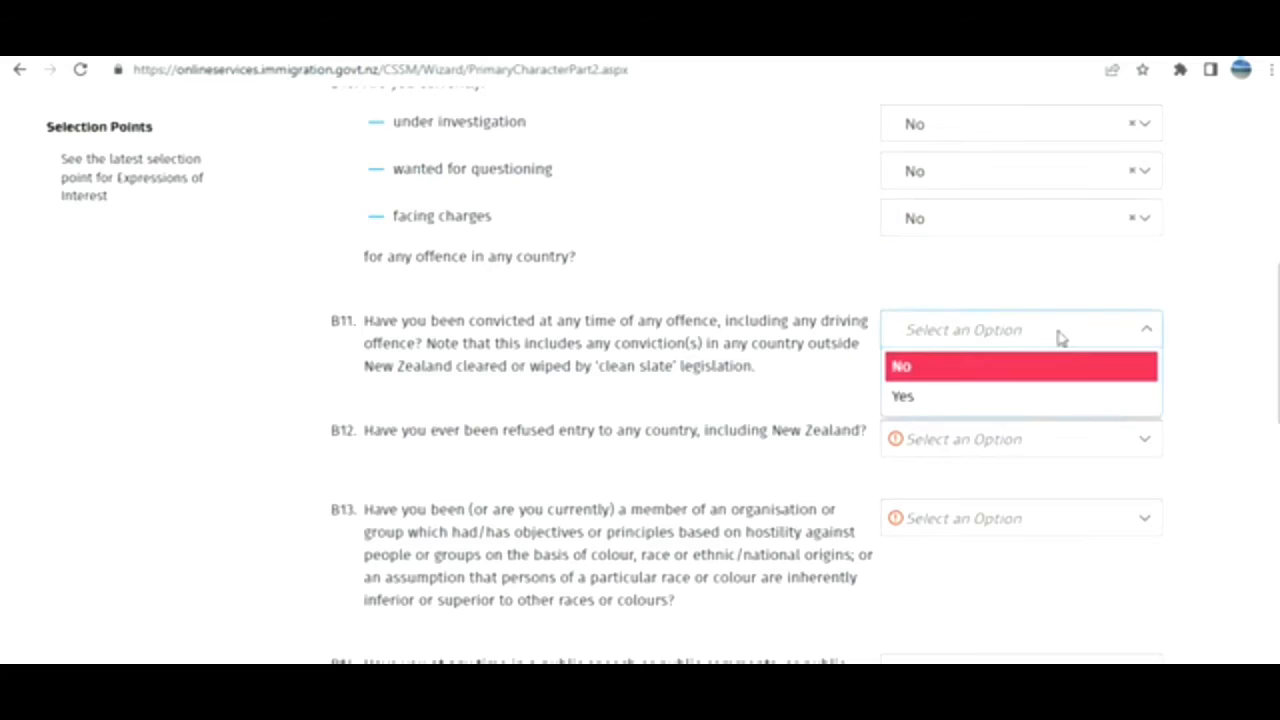
pyautogui.click(1006, 362)
pyautogui.click(1032, 442)
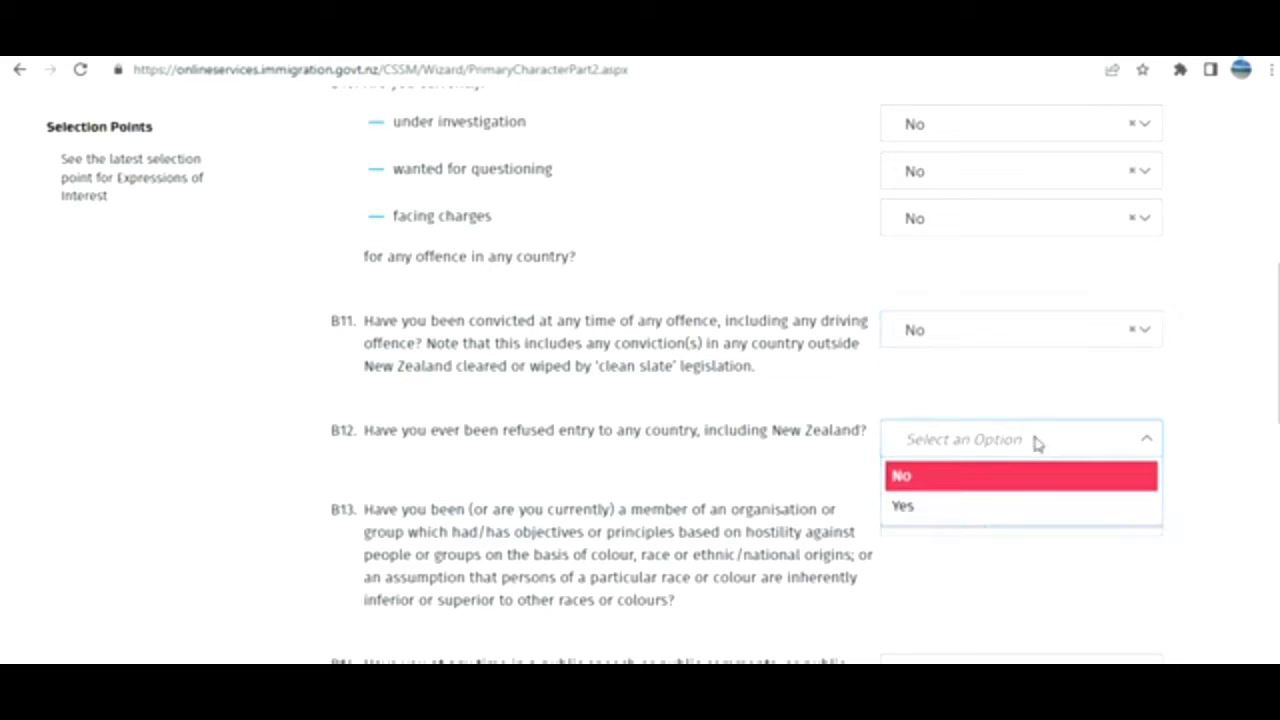
pyautogui.click(990, 488)
pyautogui.click(1043, 522)
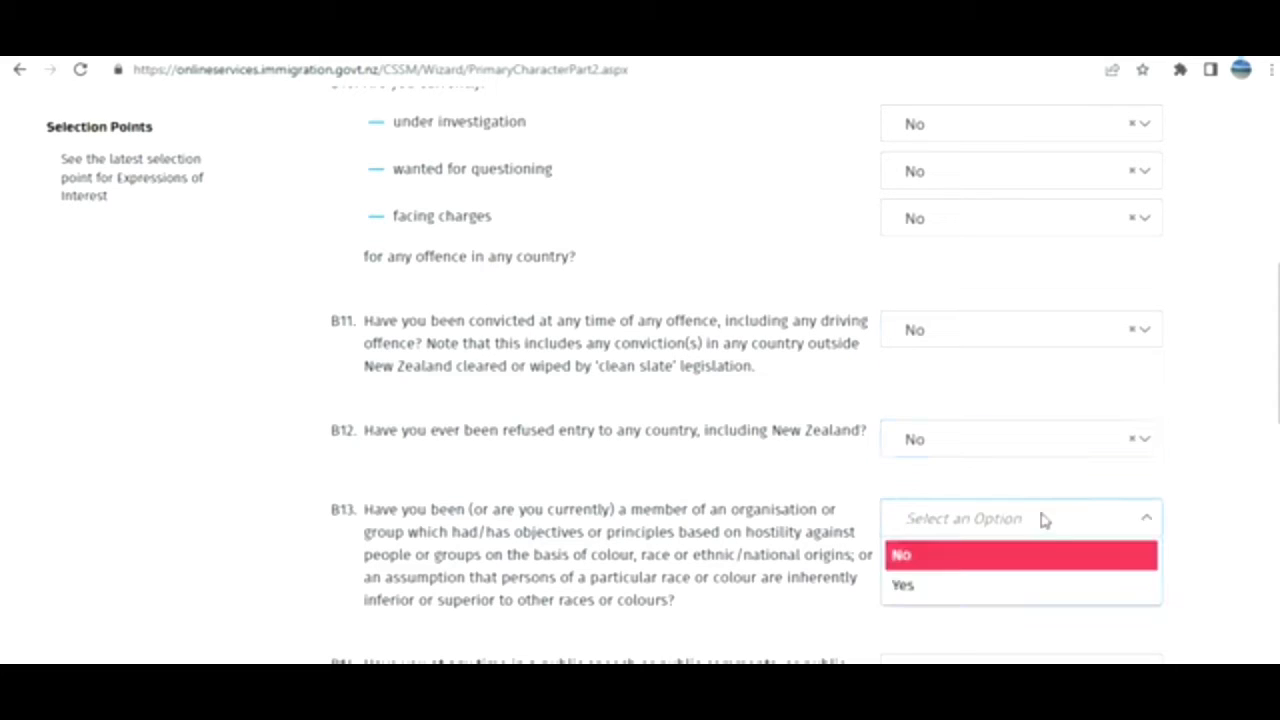
pyautogui.click(1010, 562)
# Answer No to B14 and B15 and continue to Section C: Health.
pyautogui.scroll(-5, 1083, 250)
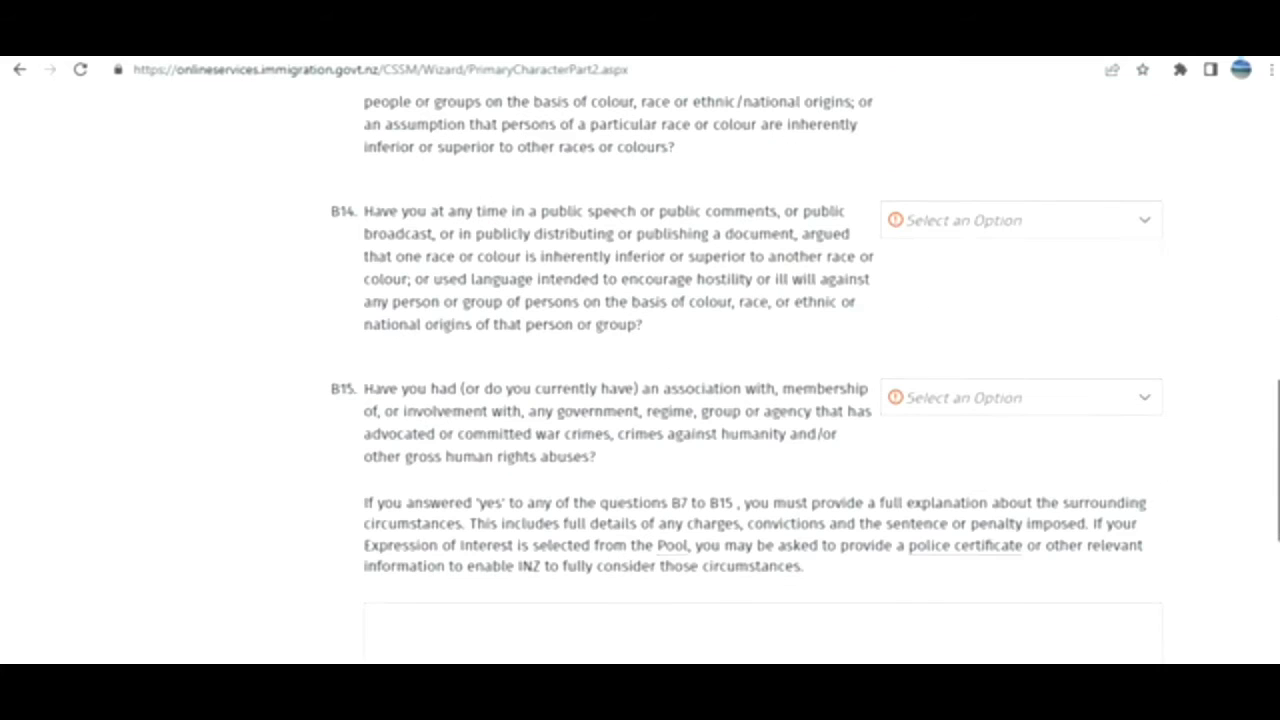
pyautogui.click(1046, 226)
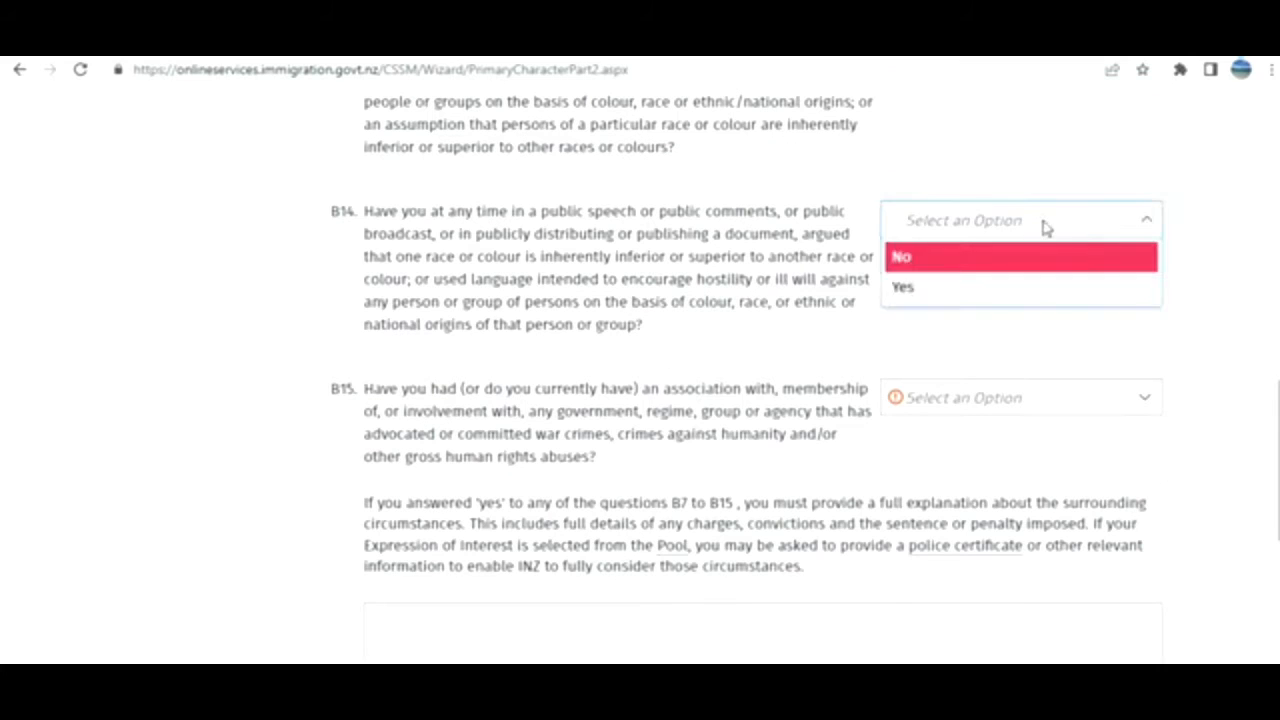
pyautogui.click(988, 265)
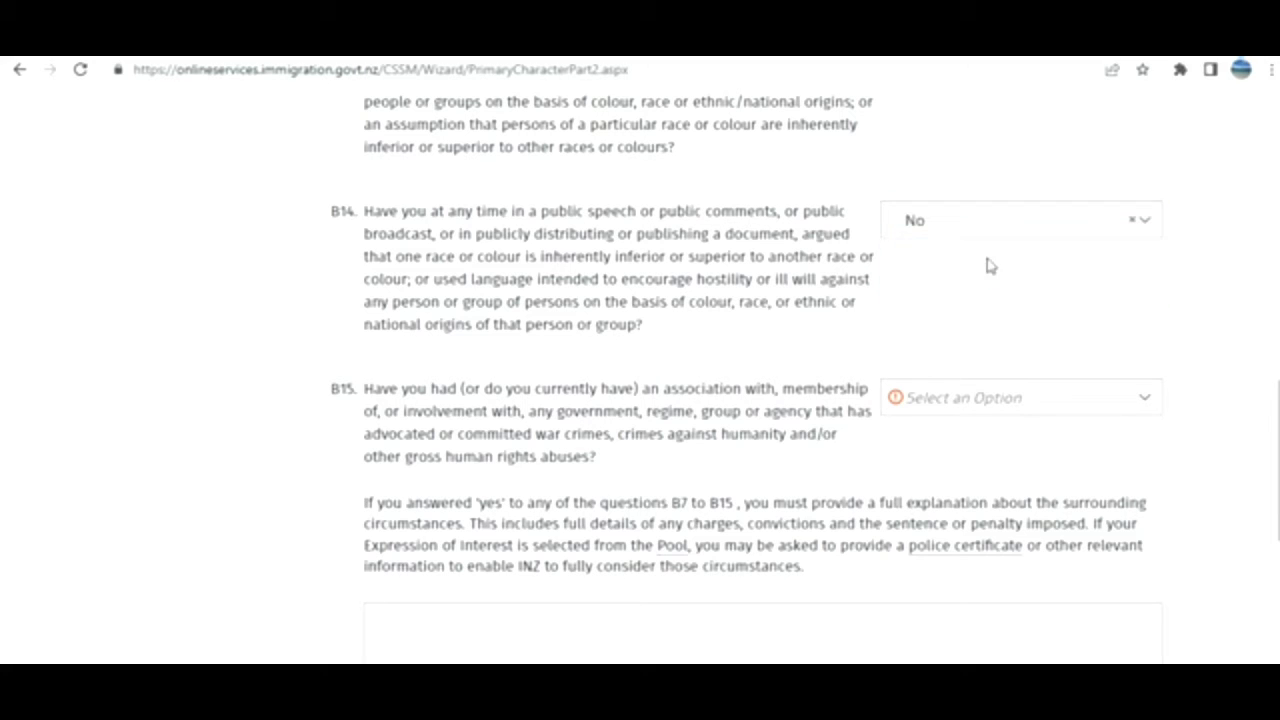
pyautogui.click(984, 397)
pyautogui.click(950, 452)
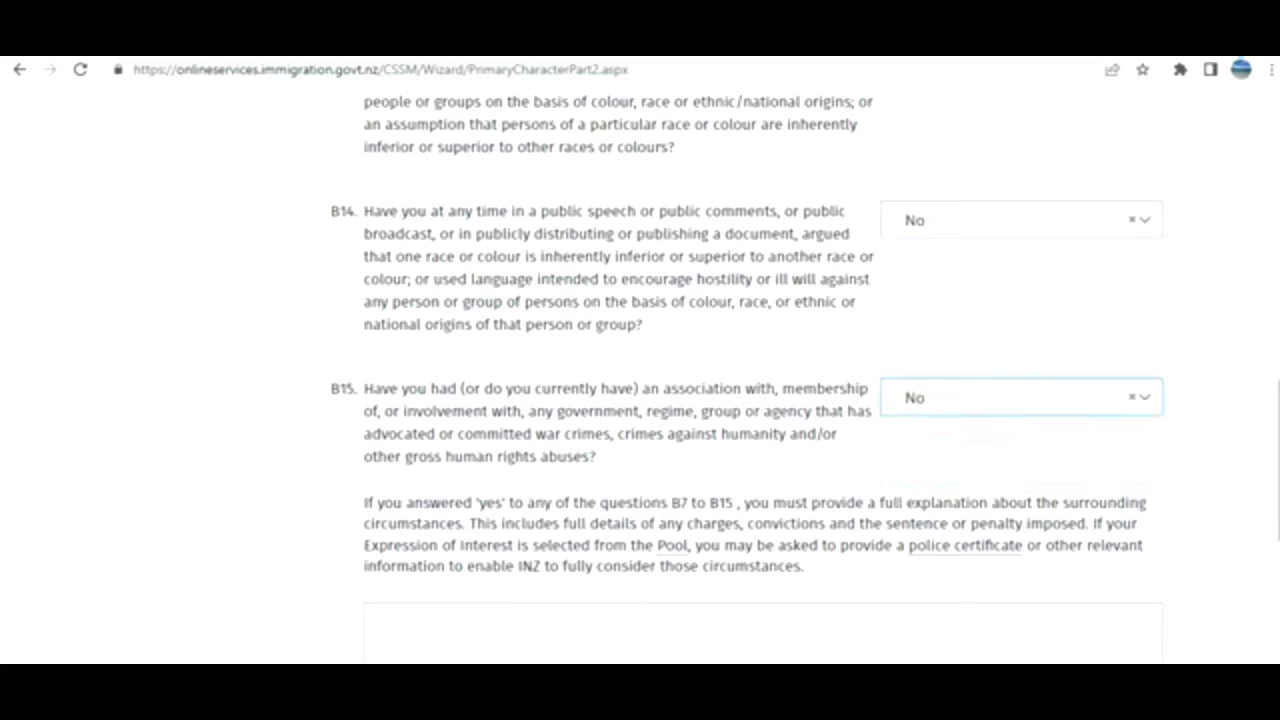
pyautogui.scroll(-3, 950, 452)
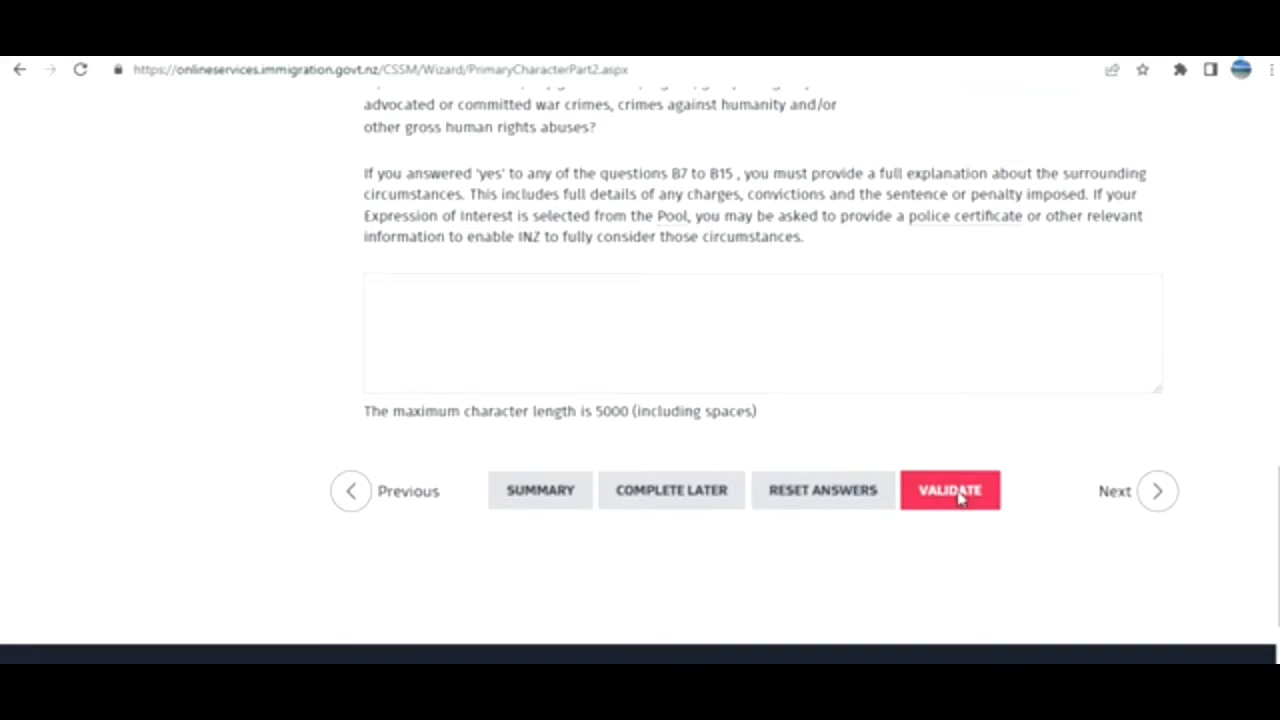
pyautogui.click(1157, 500)
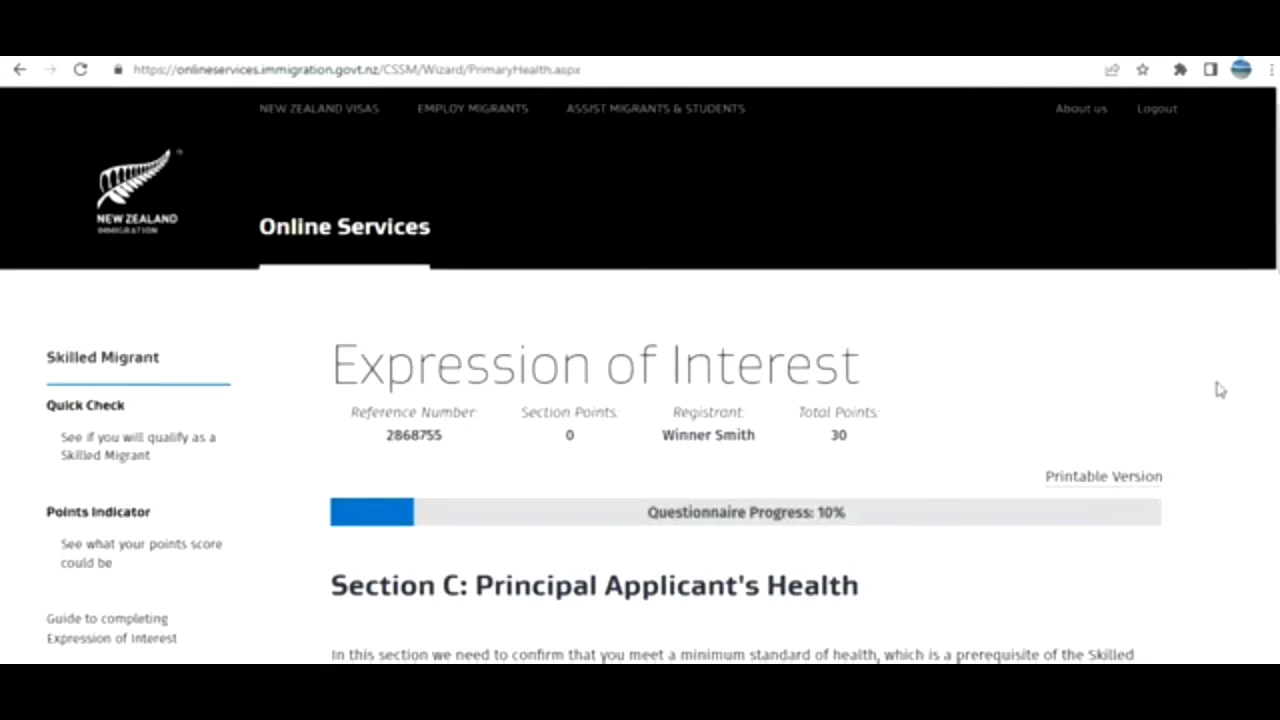
# Answer No to health questions C1–C4 on dialysis, tuberculosis, haemophilia and full-time care.
pyautogui.scroll(-2, 1178, 310)
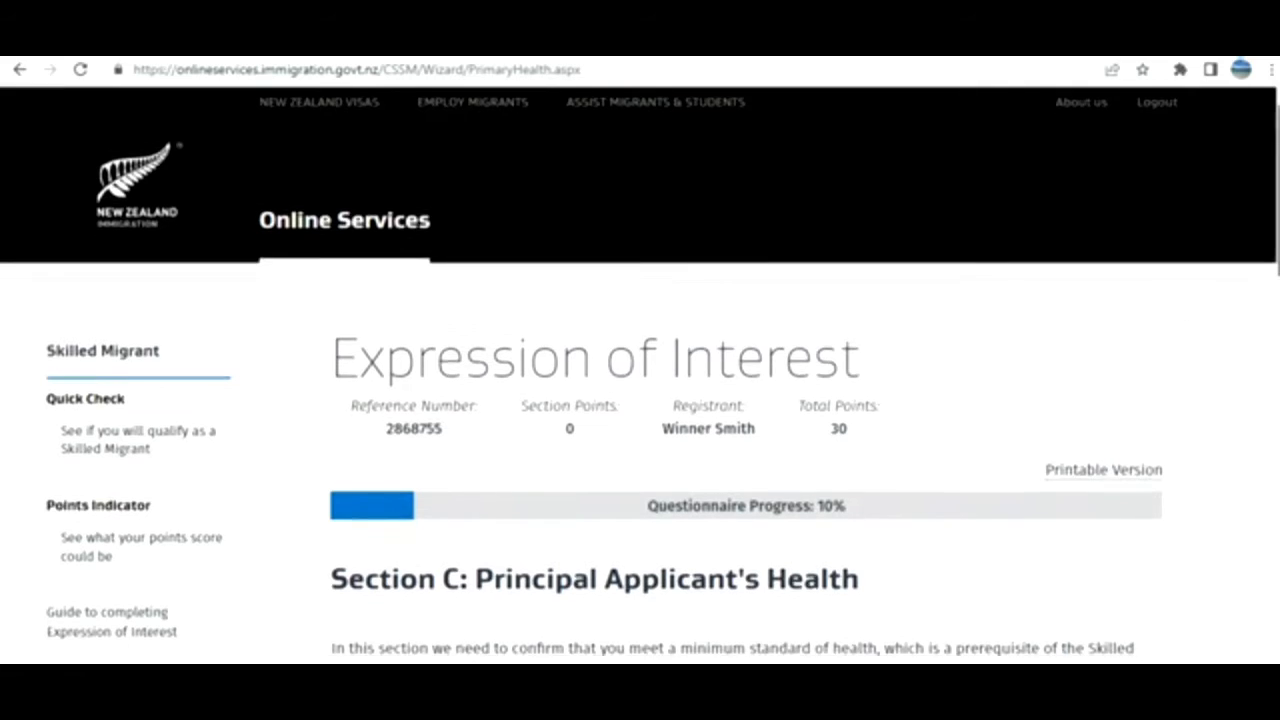
pyautogui.scroll(-1, 640, 375)
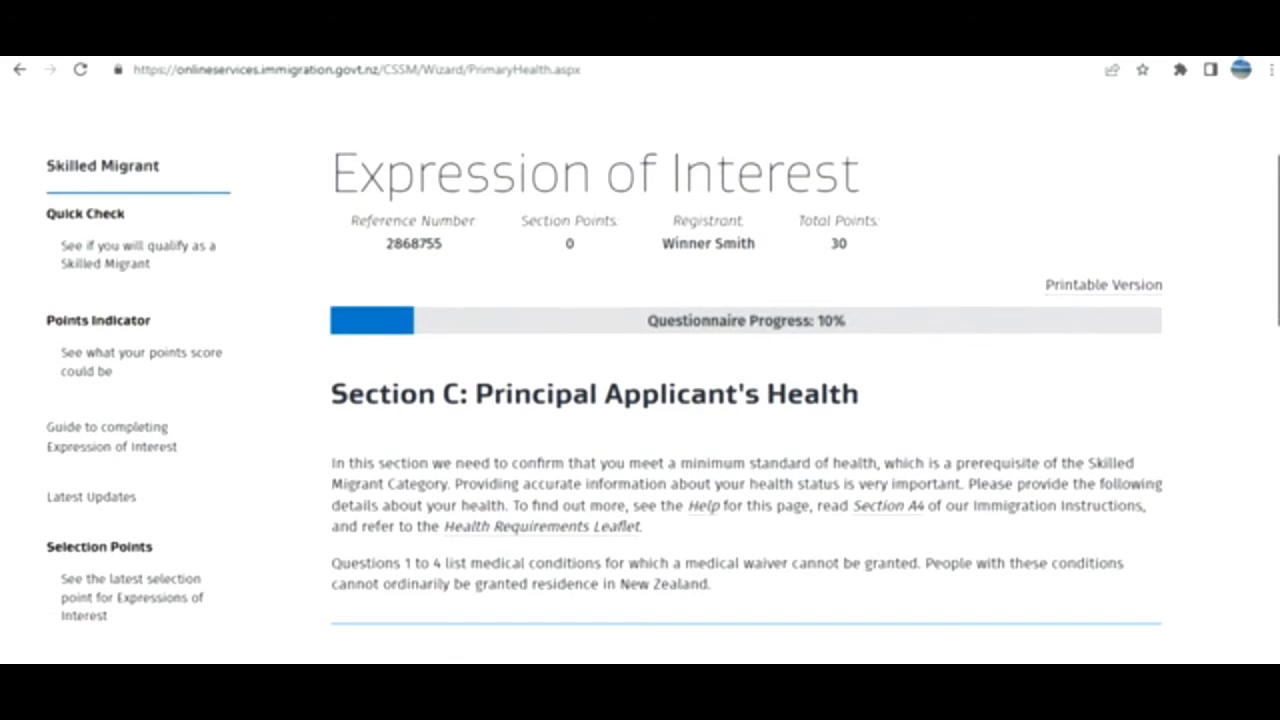
pyautogui.scroll(-4, 640, 375)
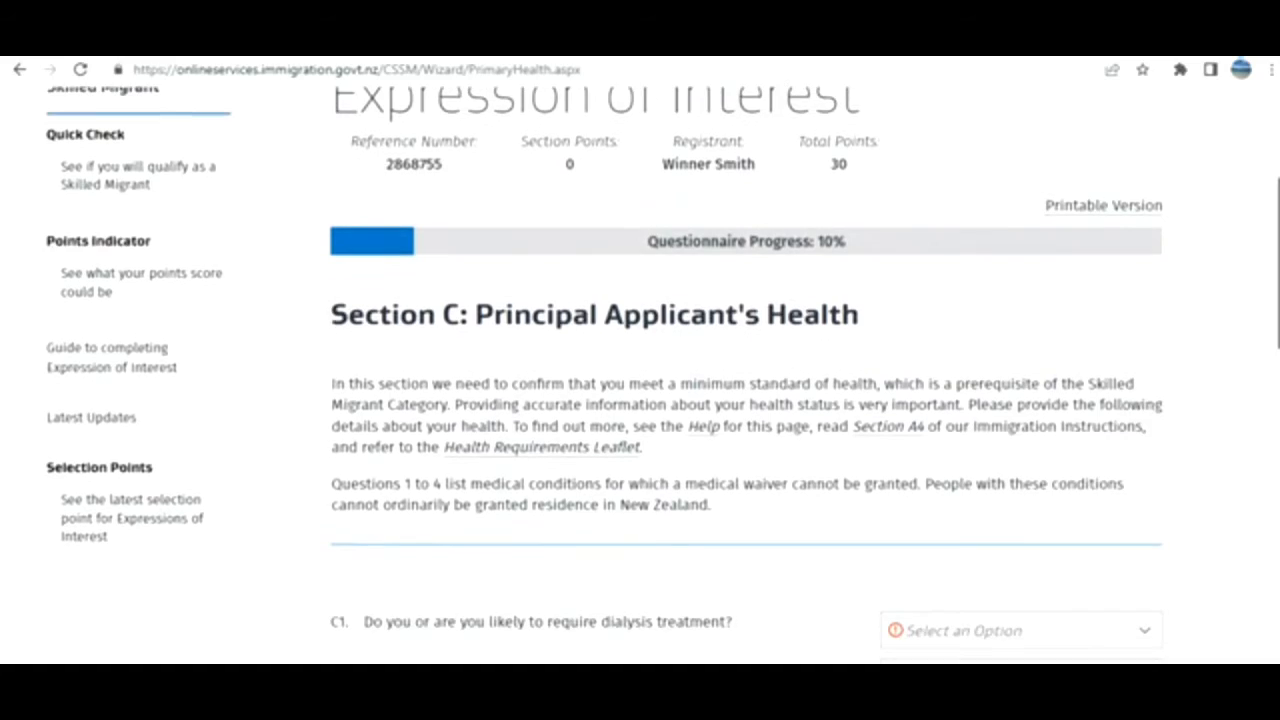
pyautogui.scroll(-3, 640, 375)
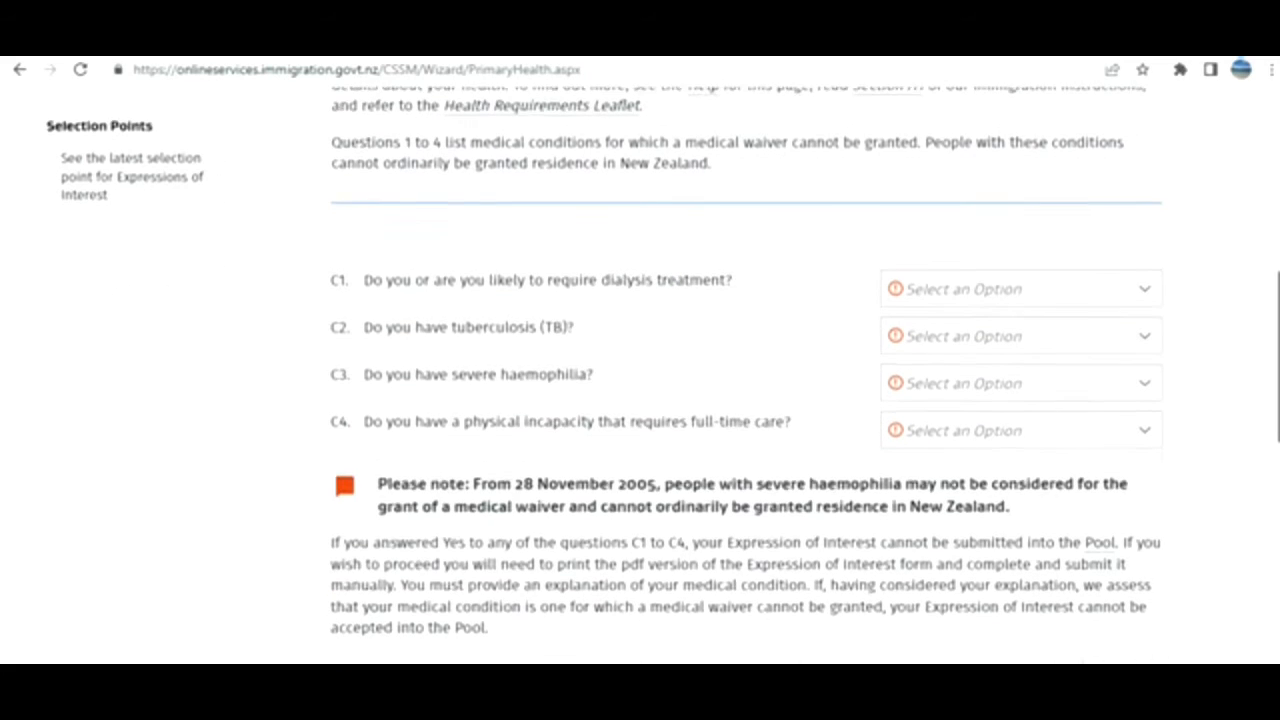
pyautogui.click(1110, 298)
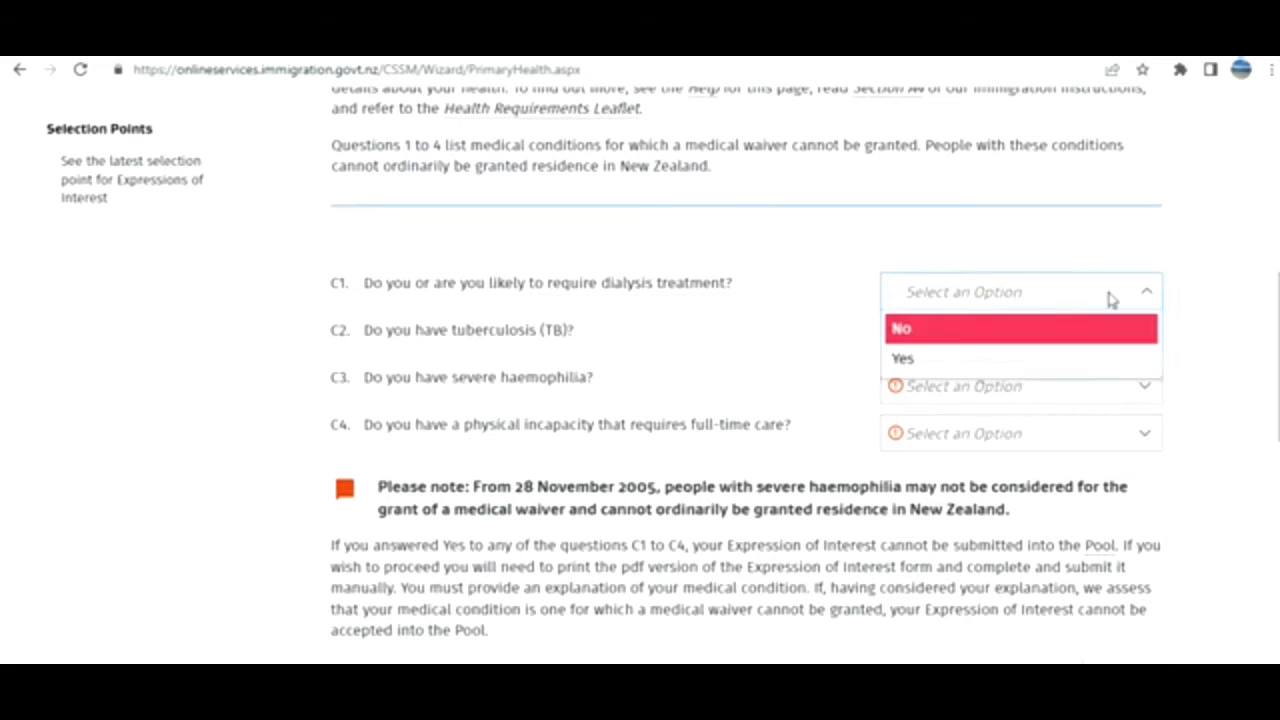
pyautogui.click(1012, 331)
pyautogui.click(993, 350)
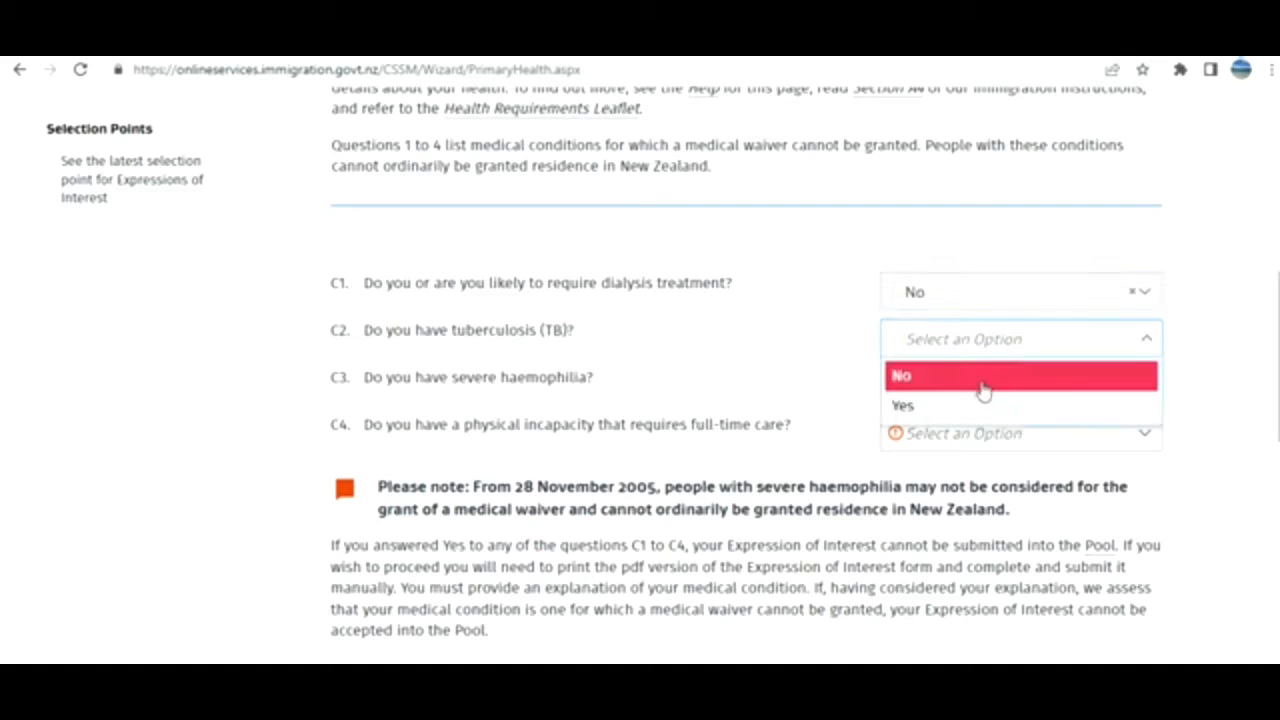
pyautogui.click(983, 380)
pyautogui.click(1037, 382)
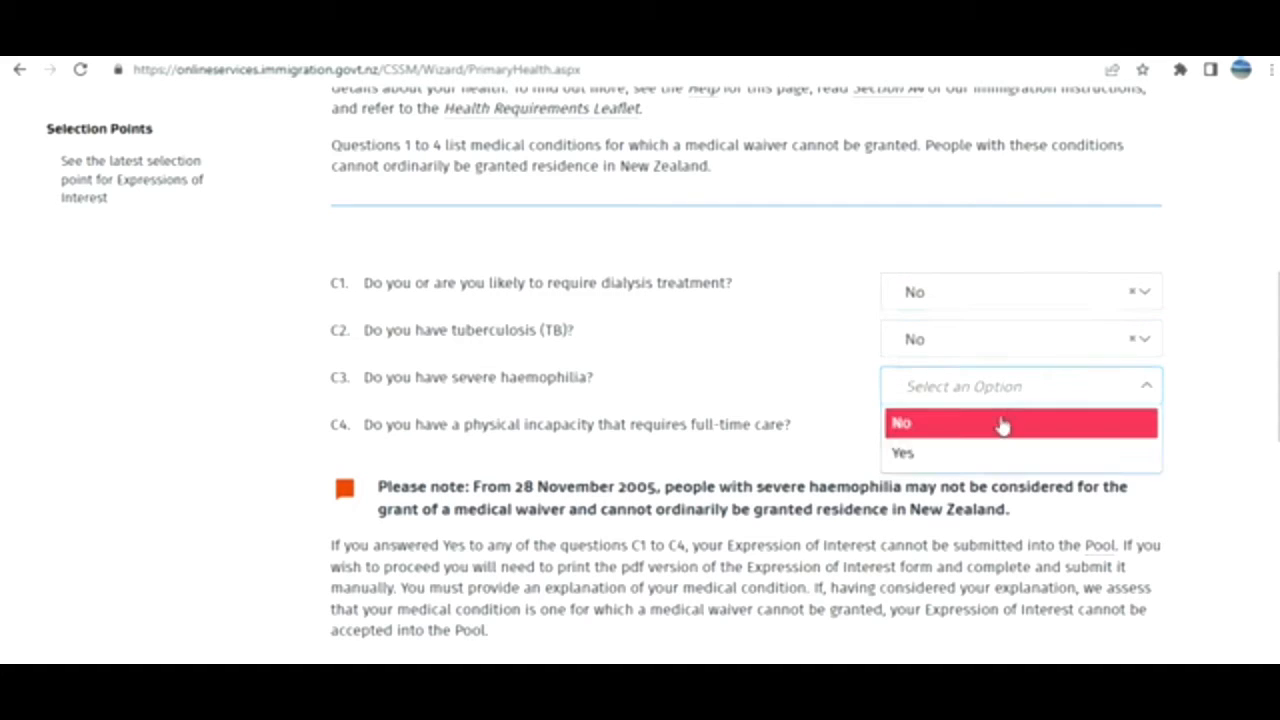
pyautogui.click(997, 427)
pyautogui.click(1003, 446)
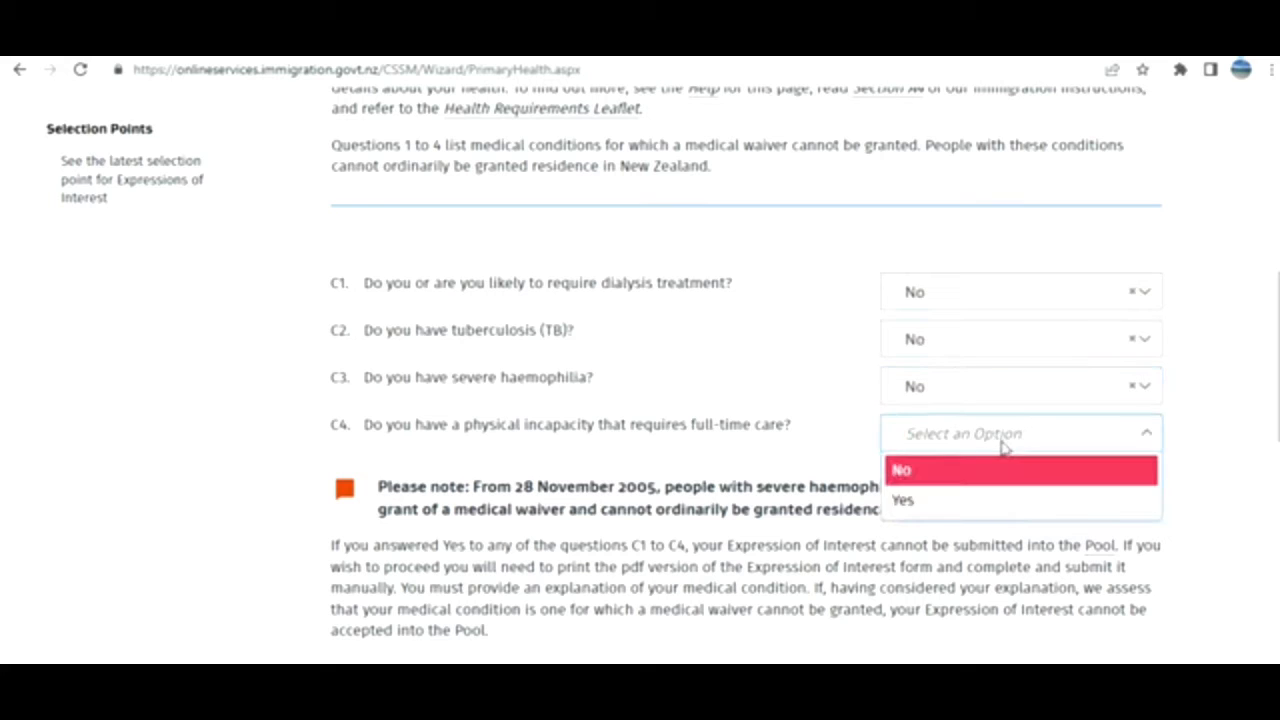
pyautogui.click(981, 487)
# Answer No to C5–C7 and continue to Section D: English Language Ability.
pyautogui.scroll(-3, 958, 400)
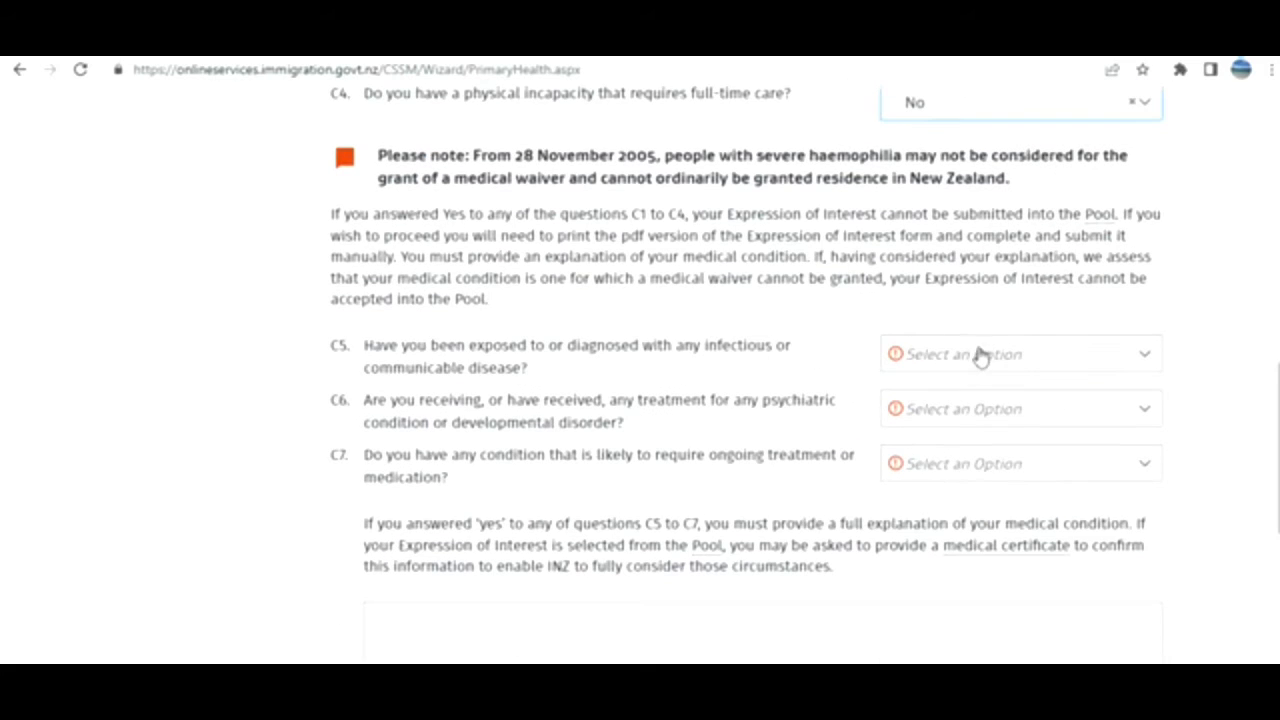
pyautogui.click(979, 355)
pyautogui.click(925, 392)
pyautogui.click(914, 409)
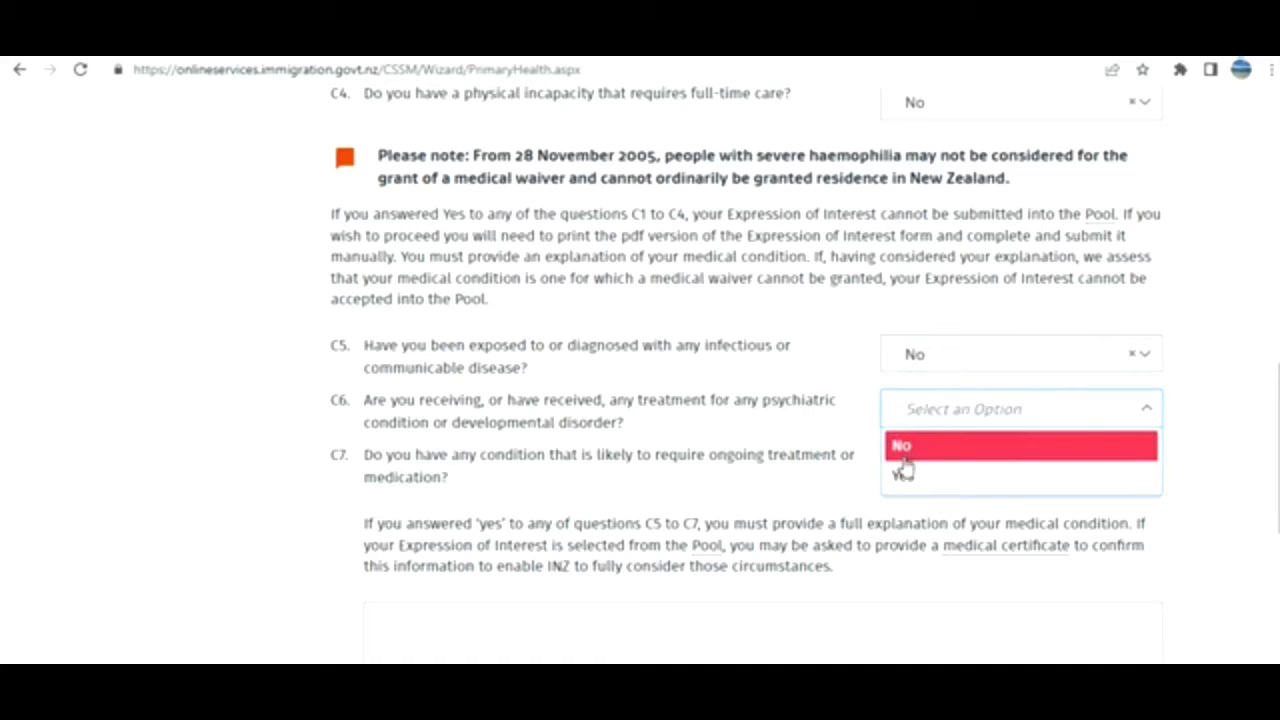
pyautogui.click(903, 452)
pyautogui.click(937, 471)
pyautogui.click(923, 500)
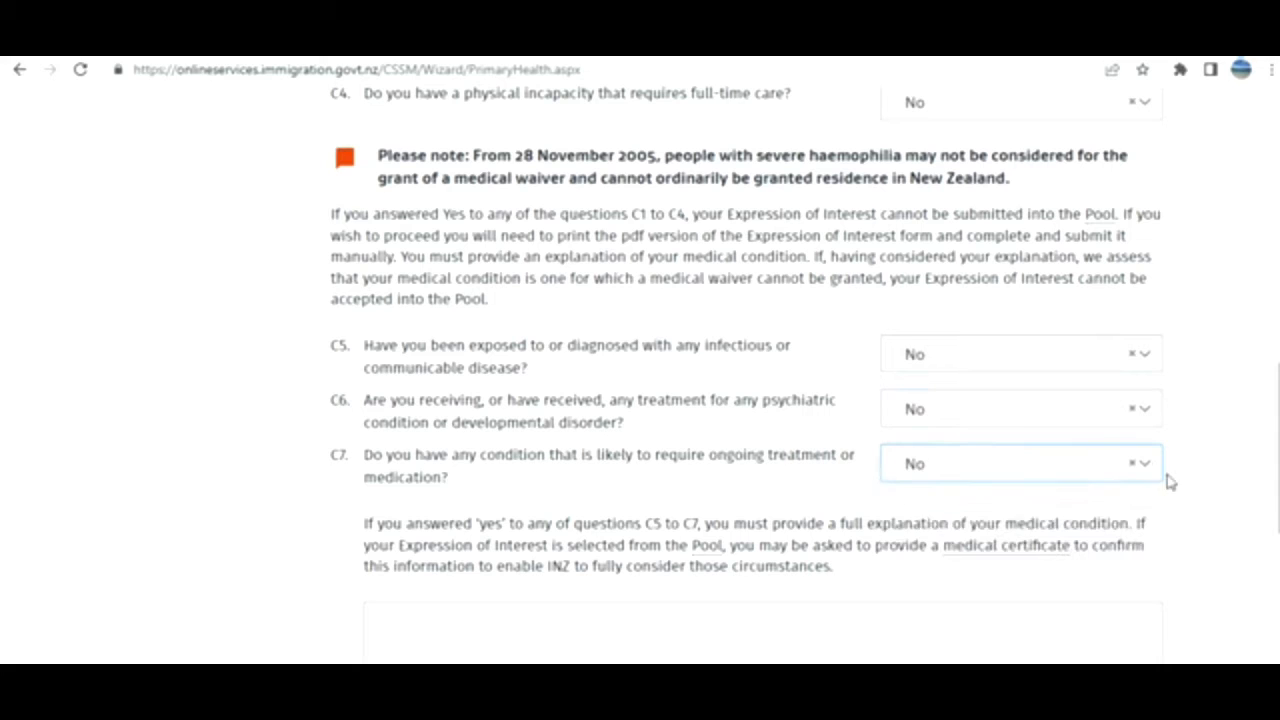
pyautogui.scroll(-4, 747, 330)
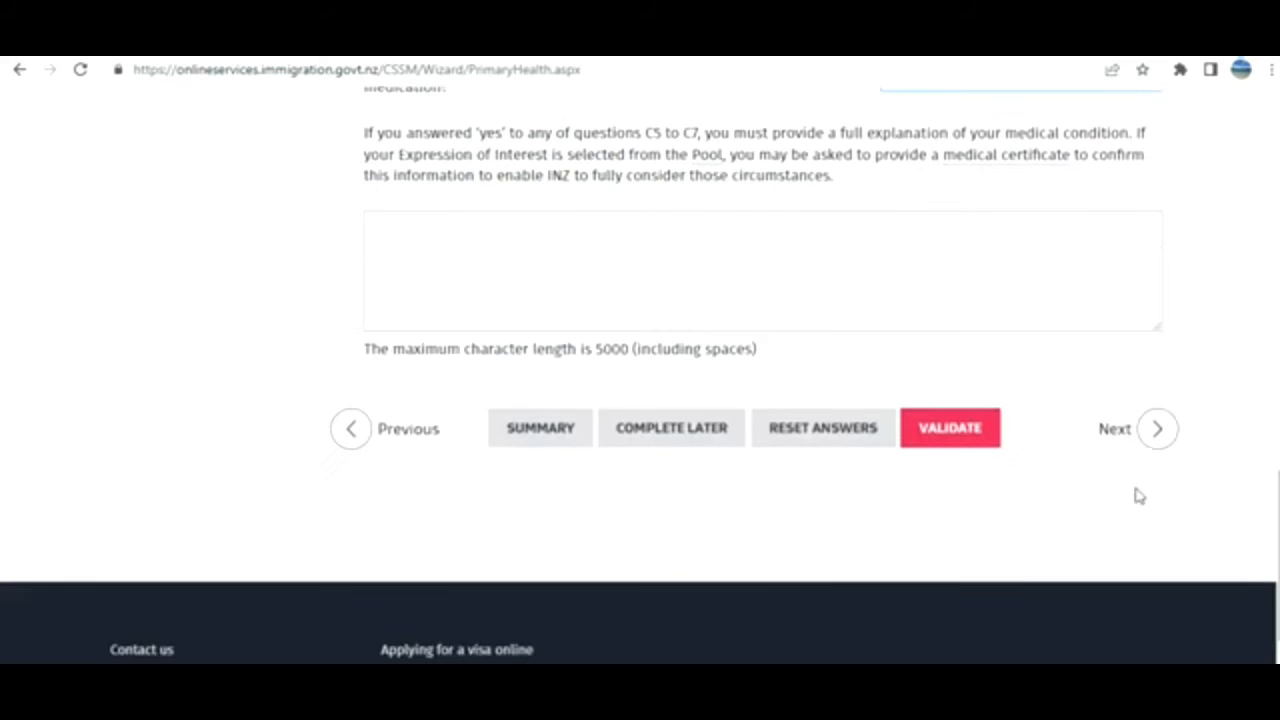
pyautogui.click(1131, 440)
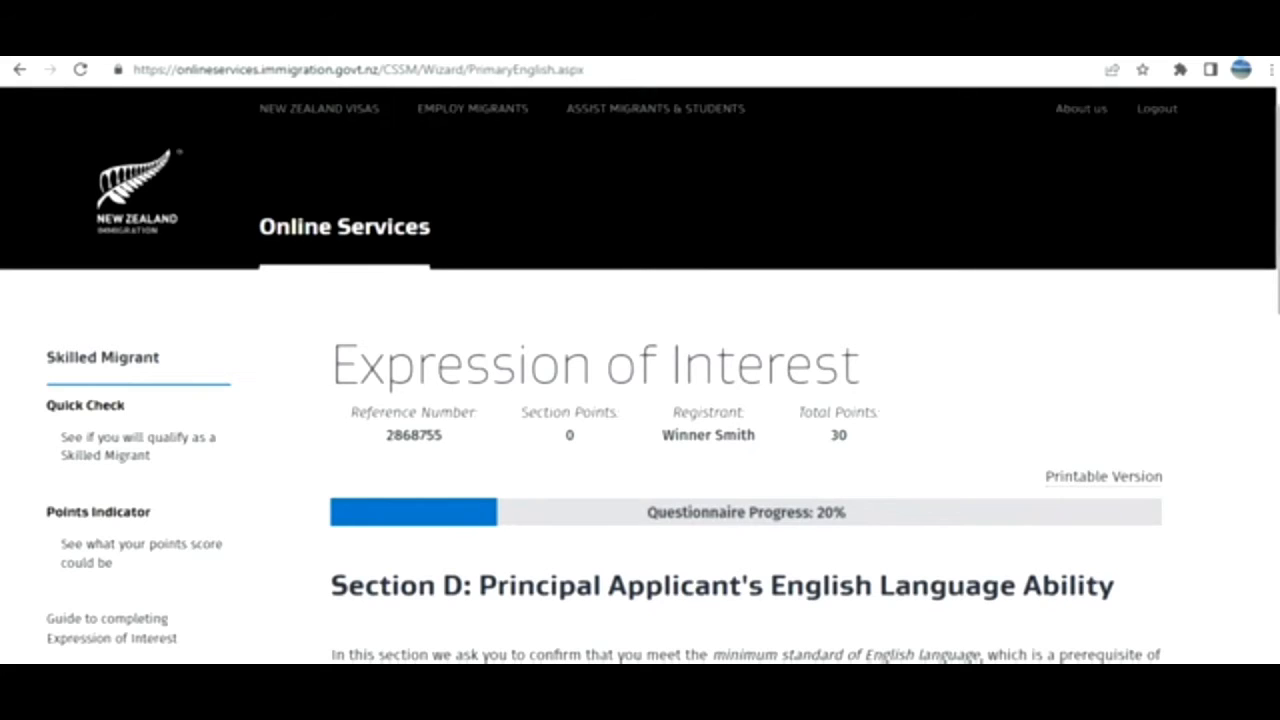
# Choose the acceptable English language test result option for D1 and go to the next page.
pyautogui.scroll(-2, 640, 400)
pyautogui.scroll(-2, 640, 400)
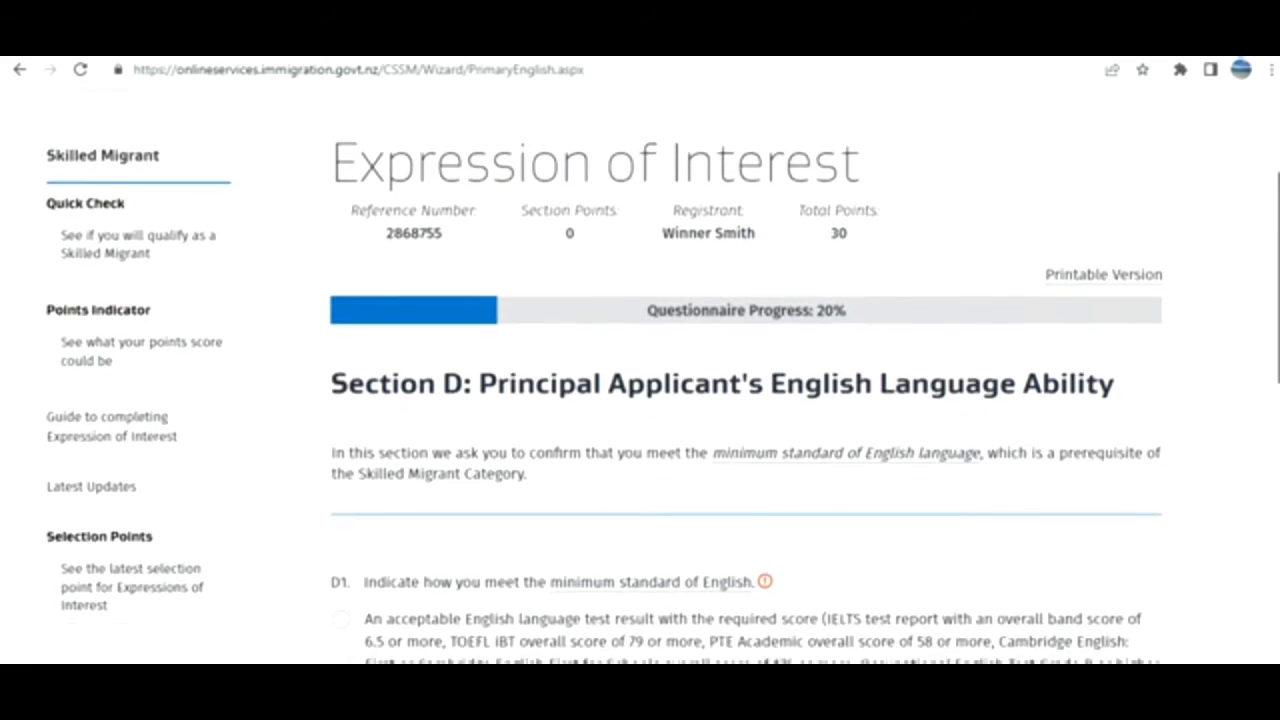
pyautogui.scroll(-3, 640, 400)
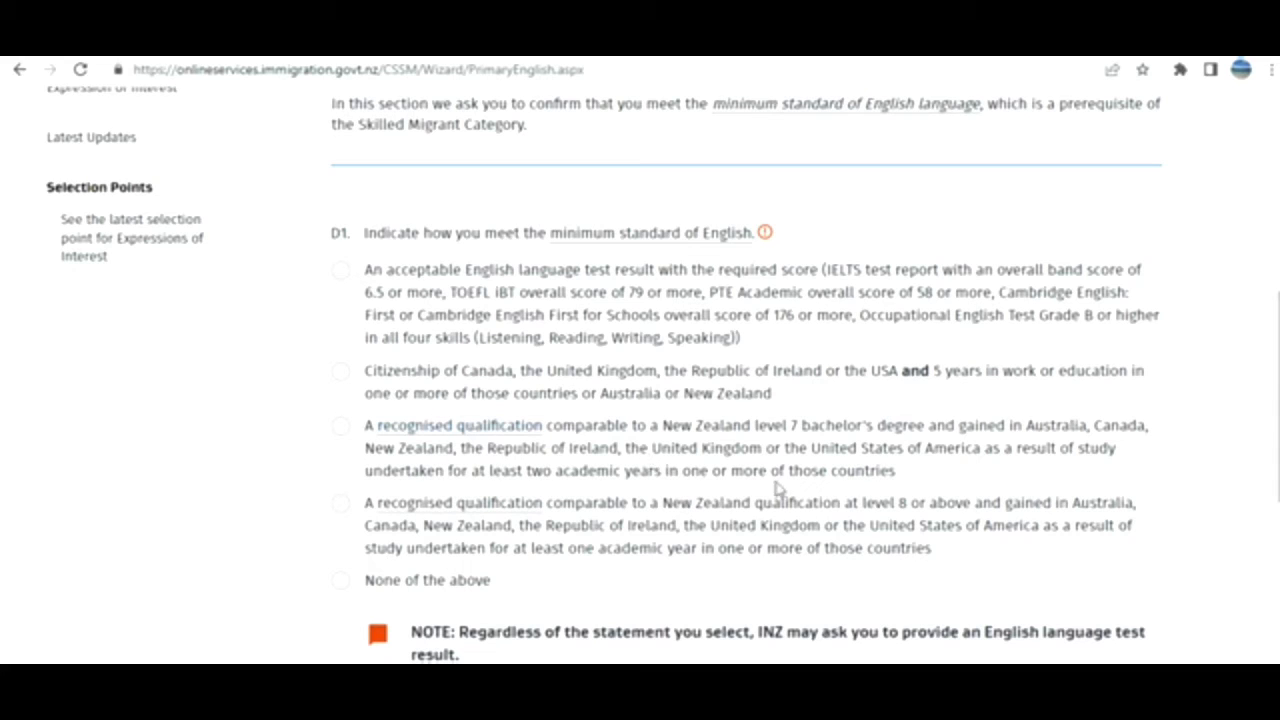
pyautogui.click(341, 272)
pyautogui.scroll(-3, 1199, 473)
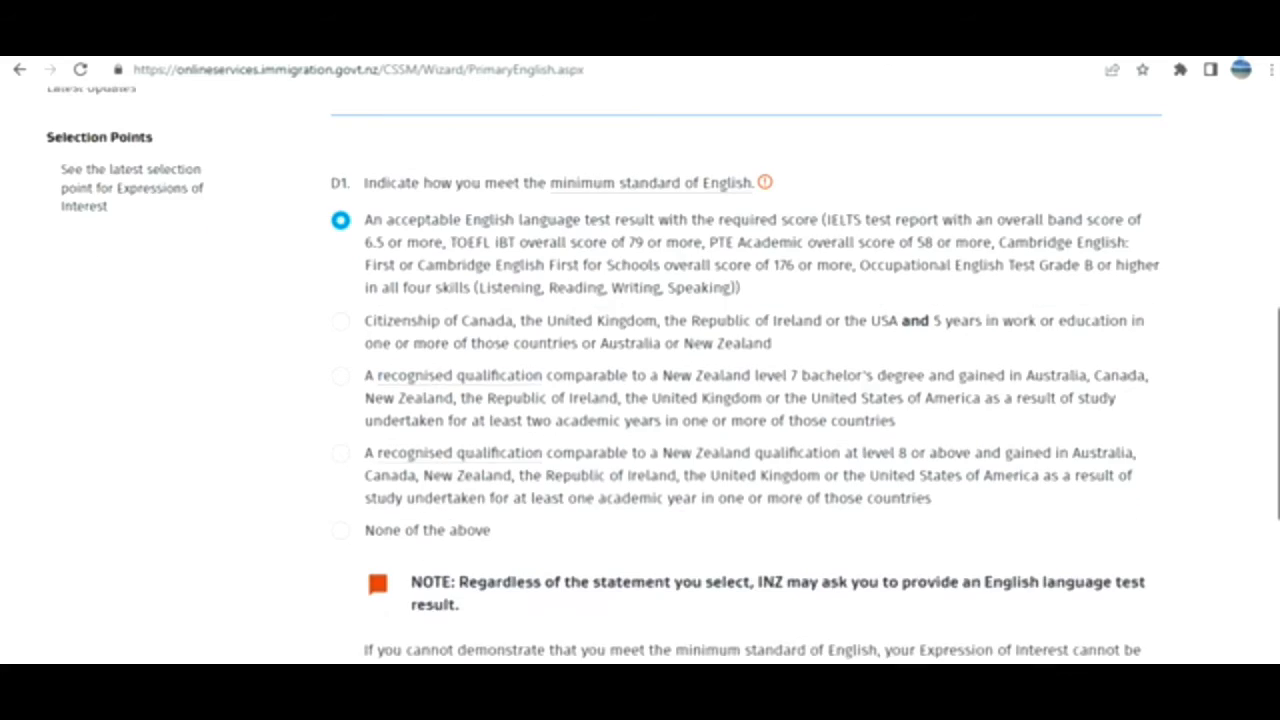
pyautogui.click(1148, 476)
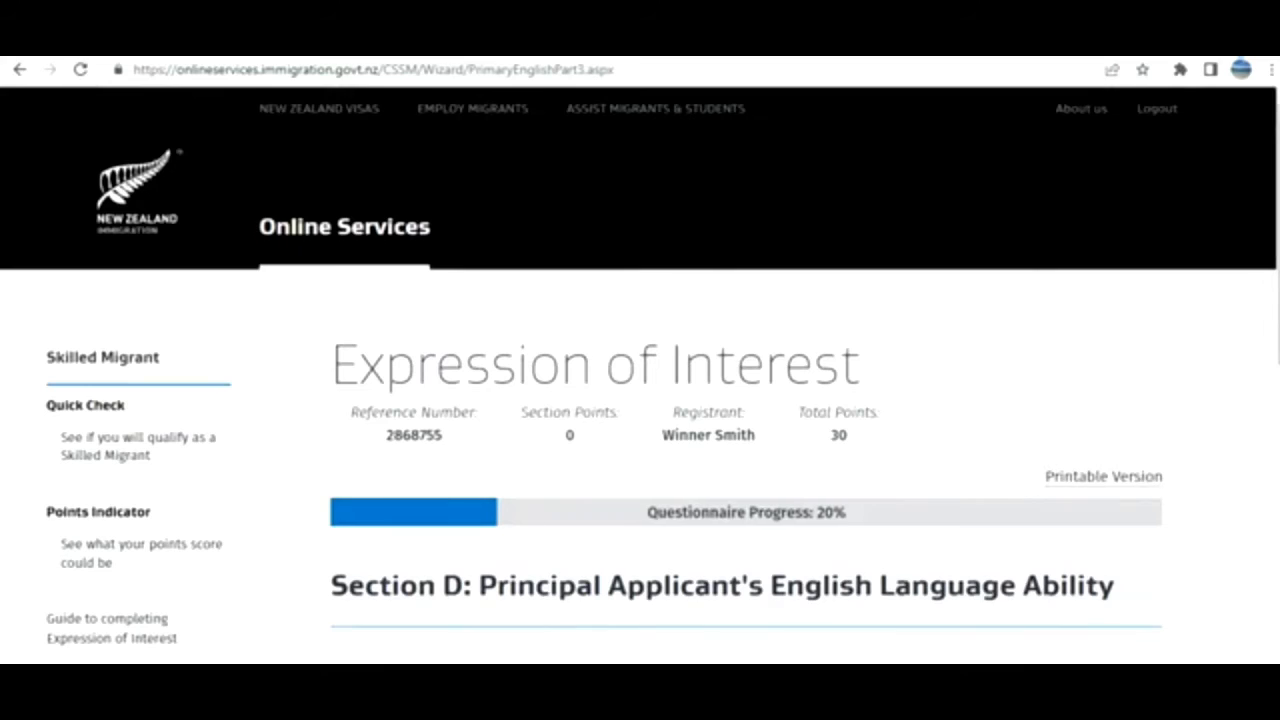
# Enter test date 1 July 2022, placeholder D2 test details and score 8.5, then continue.
pyautogui.scroll(-3, 700, 400)
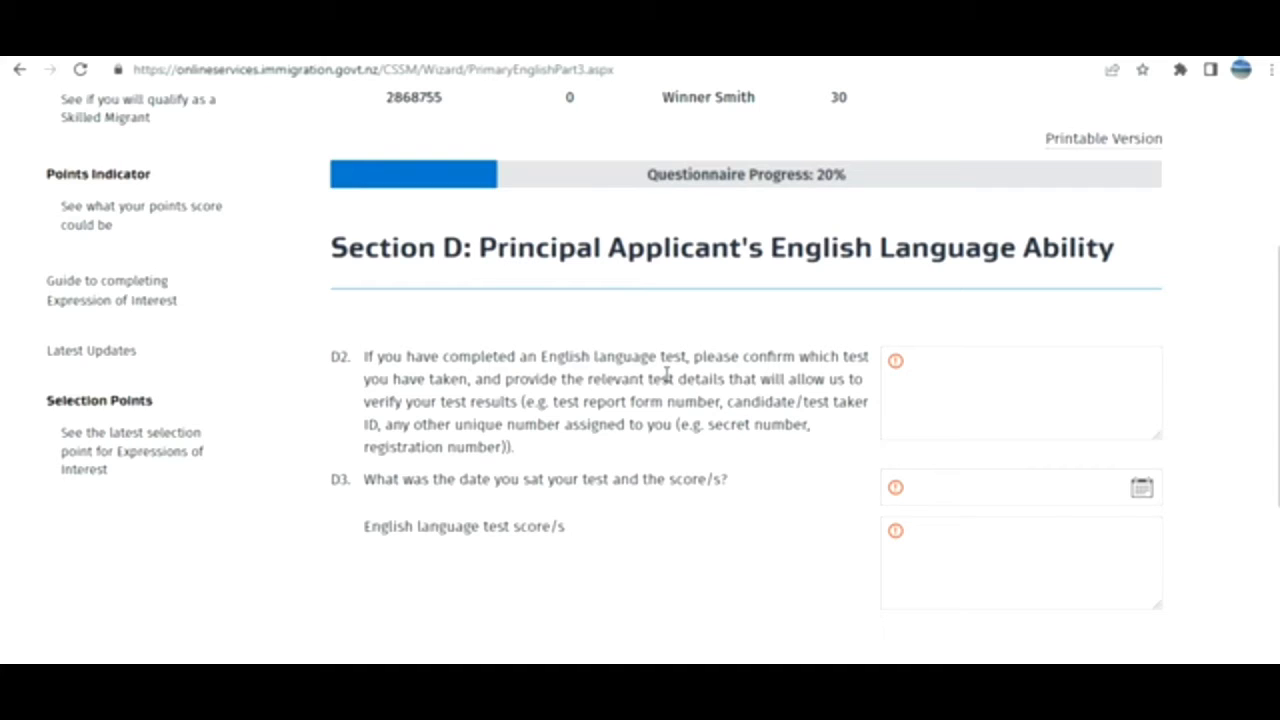
pyautogui.click(1140, 489)
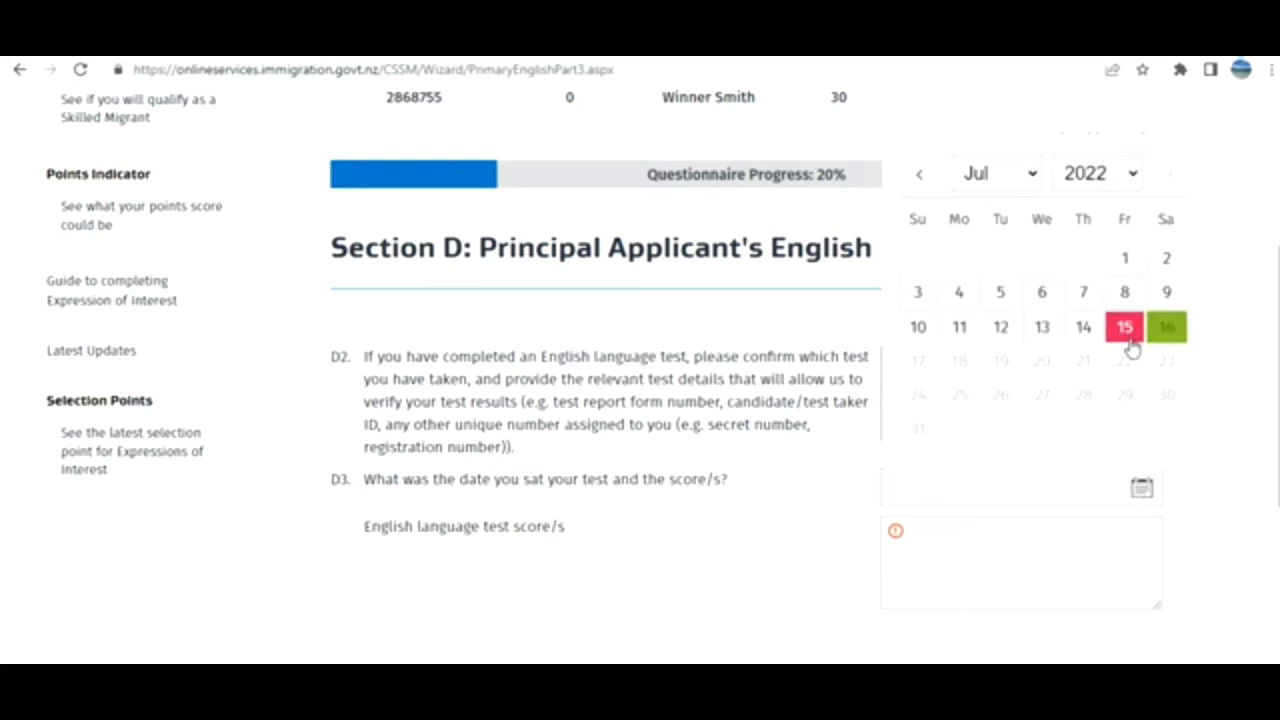
pyautogui.click(1125, 258)
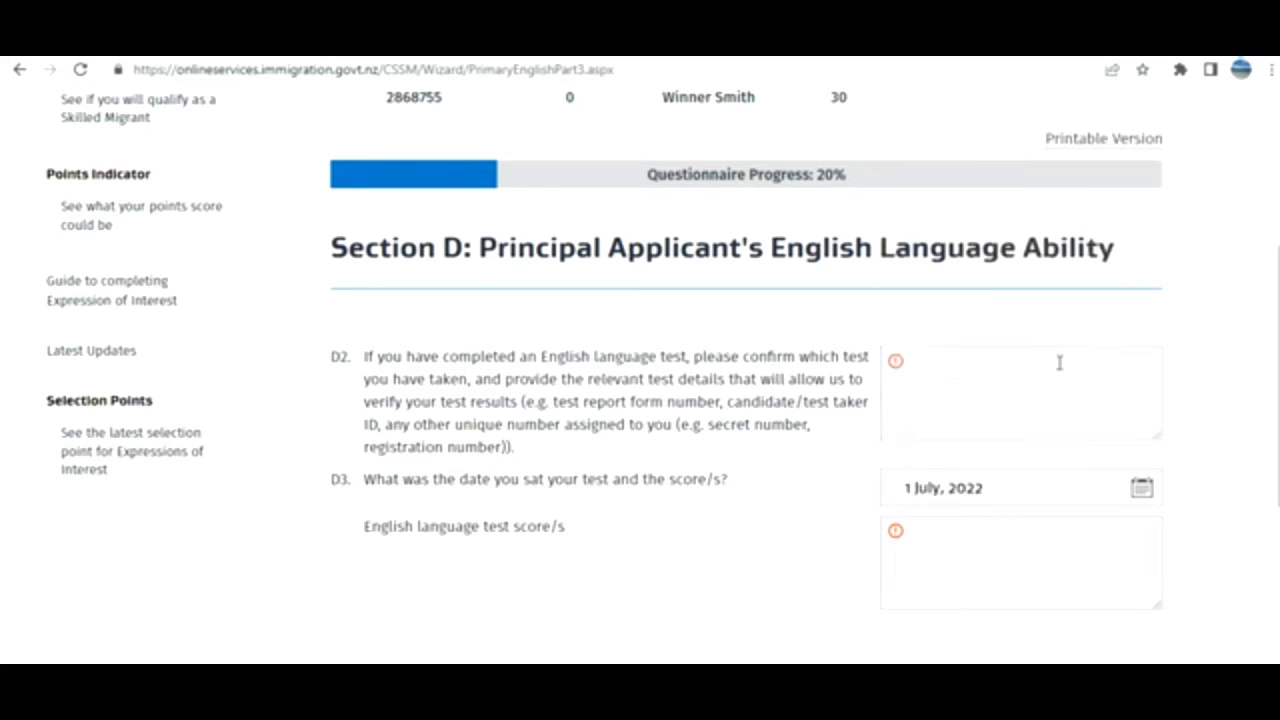
pyautogui.click(1003, 363)
pyautogui.write('ajscnjksdncjsdncjsasncjnscjsdncjdj')
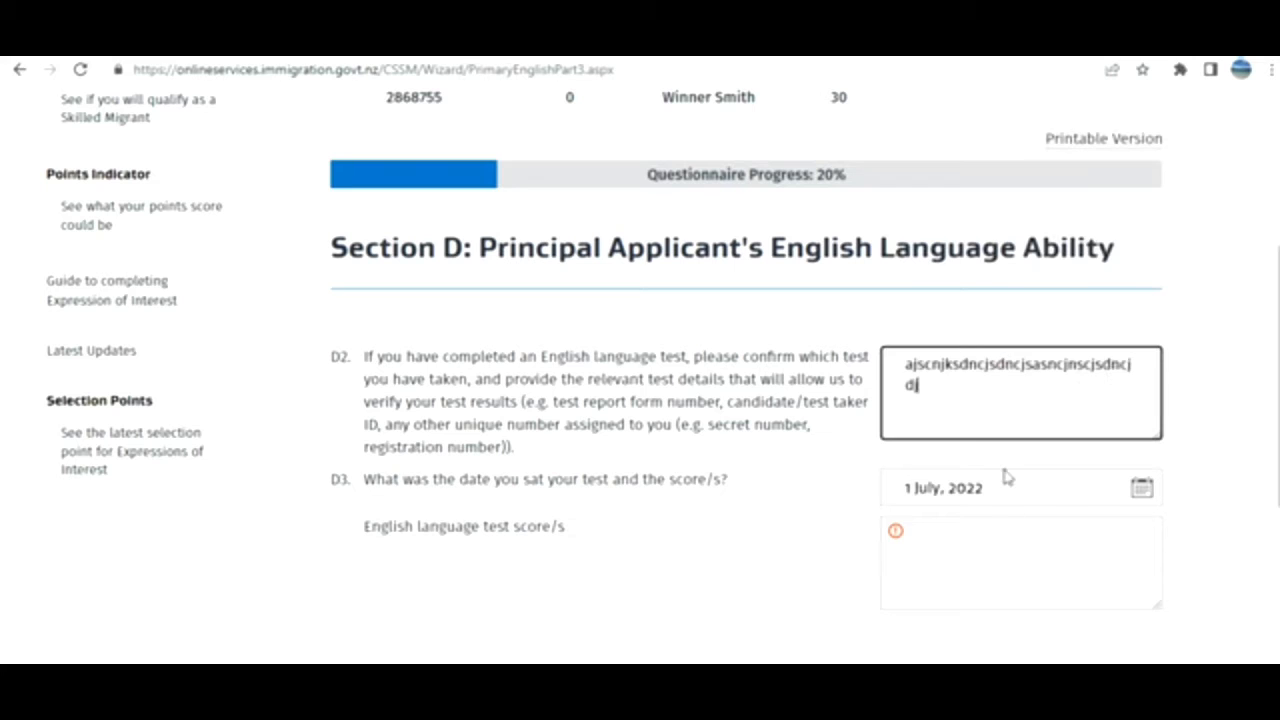
pyautogui.scroll(-3, 1003, 477)
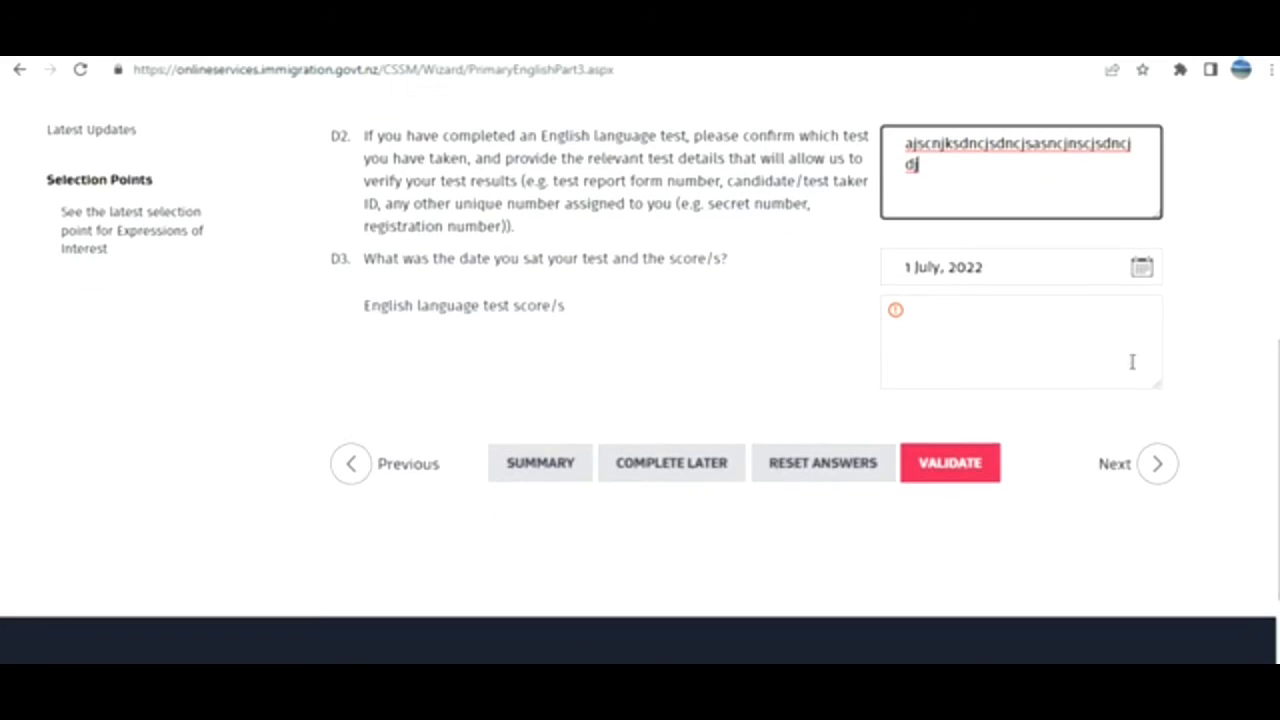
pyautogui.click(1075, 341)
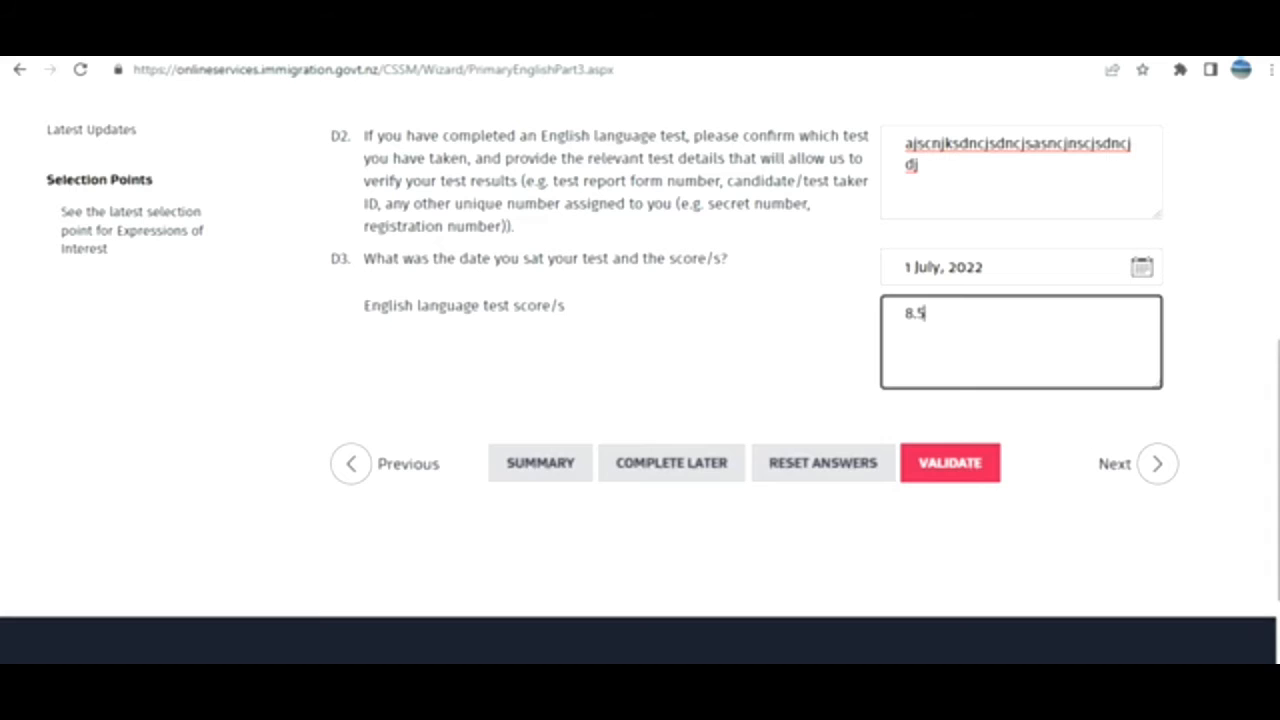
pyautogui.click(1153, 470)
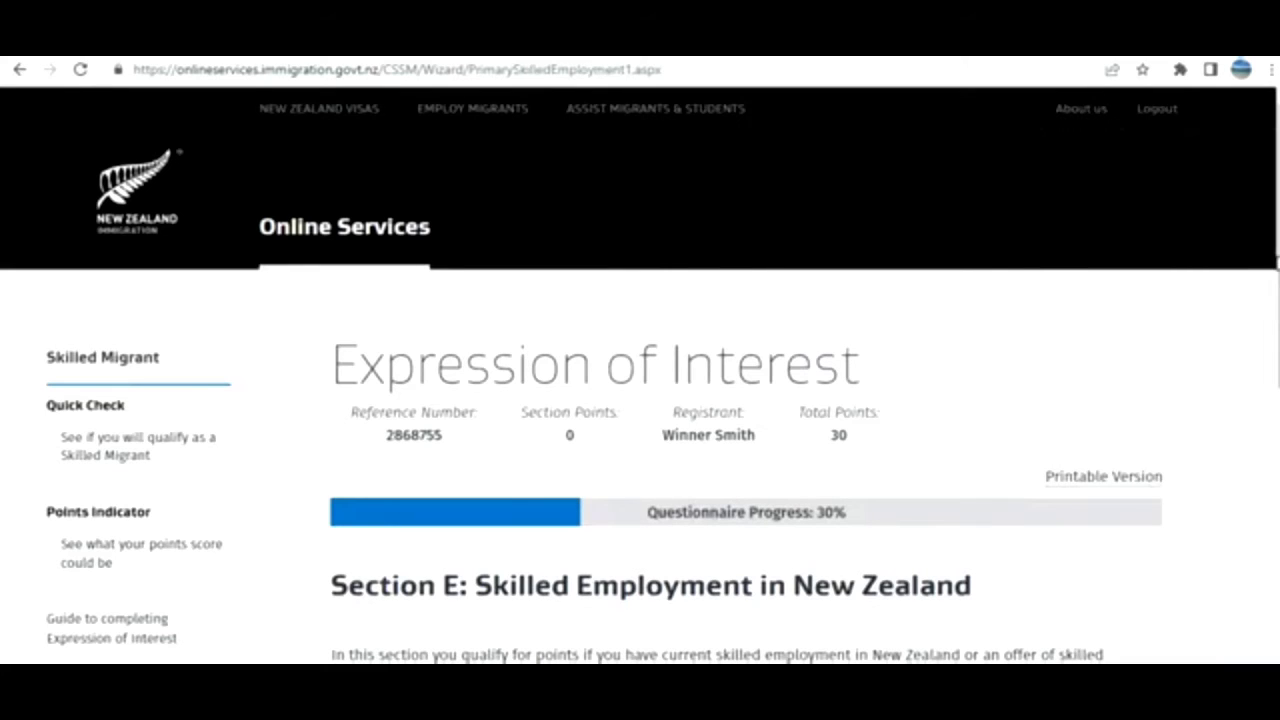
# Answer E1 with 'No [Go to the end of this section (E10)]' and move on.
pyautogui.scroll(-3, 1270, 300)
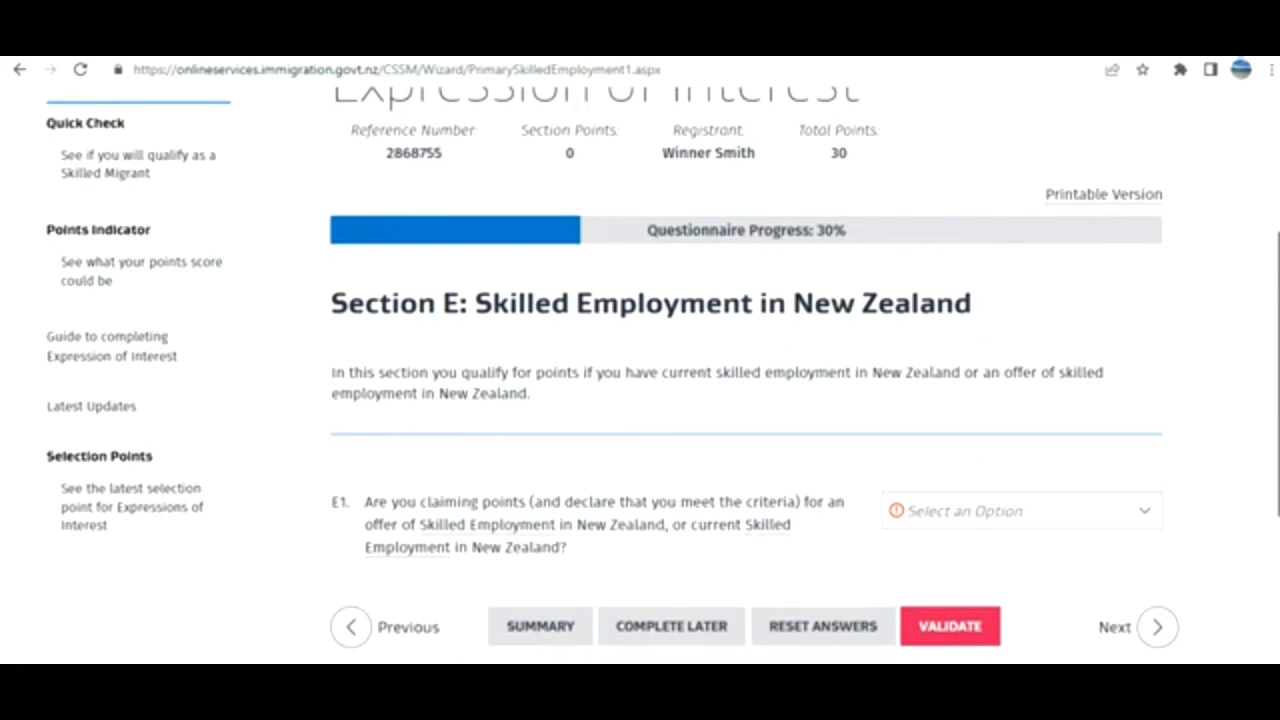
pyautogui.click(1115, 515)
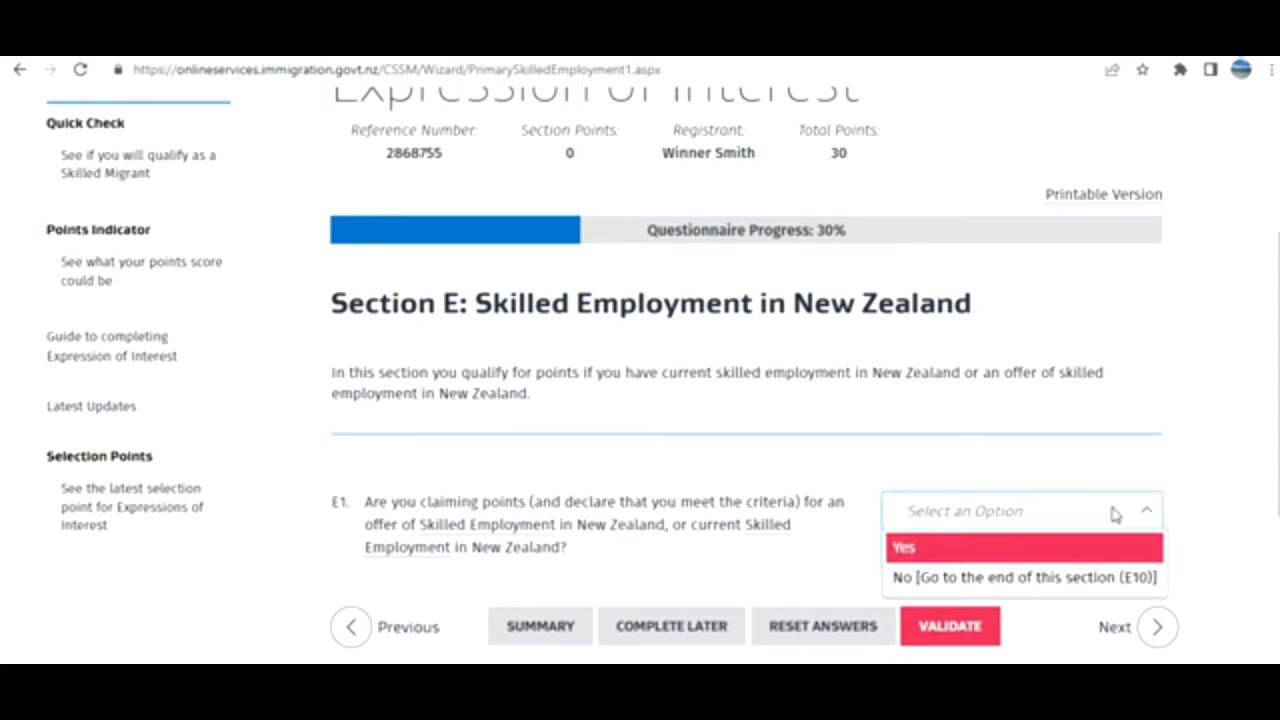
pyautogui.click(1010, 580)
pyautogui.click(1127, 632)
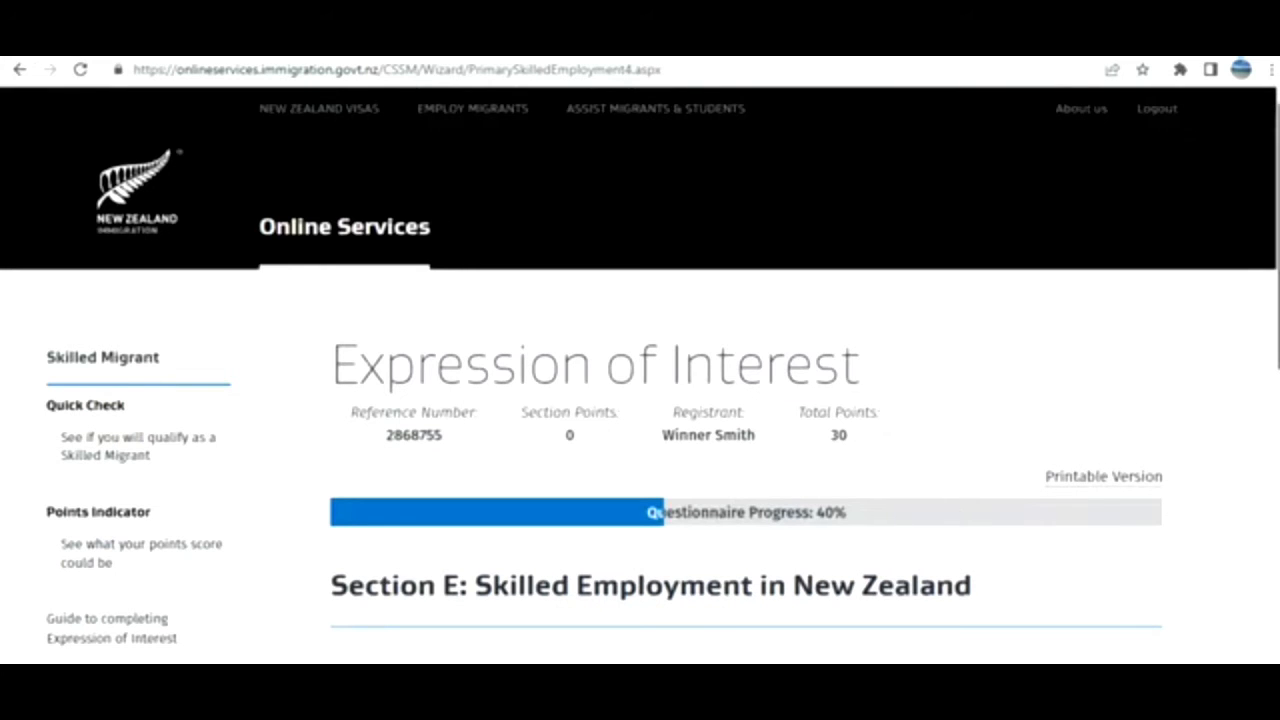
# Answer No to E10 on occupational registration and continue to Section F.
pyautogui.scroll(-2, 1129, 636)
pyautogui.scroll(-2, 662, 367)
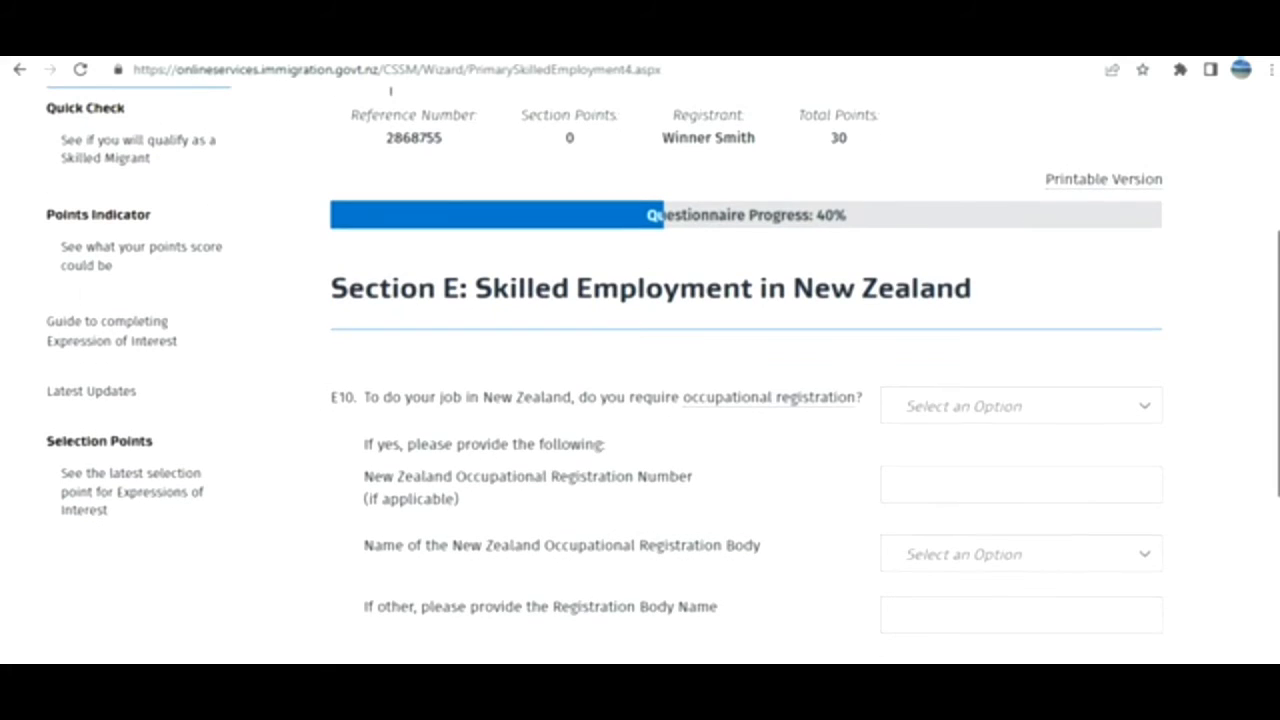
pyautogui.click(1106, 410)
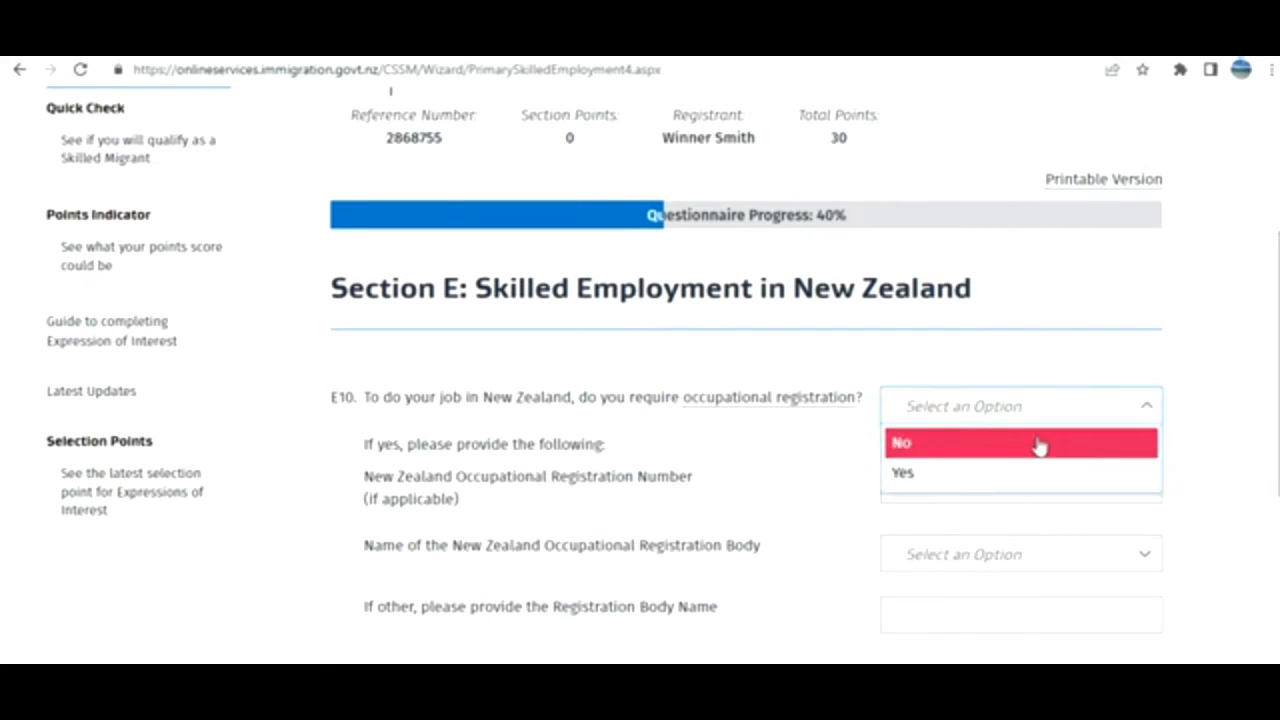
pyautogui.click(1040, 446)
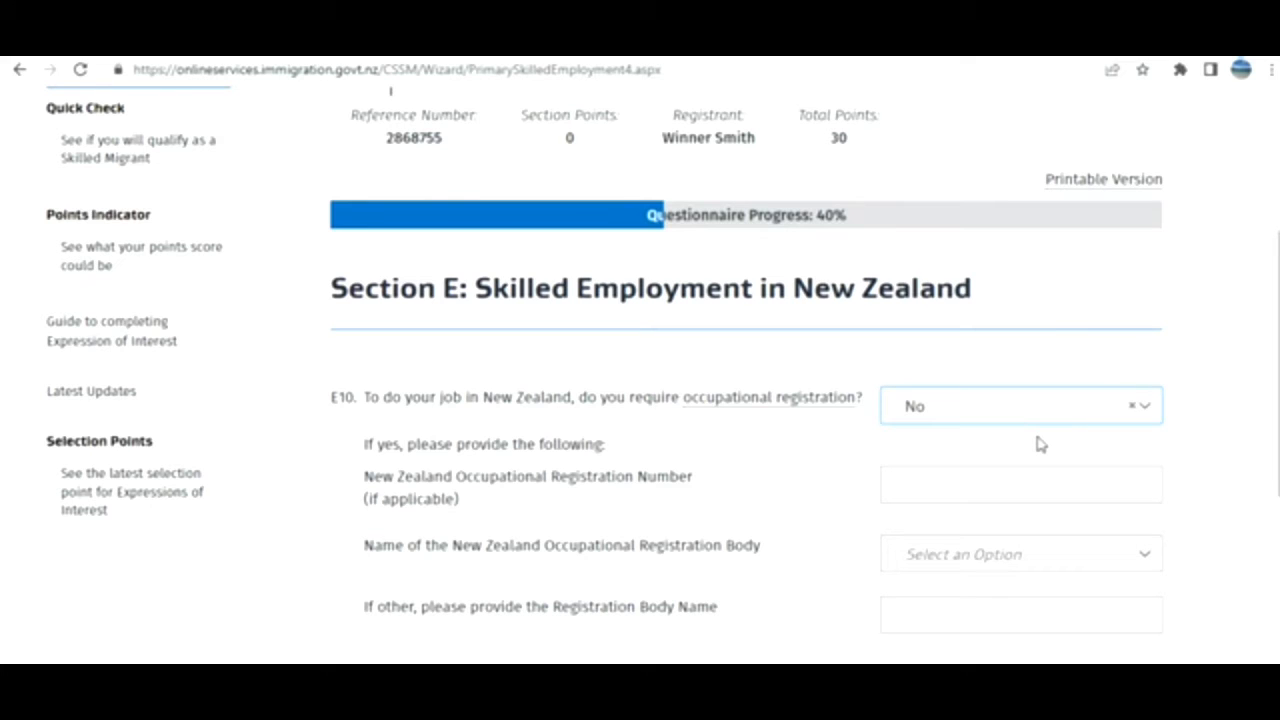
pyautogui.scroll(-2, 945, 592)
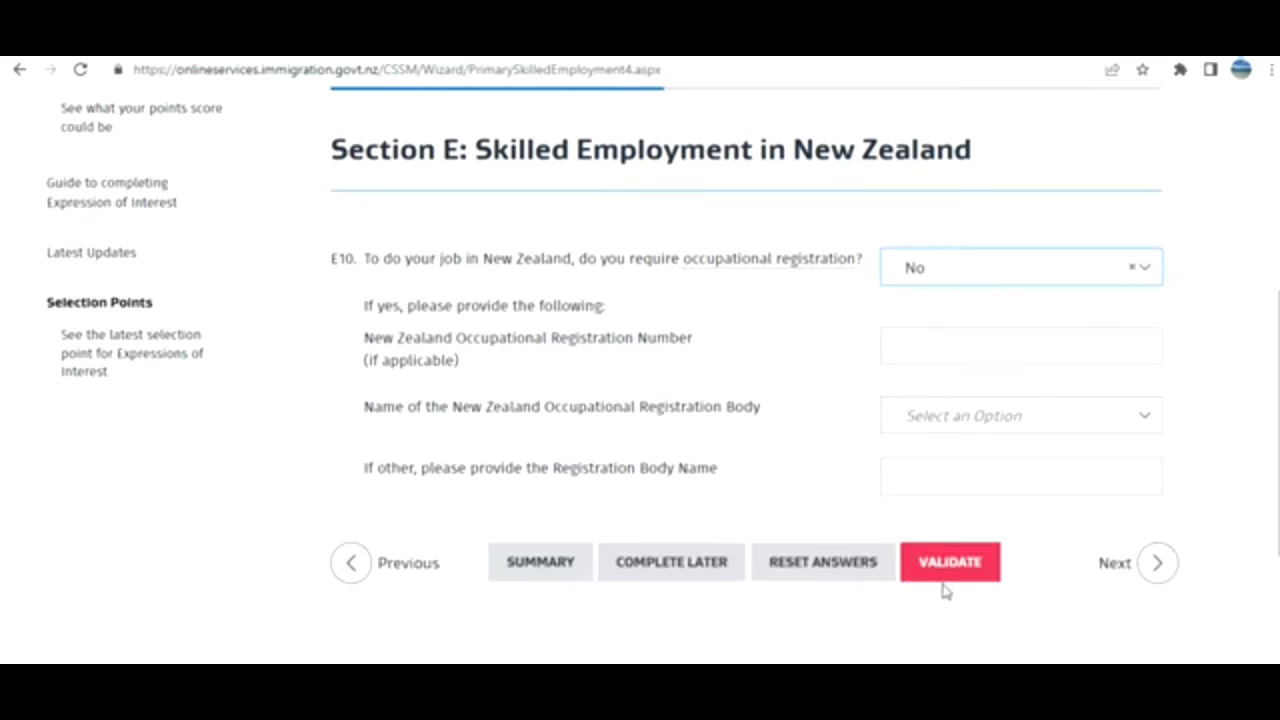
pyautogui.click(1127, 568)
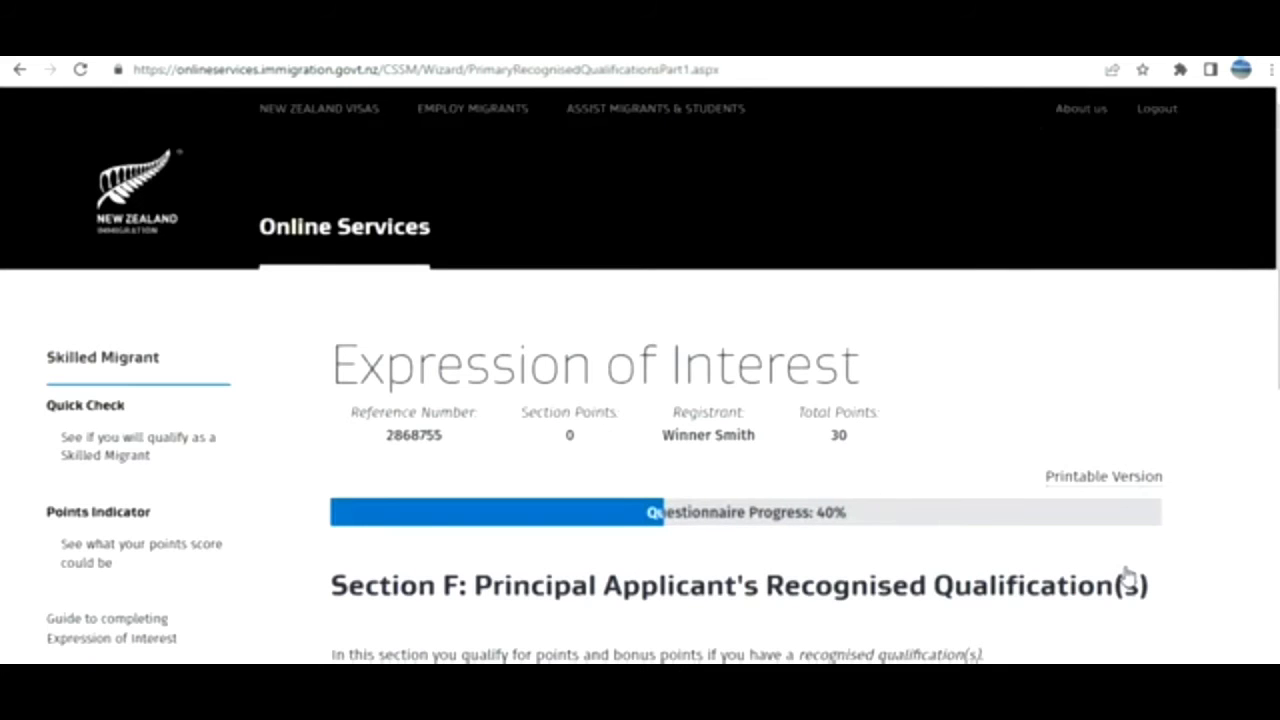
# Answer Yes to F1 to claim recognised-qualification points and continue.
pyautogui.scroll(-3, 640, 380)
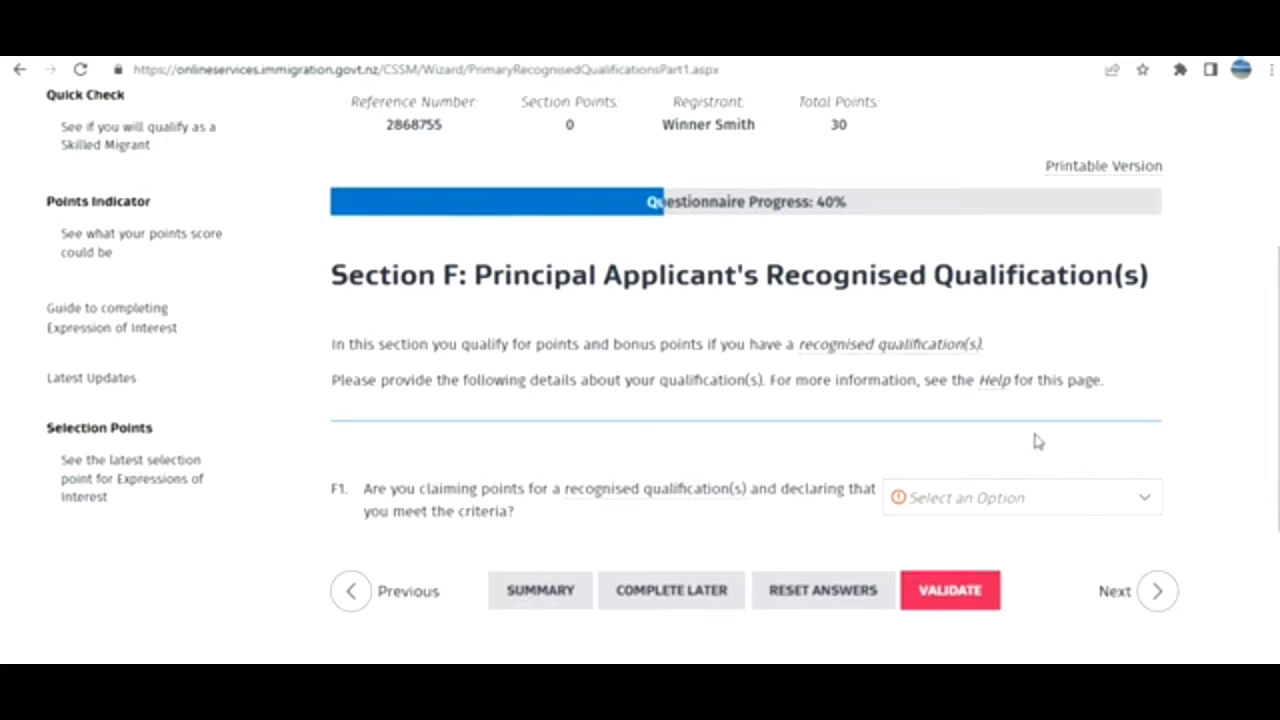
pyautogui.click(1003, 505)
pyautogui.click(946, 571)
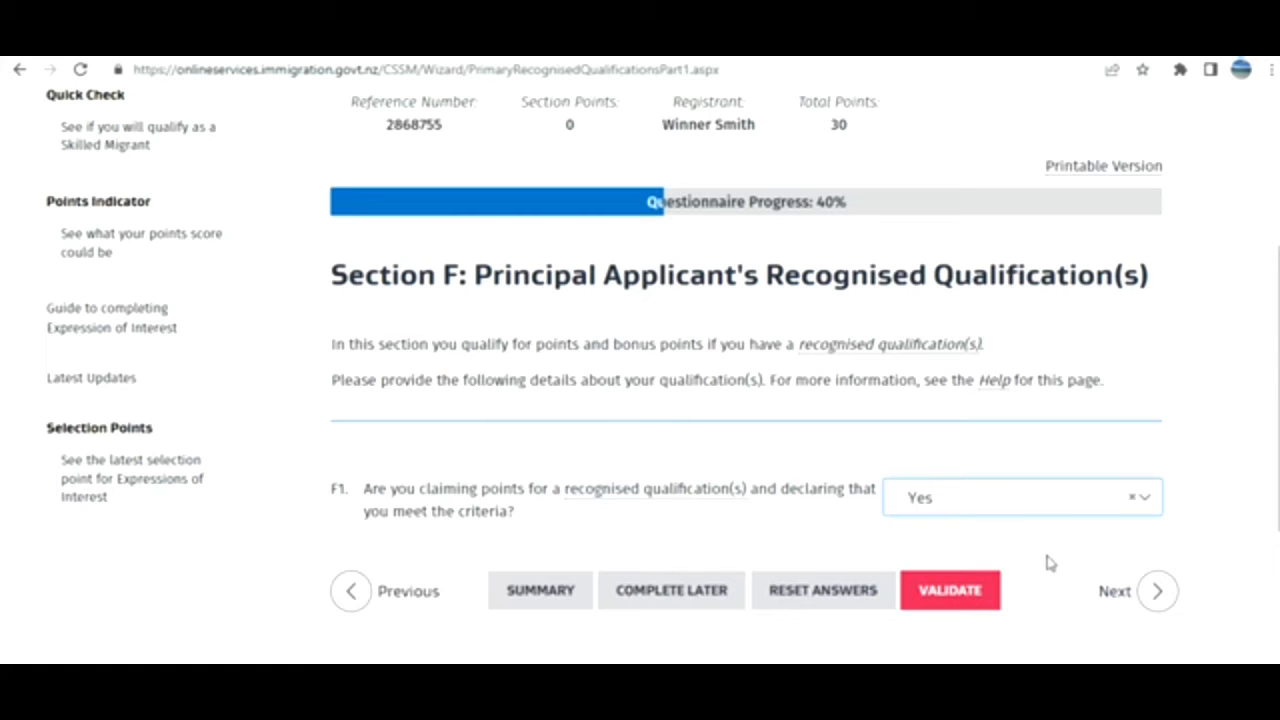
pyautogui.click(1130, 591)
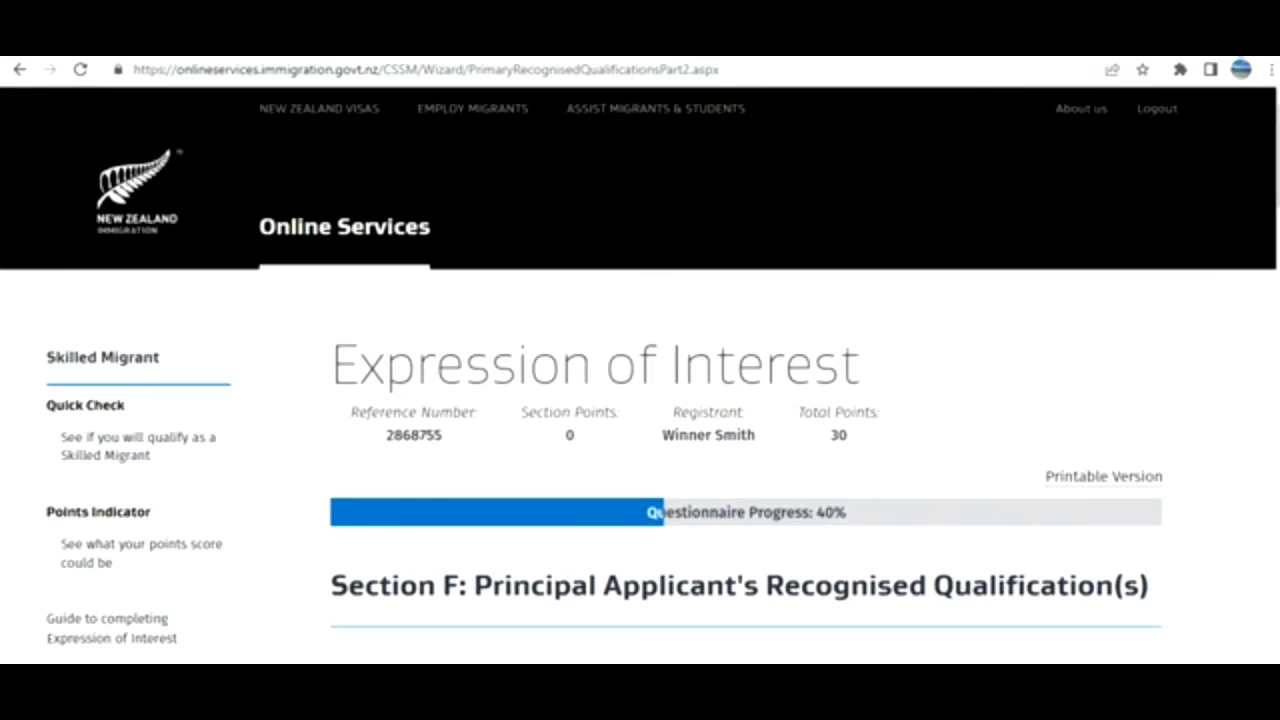
pyautogui.scroll(-6, 640, 375)
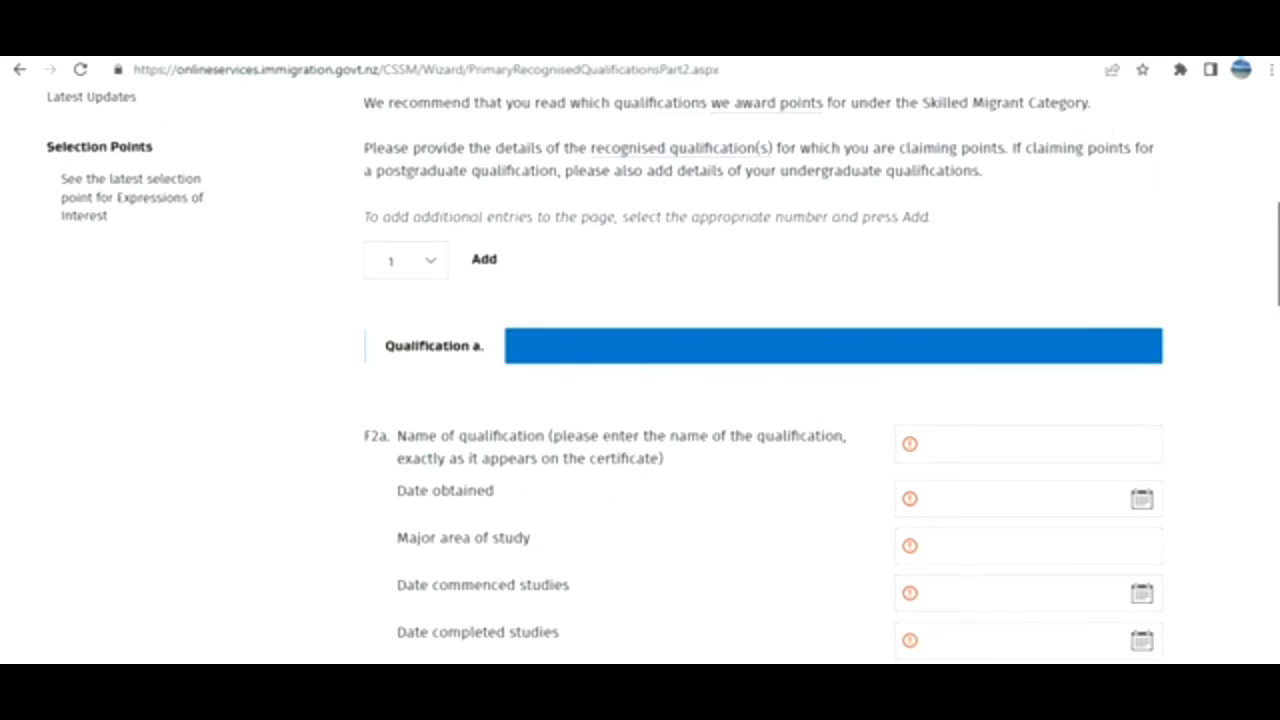
pyautogui.scroll(-3, 640, 375)
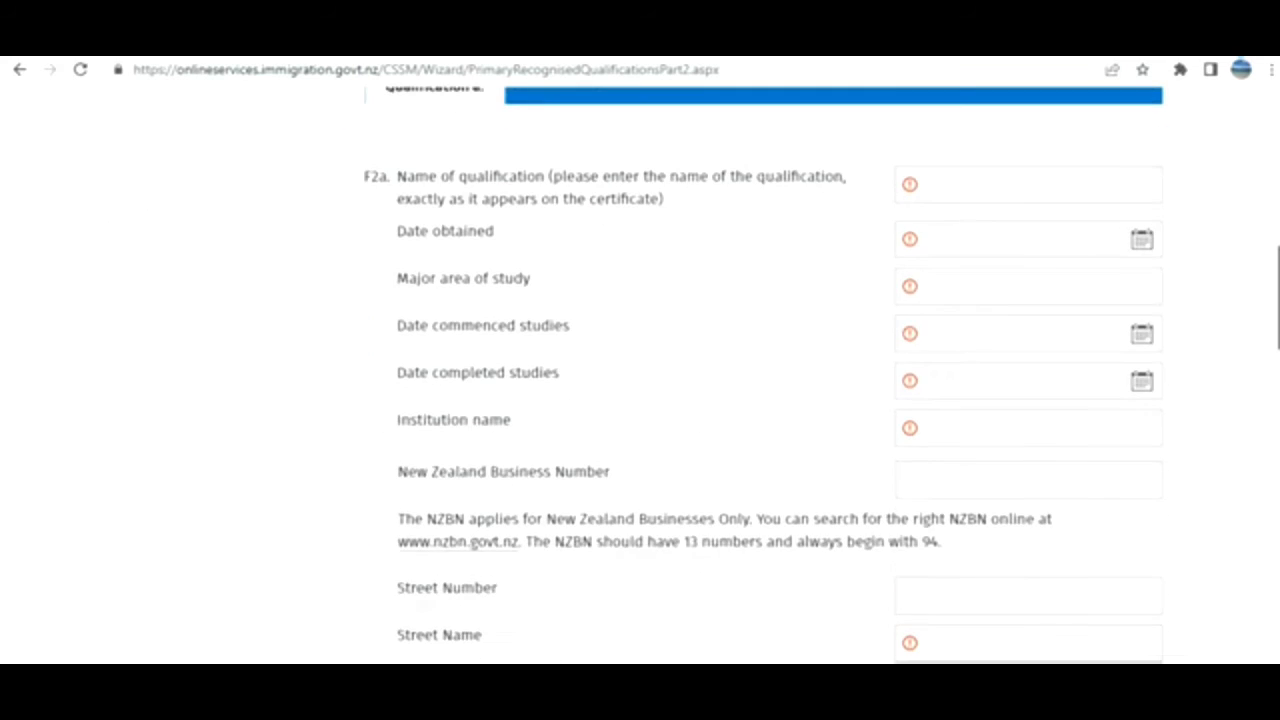
pyautogui.scroll(-1, 640, 375)
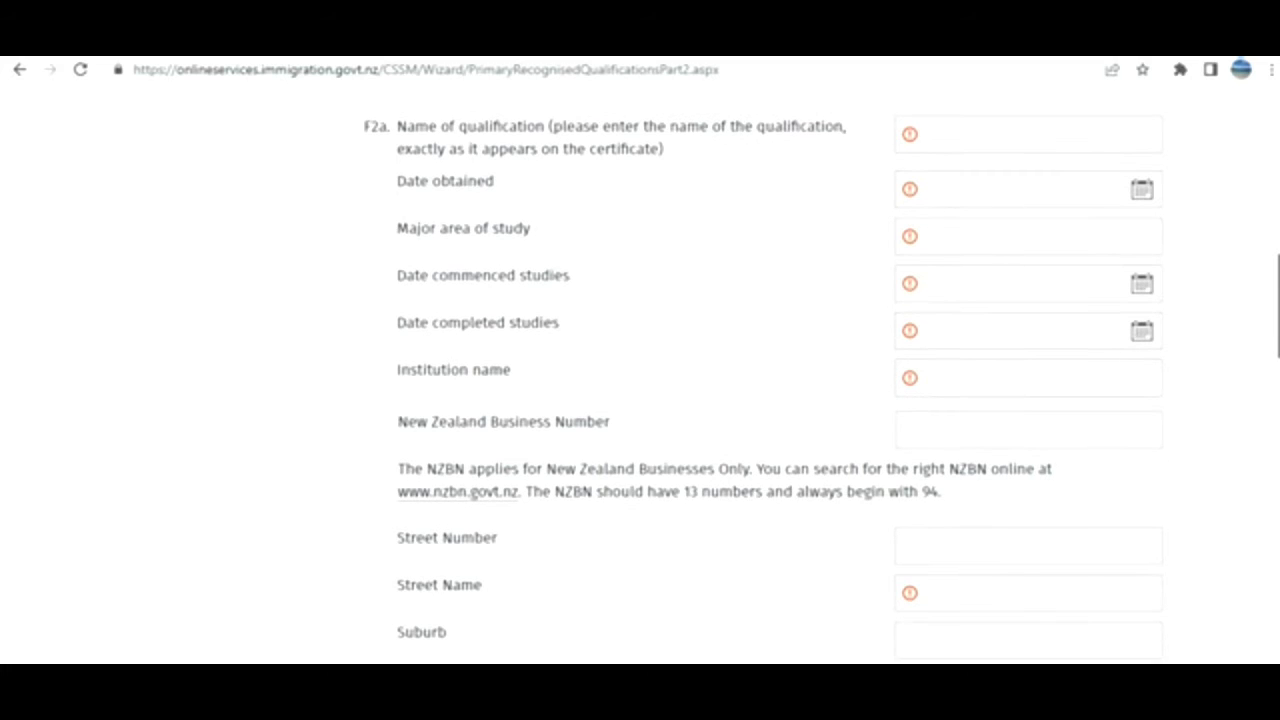
pyautogui.scroll(-4, 640, 375)
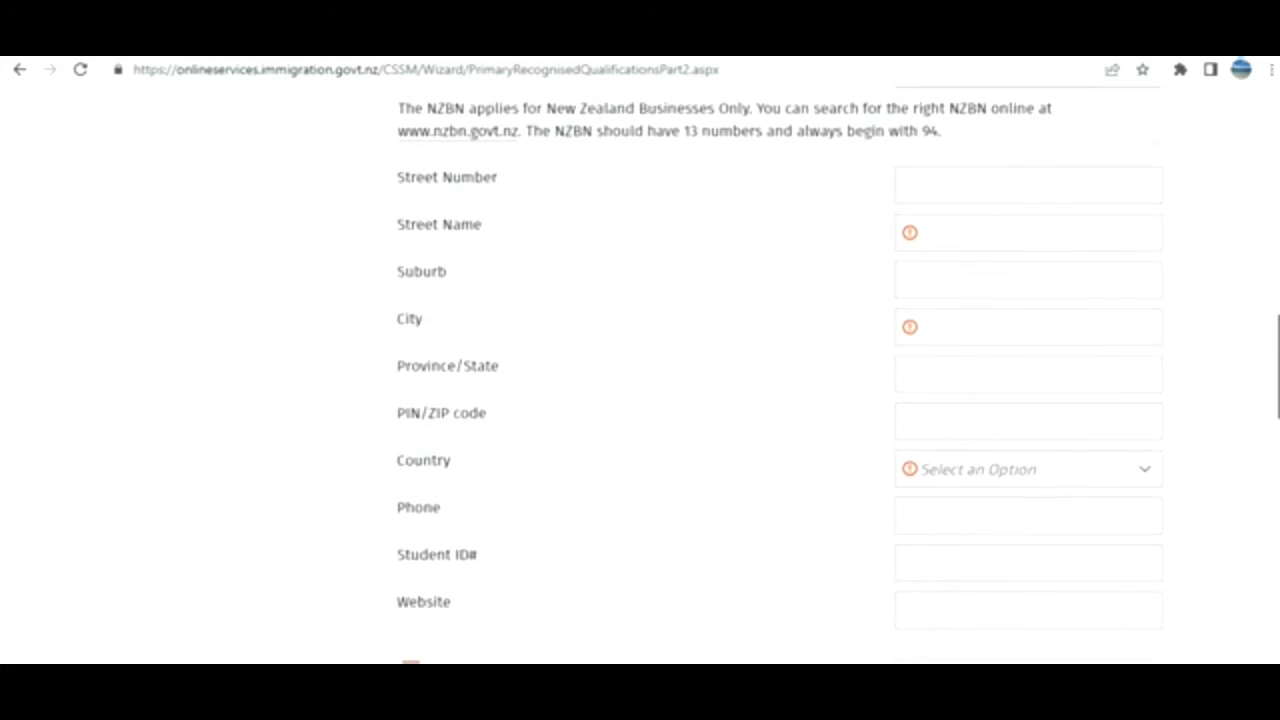
pyautogui.scroll(-5, 640, 375)
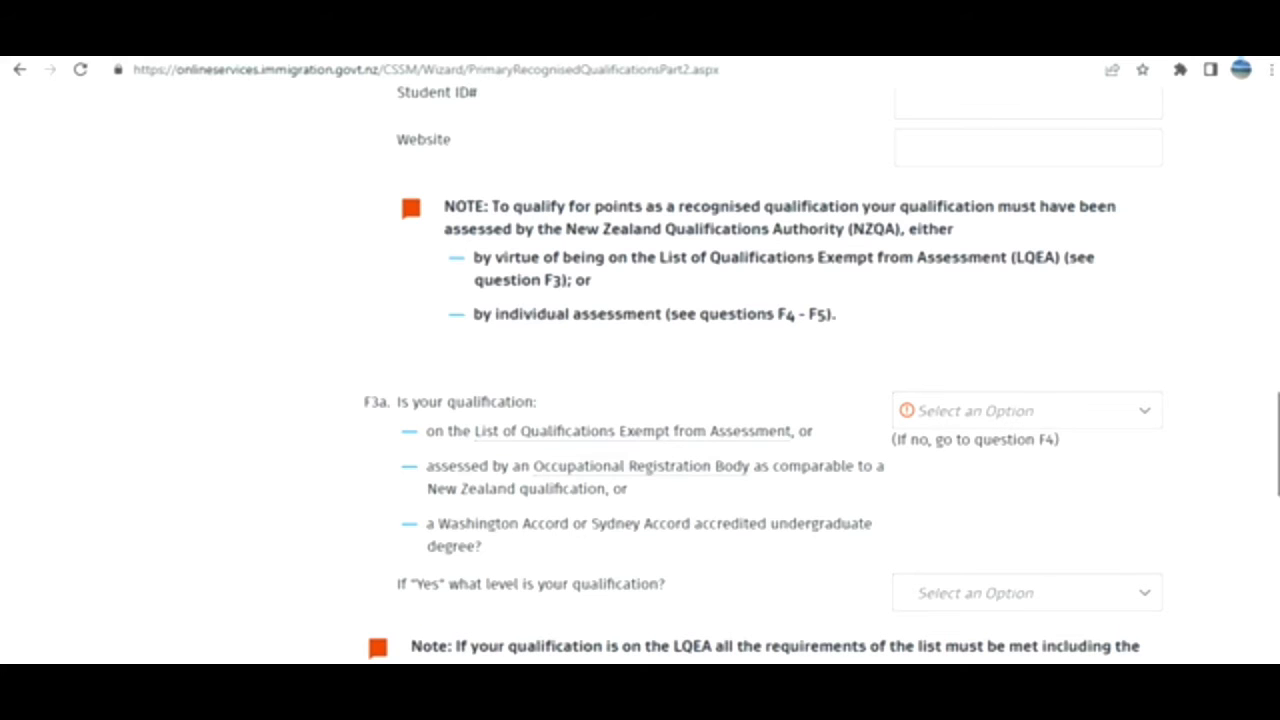
pyautogui.scroll(-6, 763, 375)
pyautogui.scroll(-4, 640, 375)
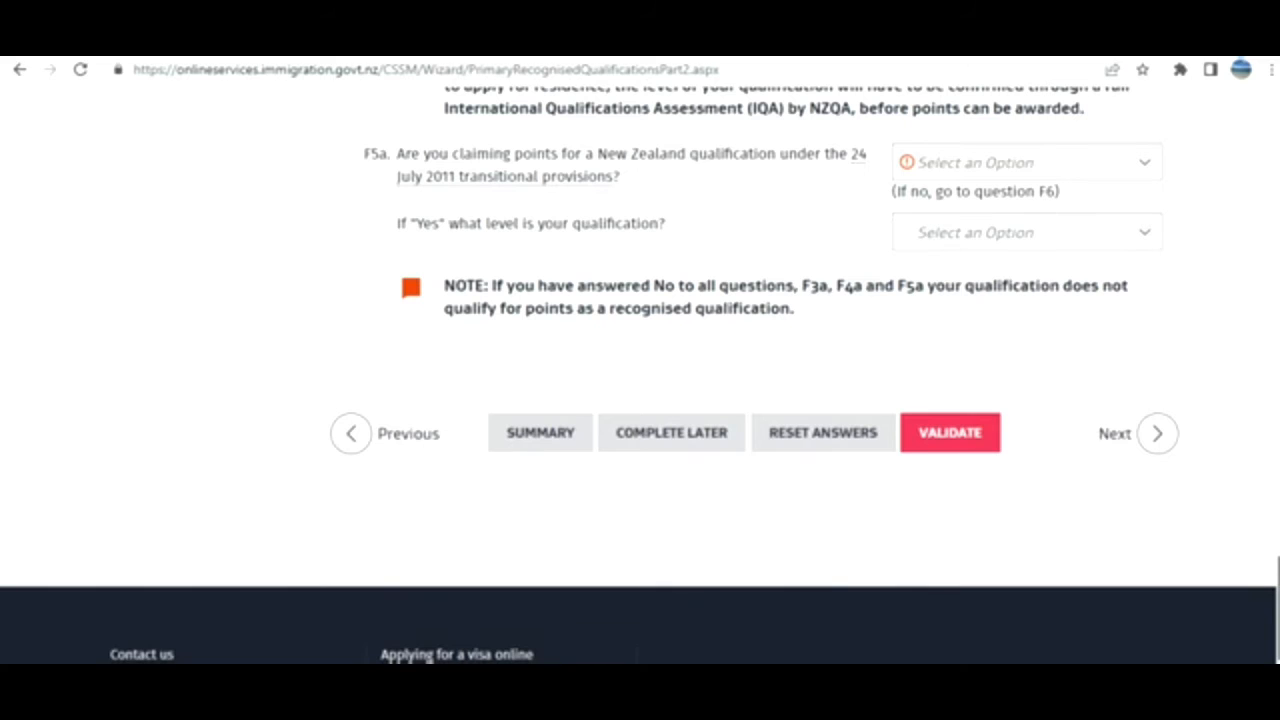
pyautogui.moveTo(1277, 607); pyautogui.dragTo(1207, 180)
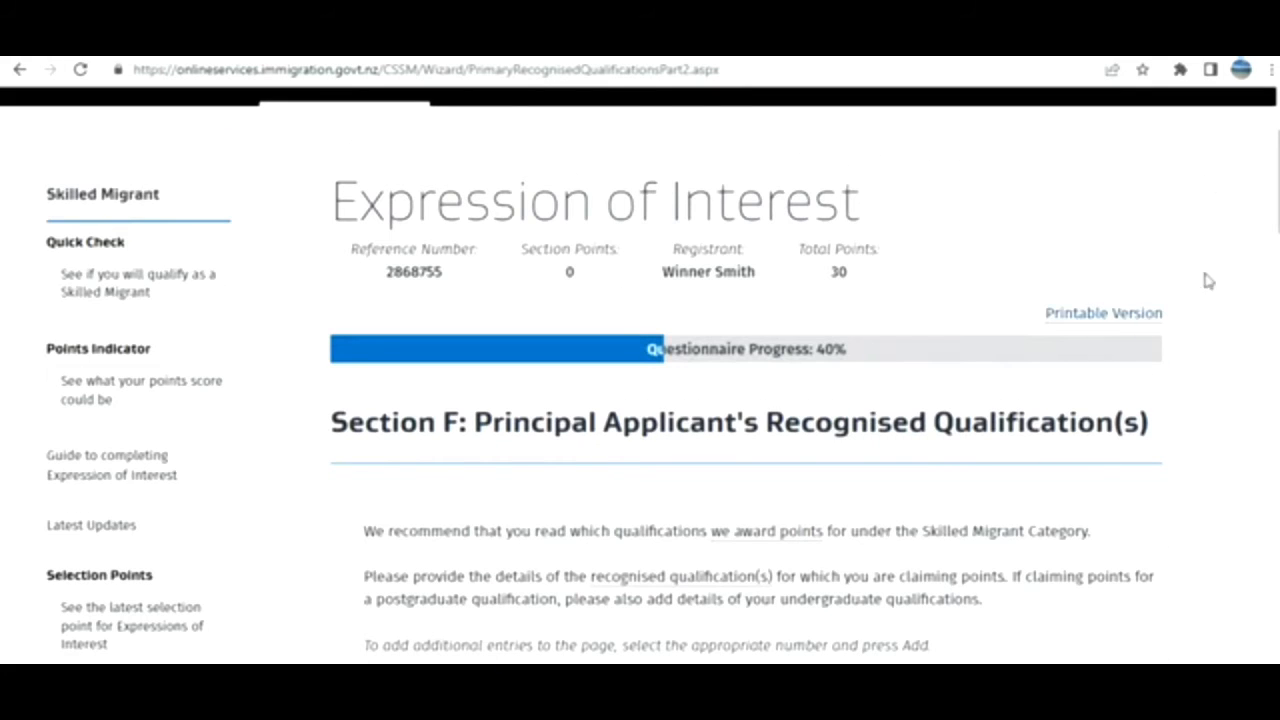
pyautogui.scroll(-5, 745, 400)
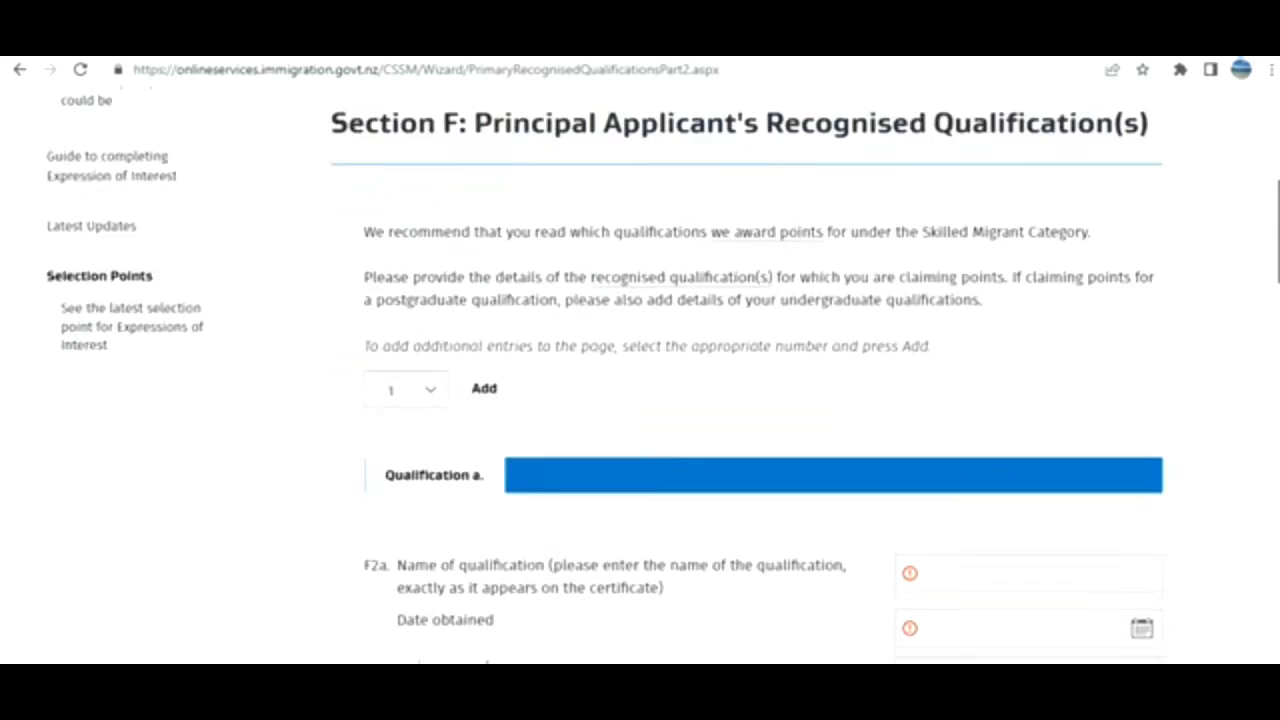
pyautogui.scroll(3, 745, 400)
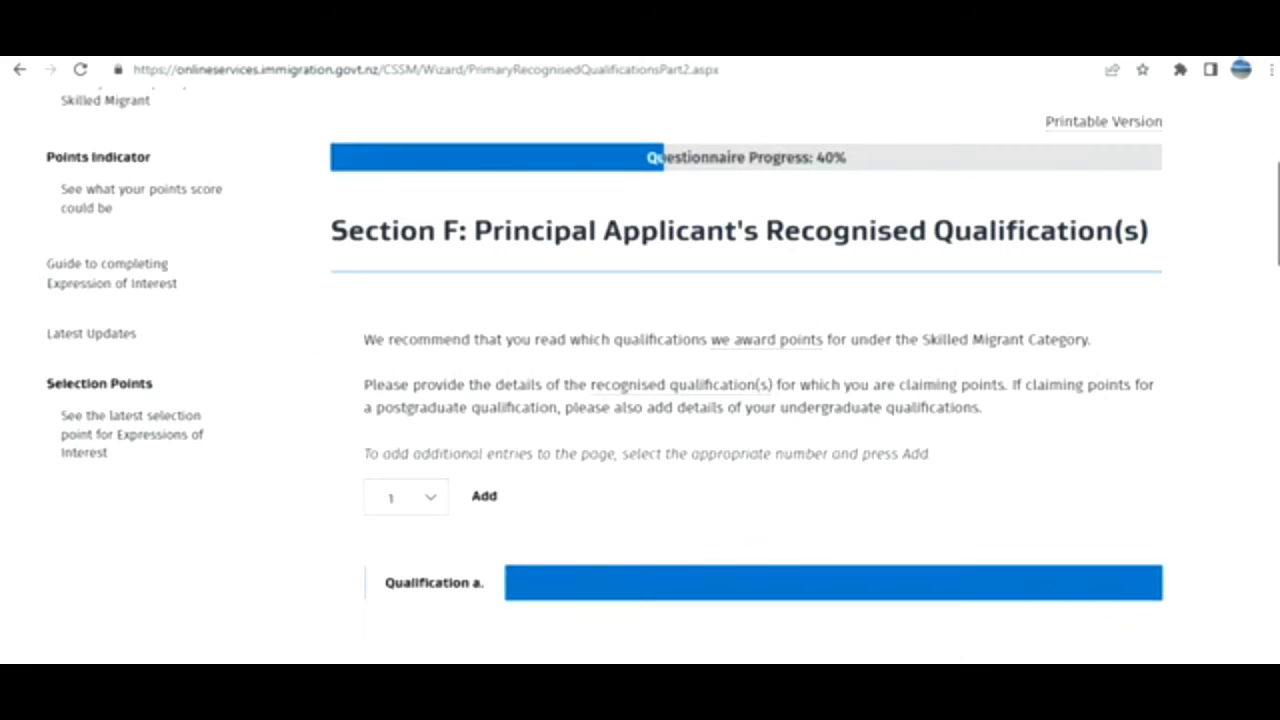
pyautogui.scroll(-3, 745, 400)
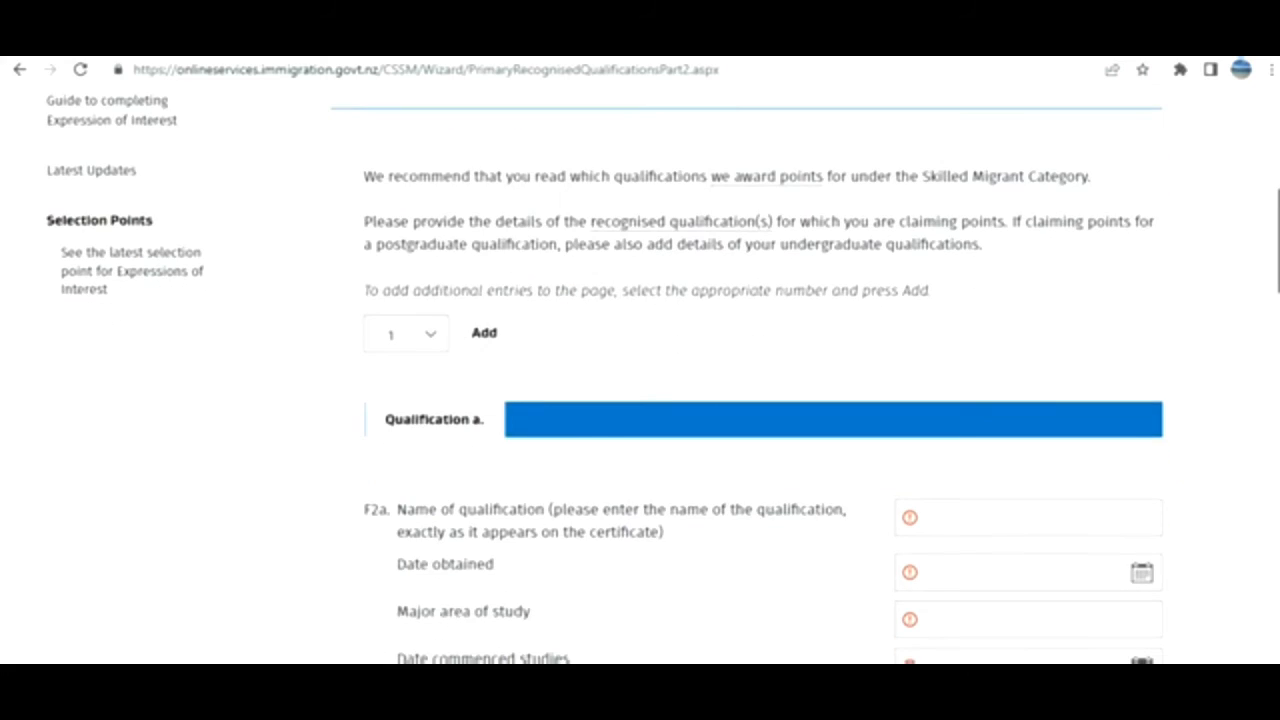
pyautogui.scroll(-3, 1040, 457)
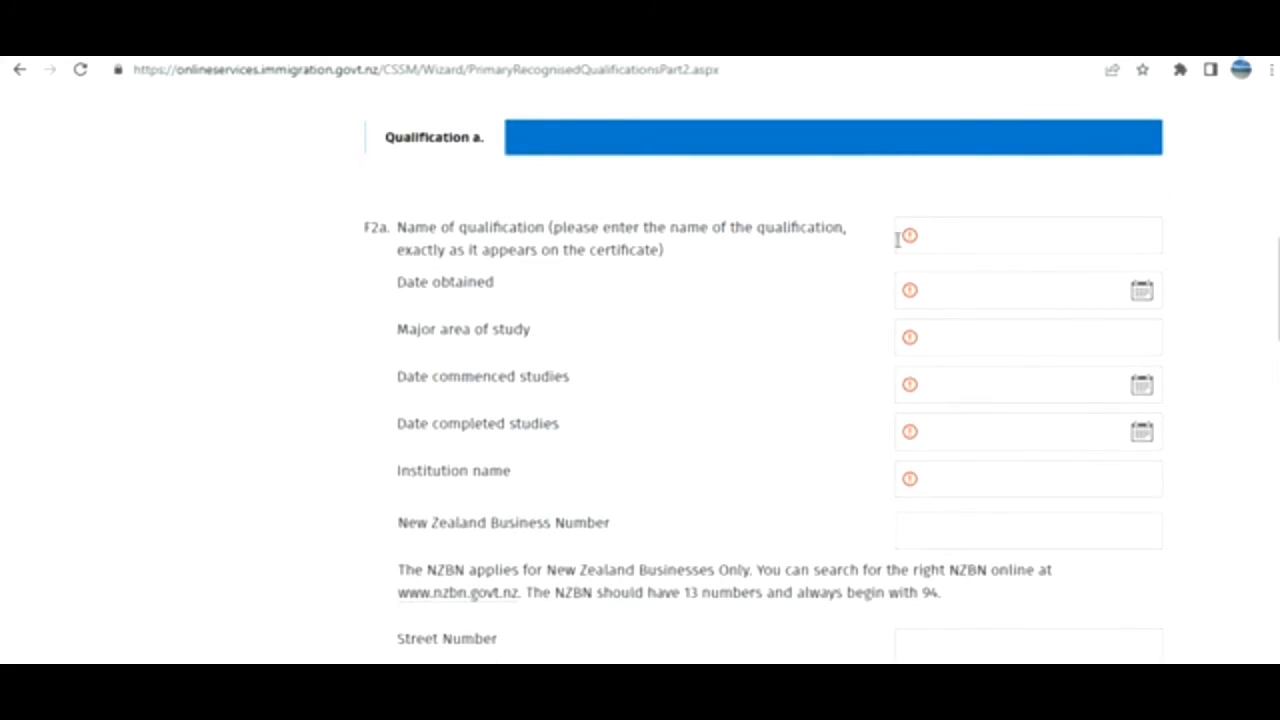
# Answer No to F3a on whether the qualification is exempt or accredited.
pyautogui.scroll(-8, 1030, 600)
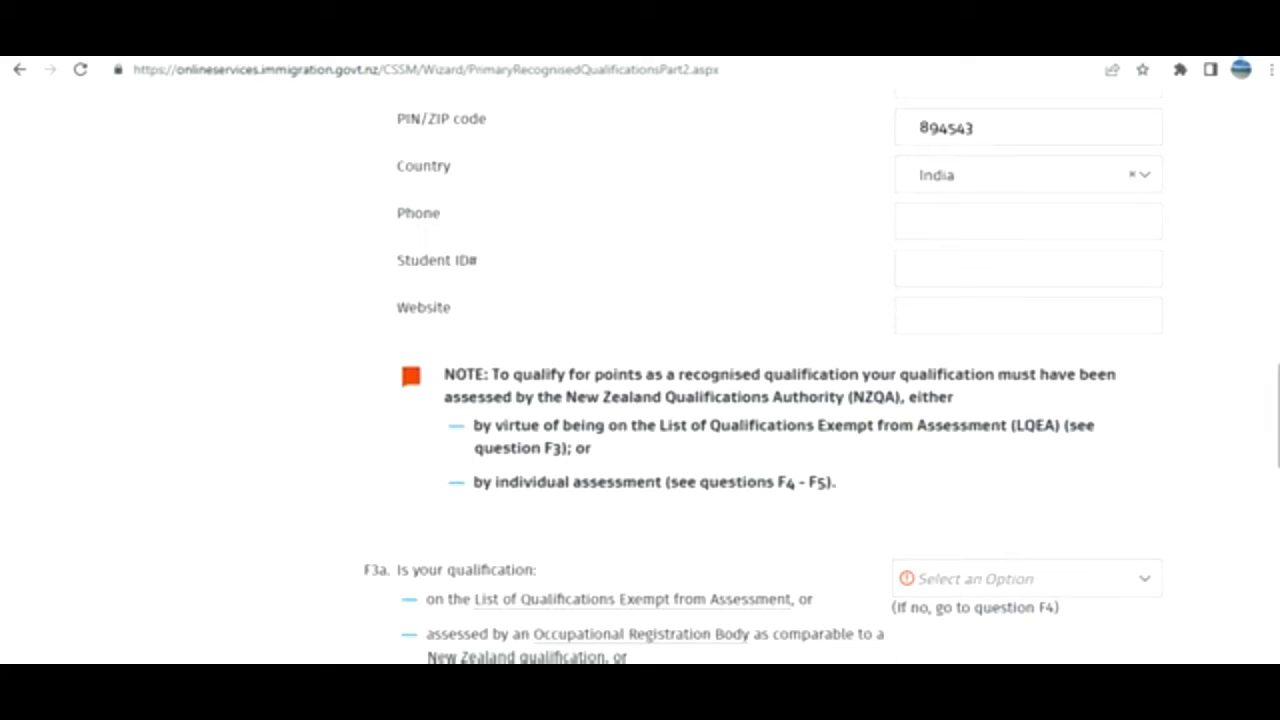
pyautogui.moveTo(1278, 415); pyautogui.dragTo(1278, 464)
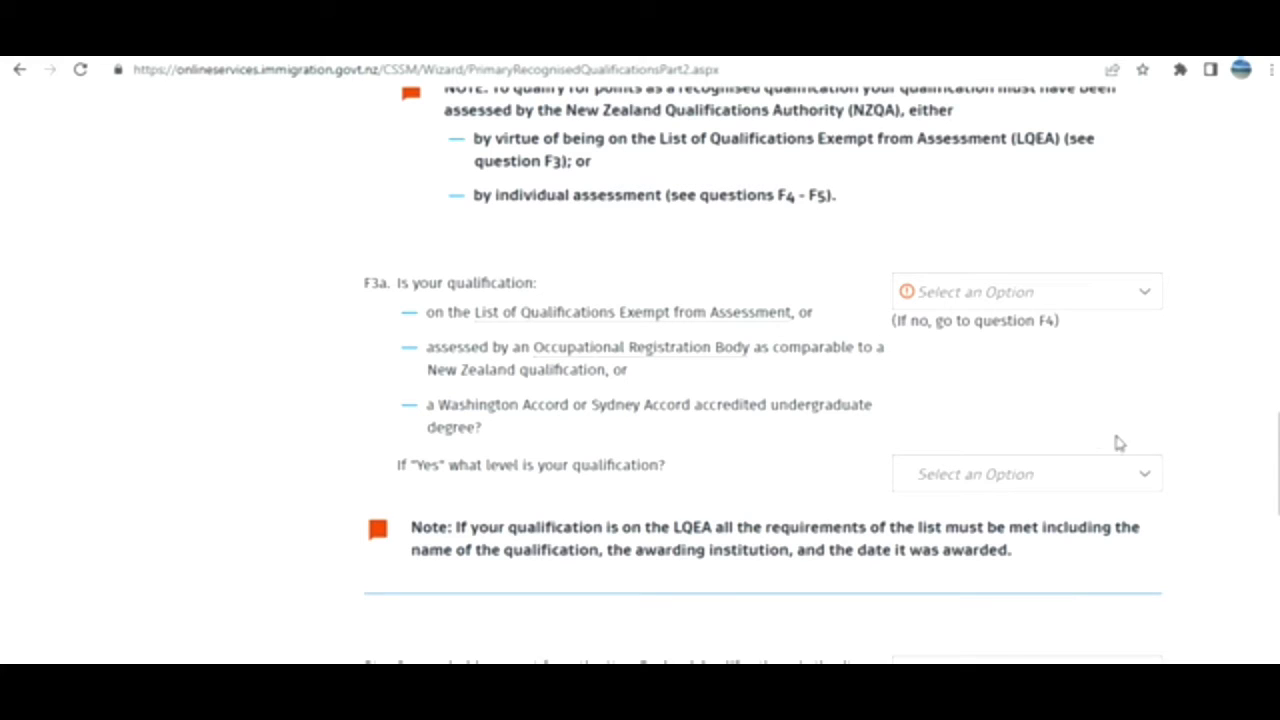
pyautogui.click(1010, 295)
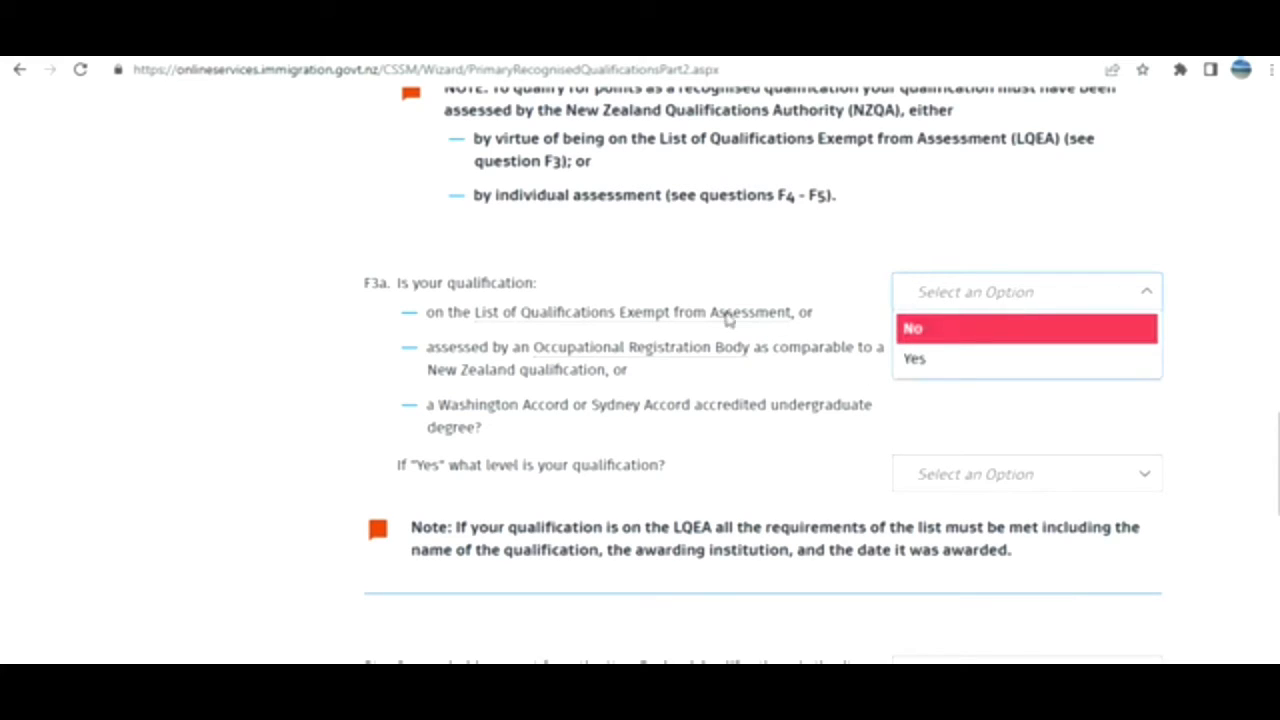
pyautogui.click(935, 340)
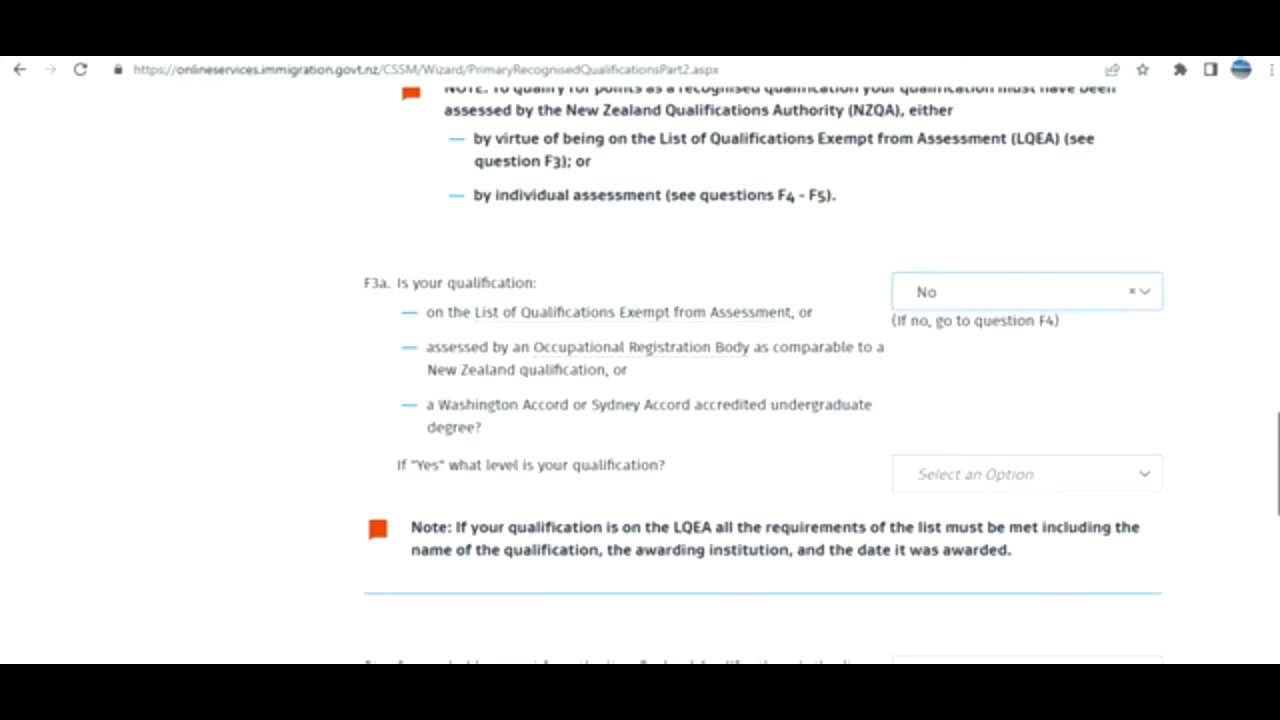
pyautogui.scroll(-3, 871, 500)
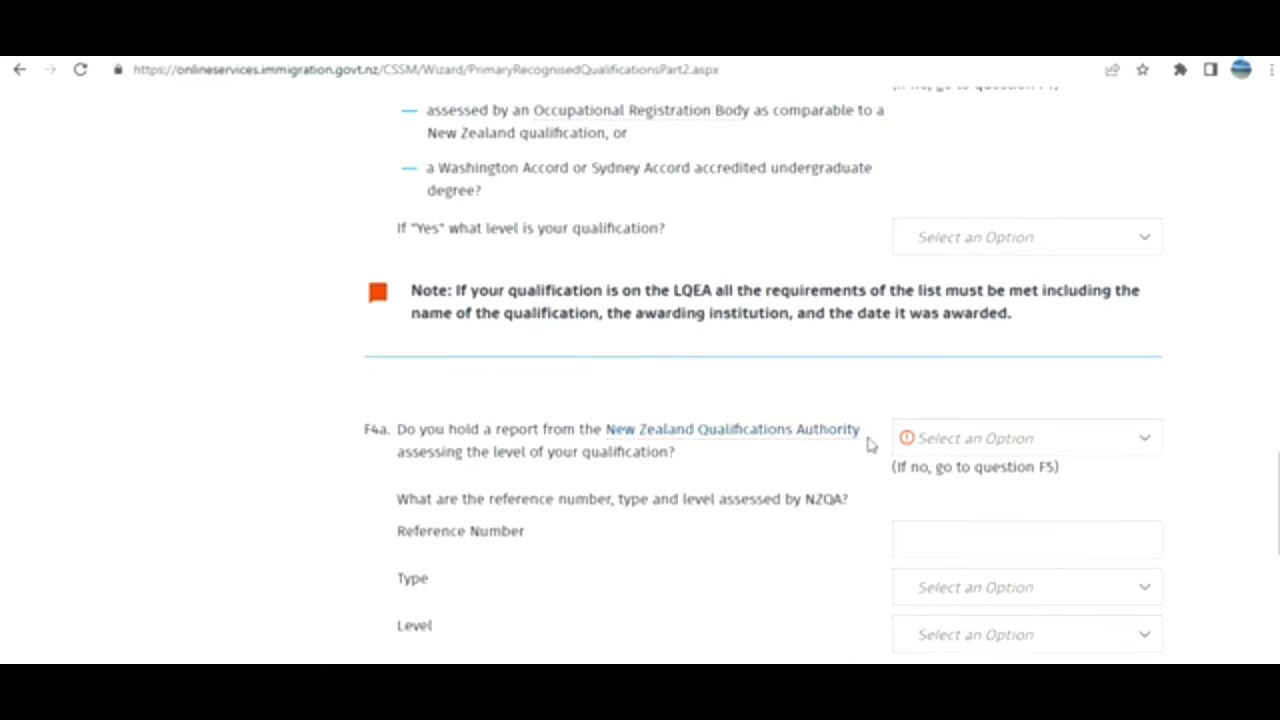
# Answer Yes to F4a with a Full NZQA assessment at Level 7 - 50 points.
pyautogui.click(926, 446)
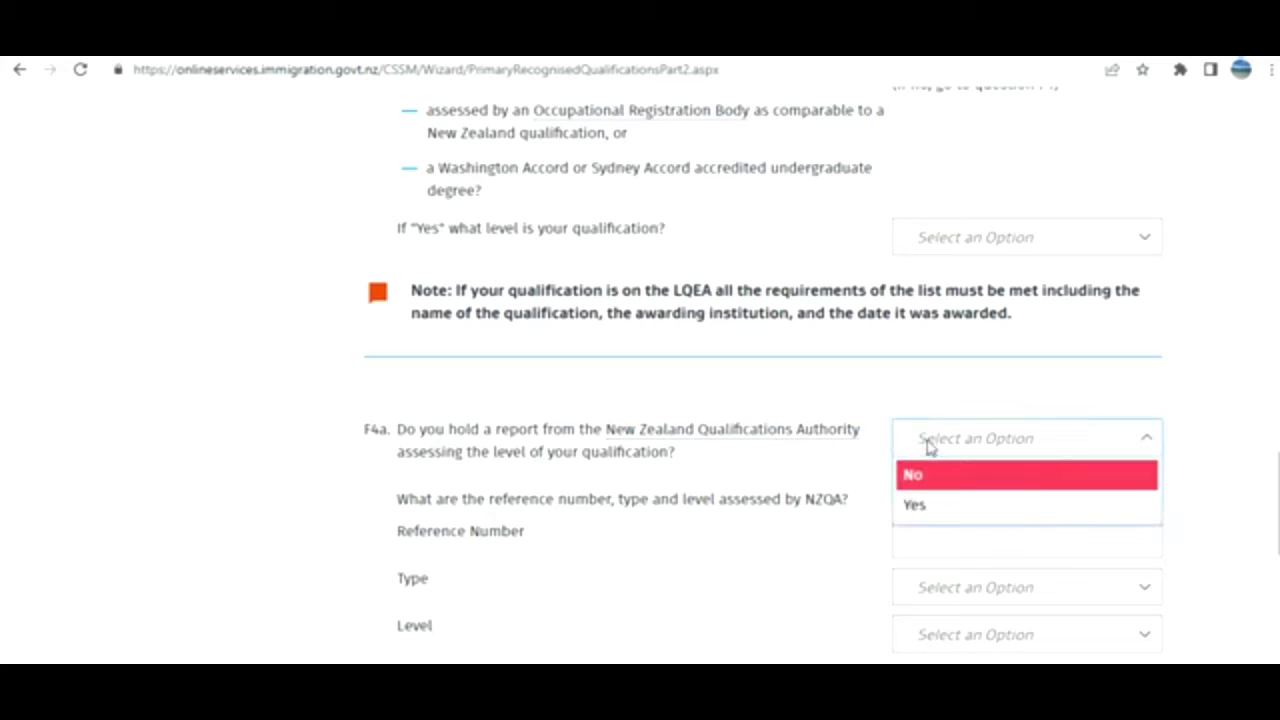
pyautogui.click(914, 506)
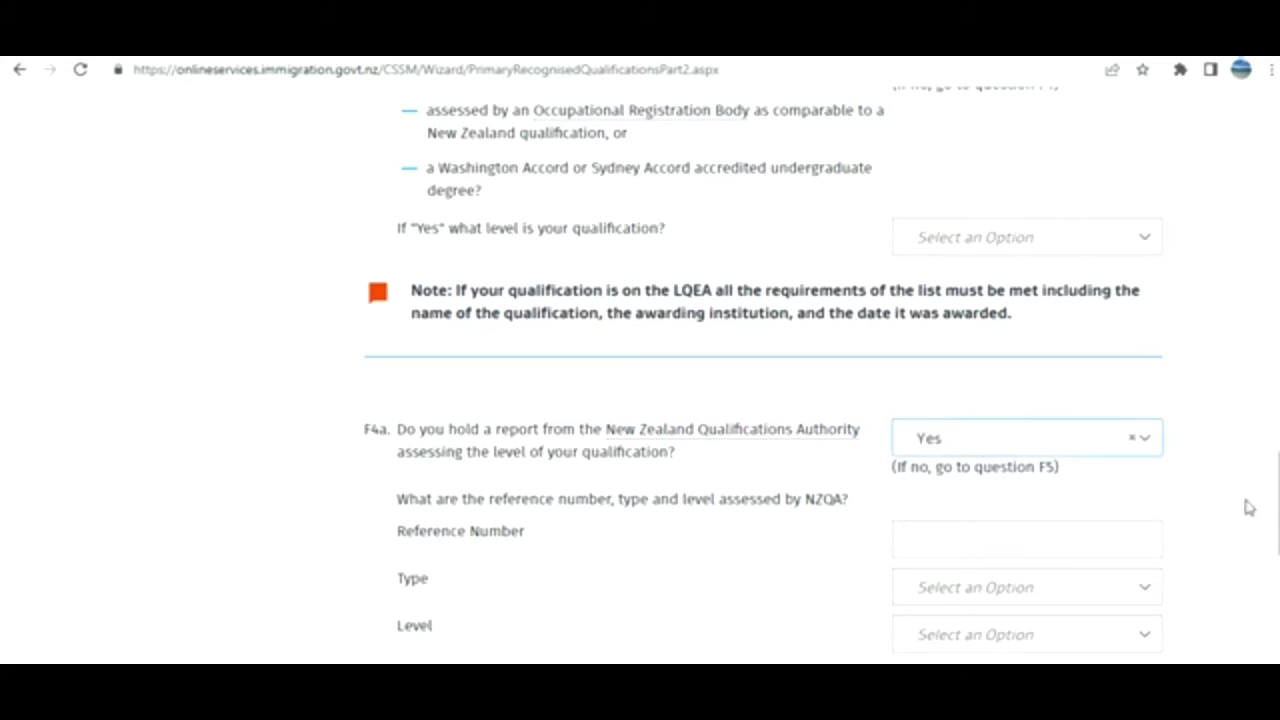
pyautogui.scroll(-2, 1248, 508)
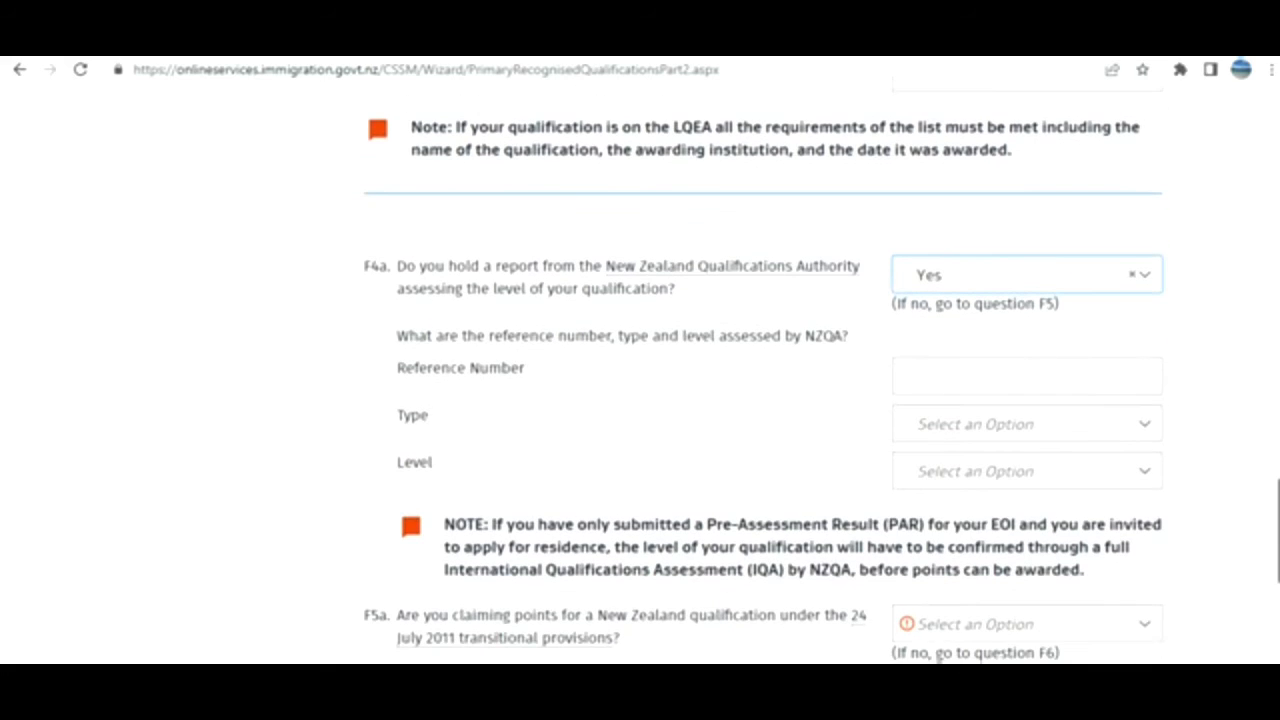
pyautogui.click(1078, 426)
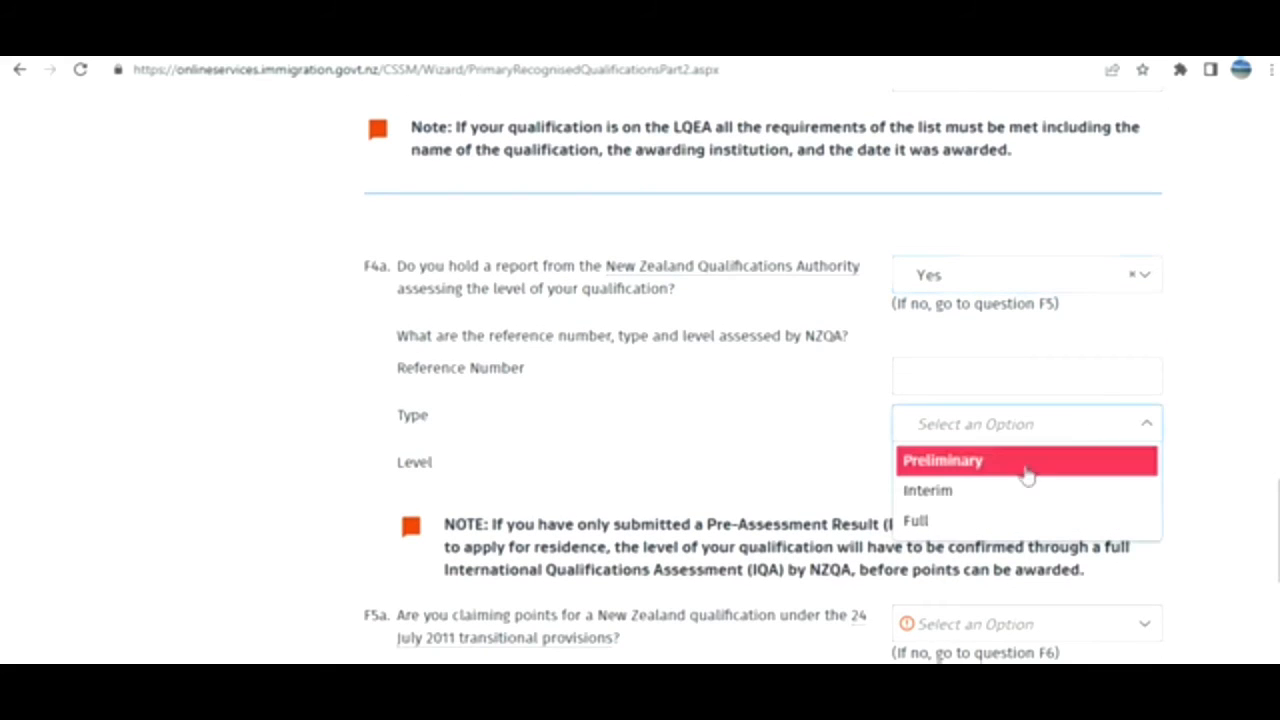
pyautogui.click(984, 519)
pyautogui.click(1057, 477)
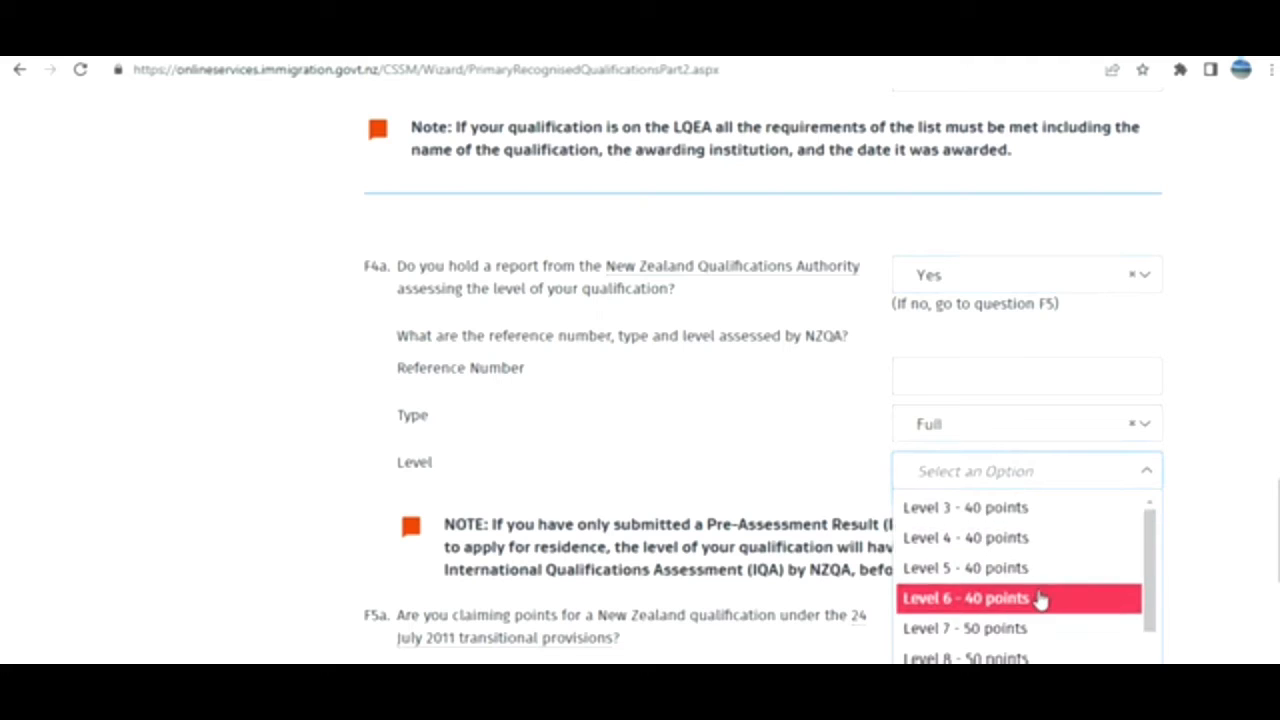
pyautogui.click(1005, 628)
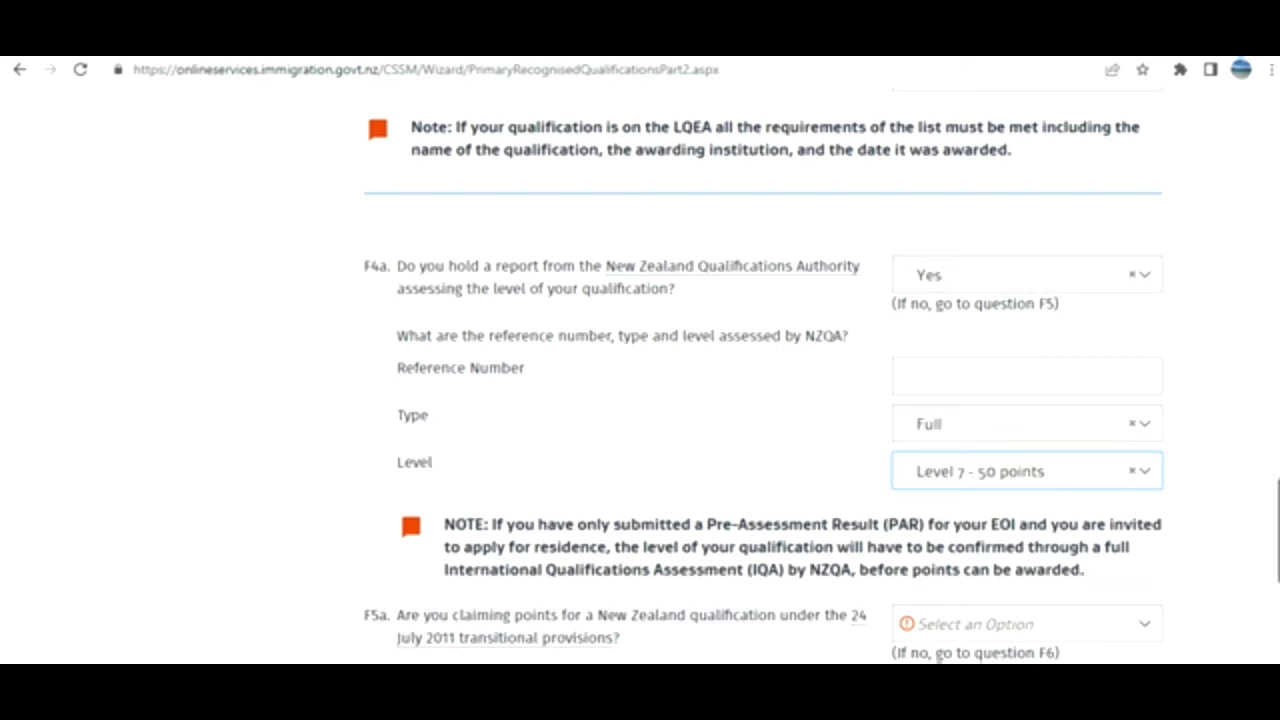
# Answer No to F5a and go to the next page.
pyautogui.moveTo(1278, 530); pyautogui.dragTo(1278, 581)
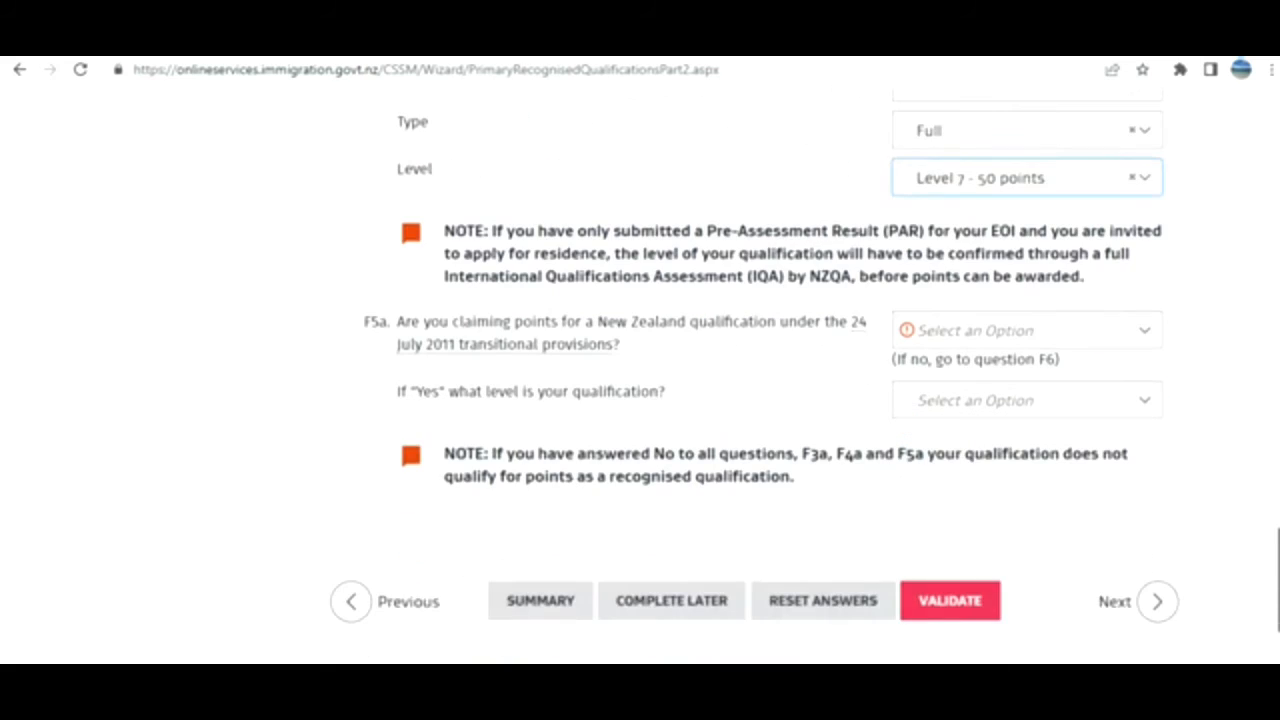
pyautogui.click(1118, 343)
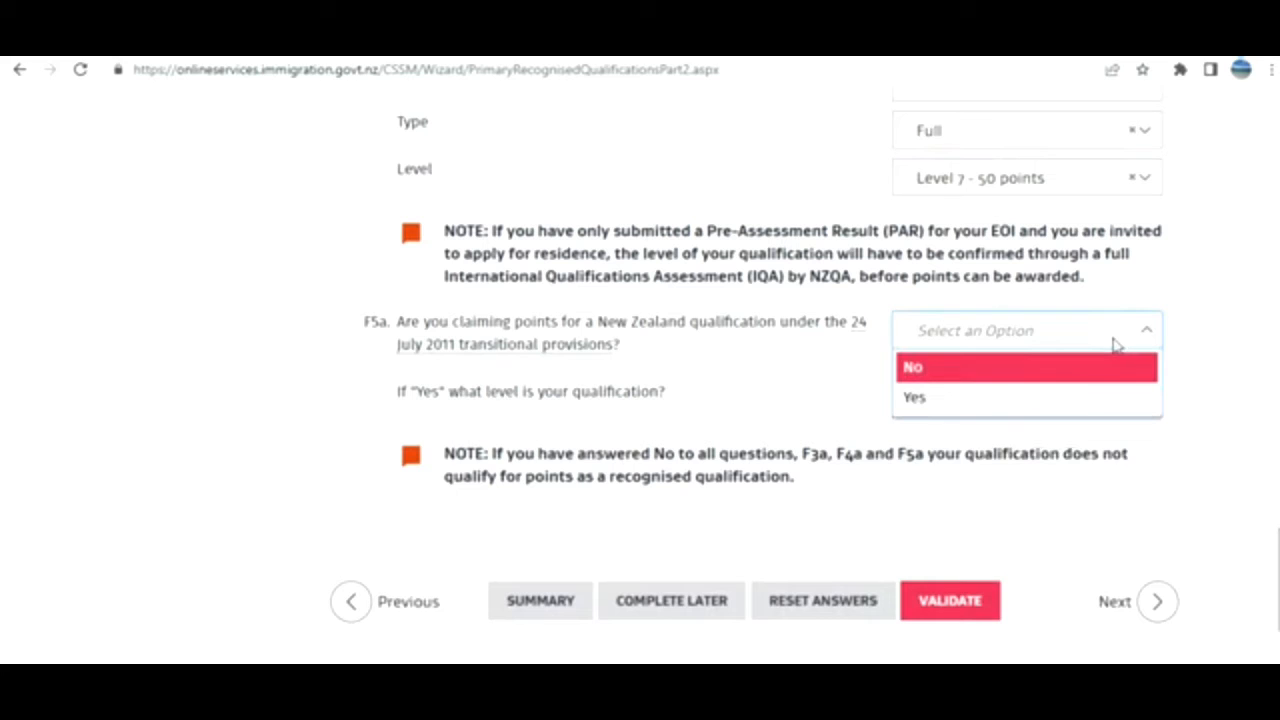
pyautogui.click(1058, 377)
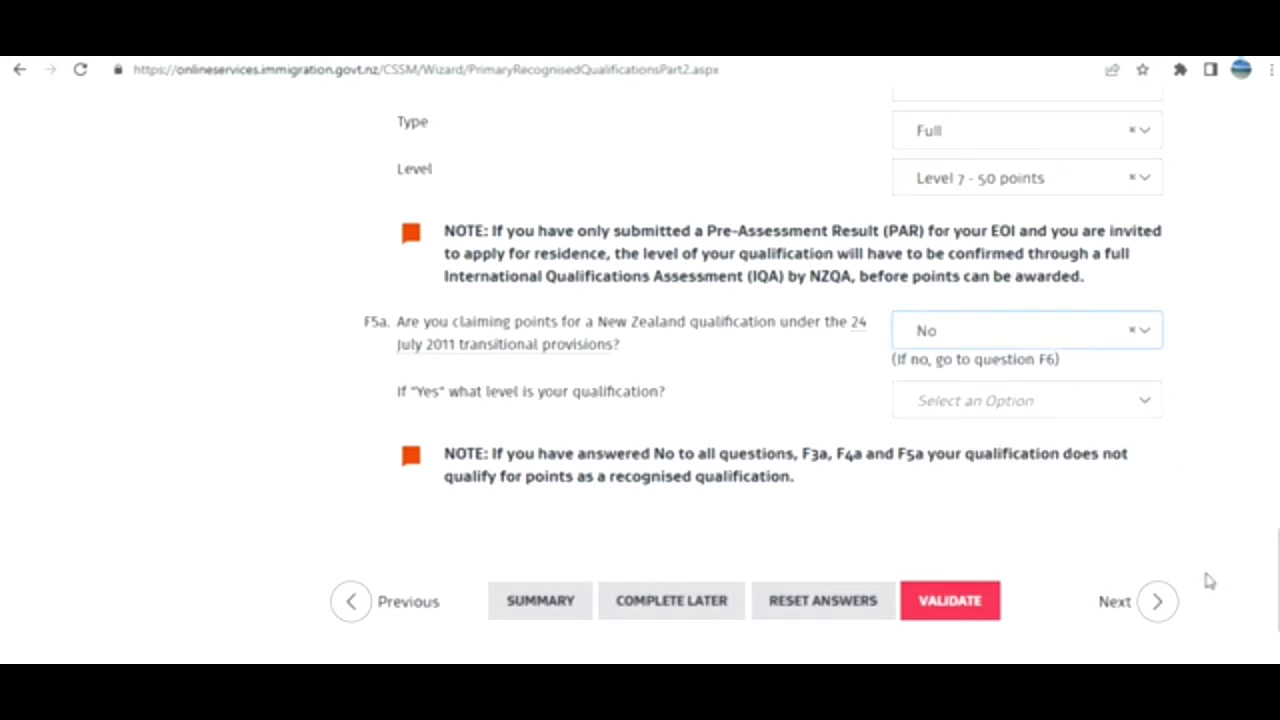
pyautogui.click(1128, 603)
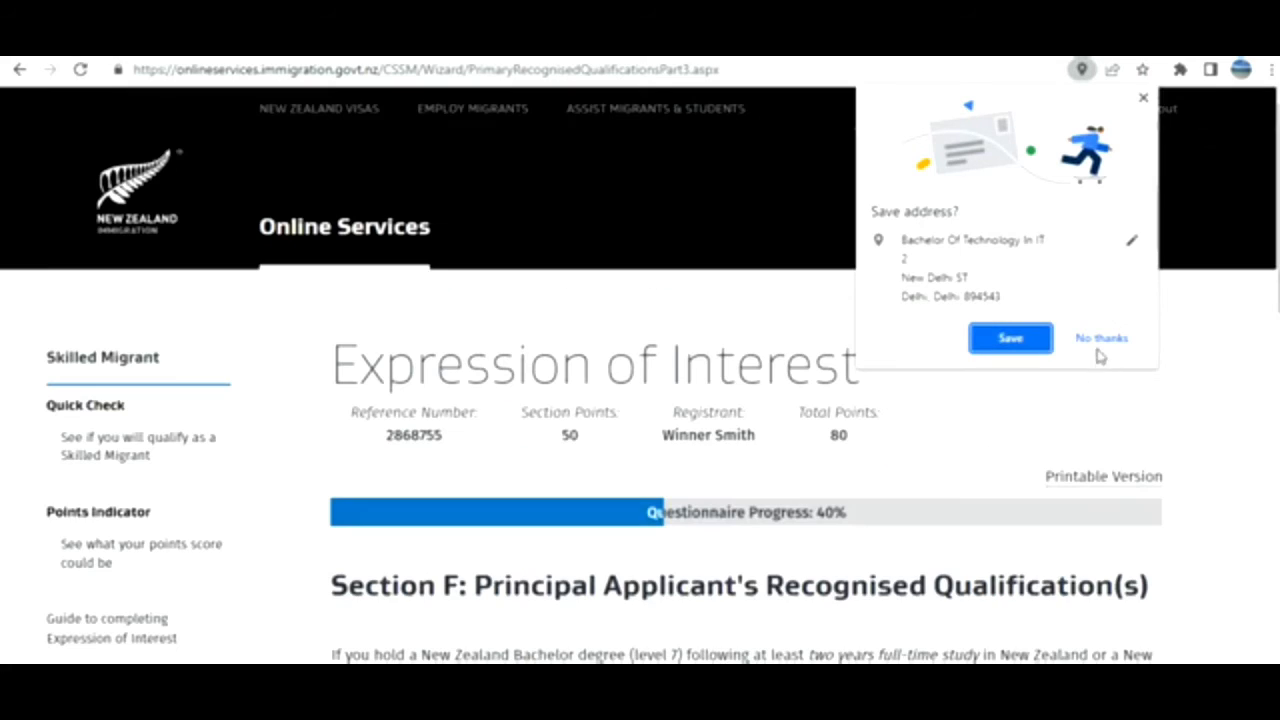
# Dismiss the browser's save-address prompt and answer No to F6, F7 and F8.
pyautogui.click(1098, 340)
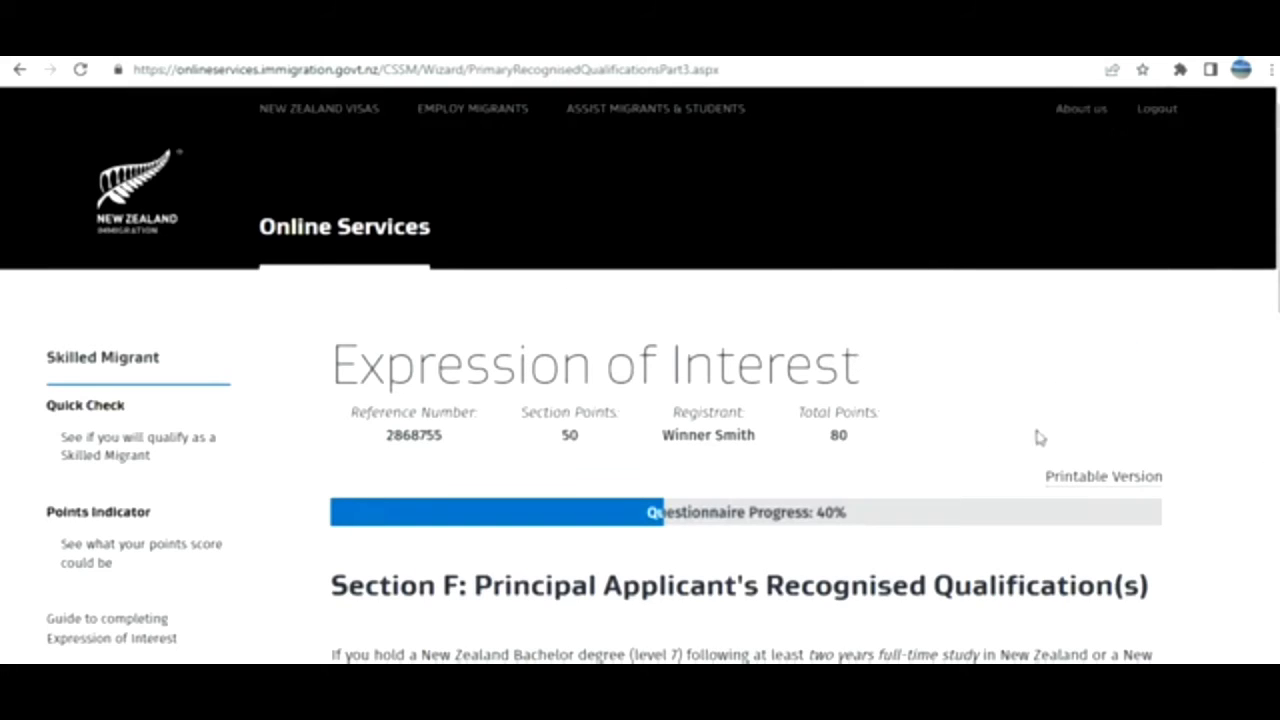
pyautogui.scroll(-3, 1038, 437)
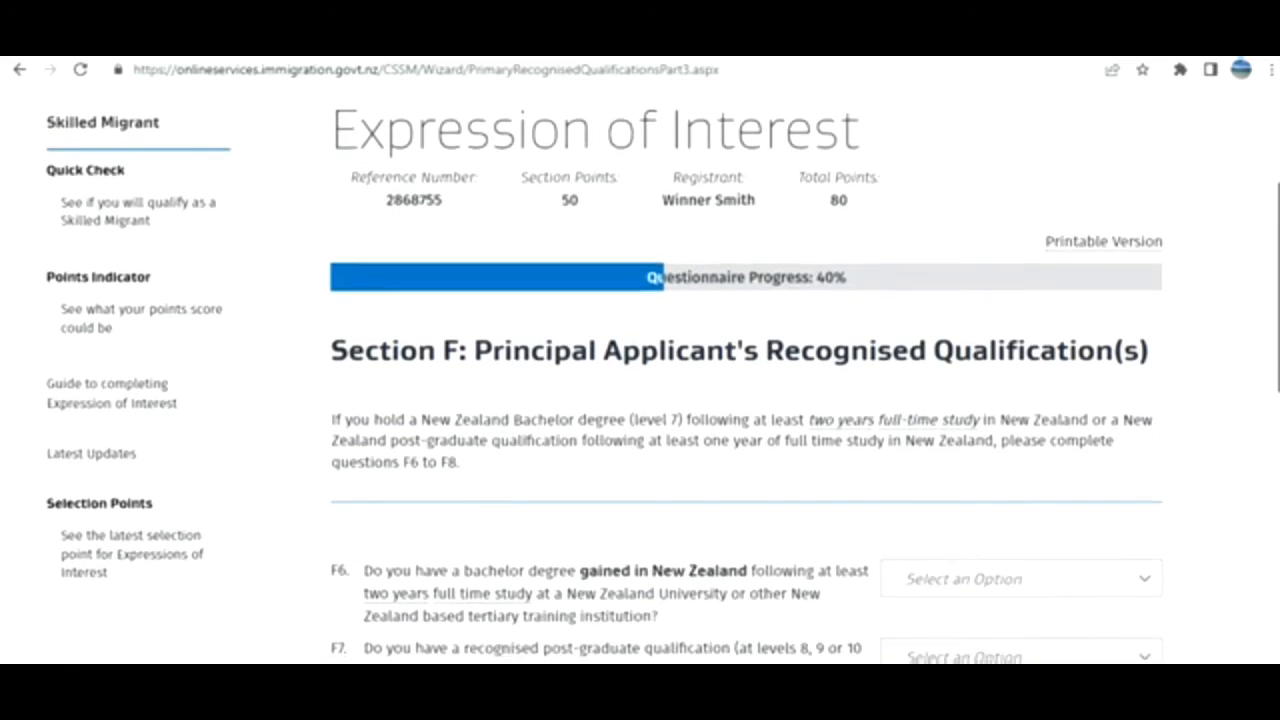
pyautogui.scroll(-3, 746, 400)
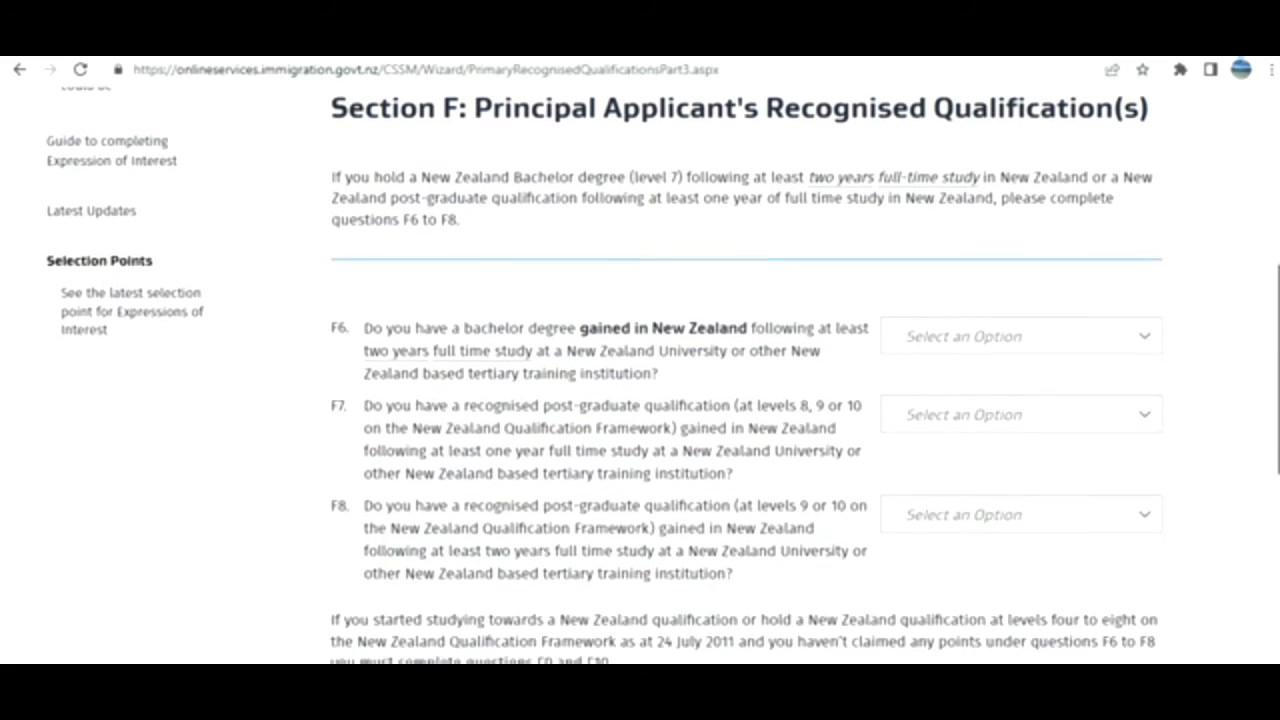
pyautogui.click(951, 338)
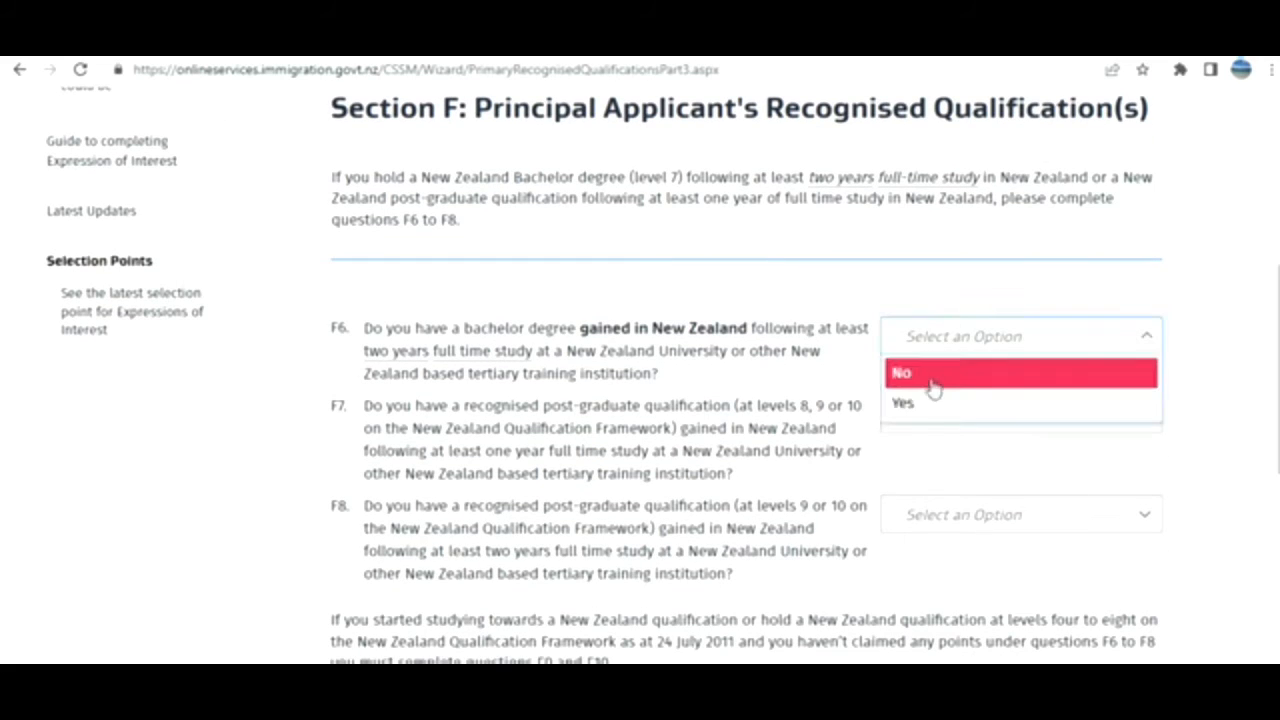
pyautogui.click(931, 386)
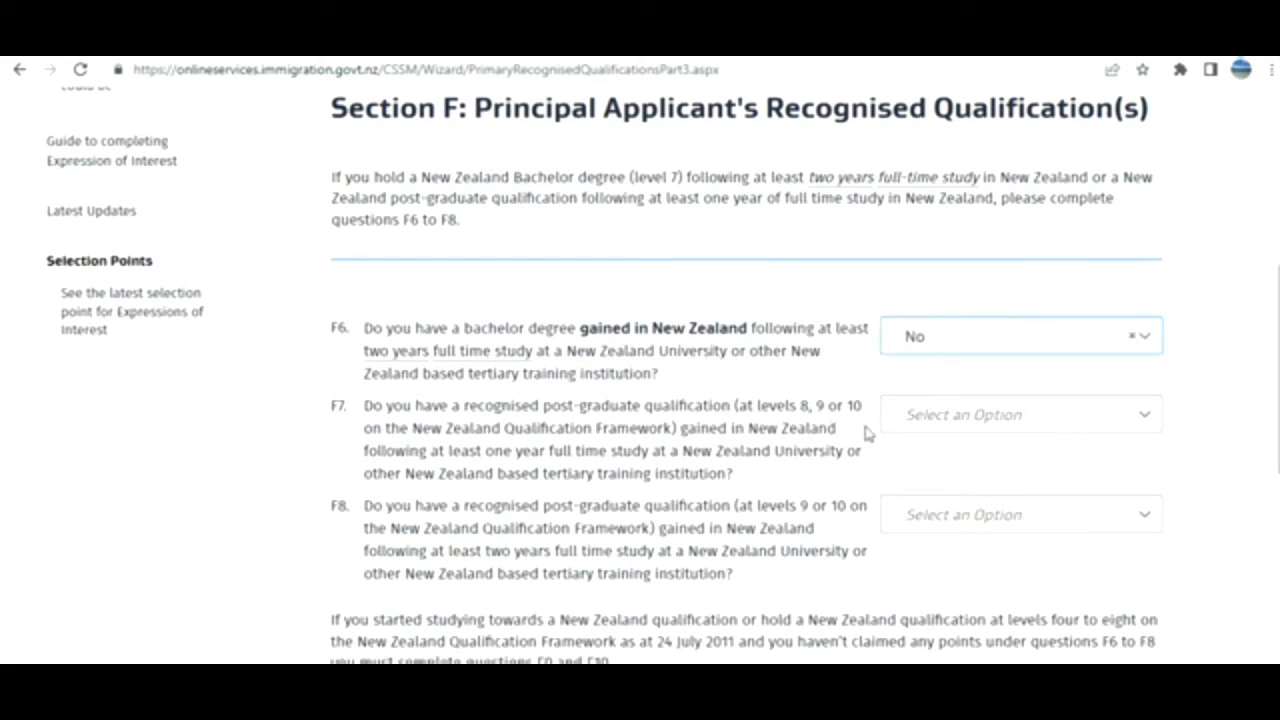
pyautogui.click(940, 420)
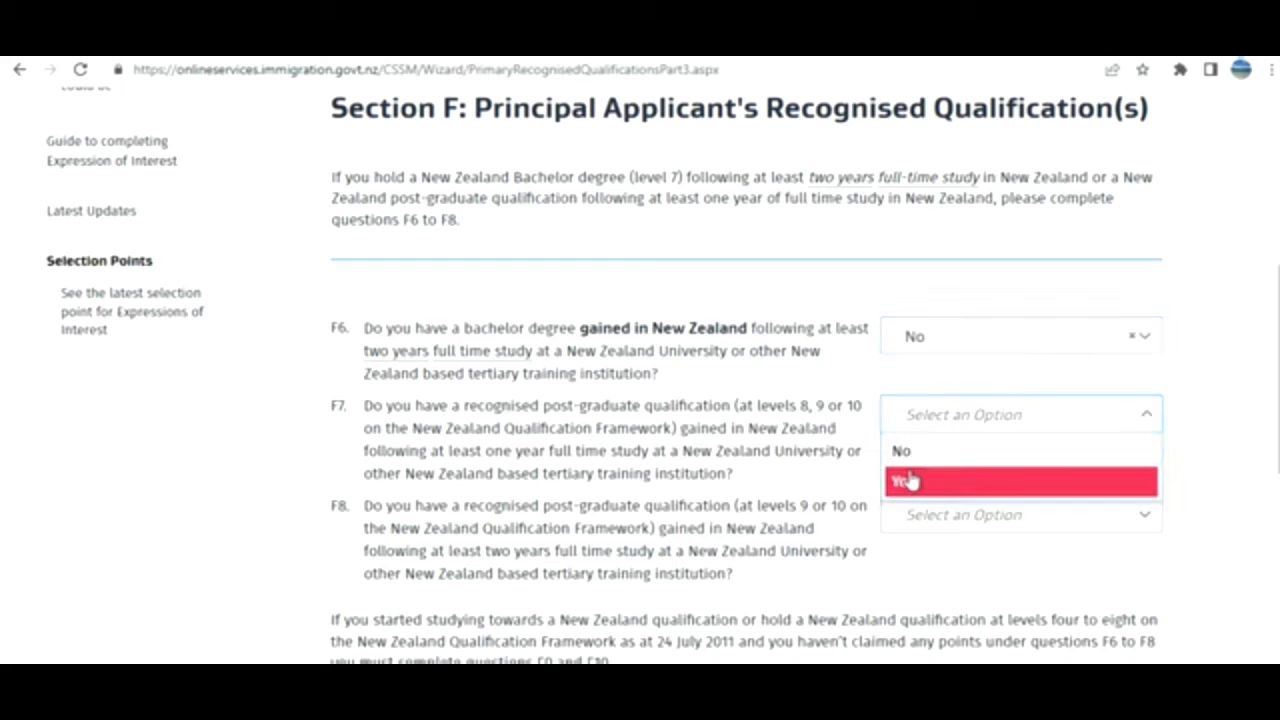
pyautogui.click(912, 454)
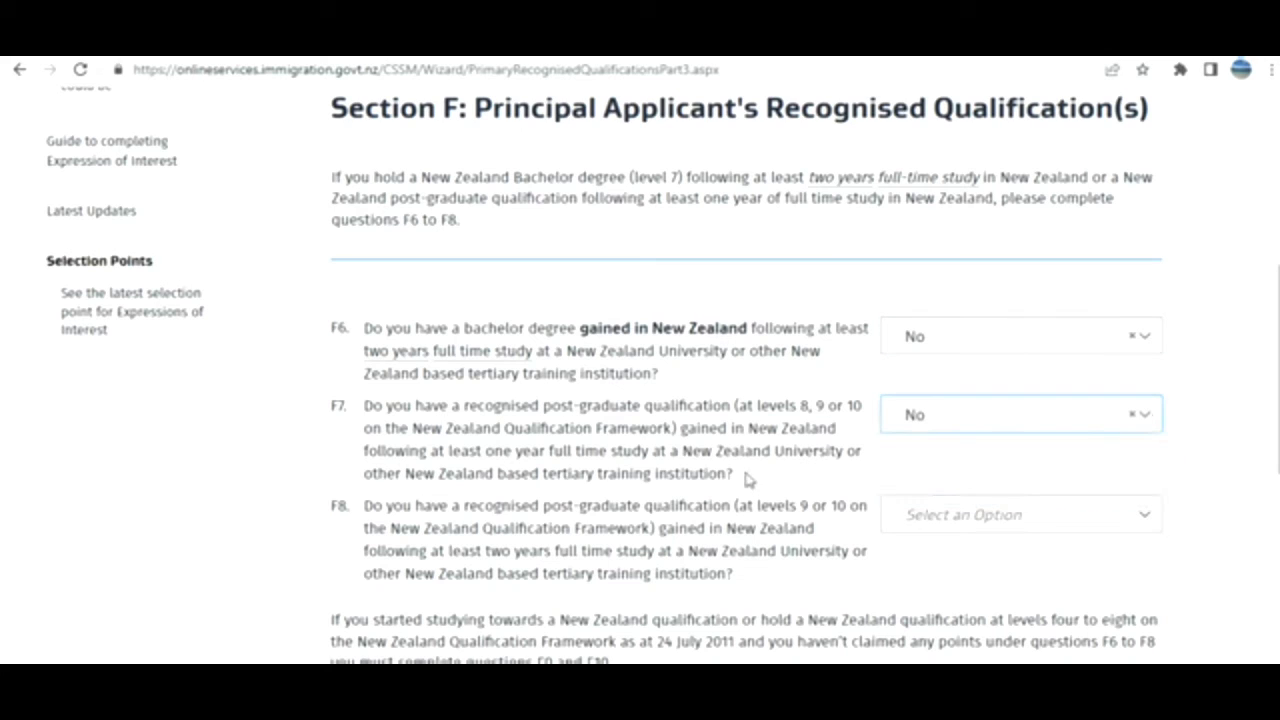
pyautogui.click(960, 522)
pyautogui.click(940, 552)
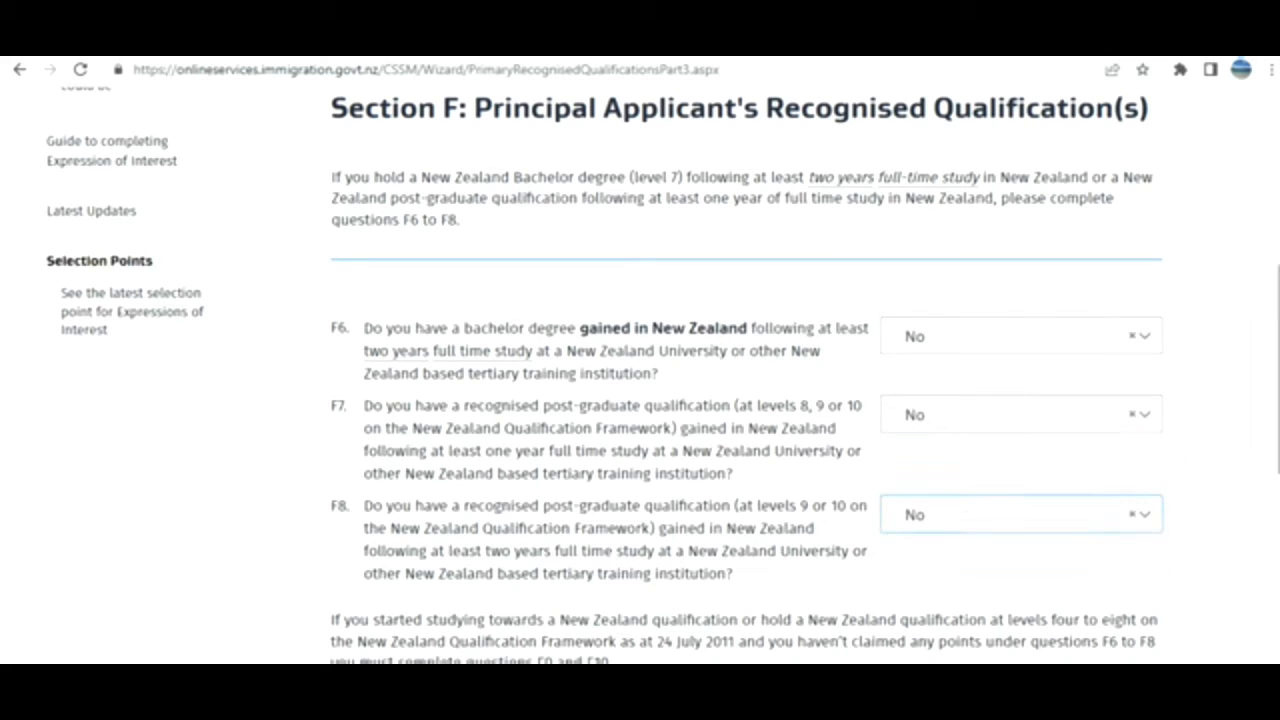
# Answer No to F9 and F10 and continue to the next section.
pyautogui.scroll(-3, 1171, 480)
pyautogui.scroll(-1, 620, 375)
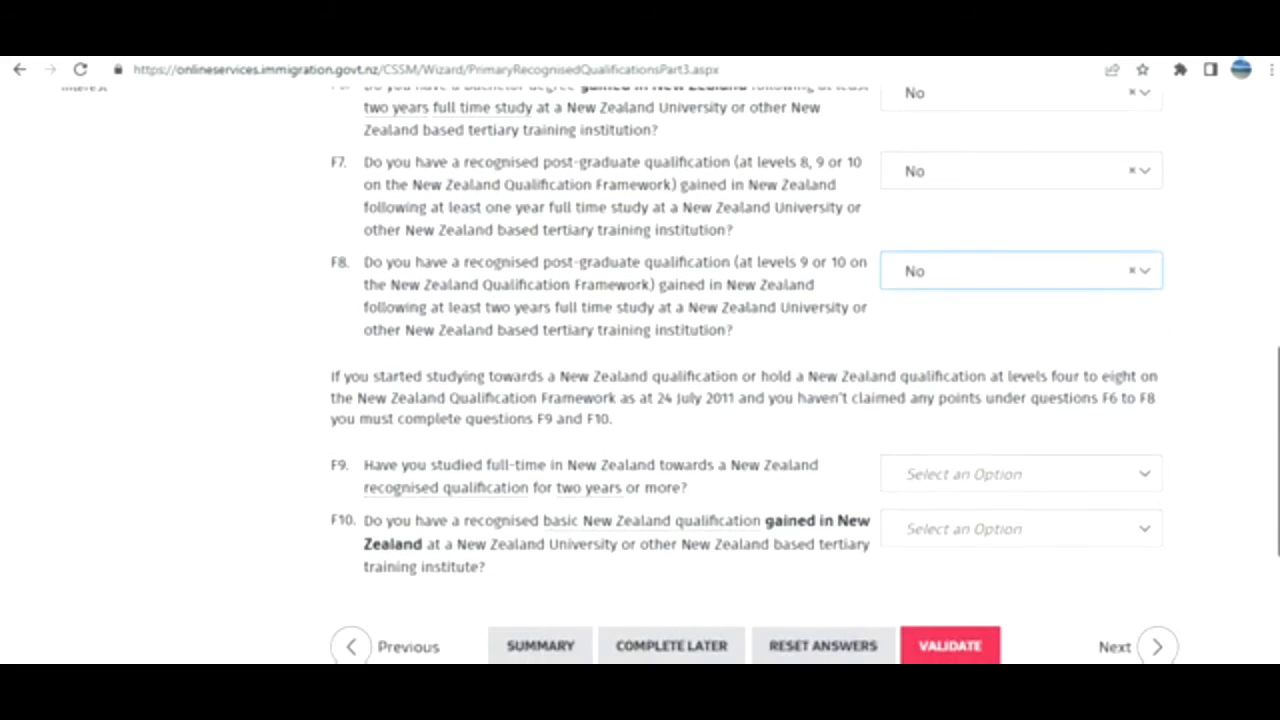
pyautogui.click(915, 478)
pyautogui.click(929, 516)
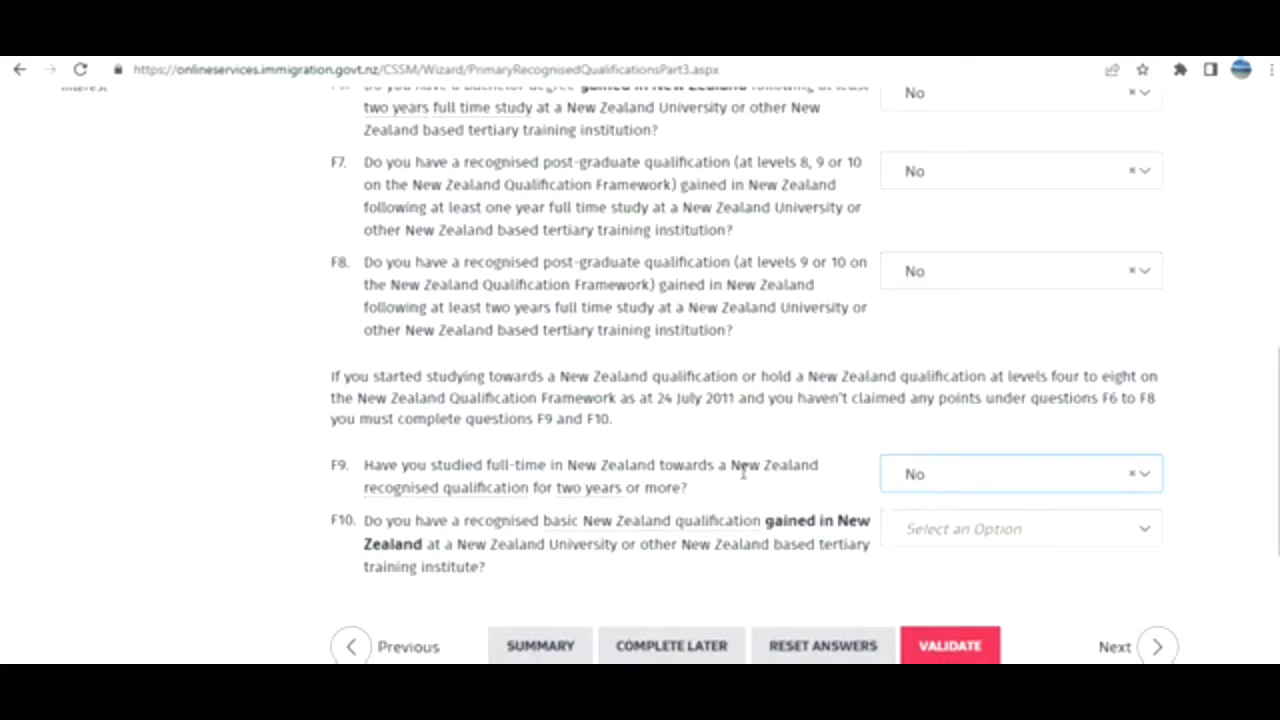
pyautogui.moveTo(708, 504); pyautogui.dragTo(546, 463)
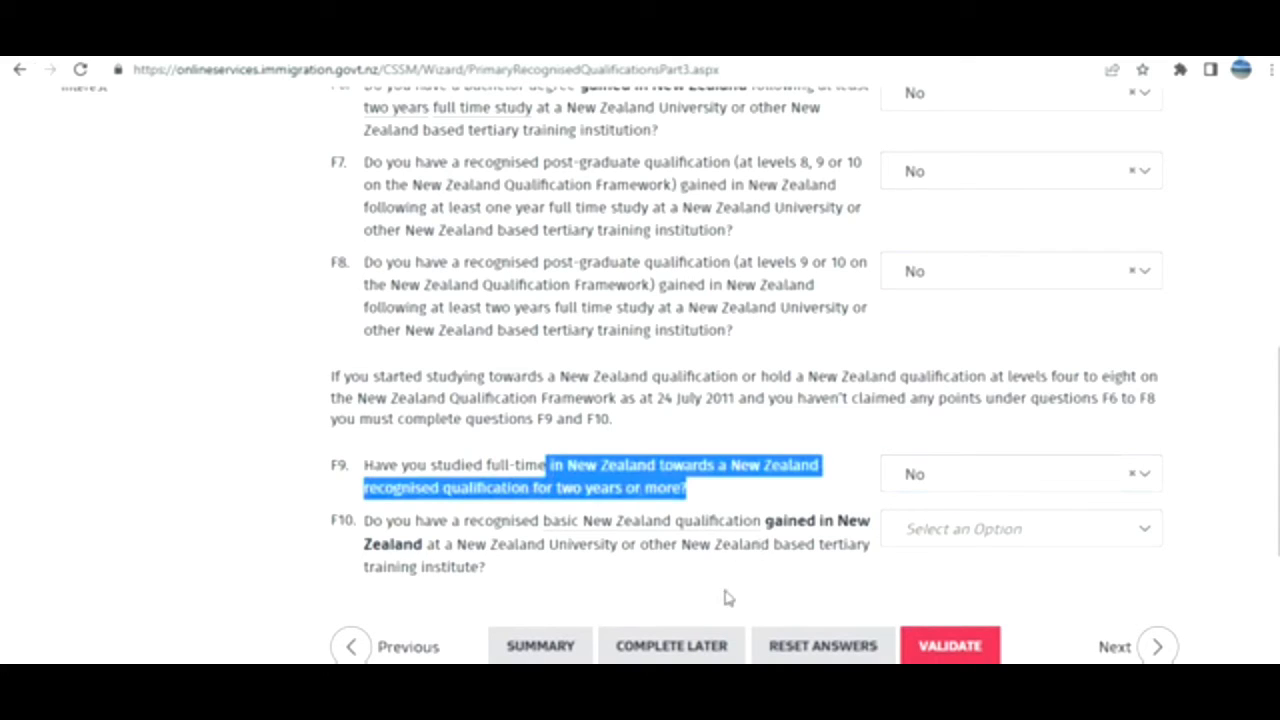
pyautogui.click(947, 532)
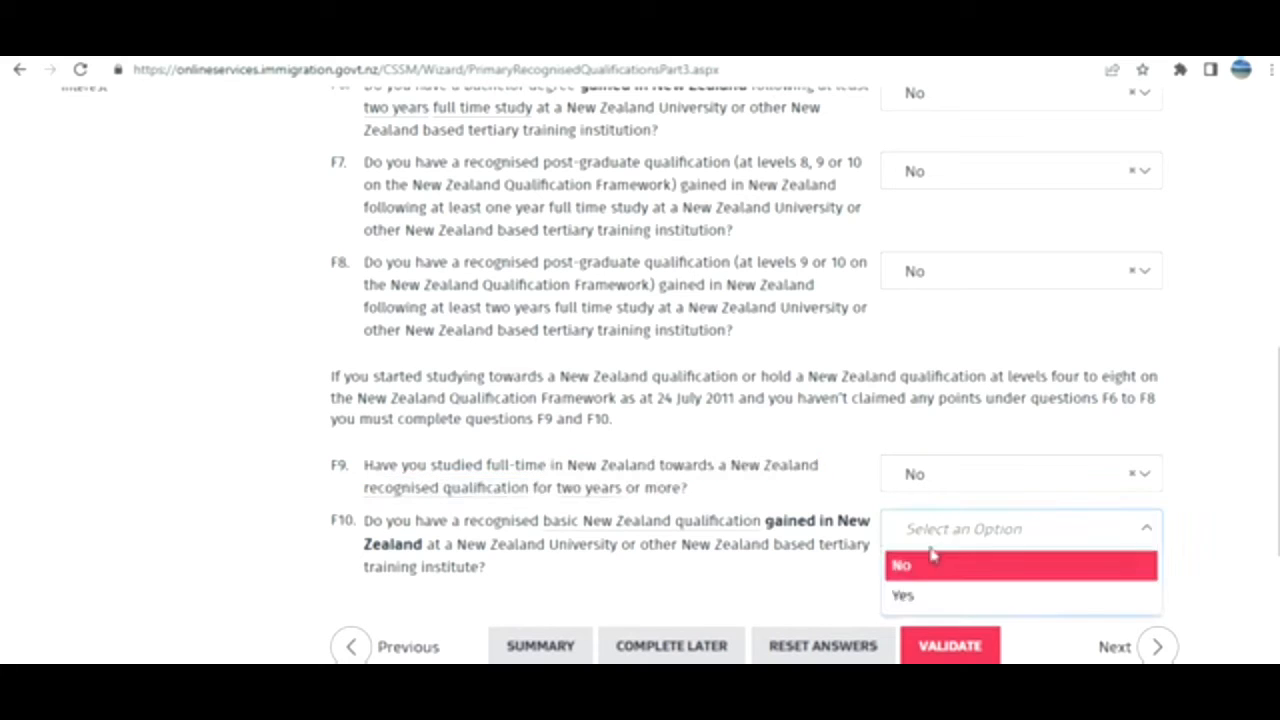
pyautogui.click(907, 571)
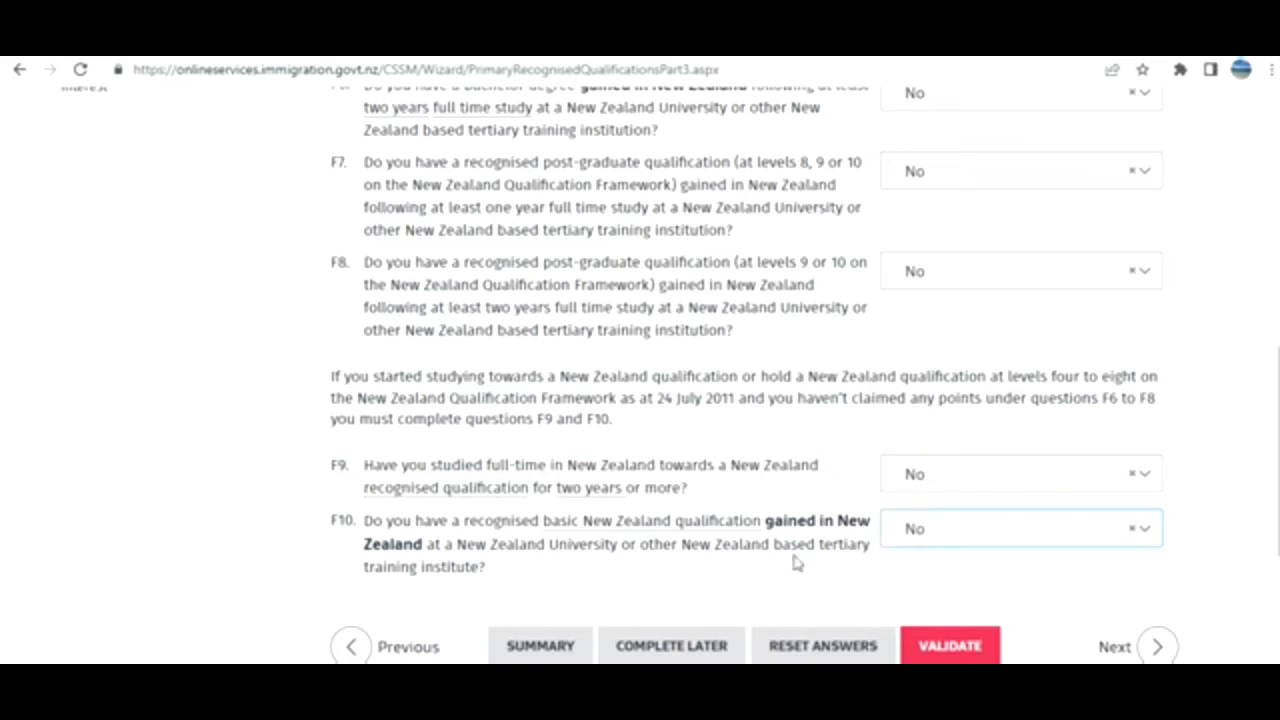
pyautogui.click(1148, 650)
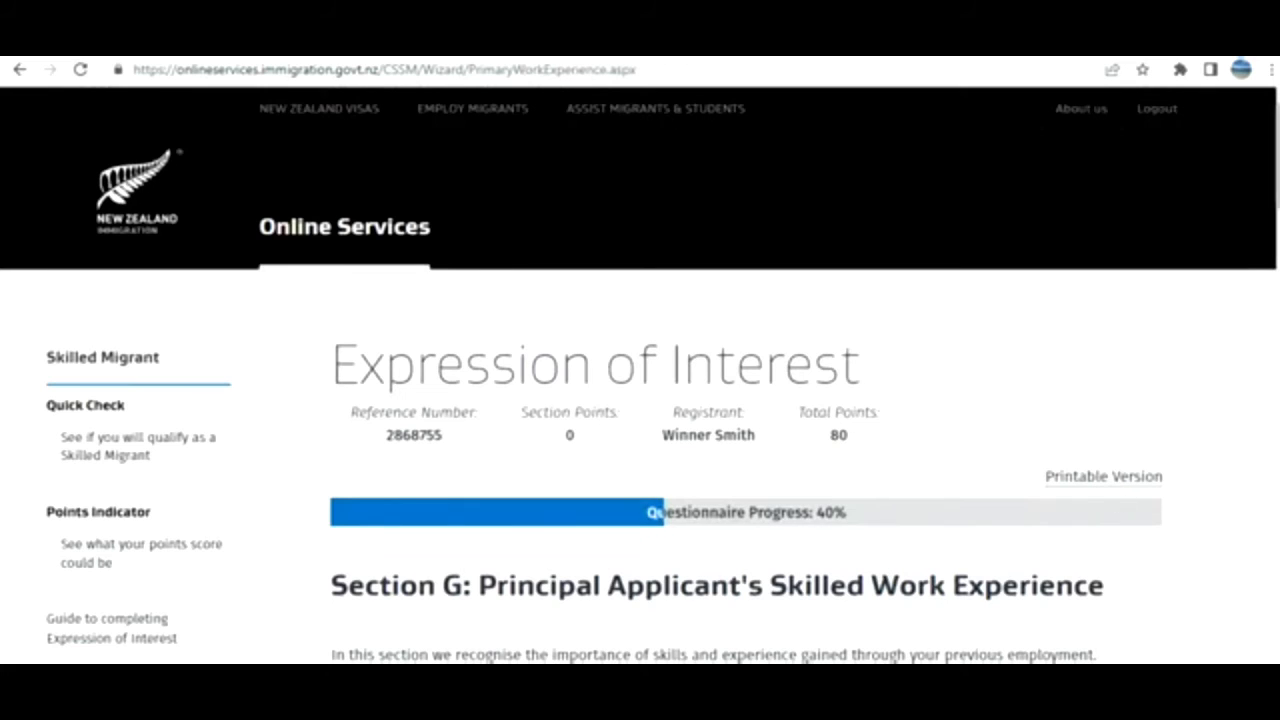
# Read the Section G eligibility criteria, highlighting the first three criteria in turn.
pyautogui.scroll(-3, 640, 400)
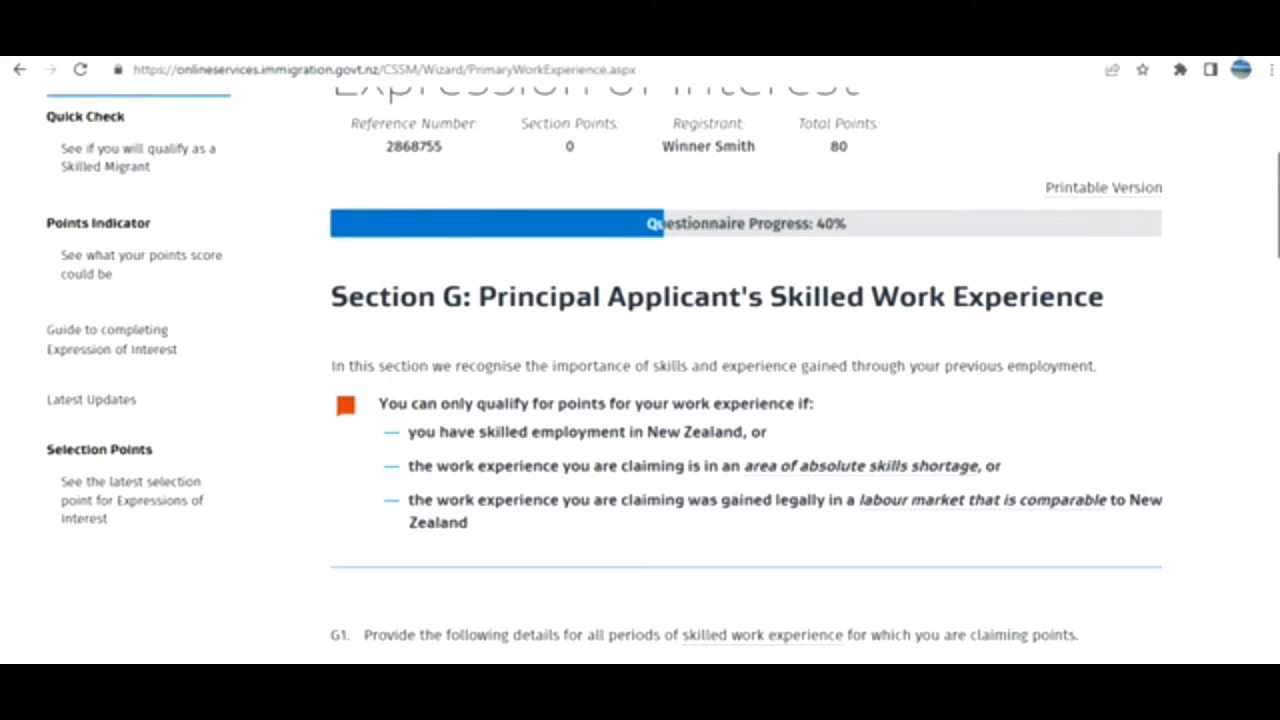
pyautogui.scroll(-1, 725, 325)
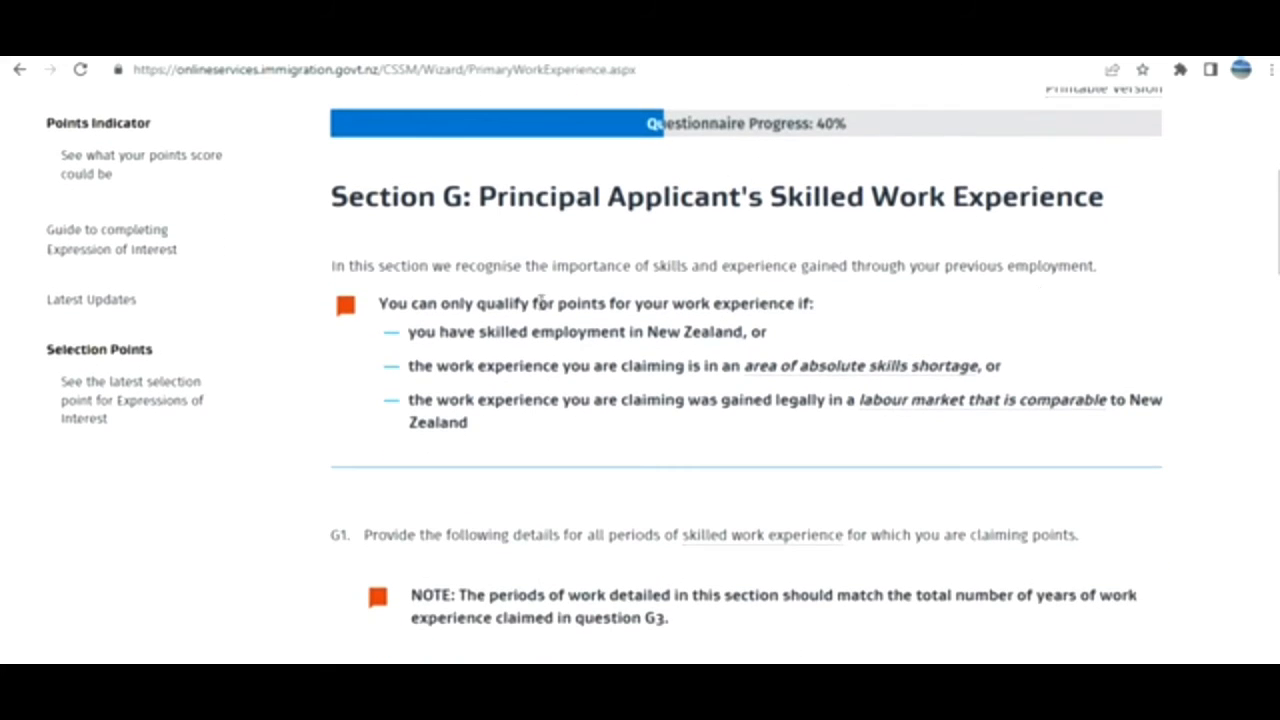
pyautogui.moveTo(540, 301); pyautogui.dragTo(682, 331)
pyautogui.click(664, 321)
pyautogui.moveTo(572, 366); pyautogui.dragTo(727, 366)
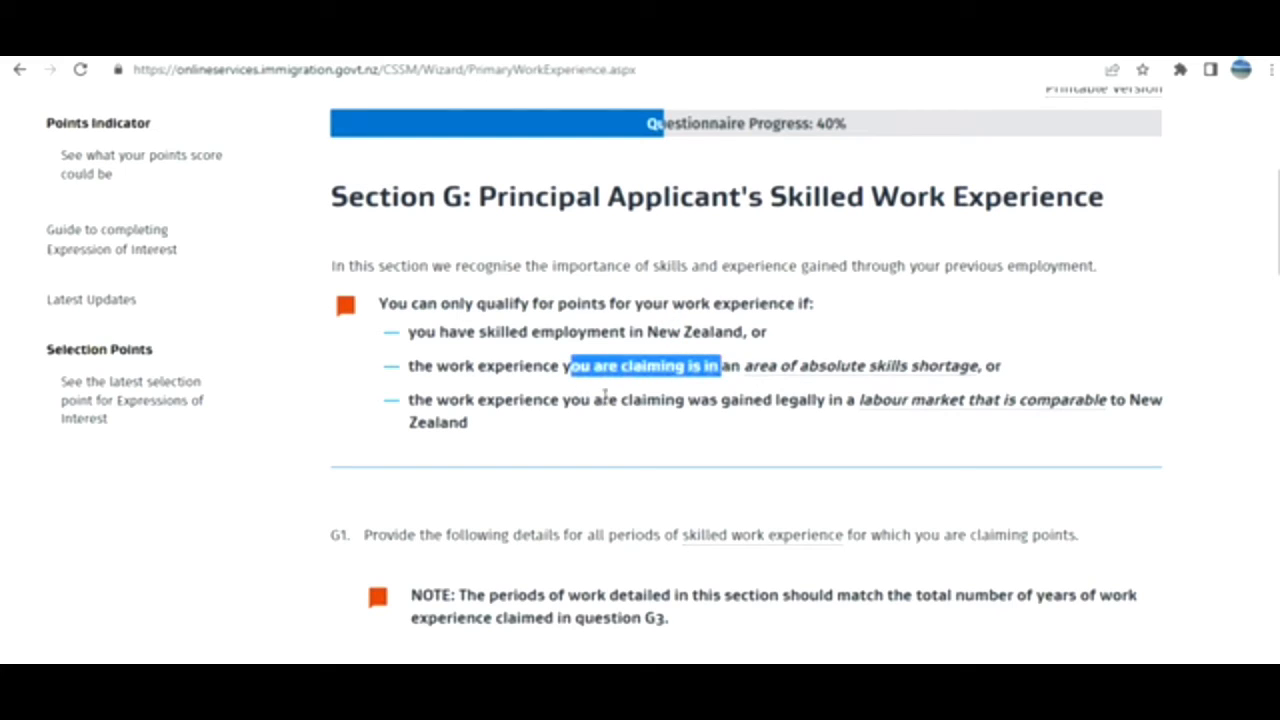
pyautogui.moveTo(604, 397); pyautogui.dragTo(835, 452)
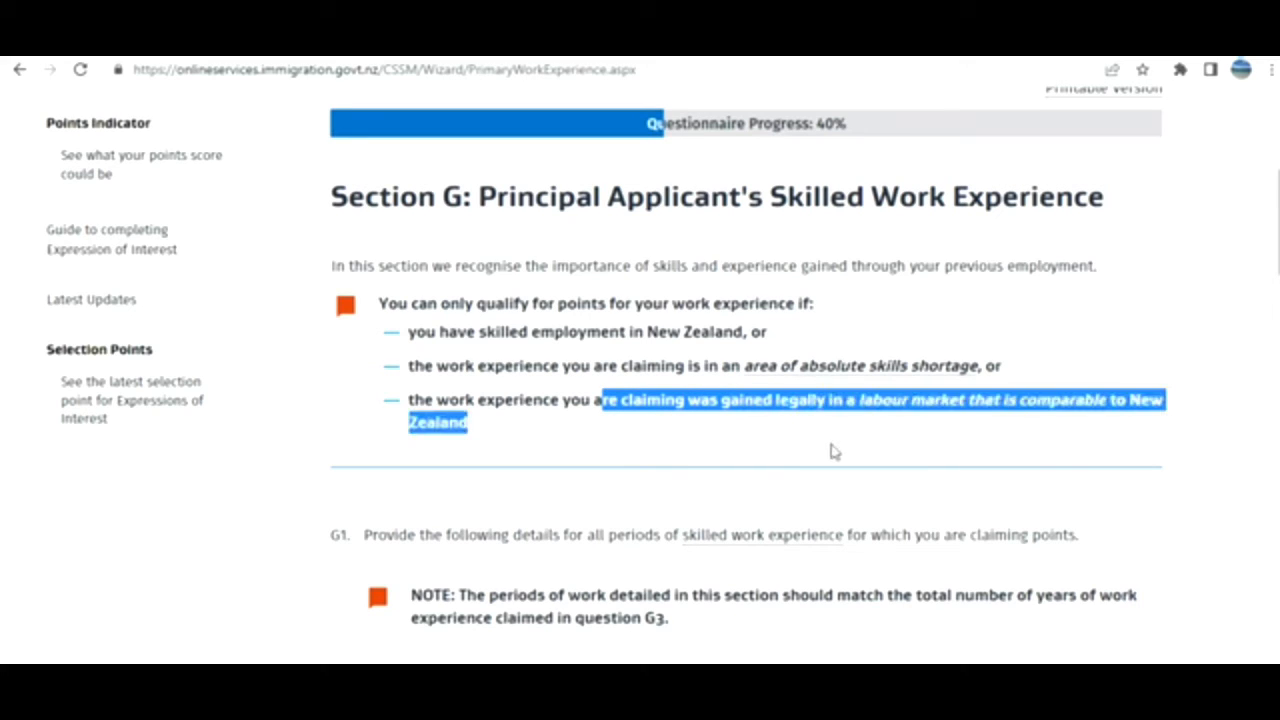
pyautogui.click(835, 452)
# Scroll down to the empty G1 work-experience entry fields.
pyautogui.scroll(-5, 746, 400)
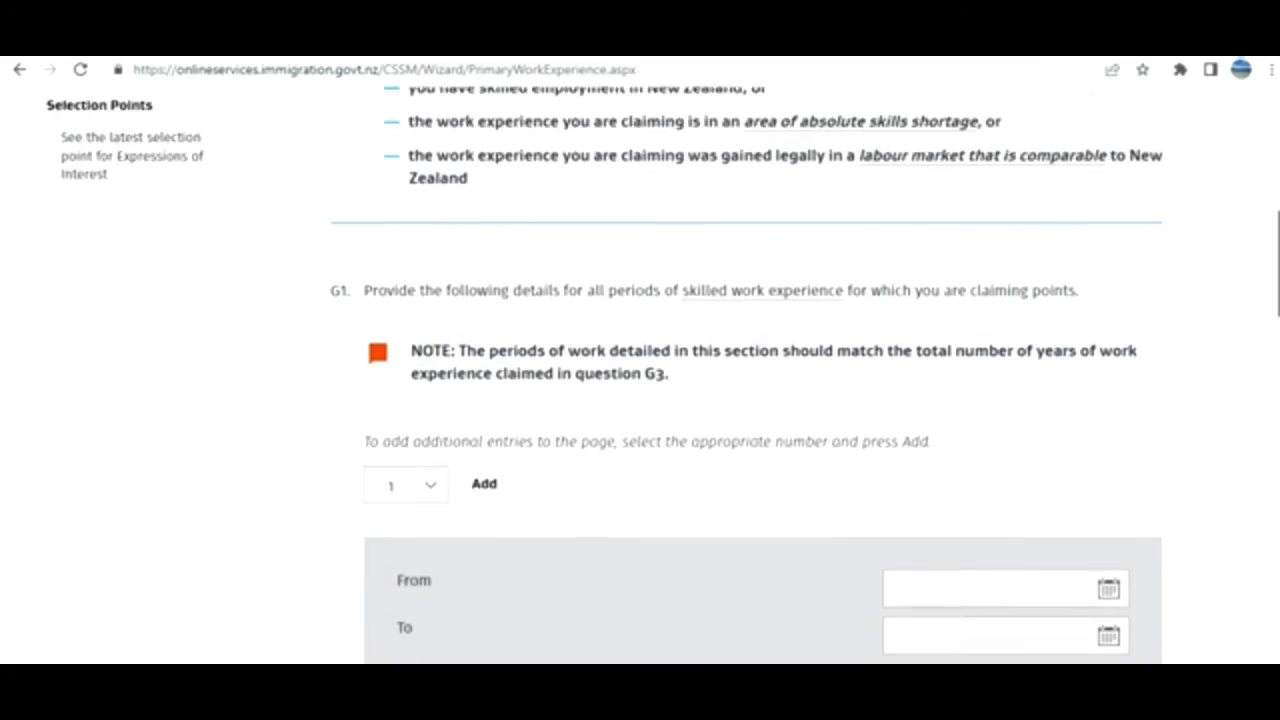
pyautogui.scroll(-3, 762, 400)
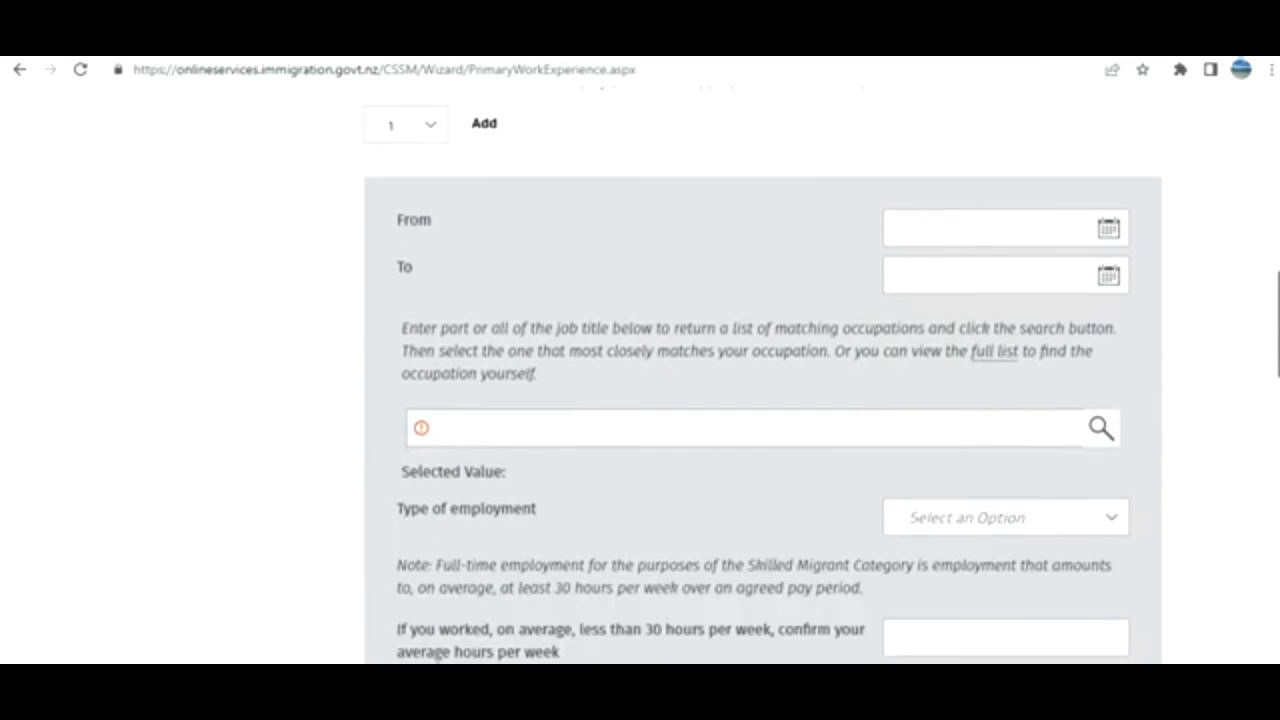
pyautogui.scroll(-2, 762, 400)
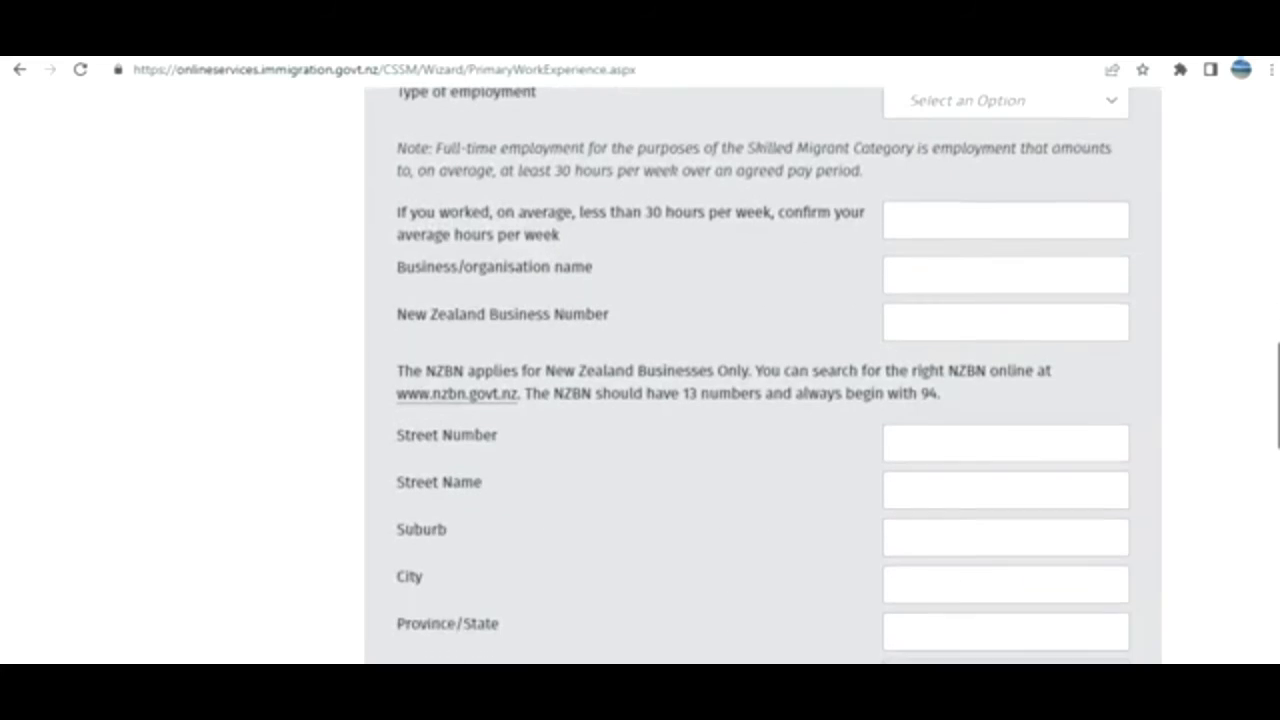
pyautogui.moveTo(1278, 362); pyautogui.dragTo(1270, 284)
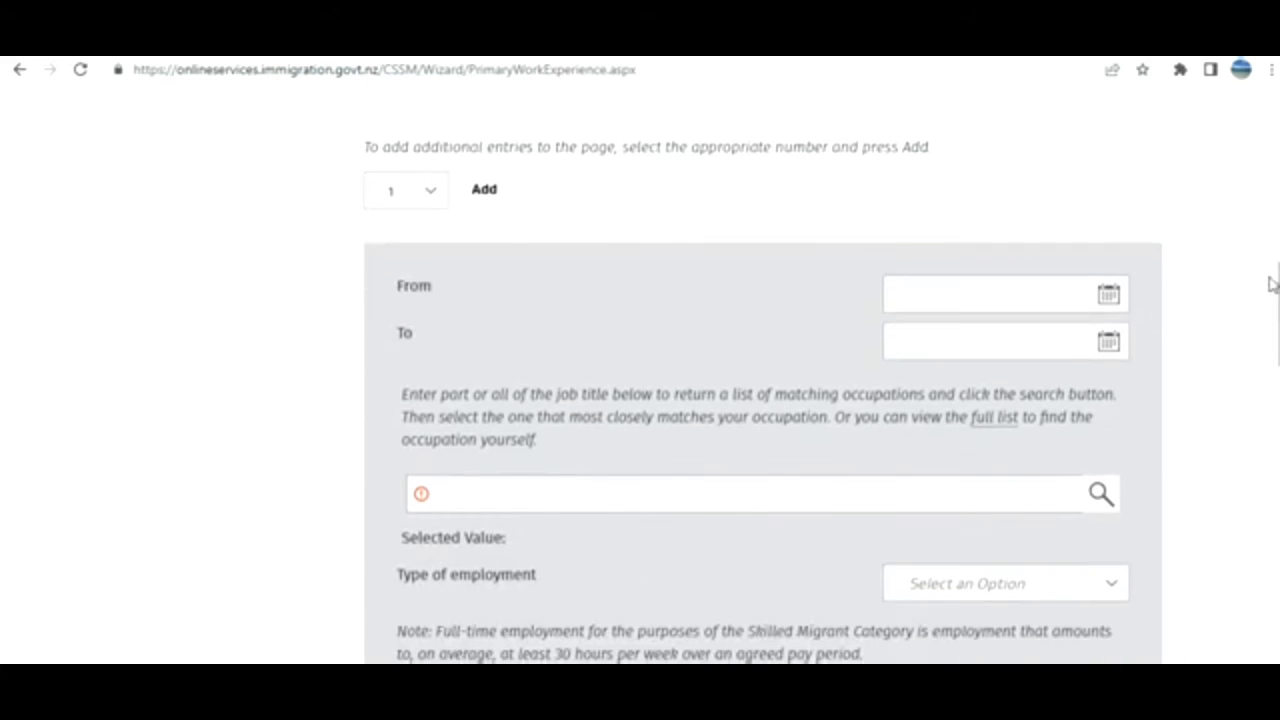
# Set the G1 From date to 7 July 2018 using the calendar.
pyautogui.click(1108, 295)
pyautogui.click(1097, 354)
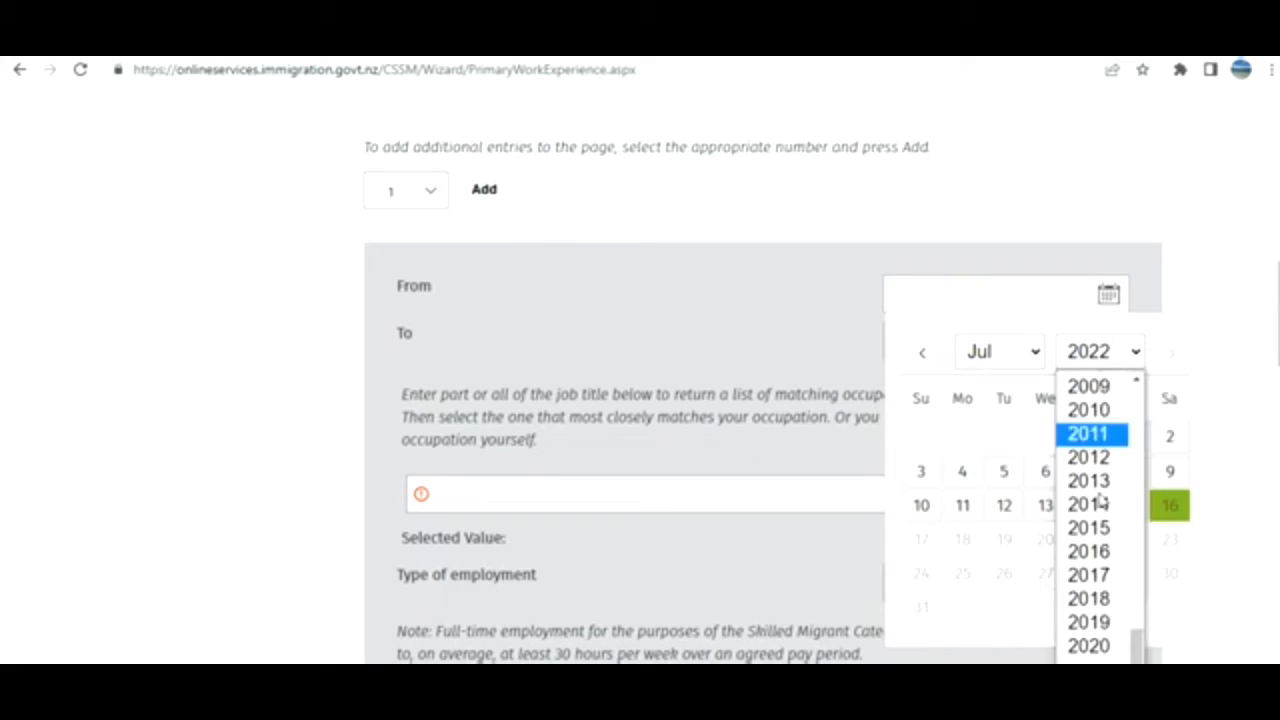
pyautogui.click(1100, 598)
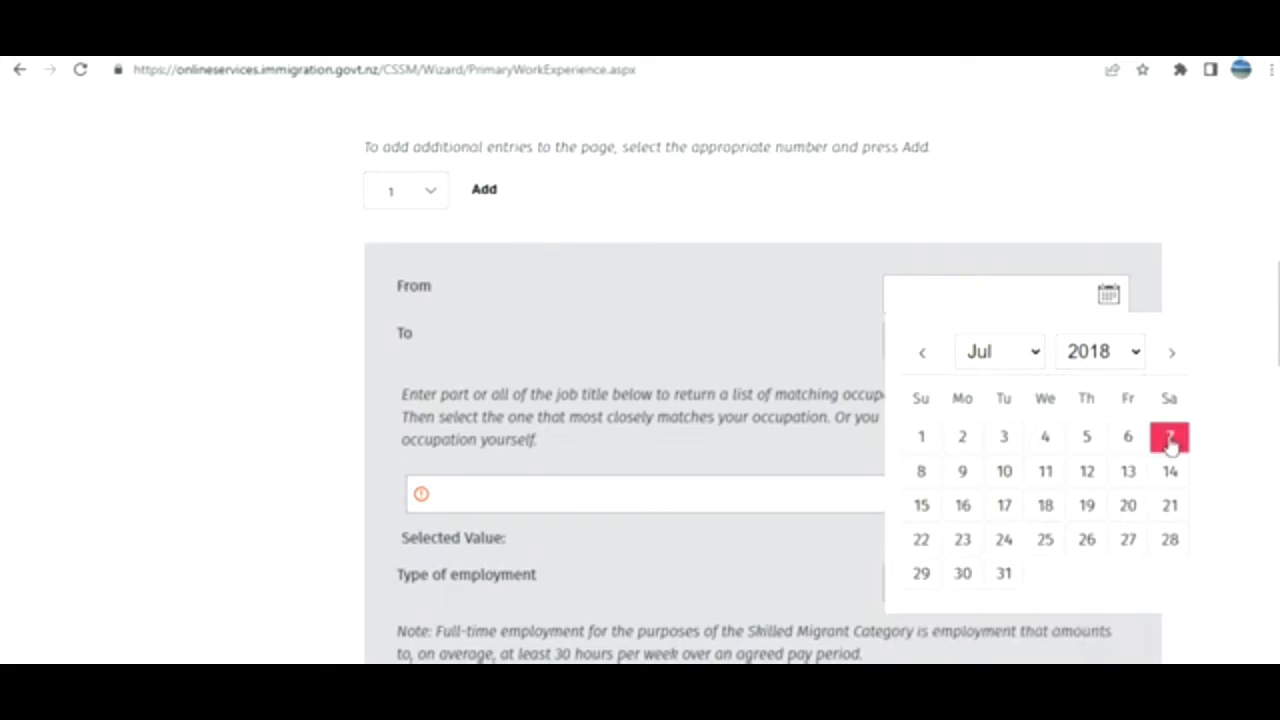
pyautogui.click(1169, 437)
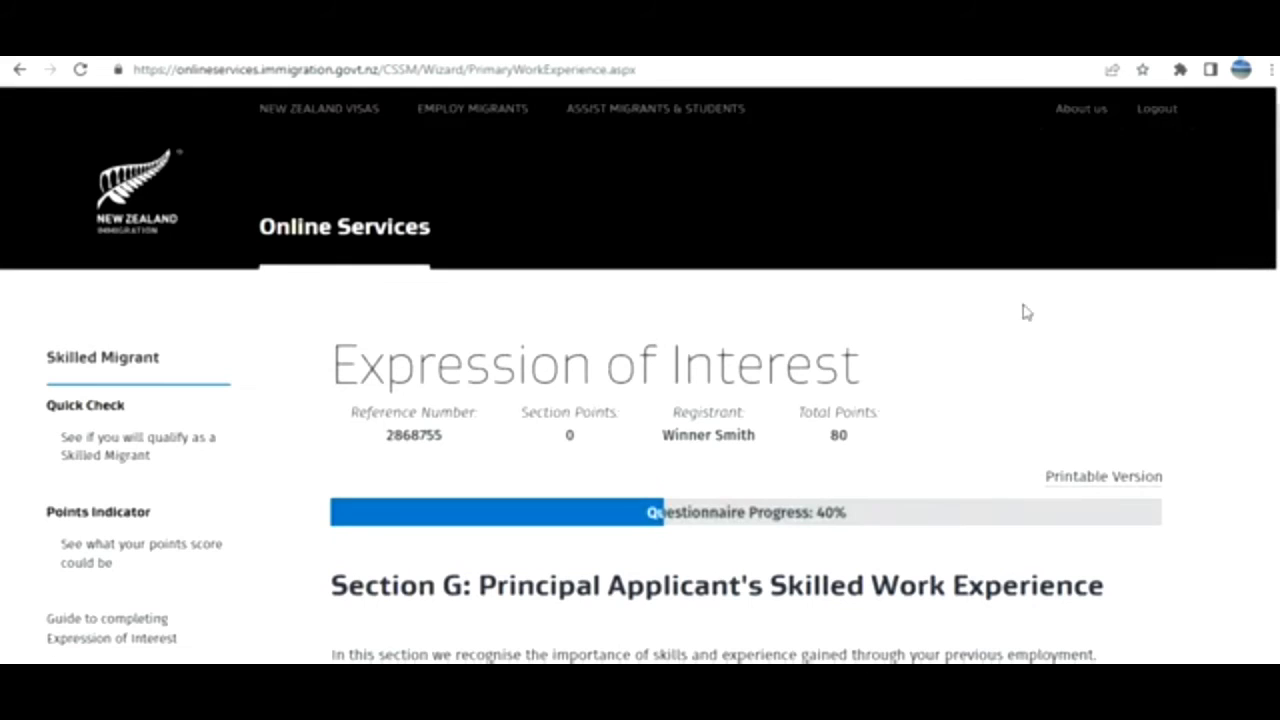
# Set the G1 type of employment to Full-time employee.
pyautogui.scroll(-12, 760, 400)
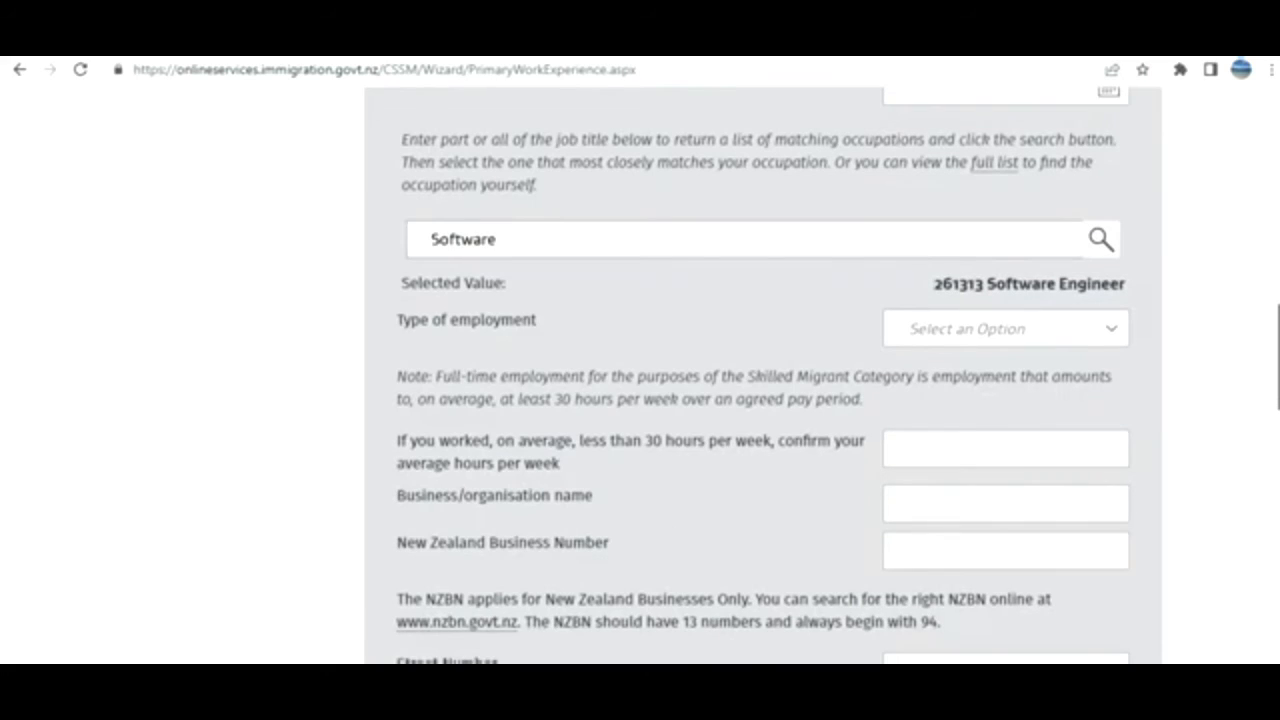
pyautogui.click(1073, 340)
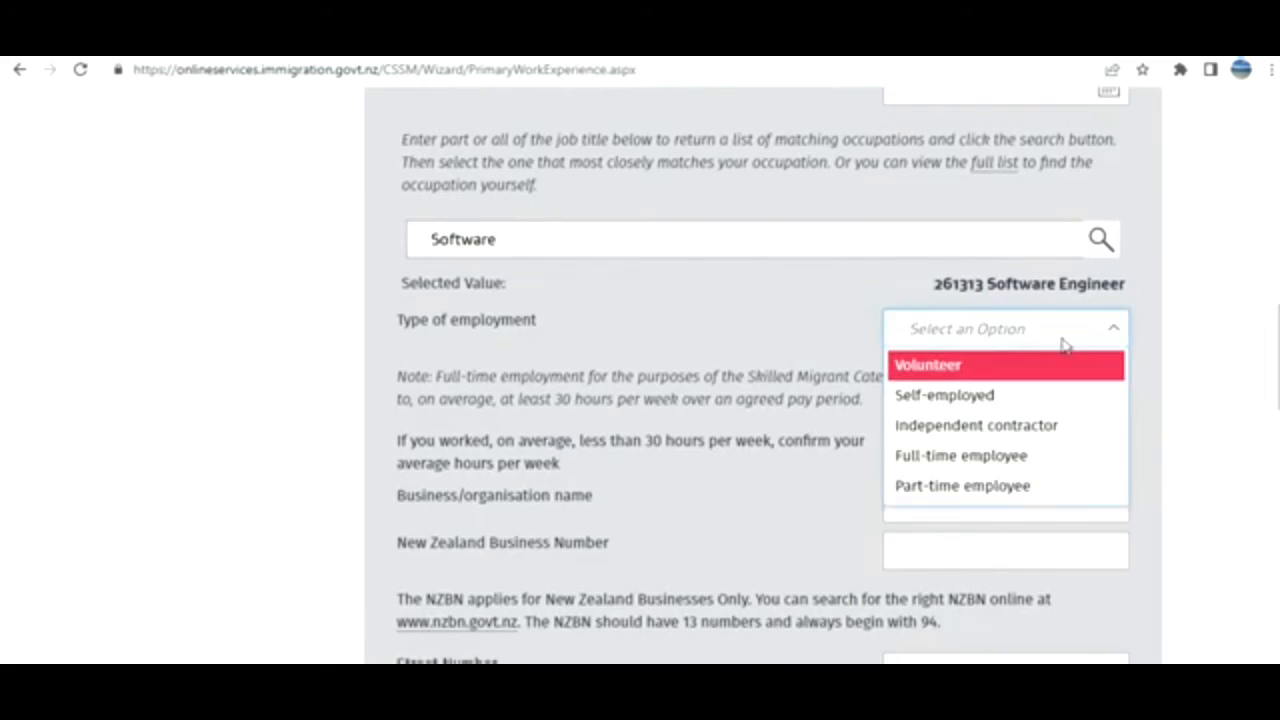
pyautogui.click(975, 457)
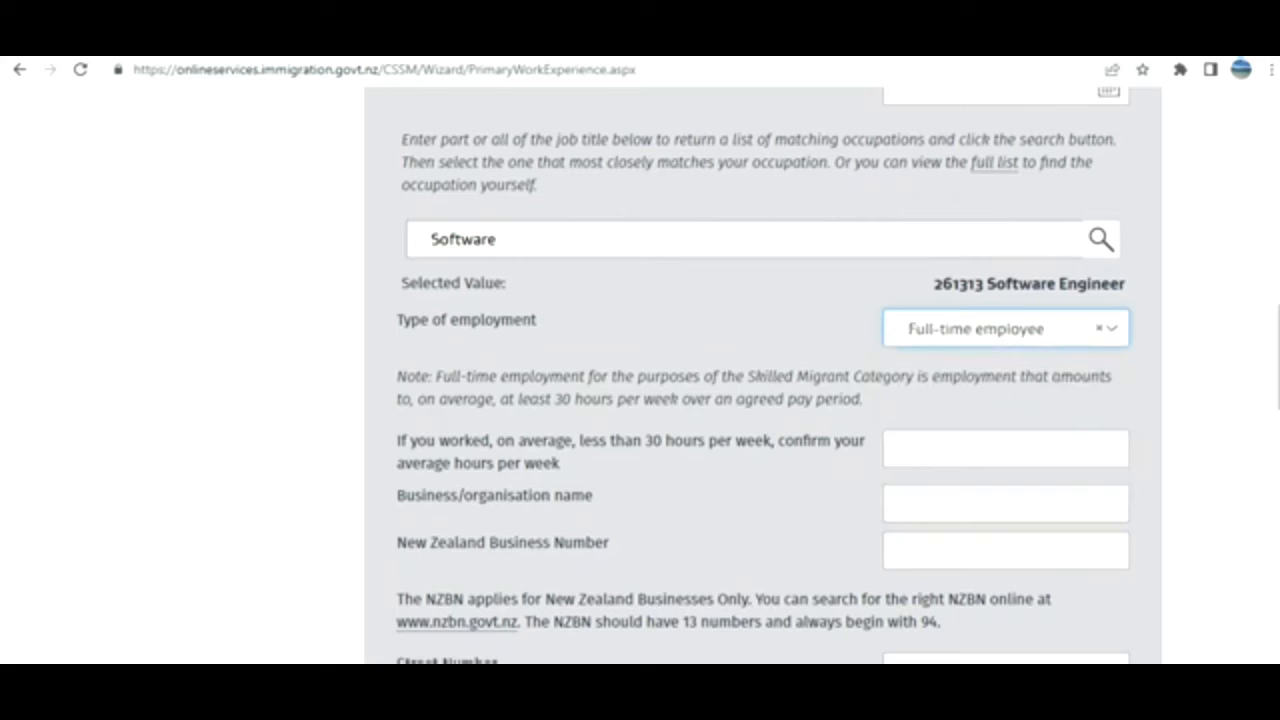
pyautogui.scroll(-2, 829, 323)
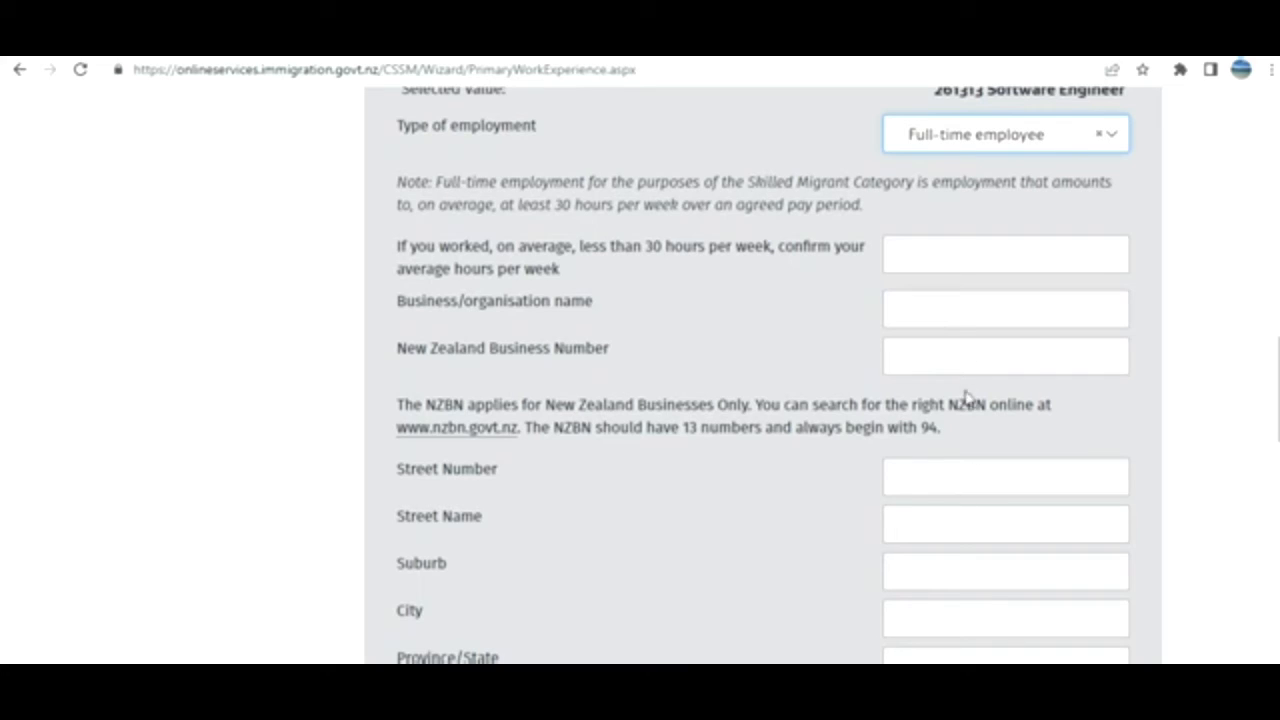
# Complete the employer address with country India and enter 'fvdsvdfvdfvdfvdf' as the explanation.
pyautogui.click(1037, 684)
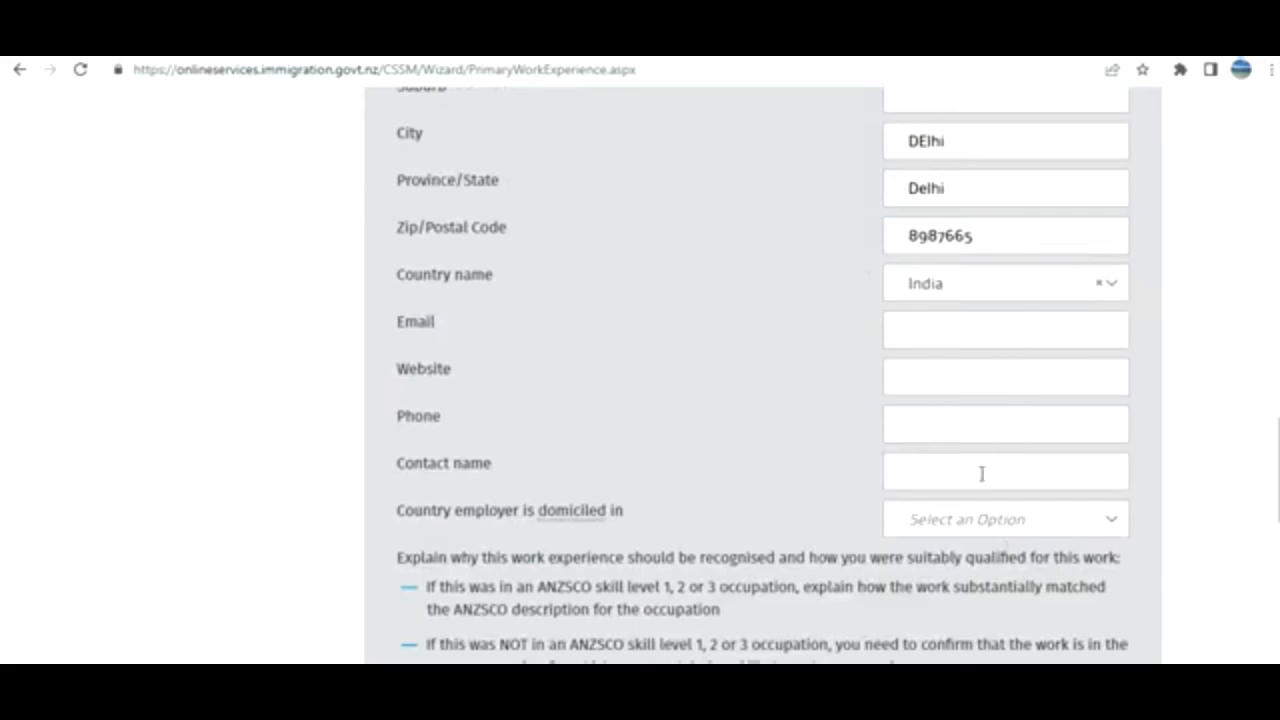
pyautogui.scroll(-4, 762, 375)
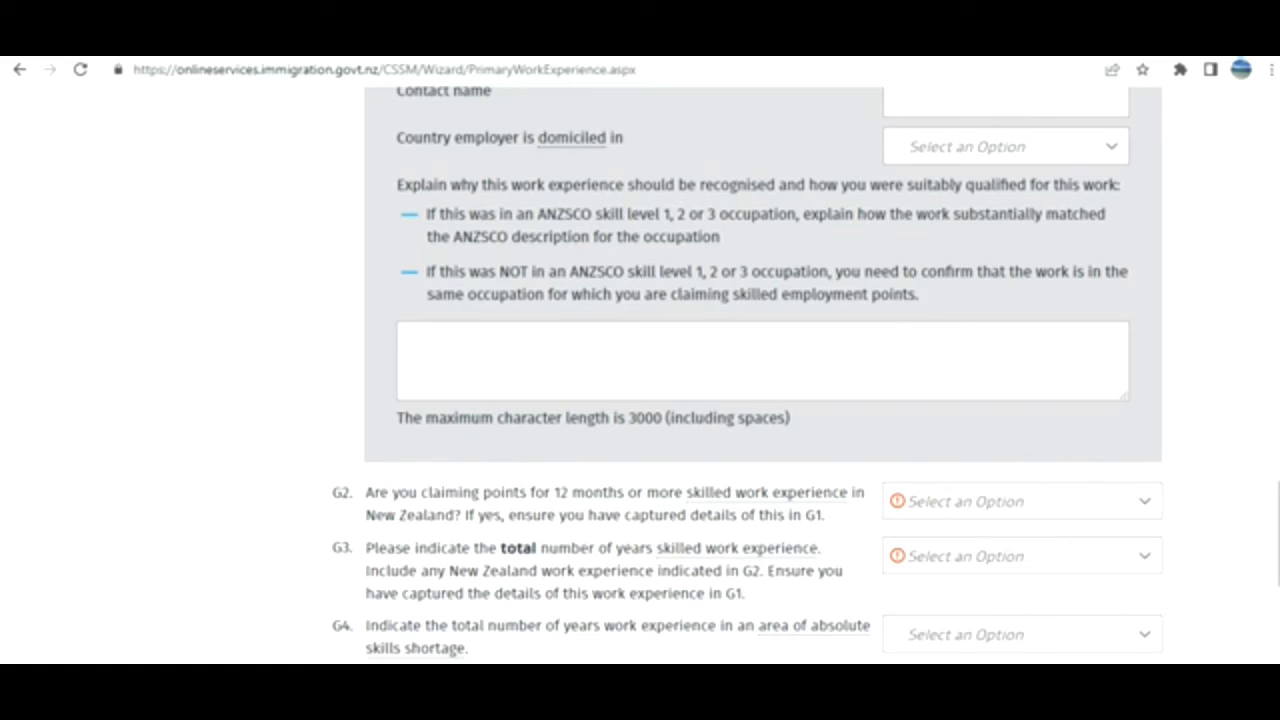
pyautogui.write('fvdsvdfvdfvdfvdf')
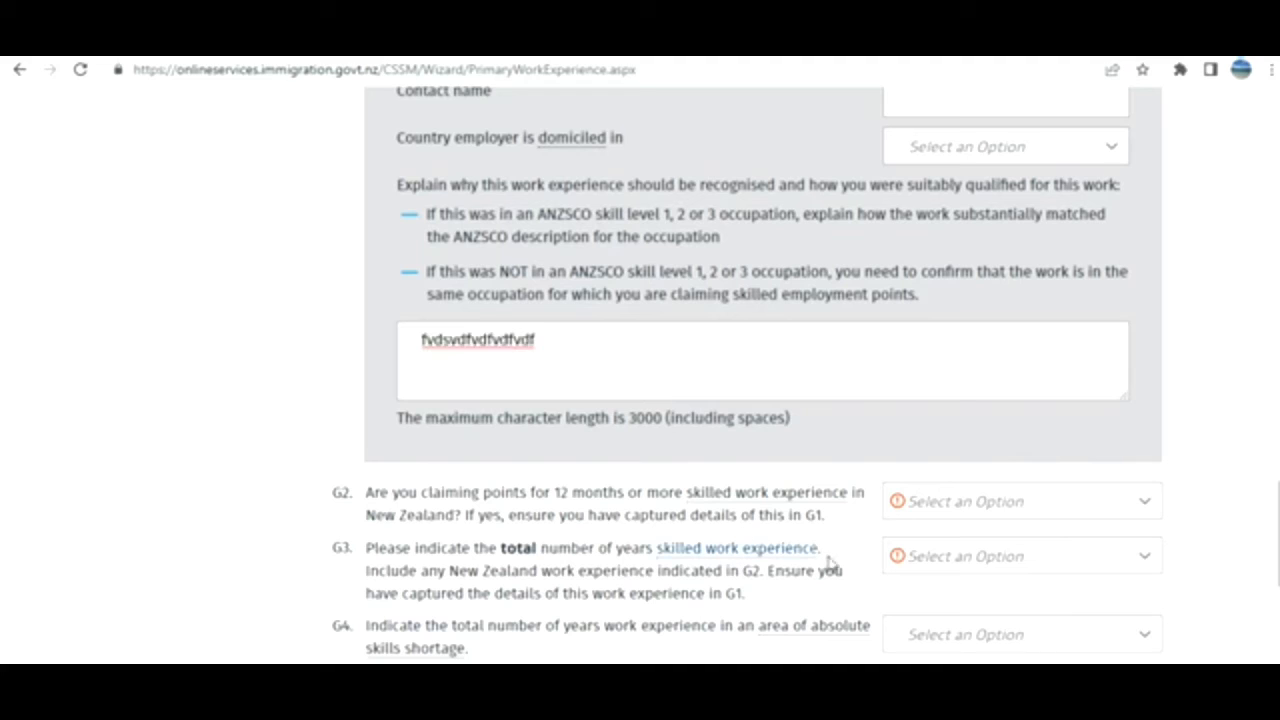
# Answer G2 No, G3 '4 but less than 6 years', and G4 '2 but less than 6 years'.
pyautogui.click(968, 510)
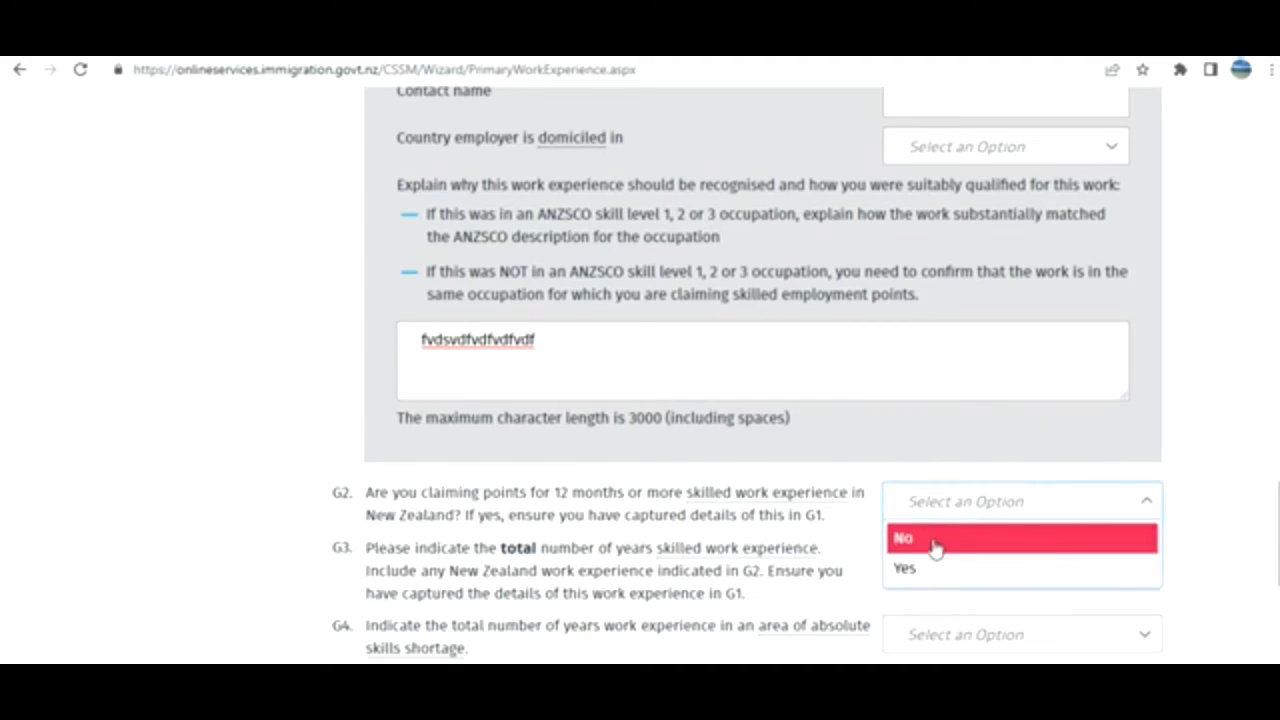
pyautogui.click(934, 540)
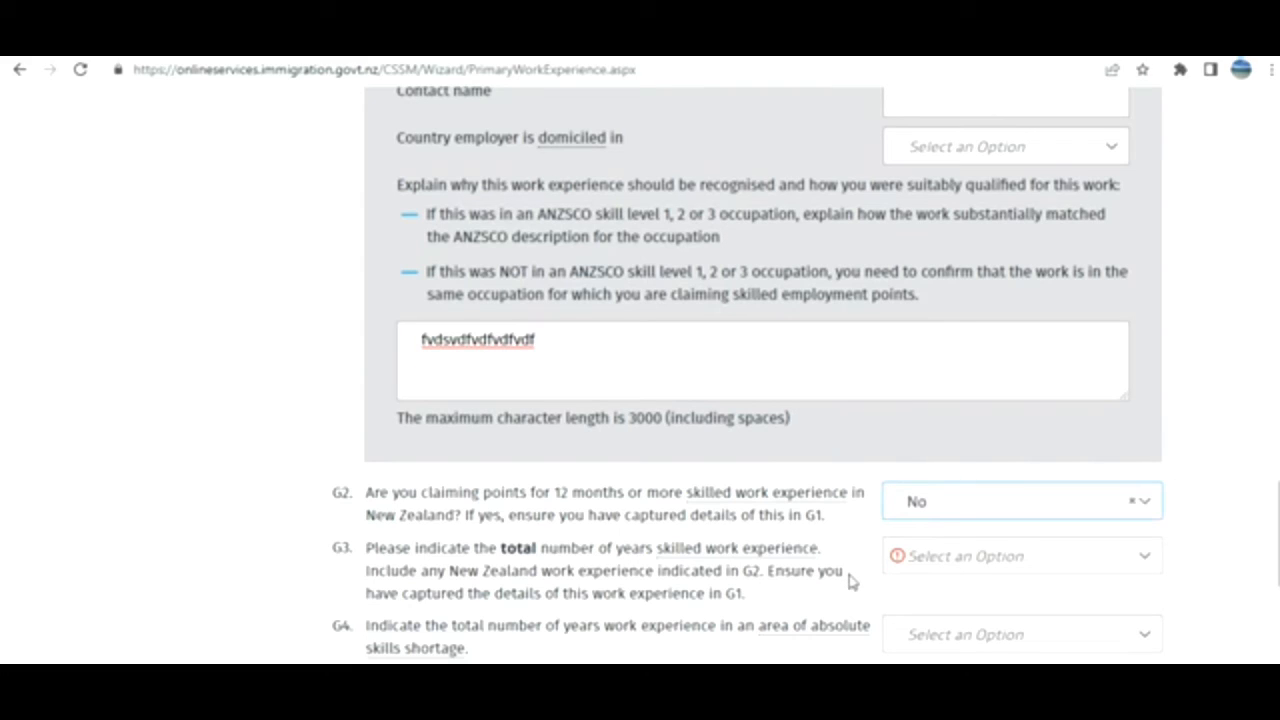
pyautogui.click(945, 575)
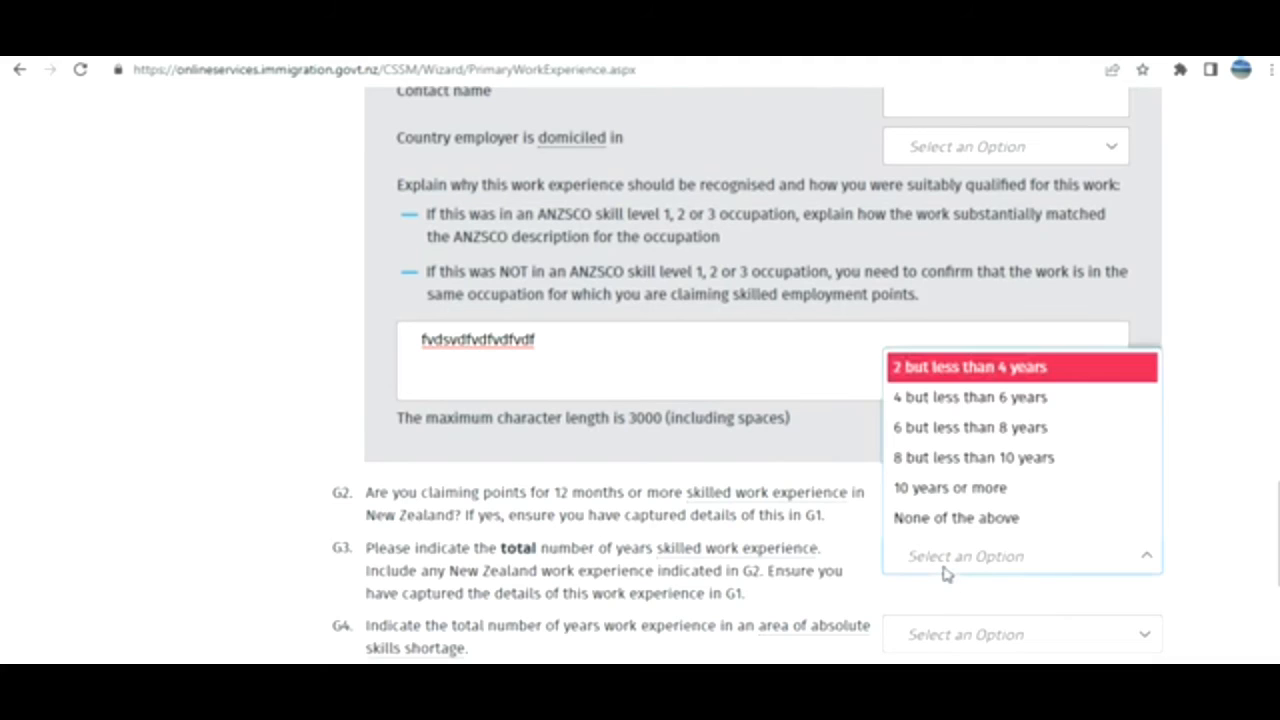
pyautogui.click(955, 399)
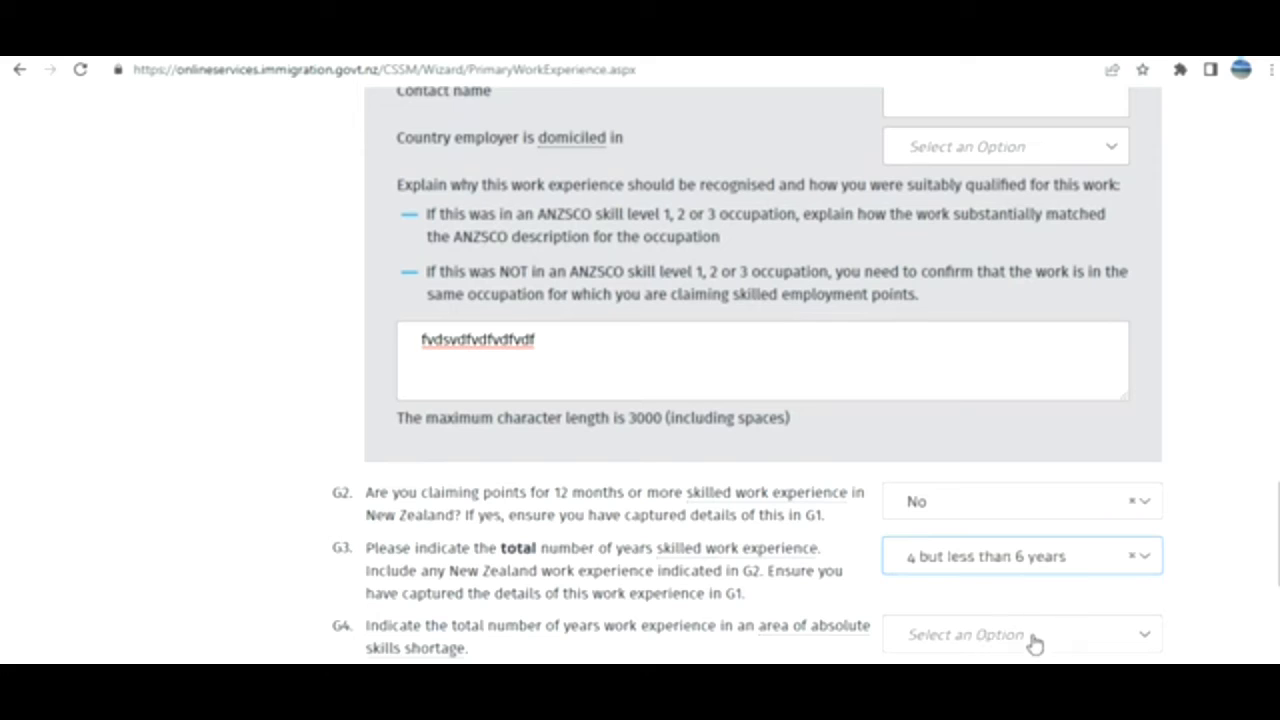
pyautogui.click(1036, 640)
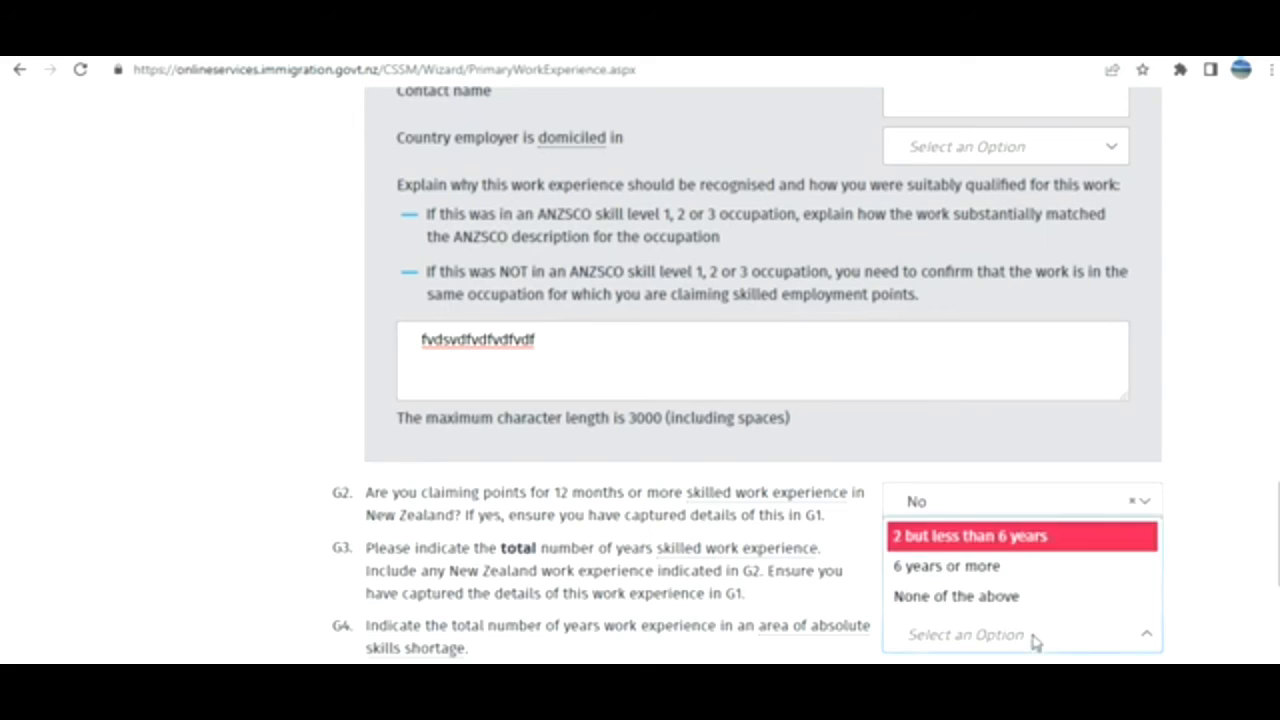
pyautogui.click(1005, 540)
# Choose Software Engineer as the absolute skills shortage occupation and continue, declining Chrome's address save.
pyautogui.scroll(-3, 1248, 502)
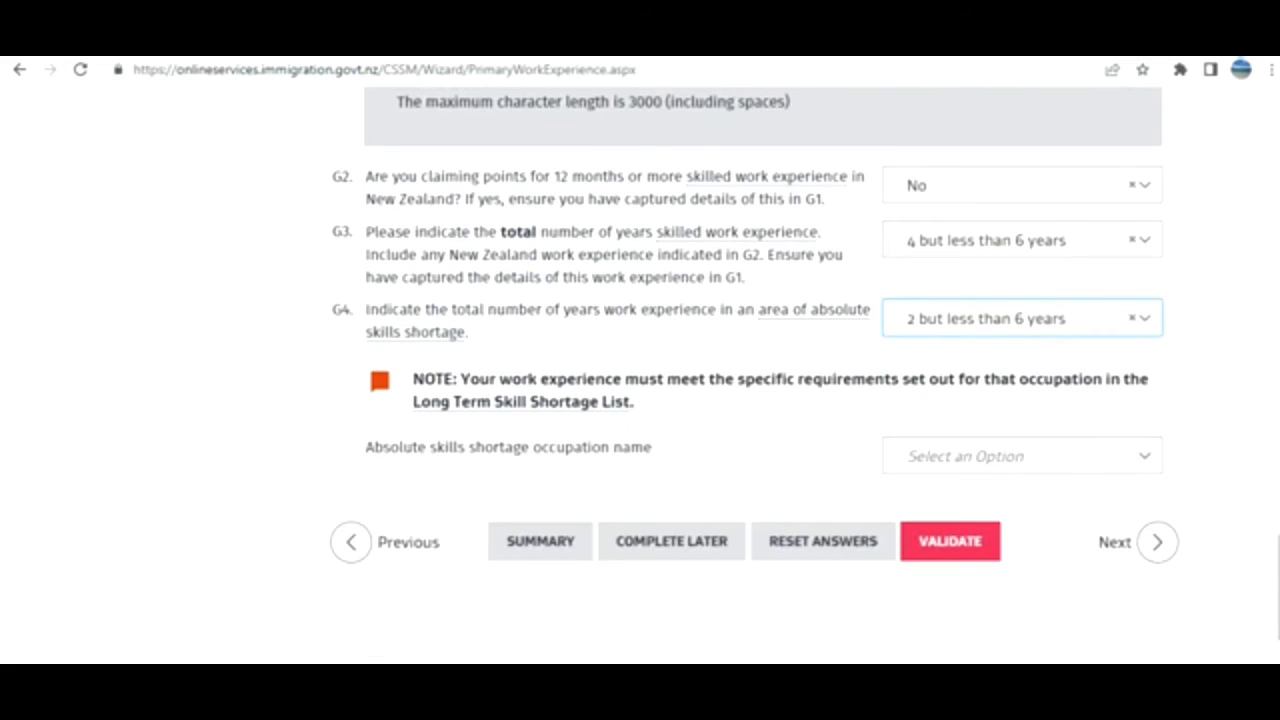
pyautogui.click(1143, 452)
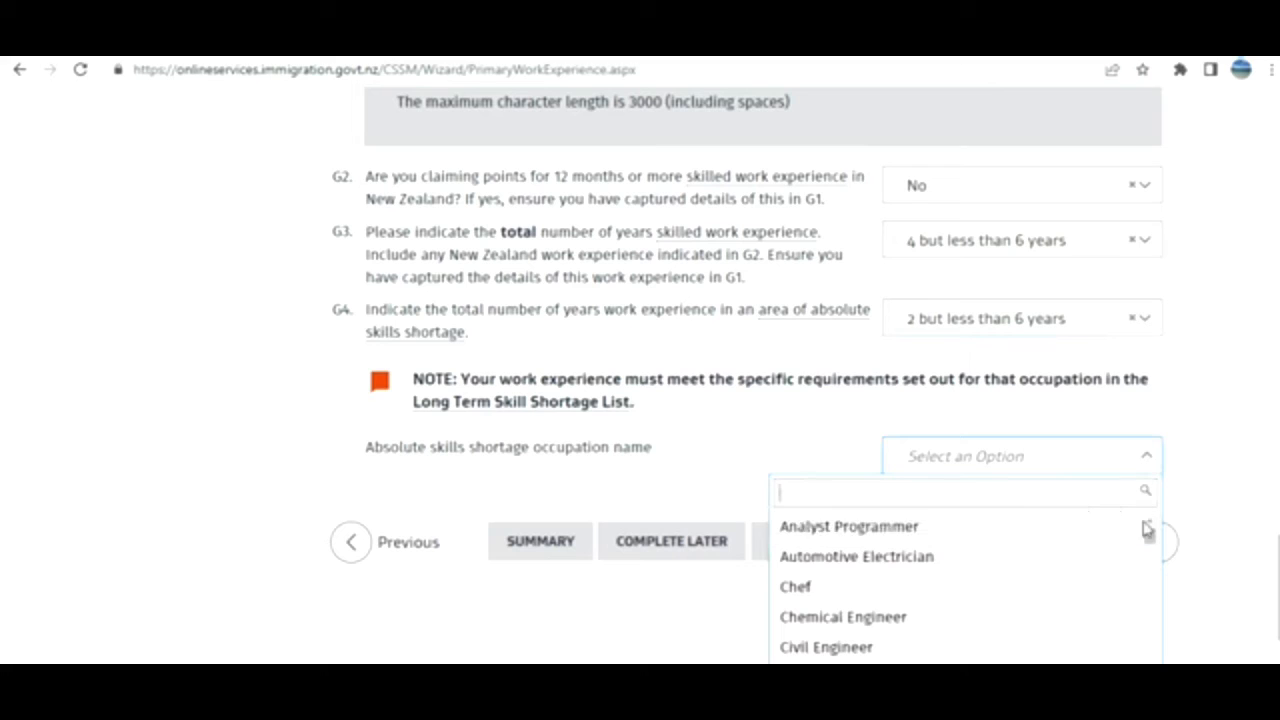
pyautogui.scroll(-2, 1071, 362)
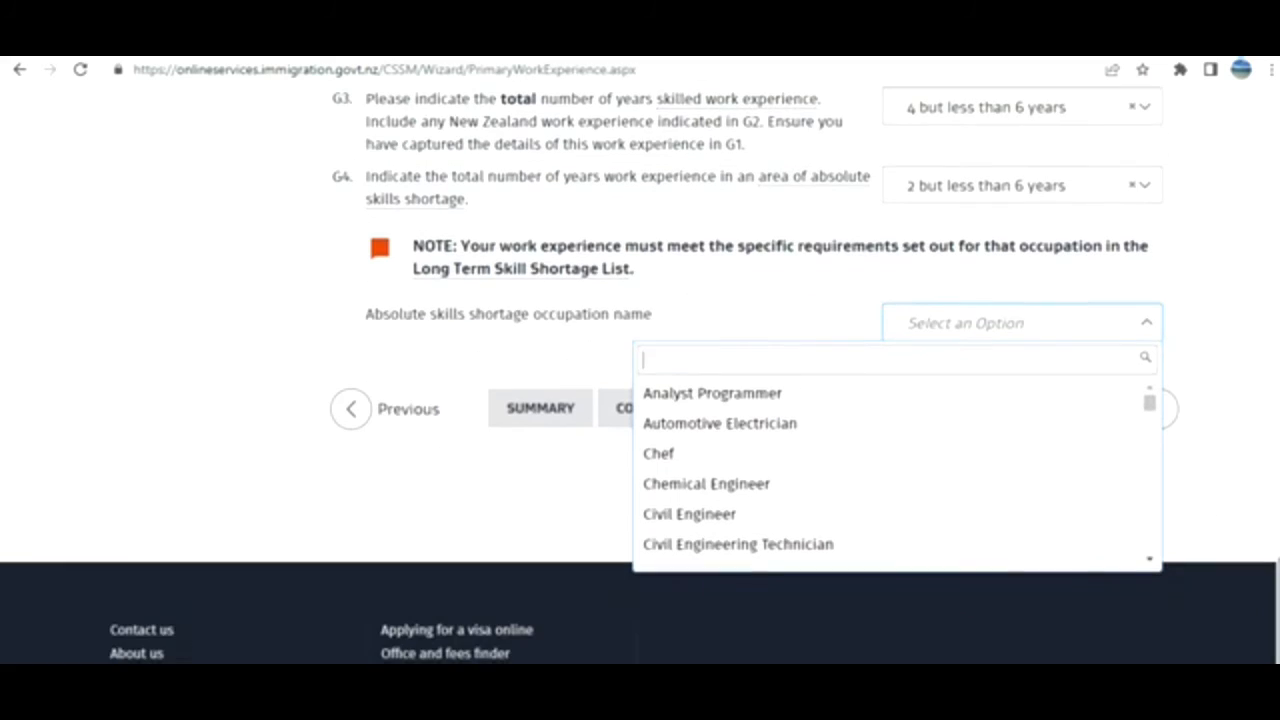
pyautogui.write('soft')
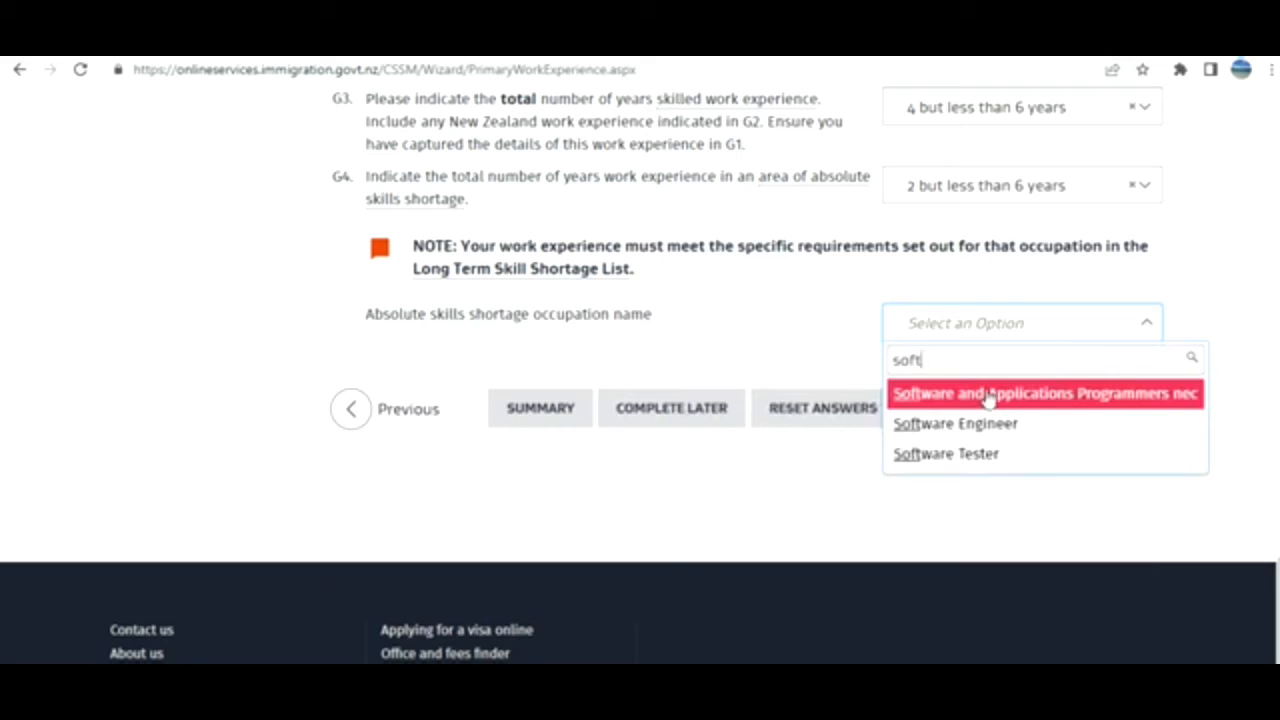
pyautogui.click(935, 425)
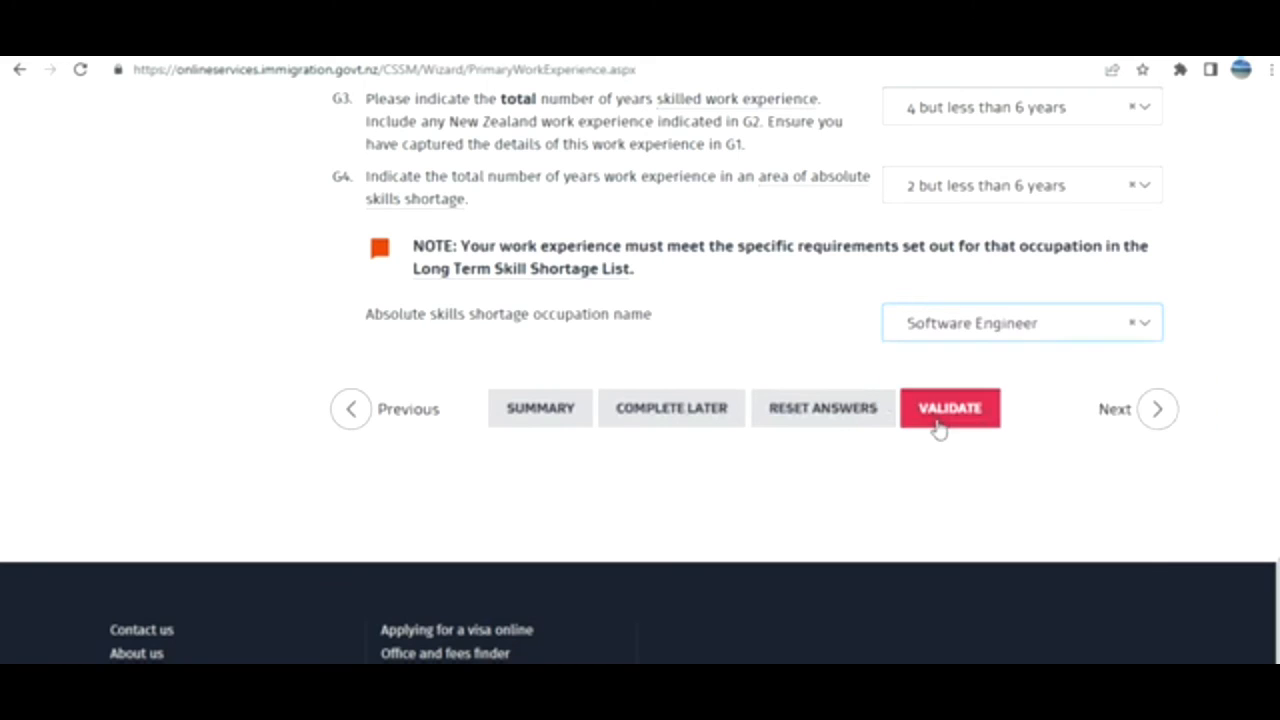
pyautogui.click(1137, 412)
pyautogui.click(1104, 339)
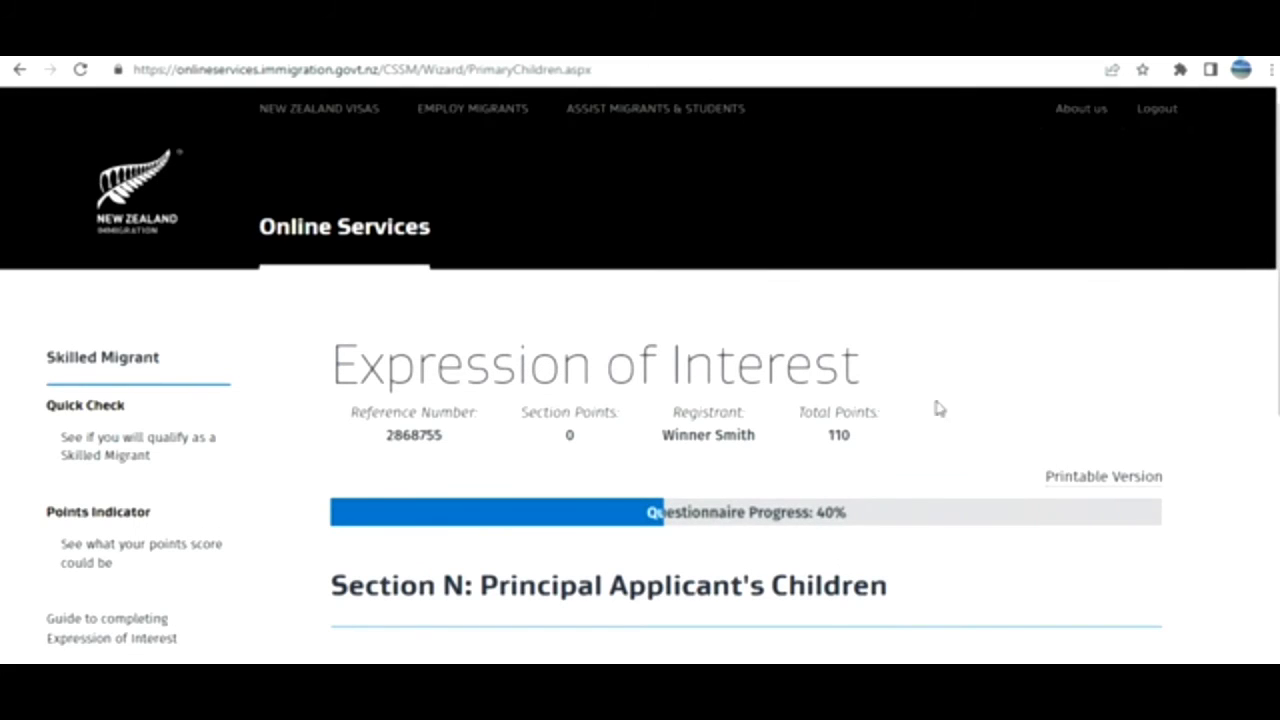
# Answer 0 to N1 on number of children and continue to the next section.
pyautogui.scroll(-2, 938, 408)
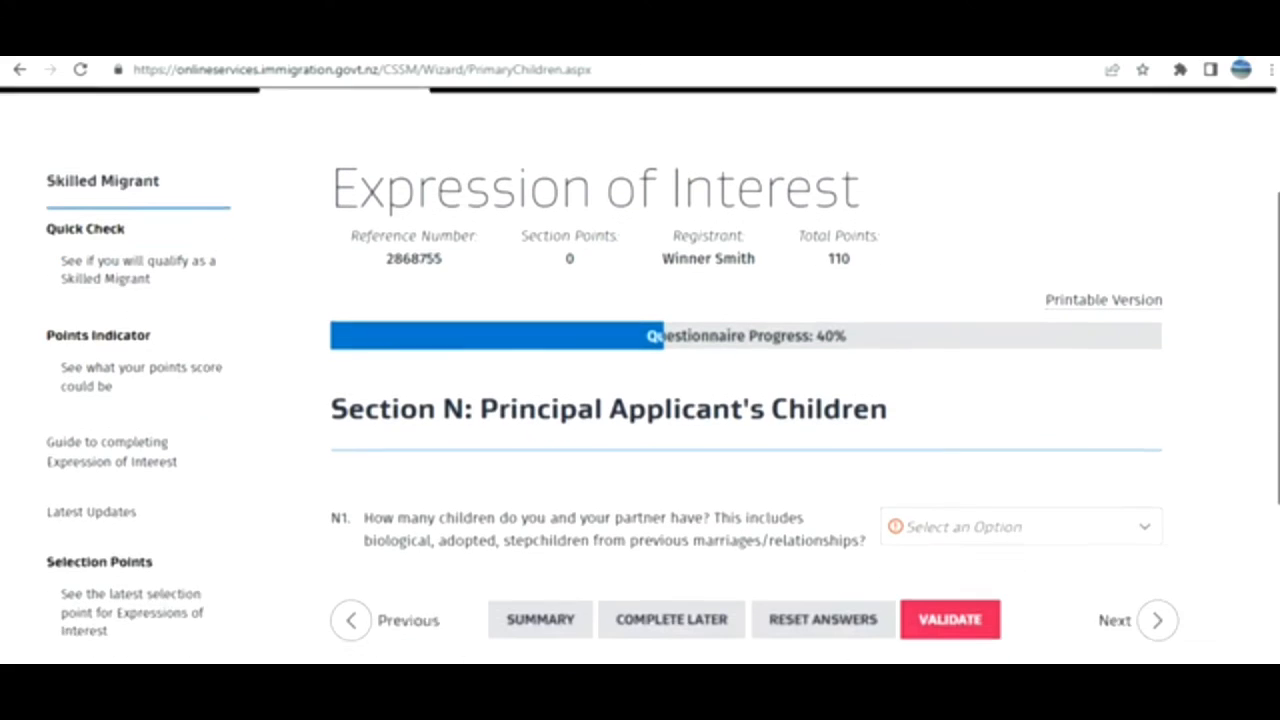
pyautogui.scroll(-1, 1106, 372)
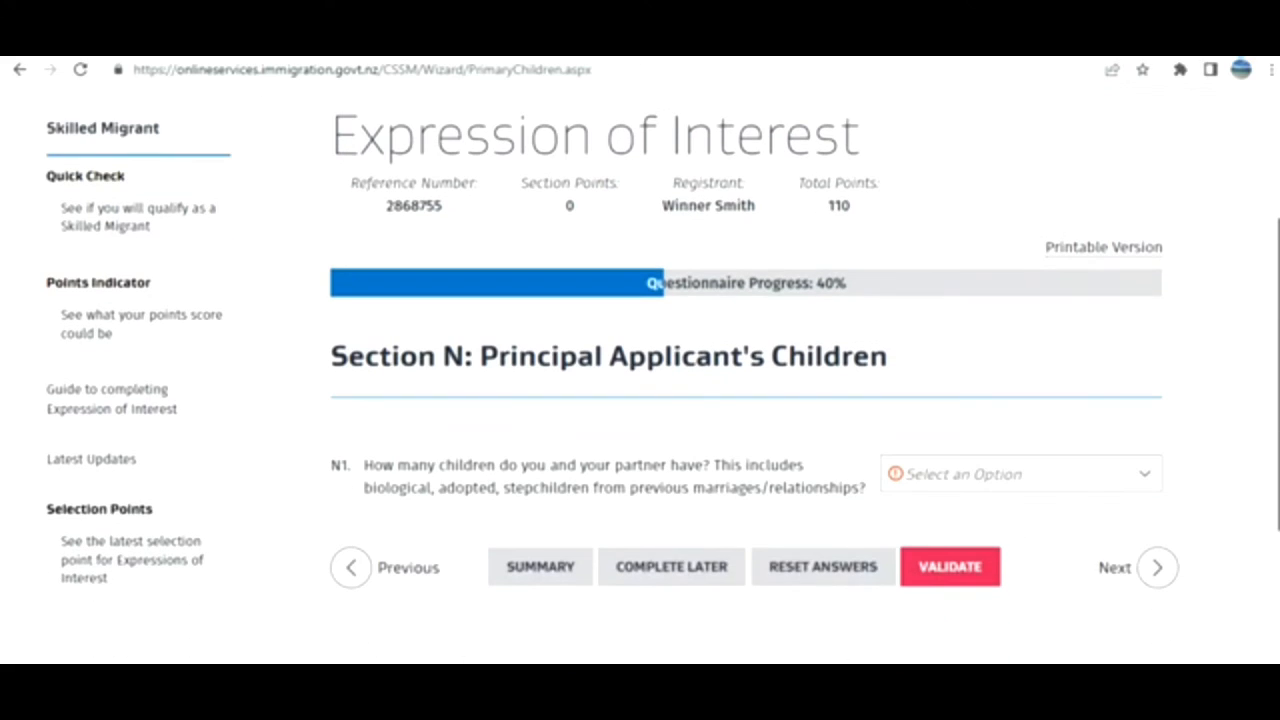
pyautogui.click(1121, 481)
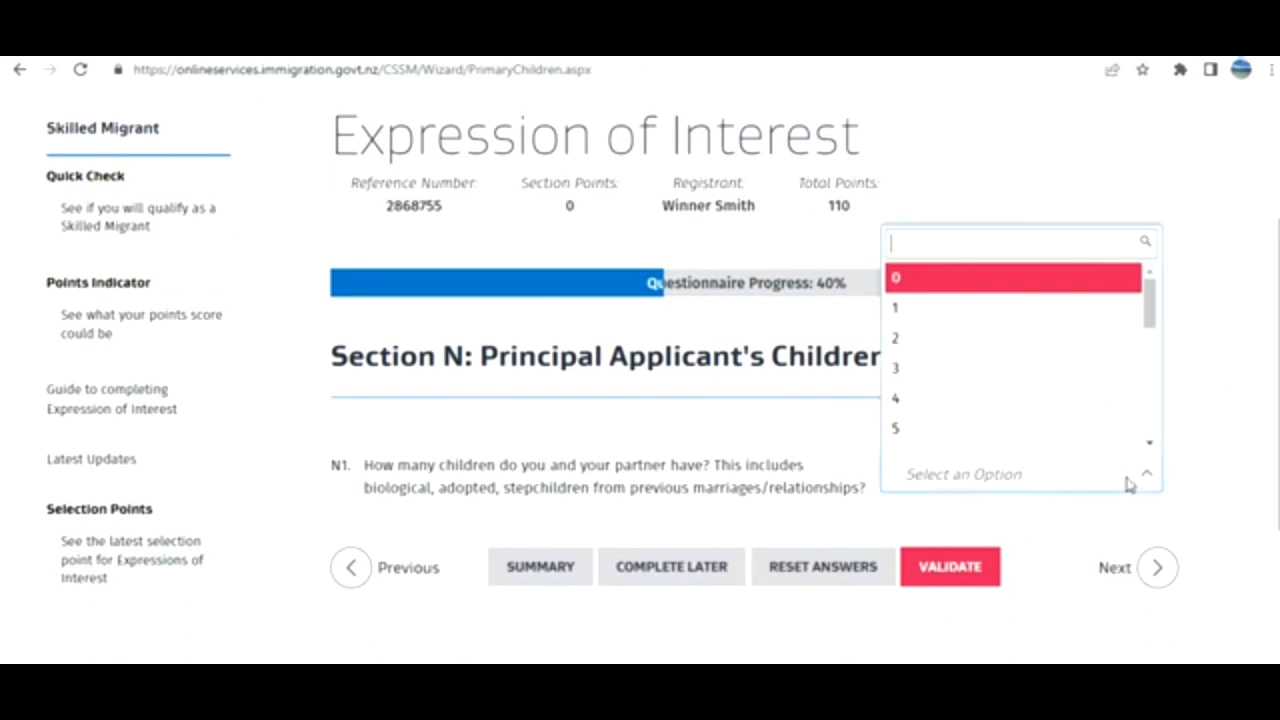
pyautogui.click(912, 281)
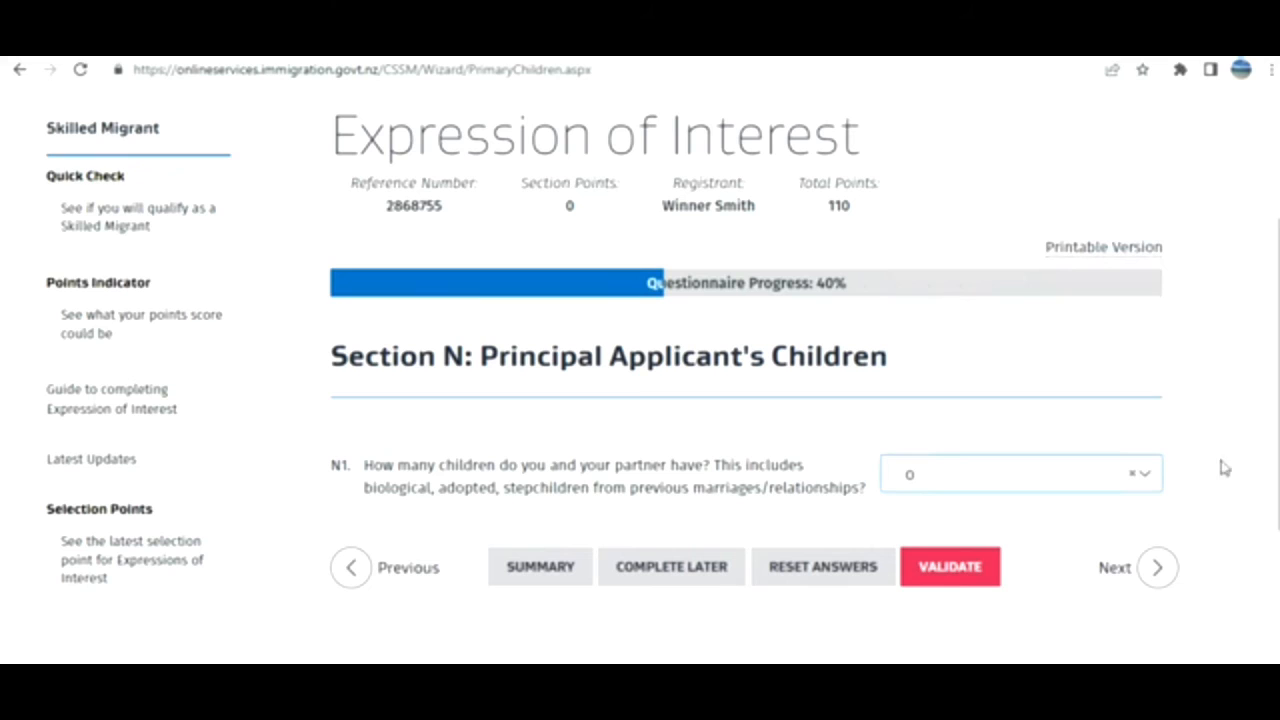
pyautogui.click(1121, 576)
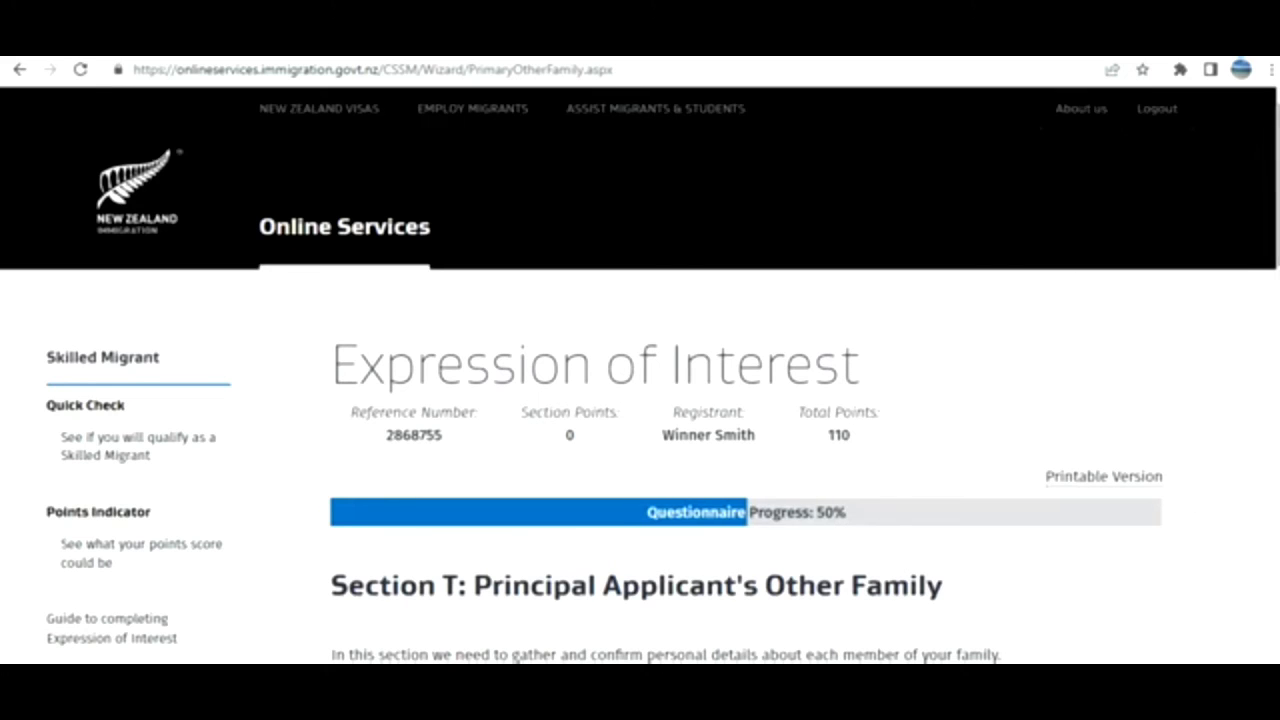
# Answer Yes to T1 about other family members not in the application.
pyautogui.scroll(-4, 1270, 259)
pyautogui.scroll(-1, 663, 375)
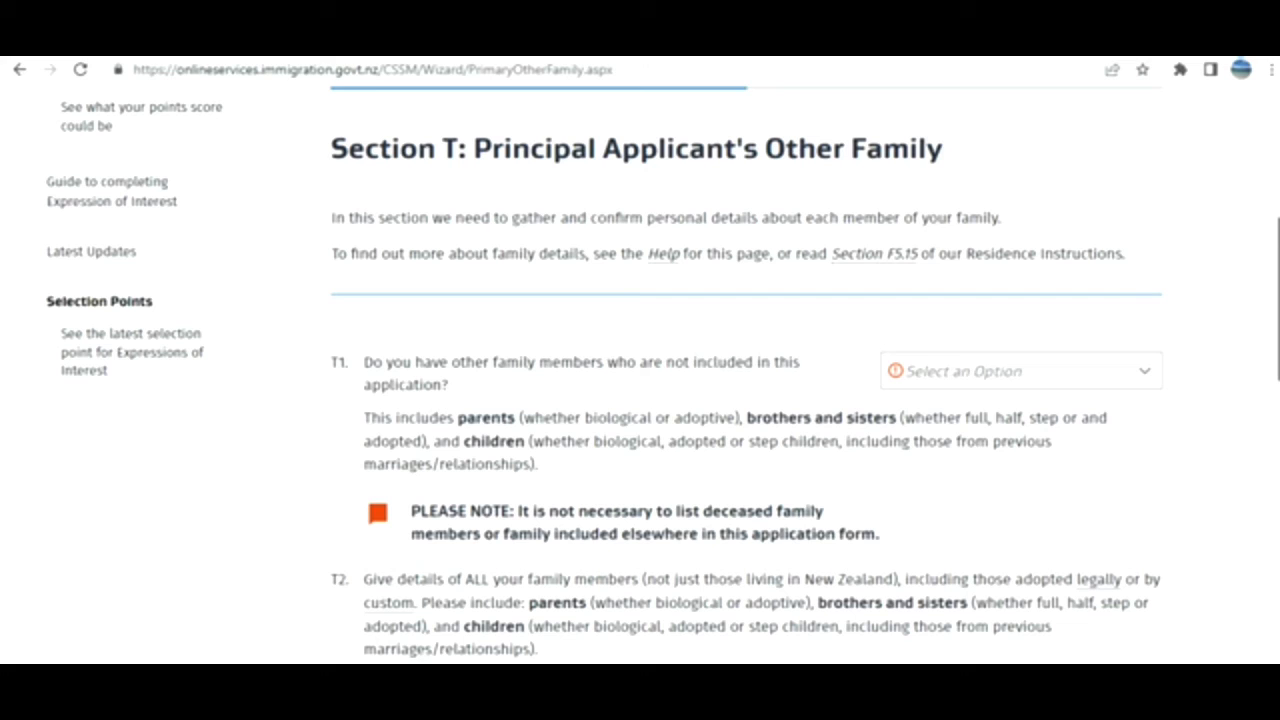
pyautogui.scroll(-1, 1086, 374)
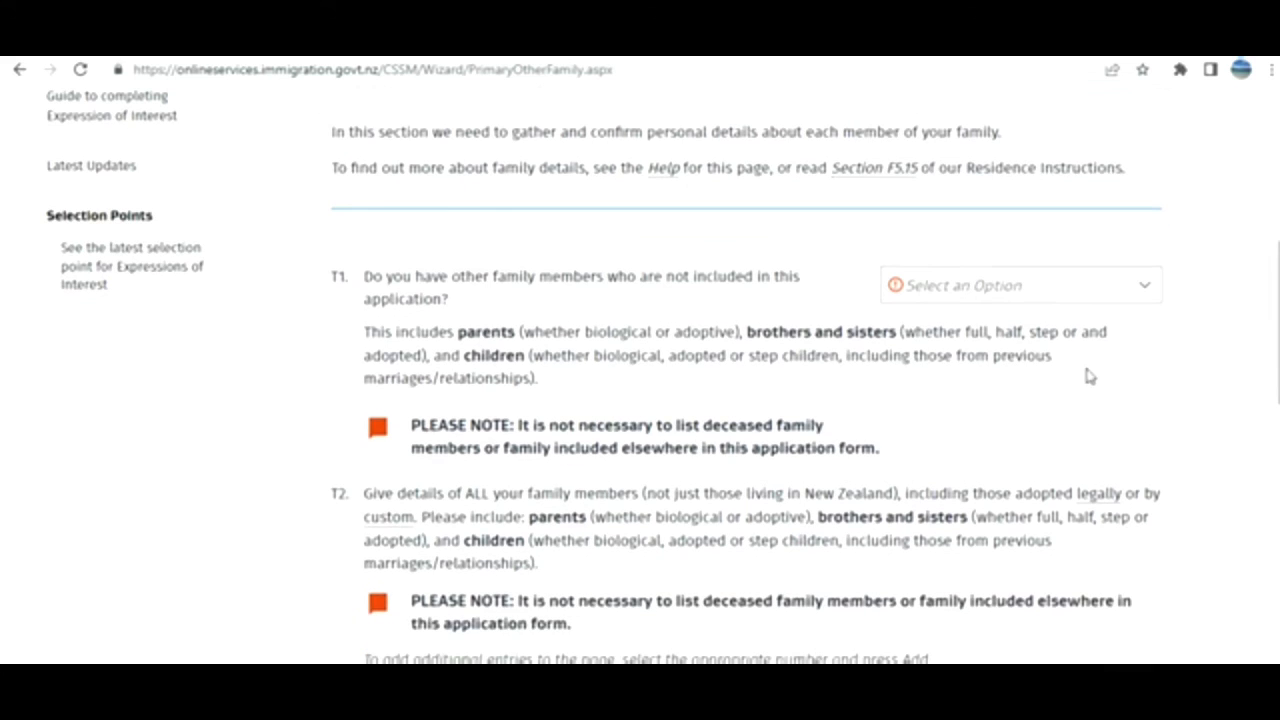
pyautogui.click(1118, 292)
pyautogui.click(1022, 354)
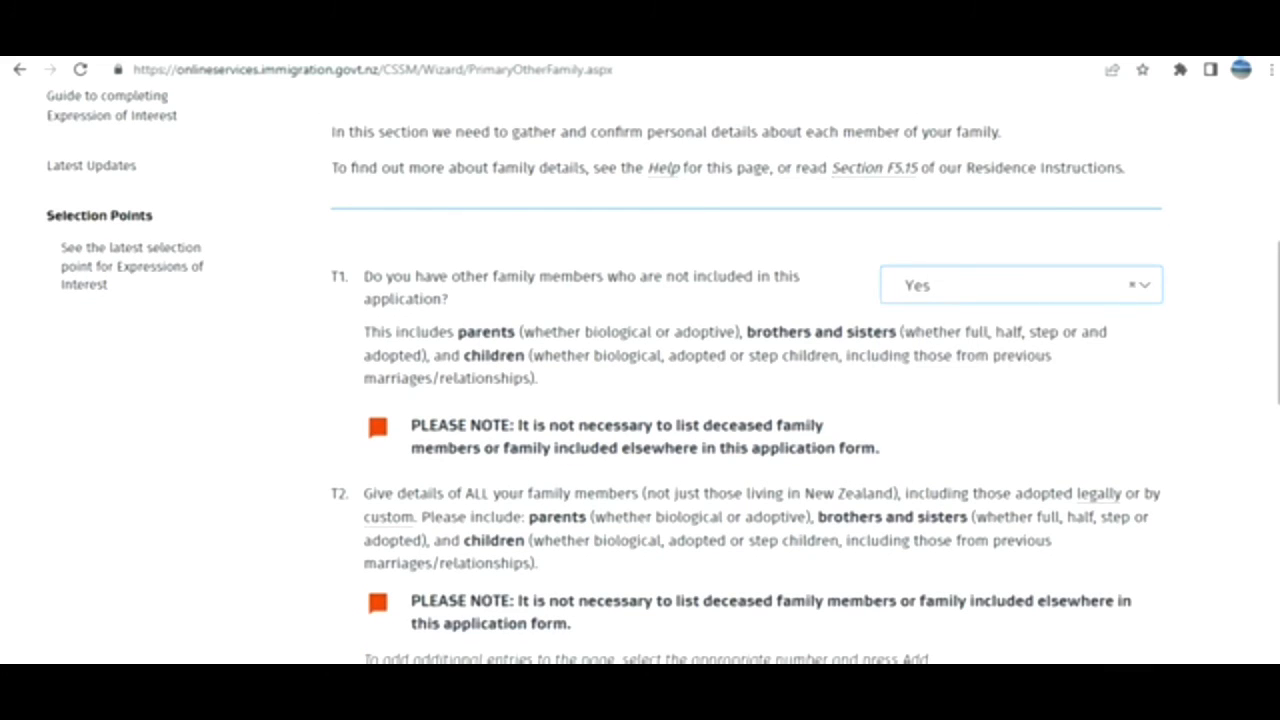
# Change the T1 answer back to No and scroll to the bottom of the page.
pyautogui.scroll(-6, 746, 375)
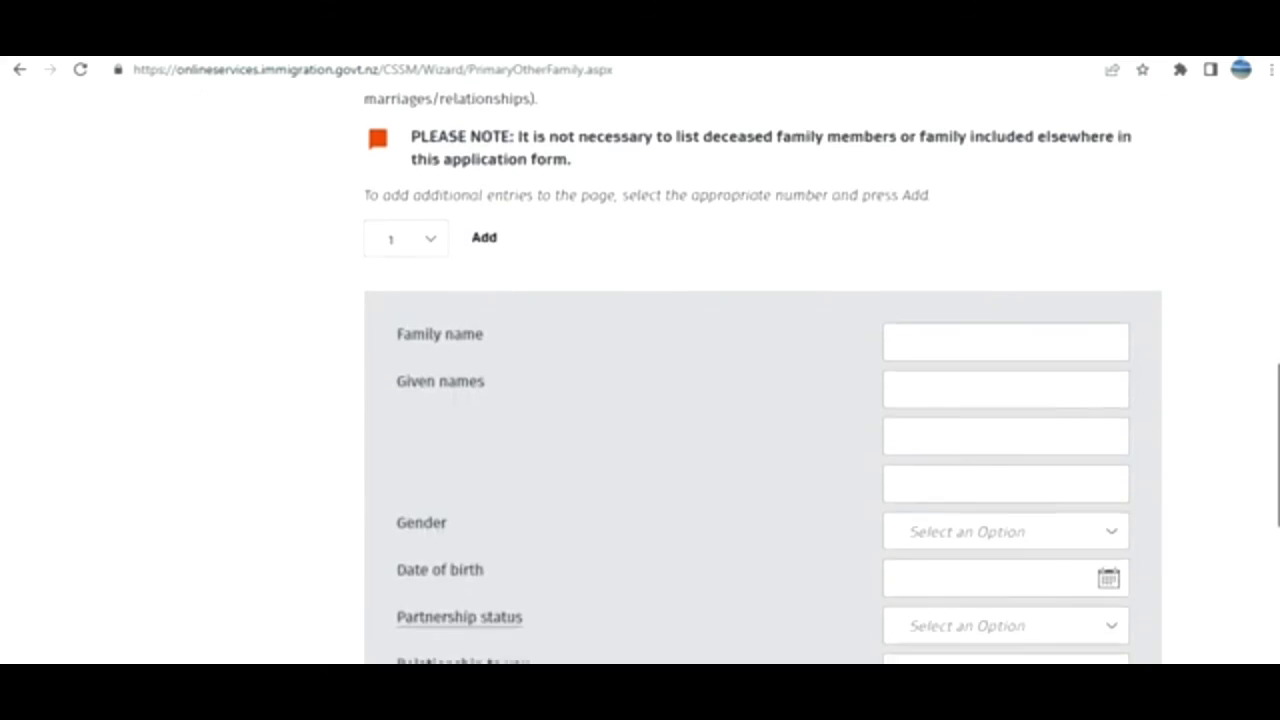
pyautogui.scroll(1, 762, 370)
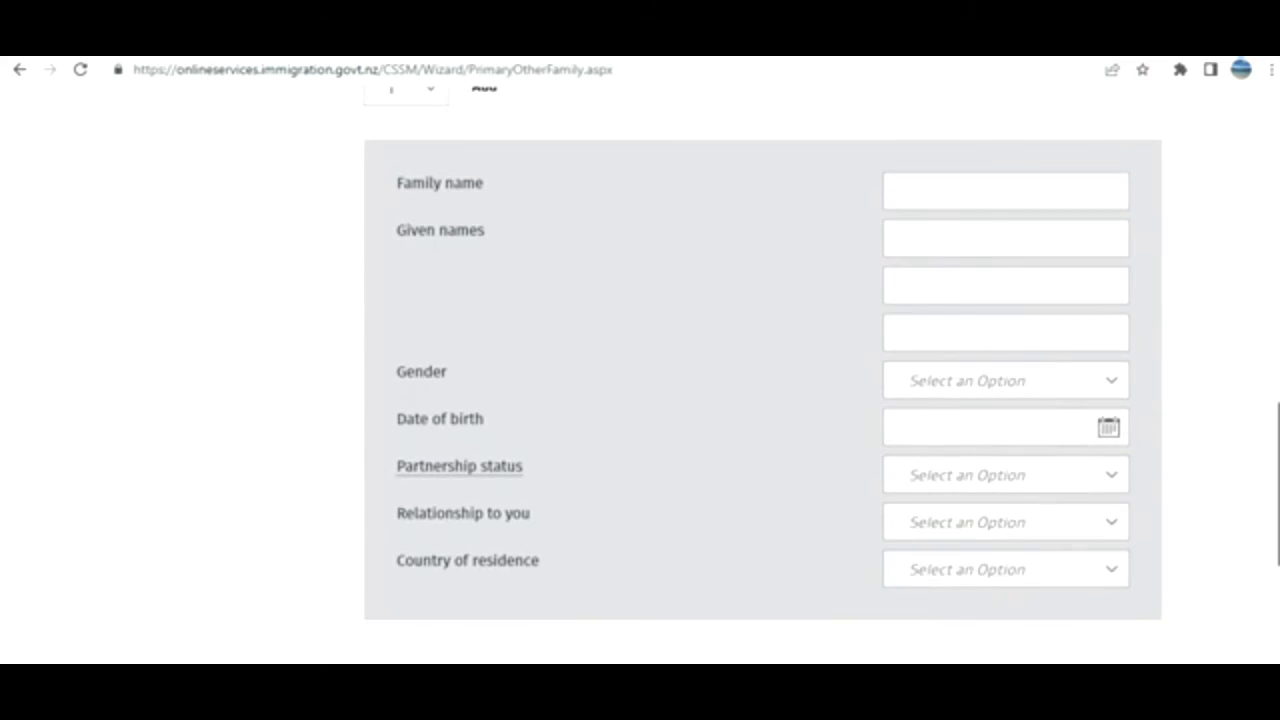
pyautogui.scroll(6, 1237, 325)
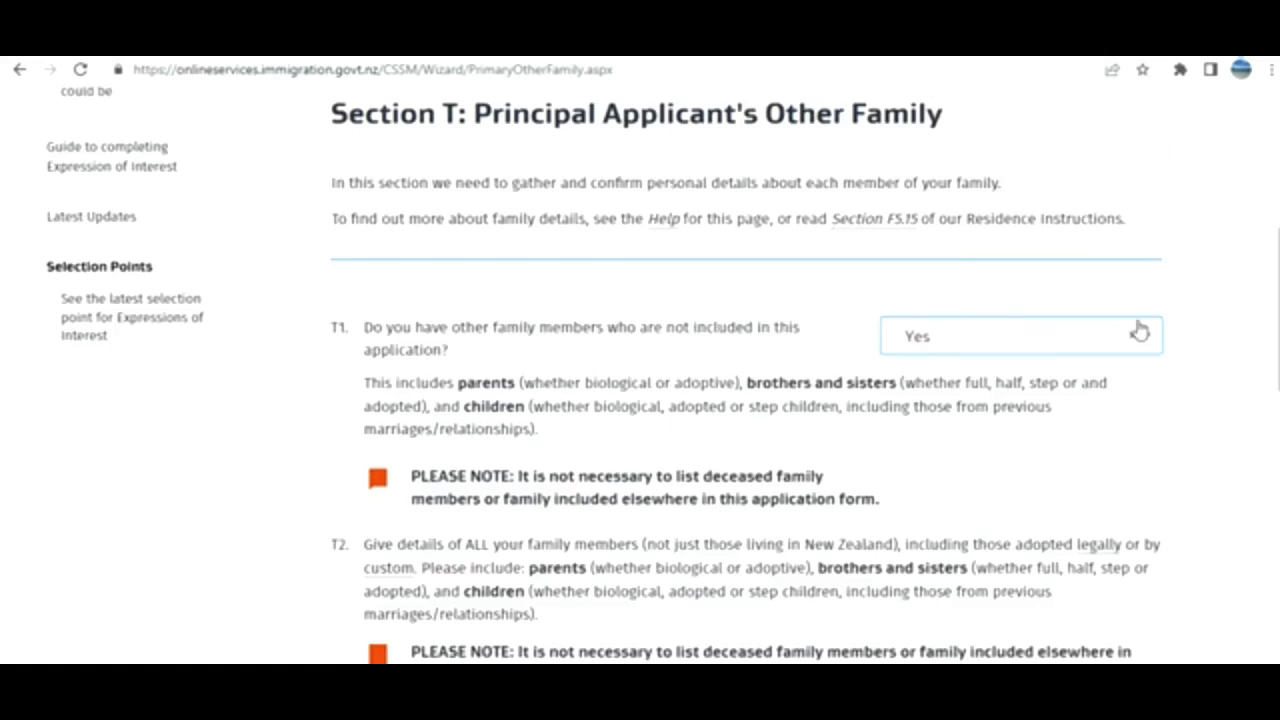
pyautogui.click(1115, 340)
pyautogui.click(932, 377)
pyautogui.scroll(-5, 762, 370)
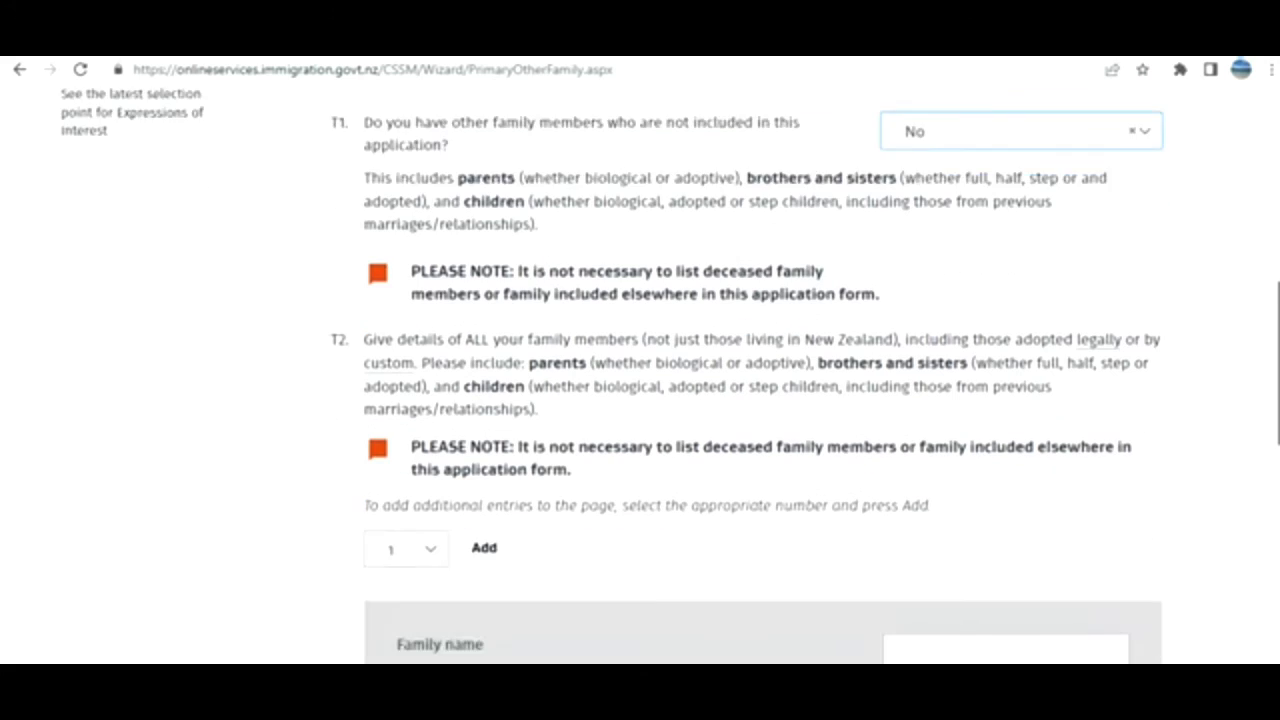
pyautogui.scroll(-1, 566, 212)
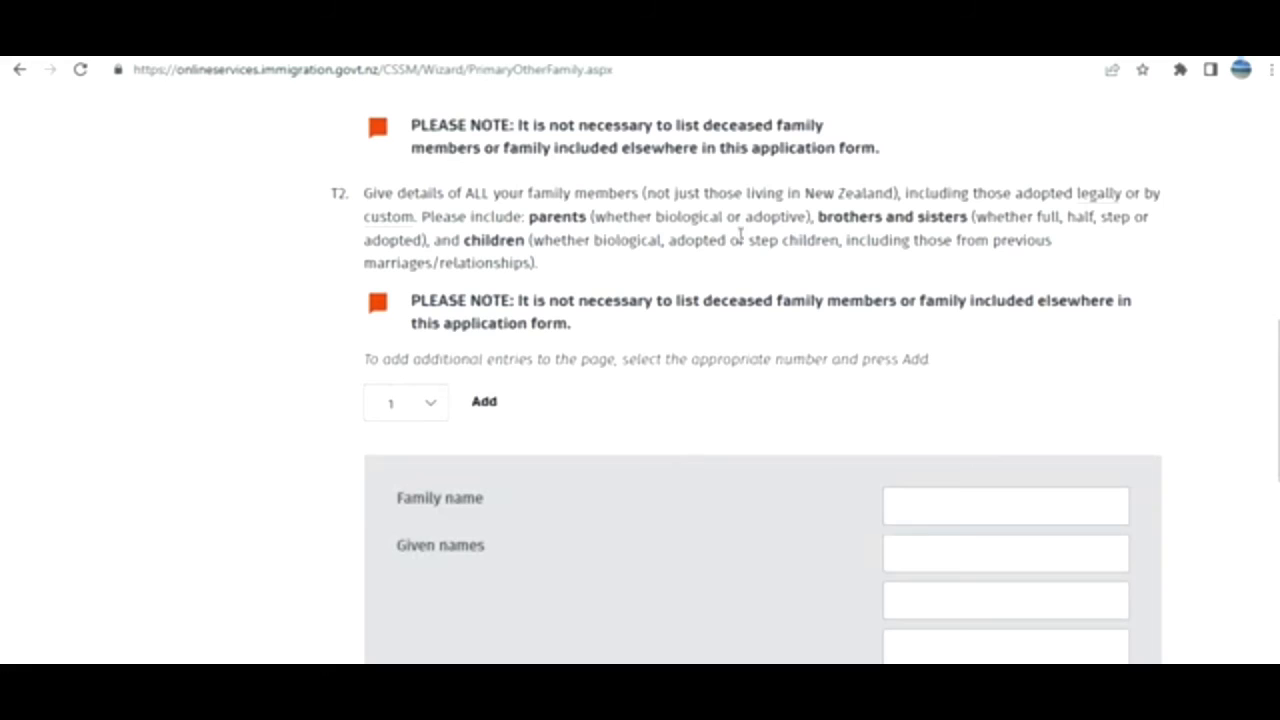
pyautogui.scroll(-10, 762, 400)
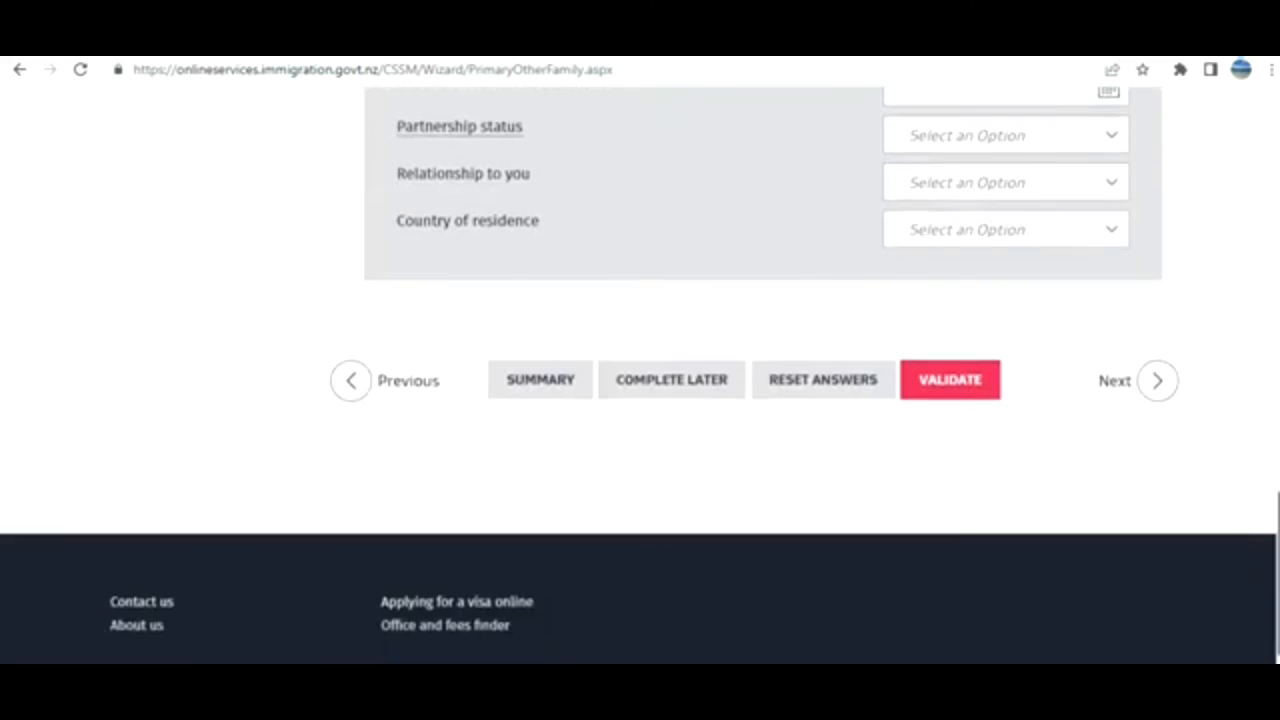
# Go to the Section Z declaration and answer No to whether anyone assisted.
pyautogui.click(1116, 382)
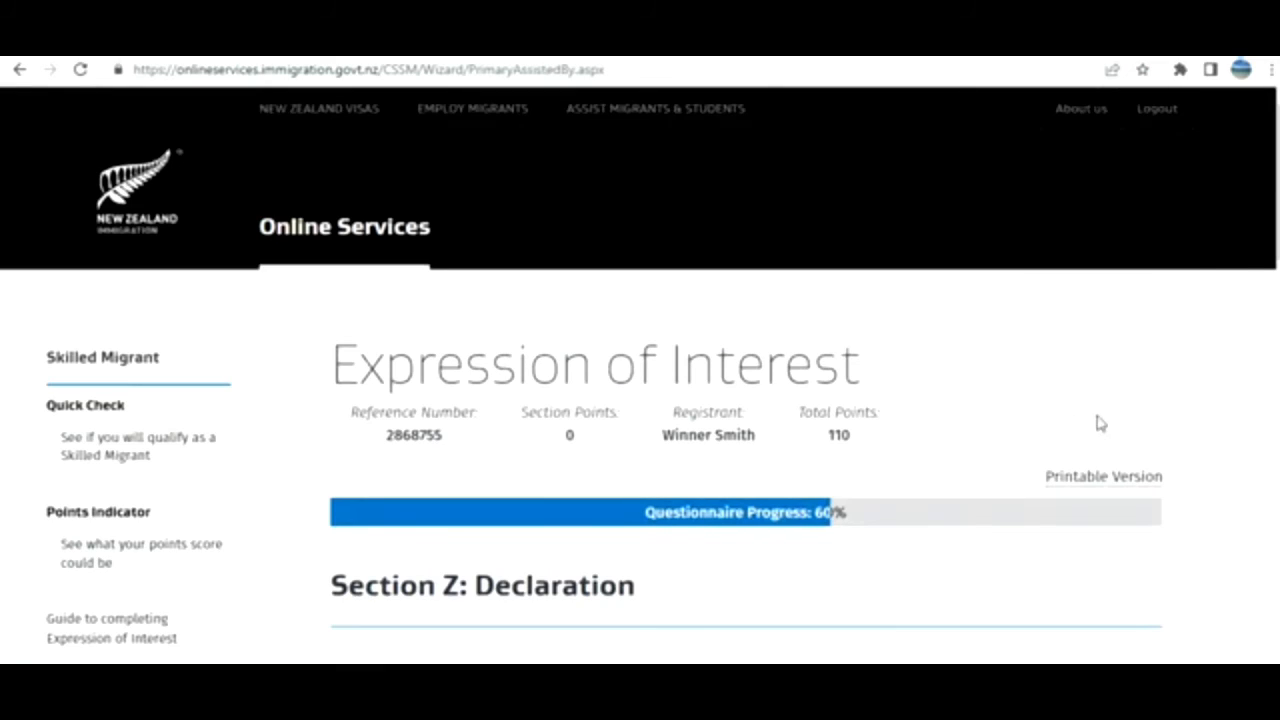
pyautogui.scroll(-3, 640, 400)
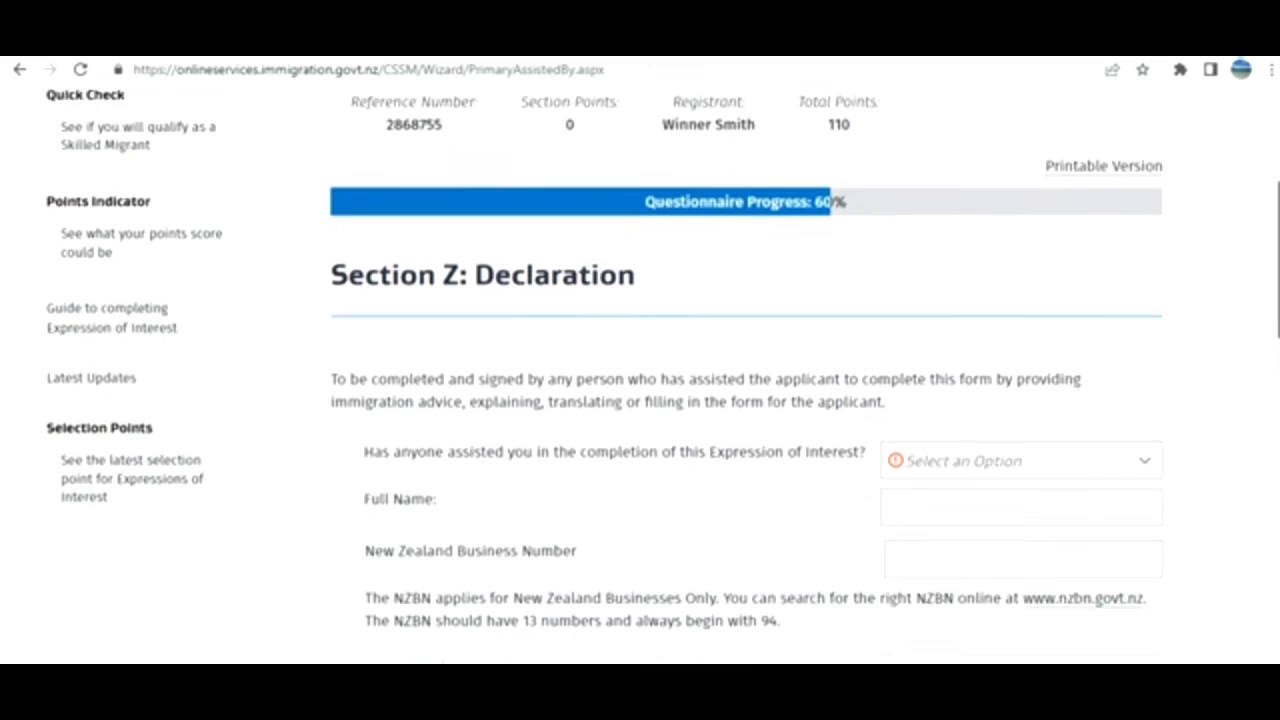
pyautogui.scroll(-1, 994, 406)
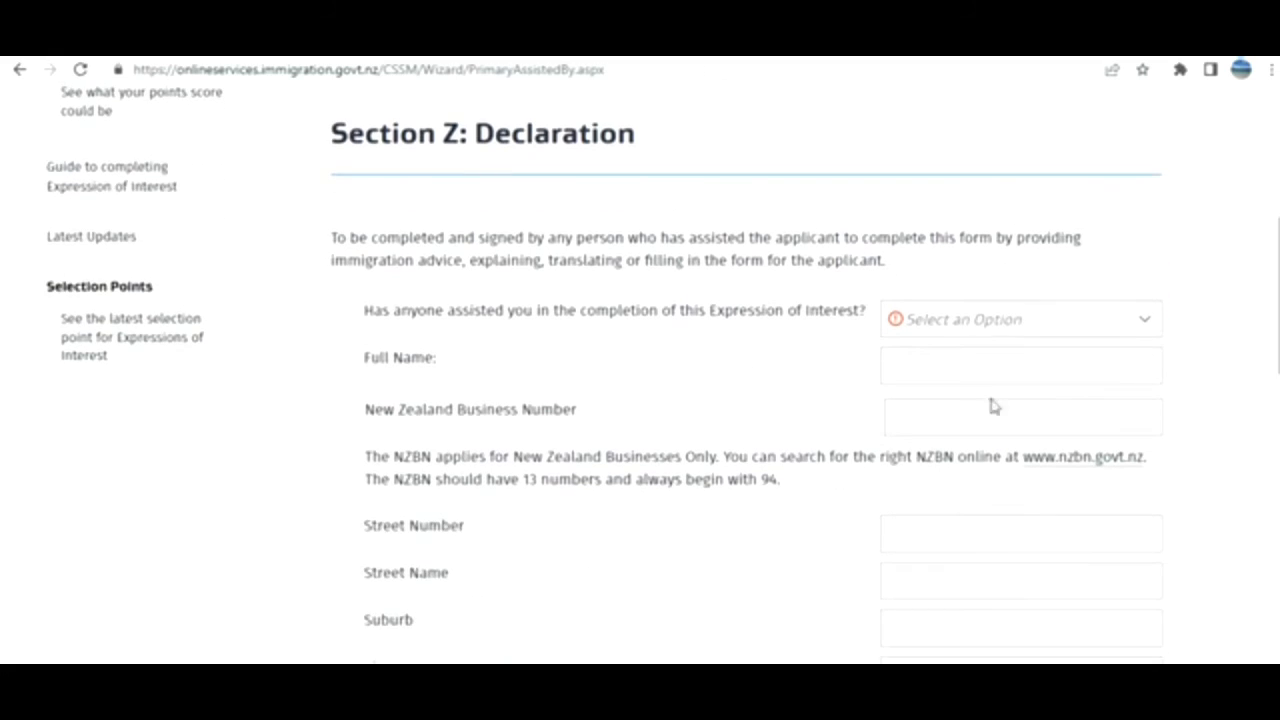
pyautogui.click(1134, 328)
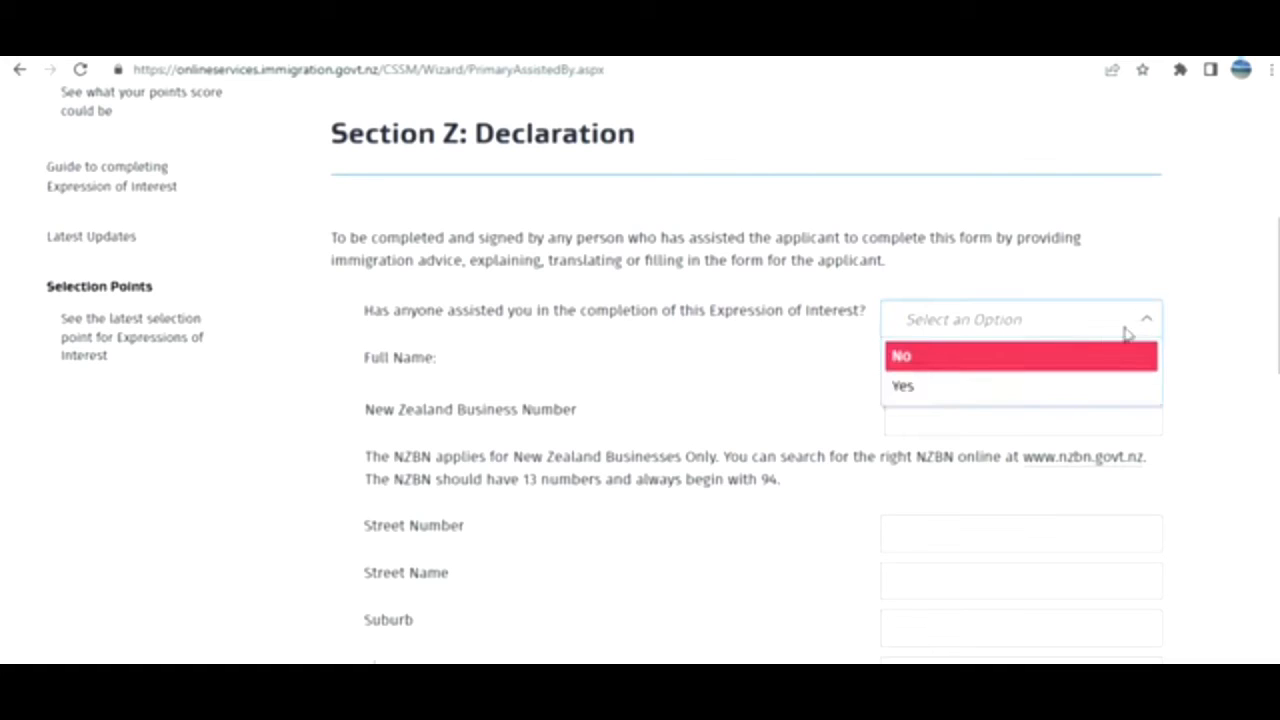
pyautogui.click(1054, 372)
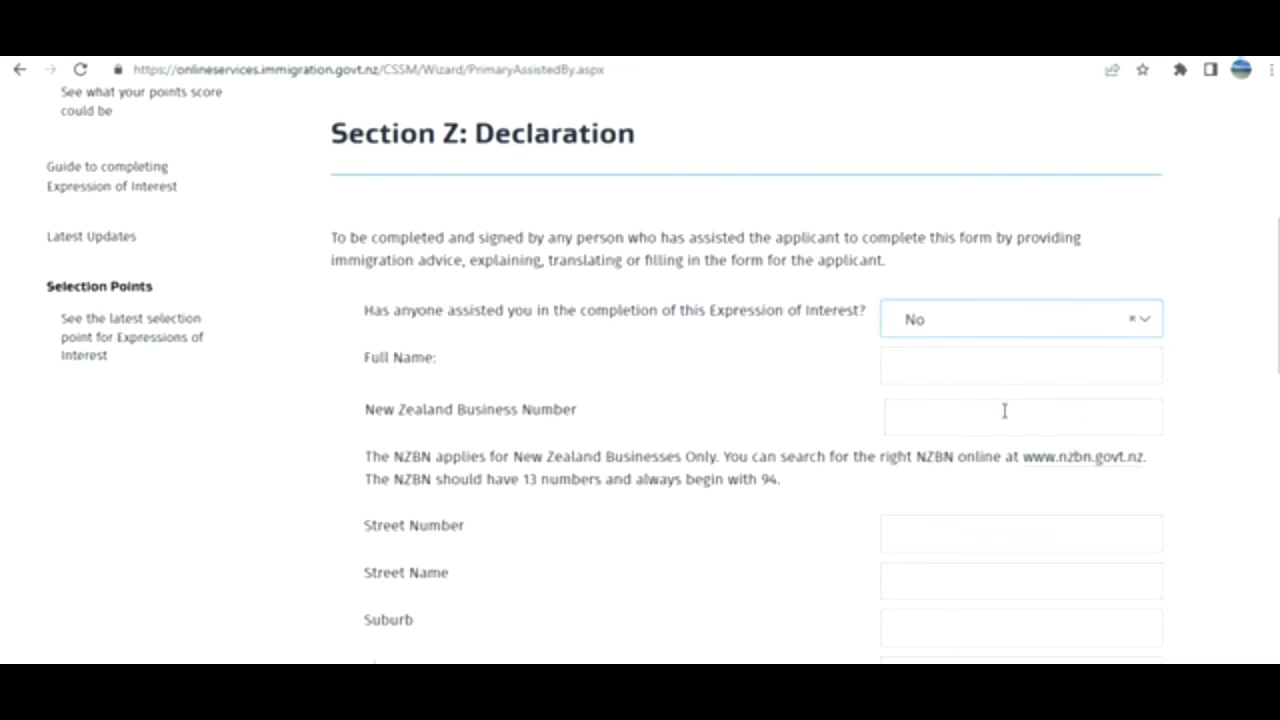
# Tick 'Yes, I understand' for the declaration's offence warning and review the declaration.
pyautogui.click(1185, 263)
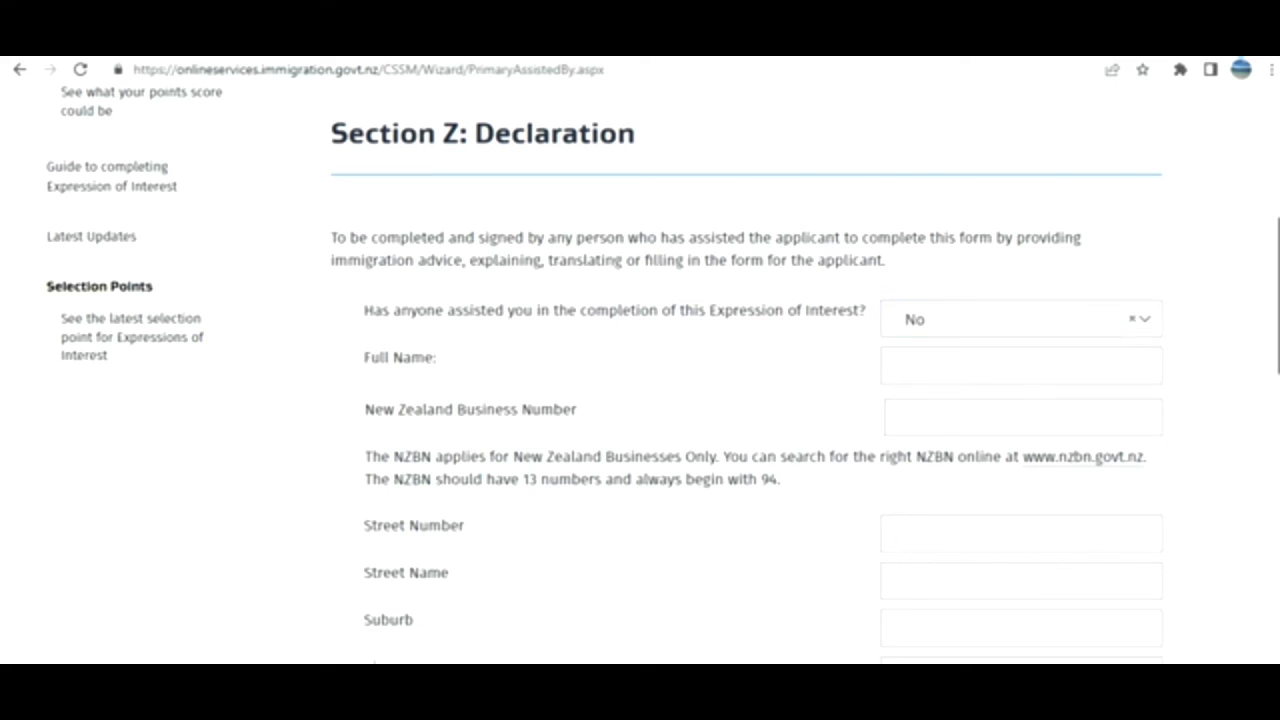
pyautogui.scroll(-8, 663, 375)
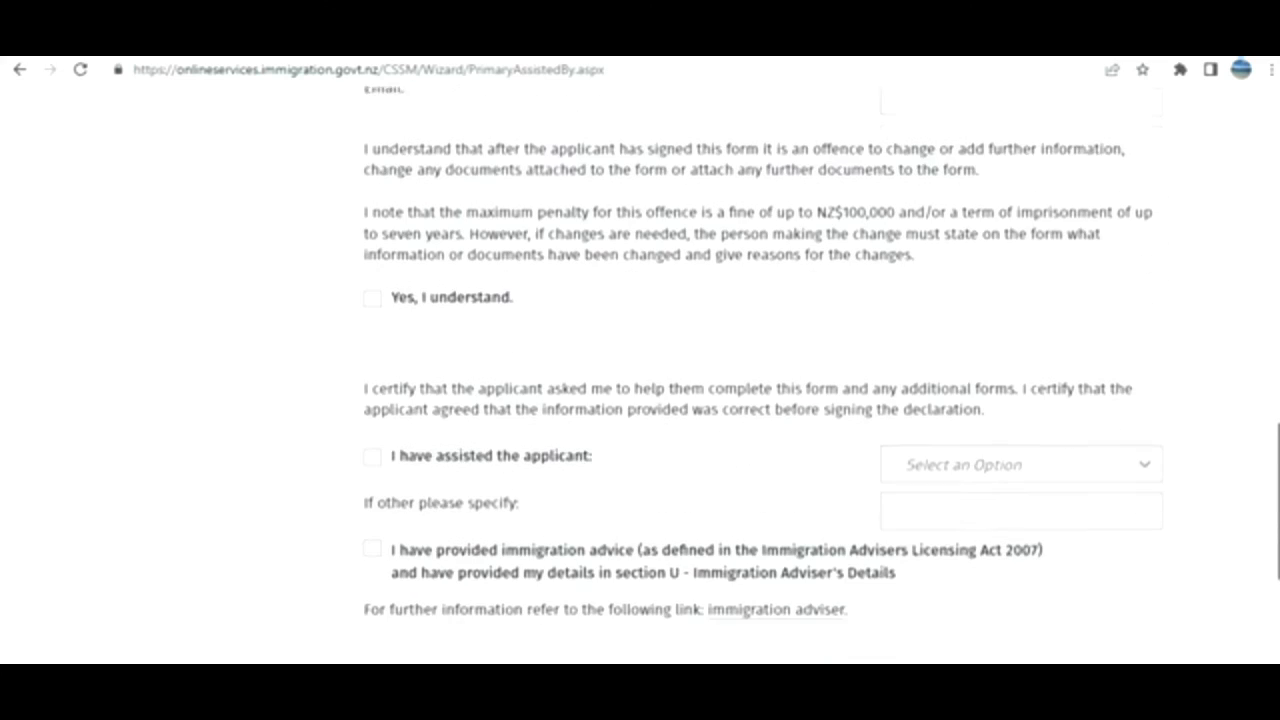
pyautogui.scroll(-1, 746, 375)
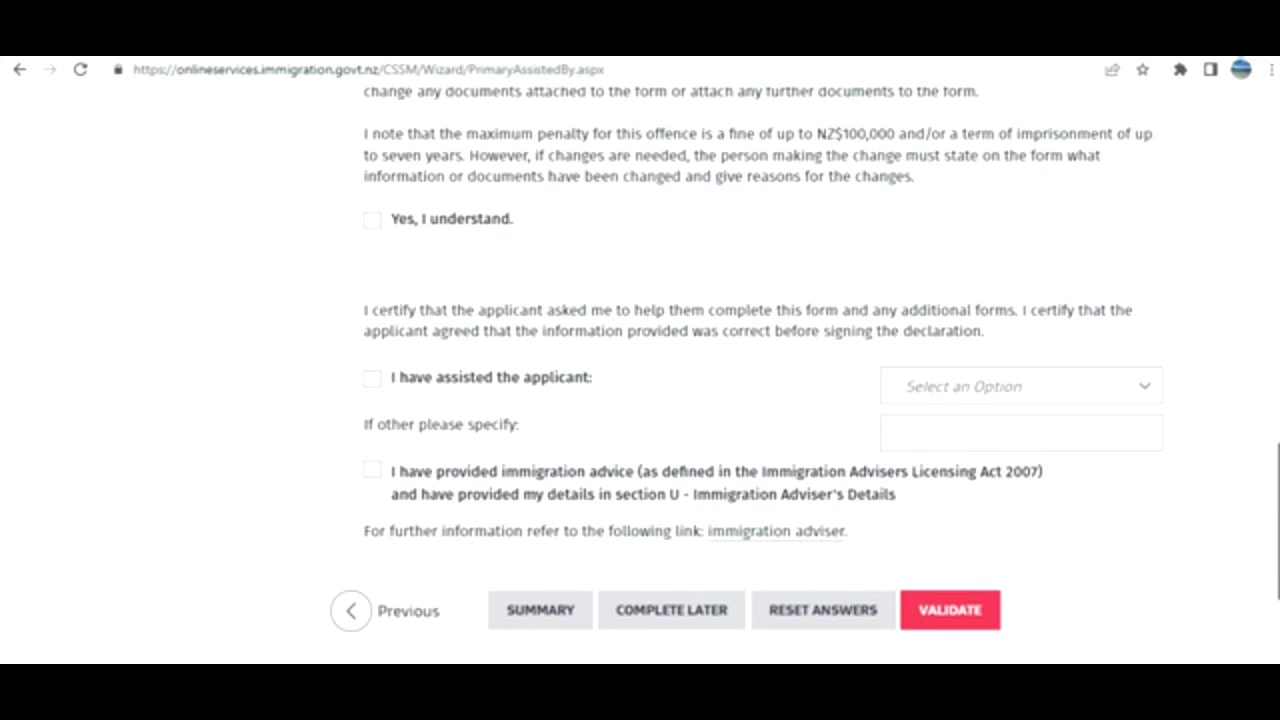
pyautogui.scroll(-1, 746, 375)
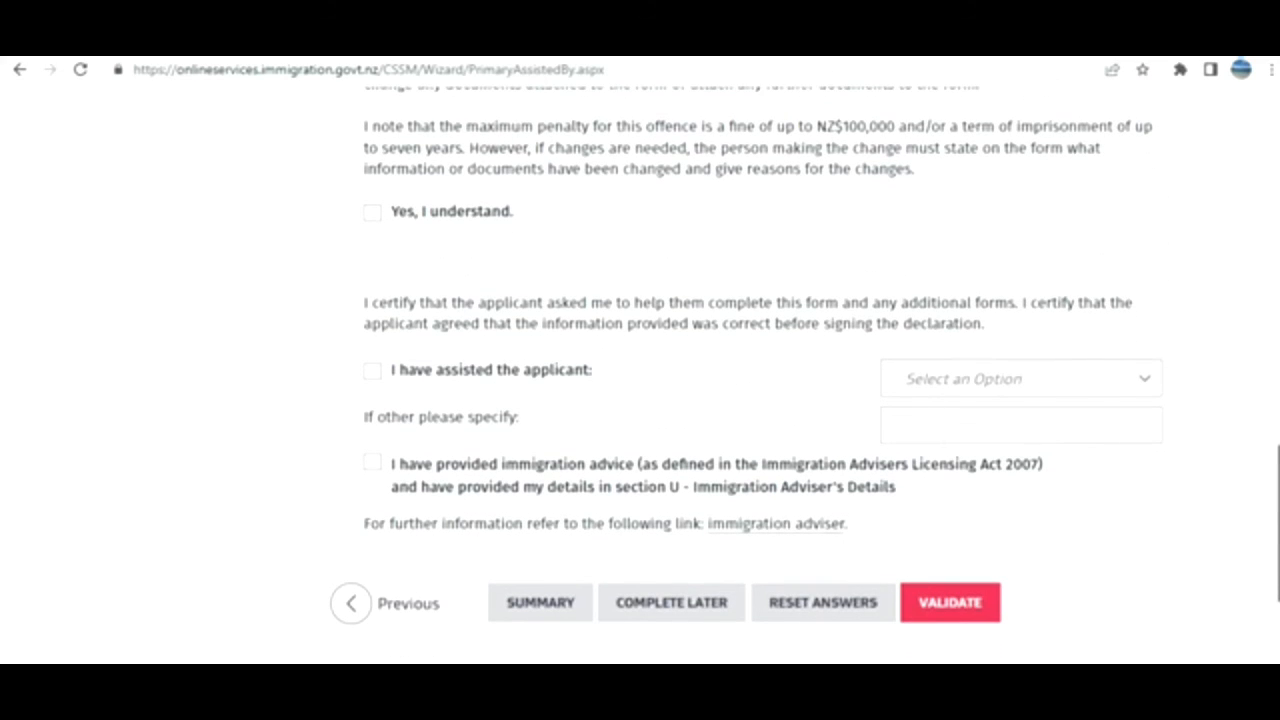
pyautogui.scroll(-1, 746, 375)
pyautogui.scroll(2, 746, 375)
pyautogui.scroll(-1, 746, 375)
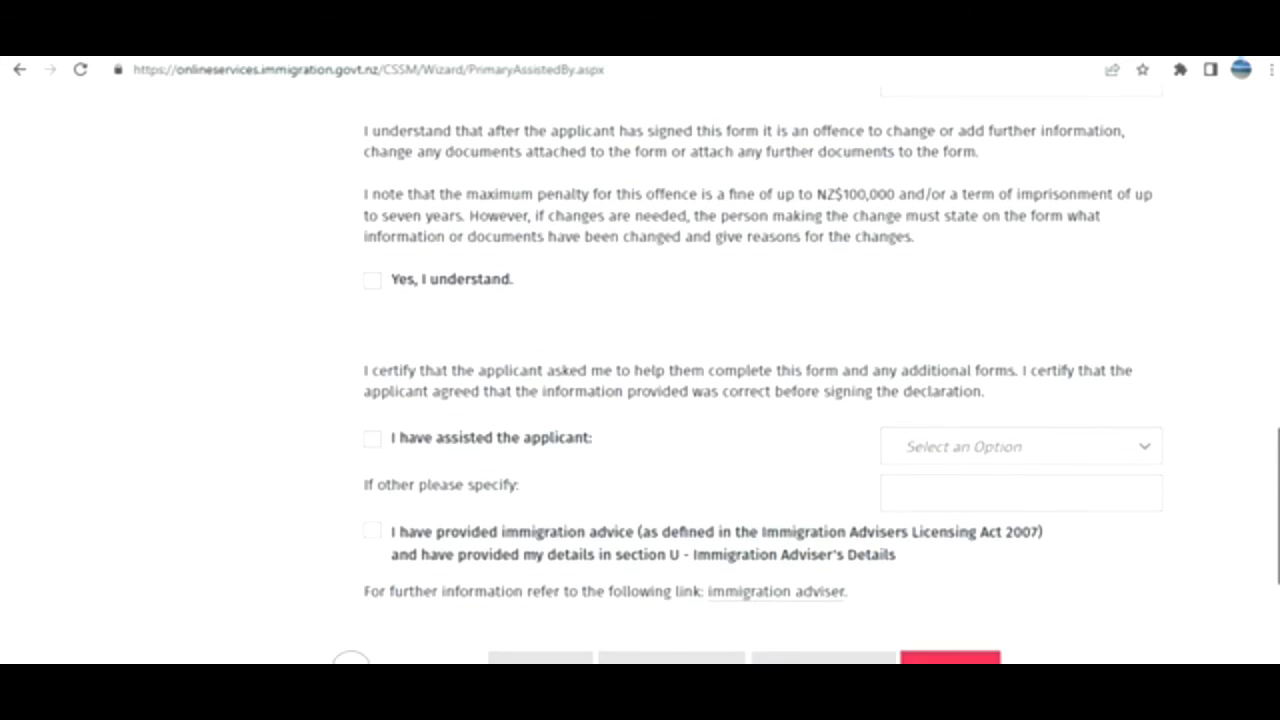
pyautogui.scroll(3, 535, 404)
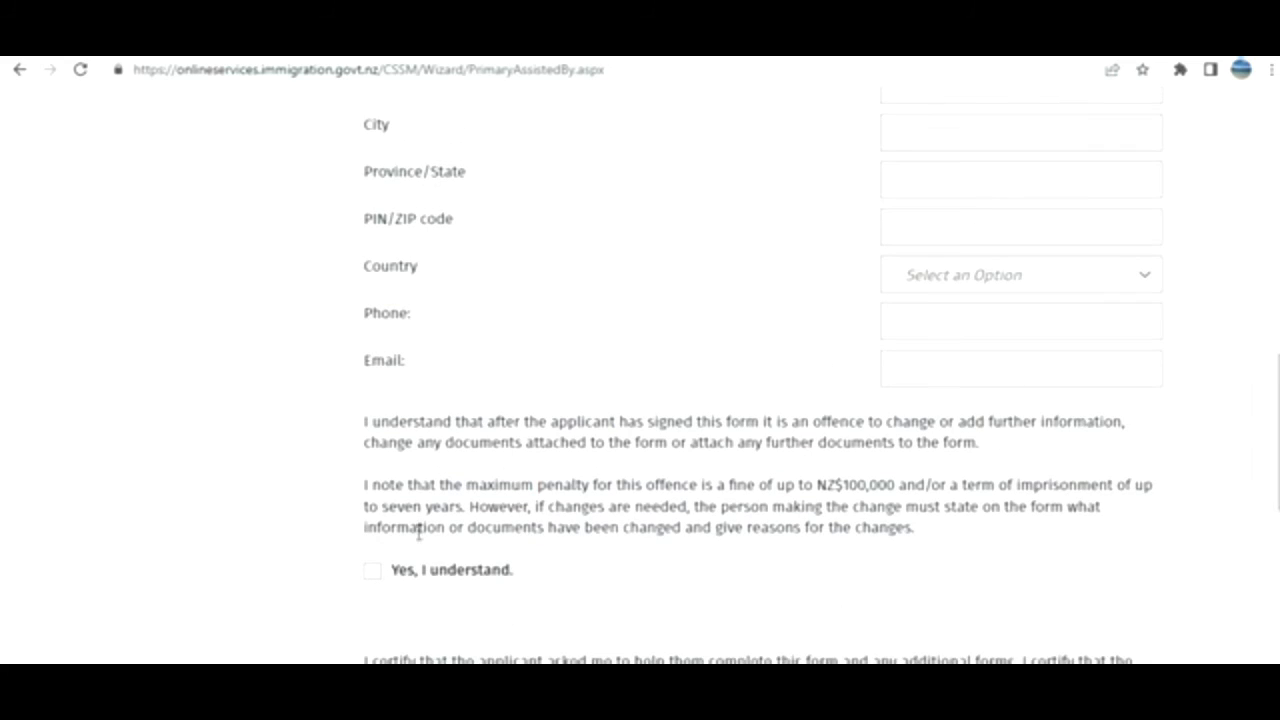
pyautogui.click(373, 571)
pyautogui.scroll(-4, 970, 478)
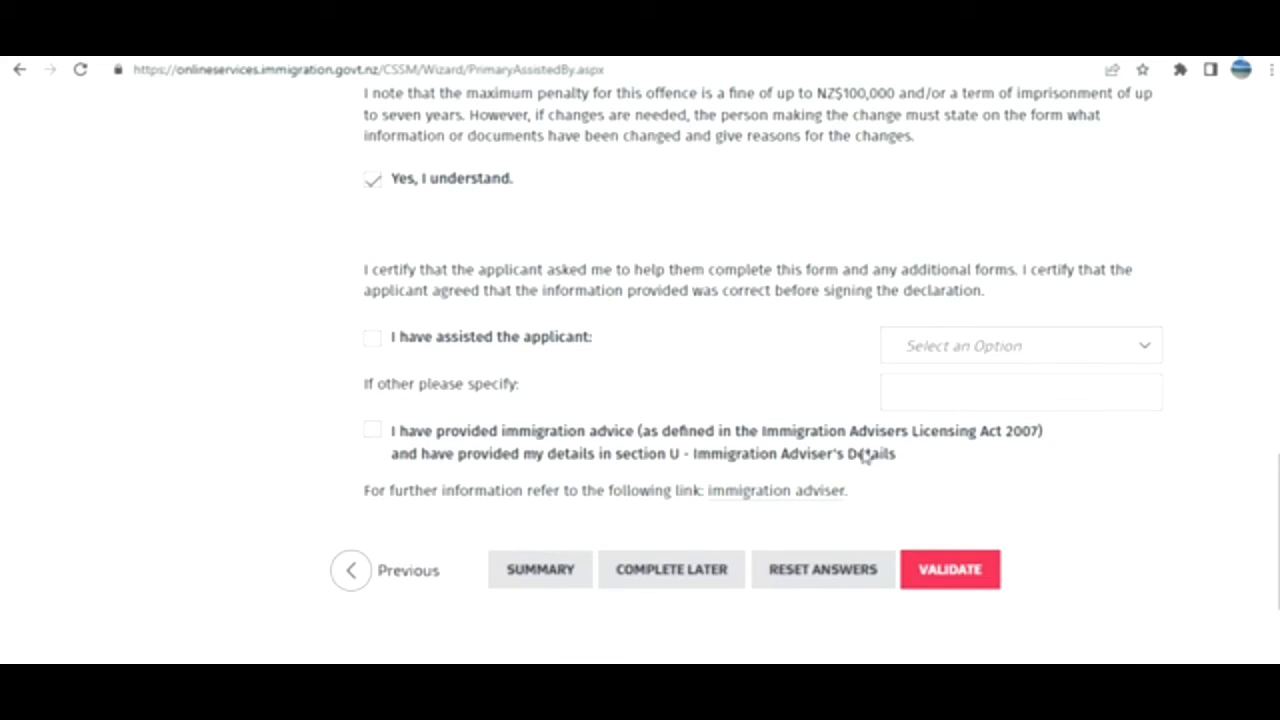
pyautogui.scroll(8, 1250, 281)
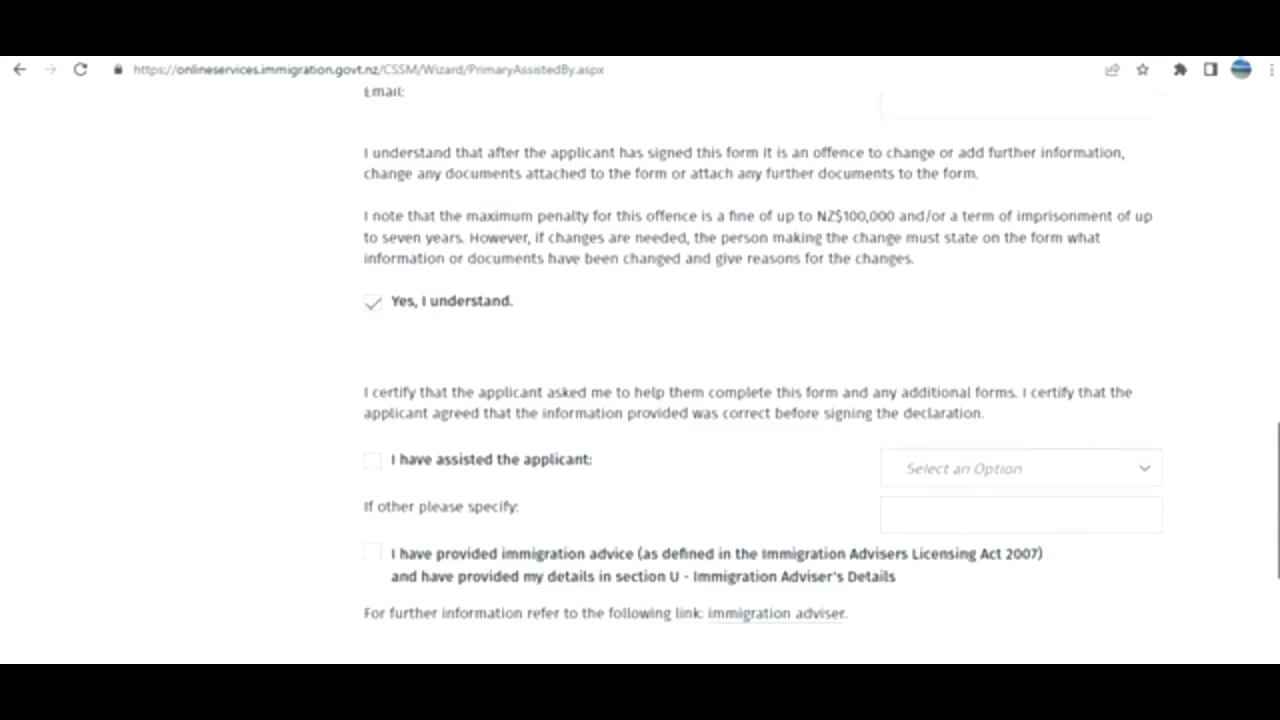
pyautogui.scroll(10, 1250, 281)
pyautogui.scroll(-6, 1233, 152)
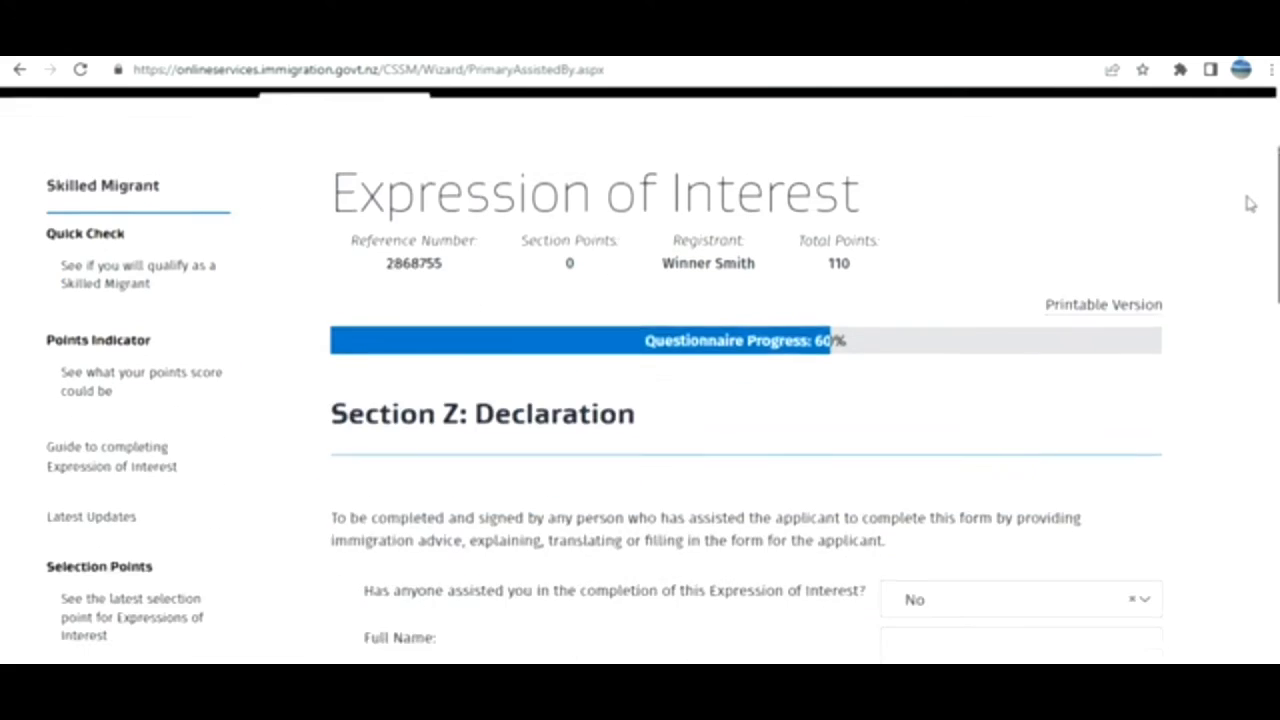
pyautogui.scroll(2, 1277, 257)
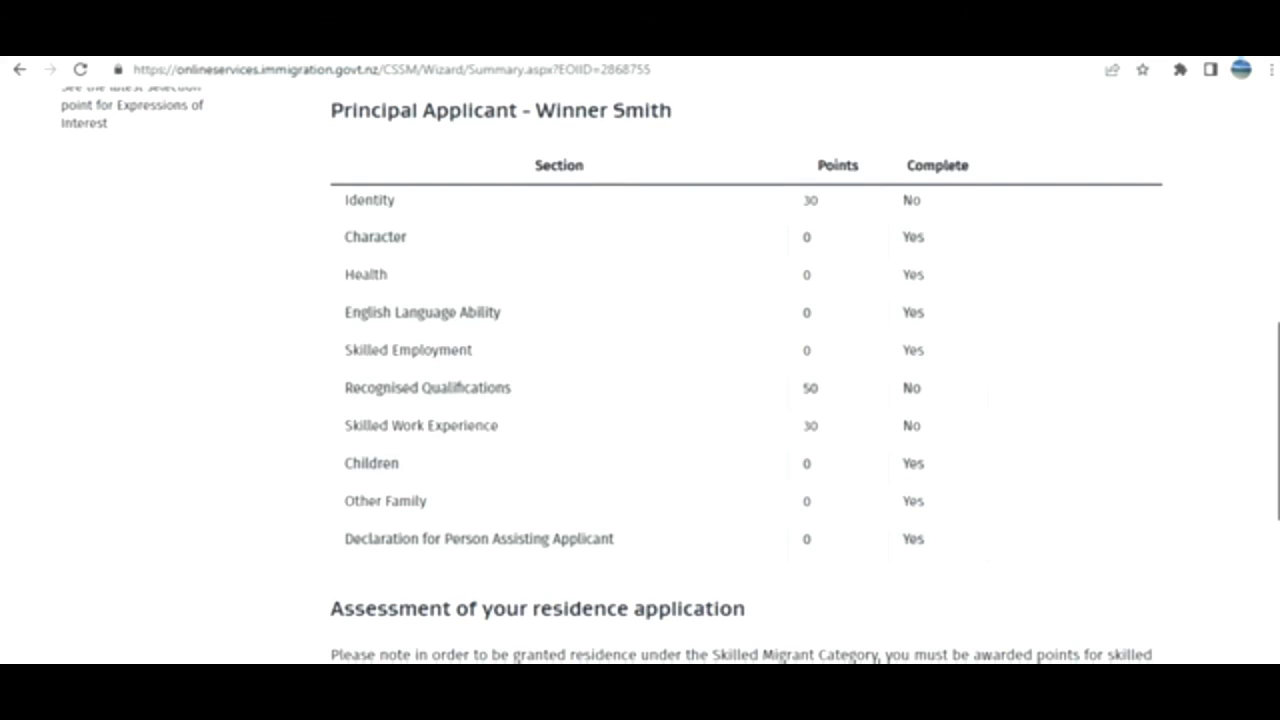
# Review the summary's section completion table, then reopen the Identity section.
pyautogui.scroll(-3, 745, 380)
pyautogui.scroll(3, 1275, 463)
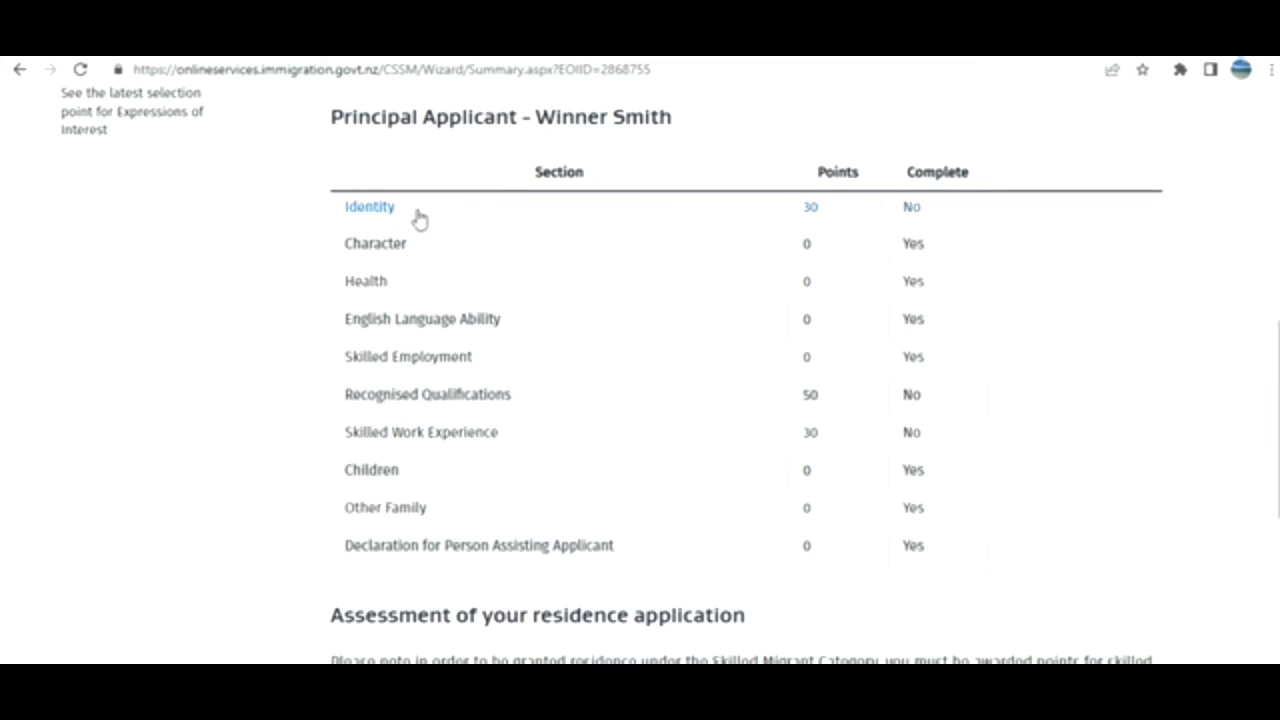
pyautogui.click(368, 212)
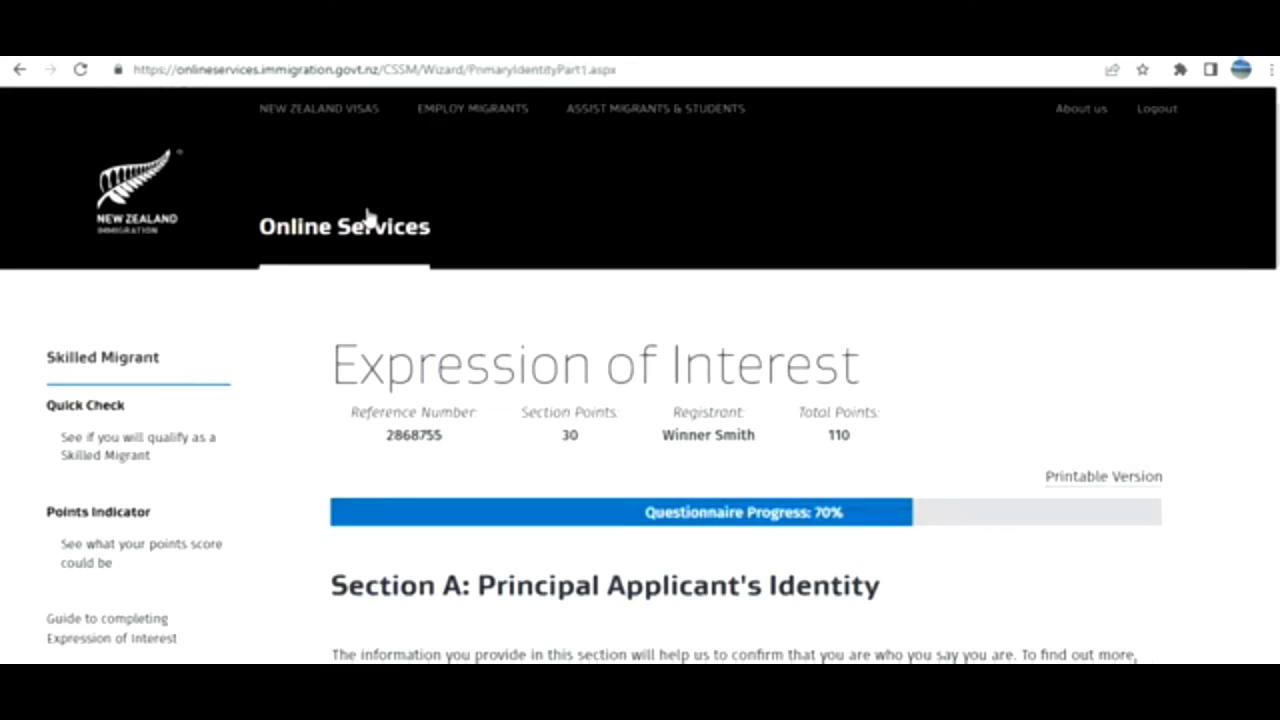
# Step through the Identity pages so the summary lists Identity complete at 30 points.
pyautogui.moveTo(1278, 222); pyautogui.dragTo(1278, 575)
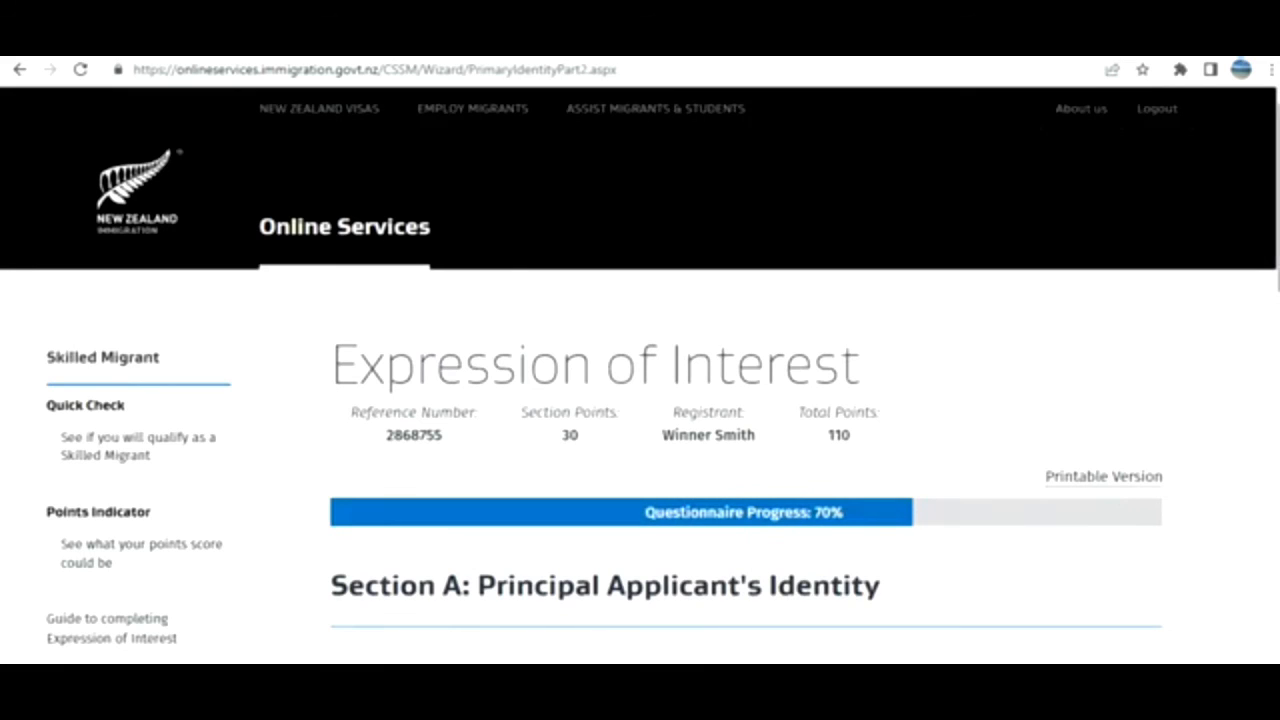
pyautogui.scroll(-7, 640, 375)
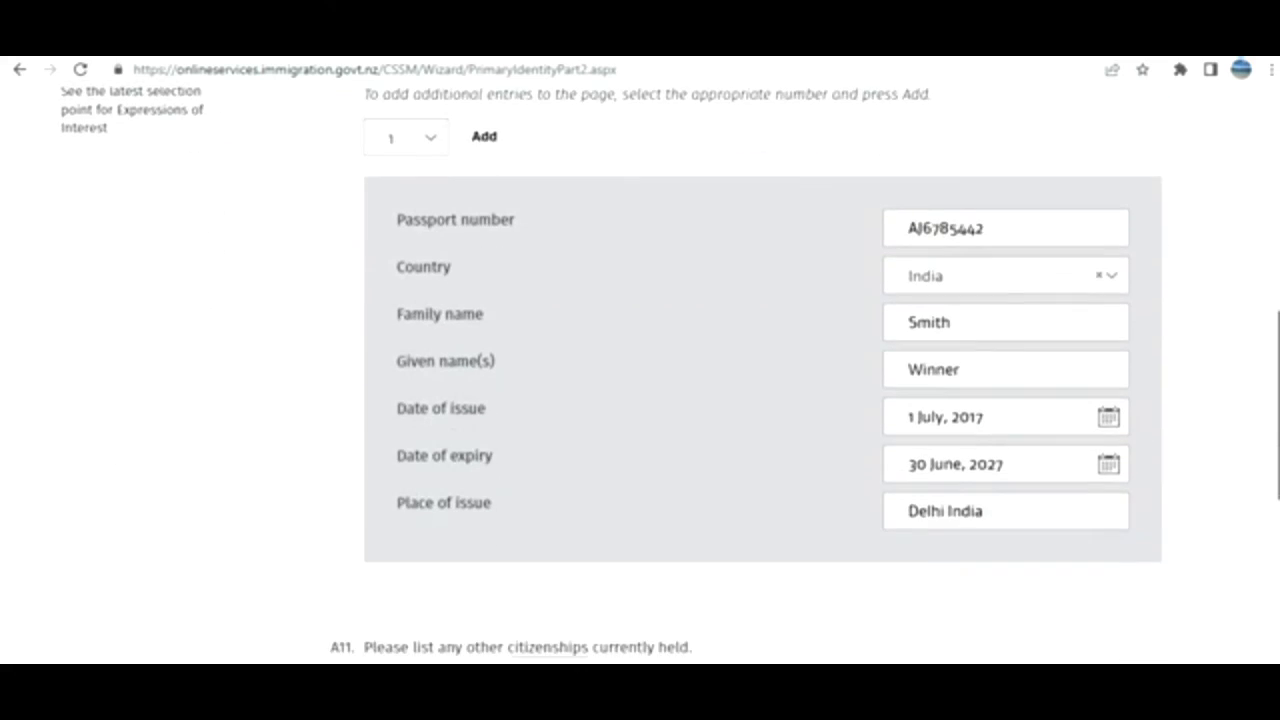
pyautogui.scroll(-3, 640, 375)
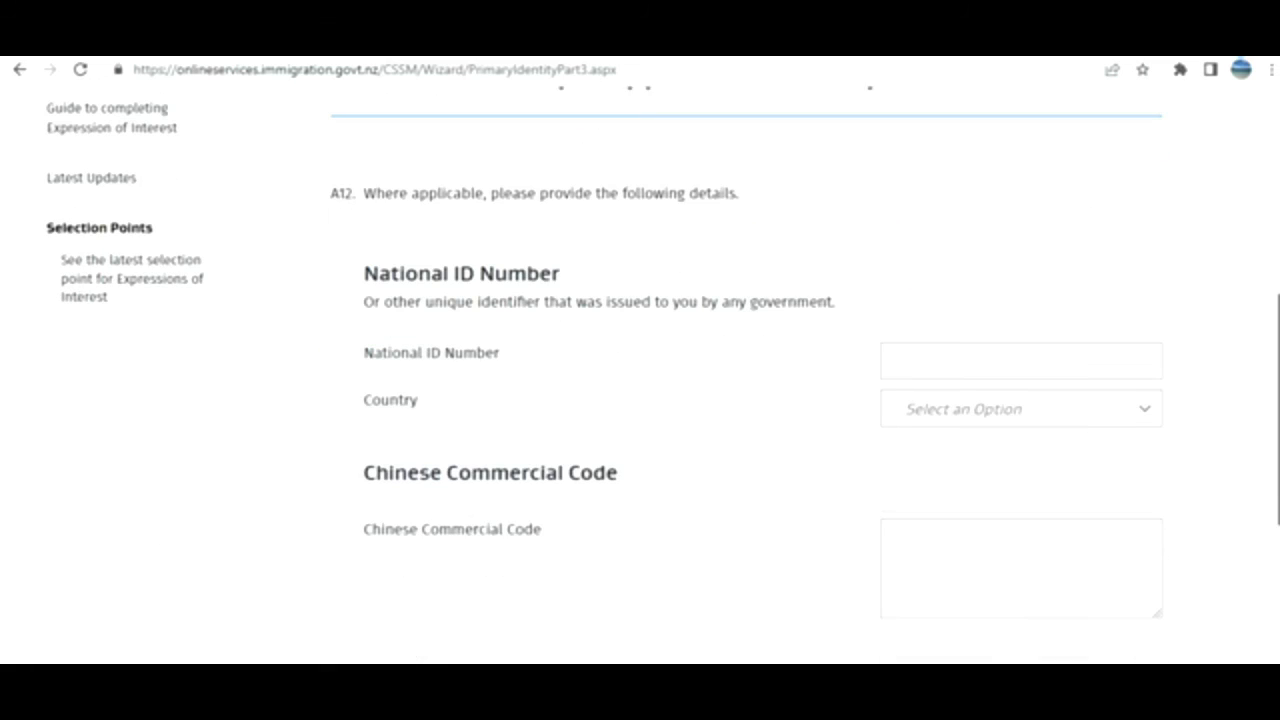
pyautogui.scroll(-3, 1220, 406)
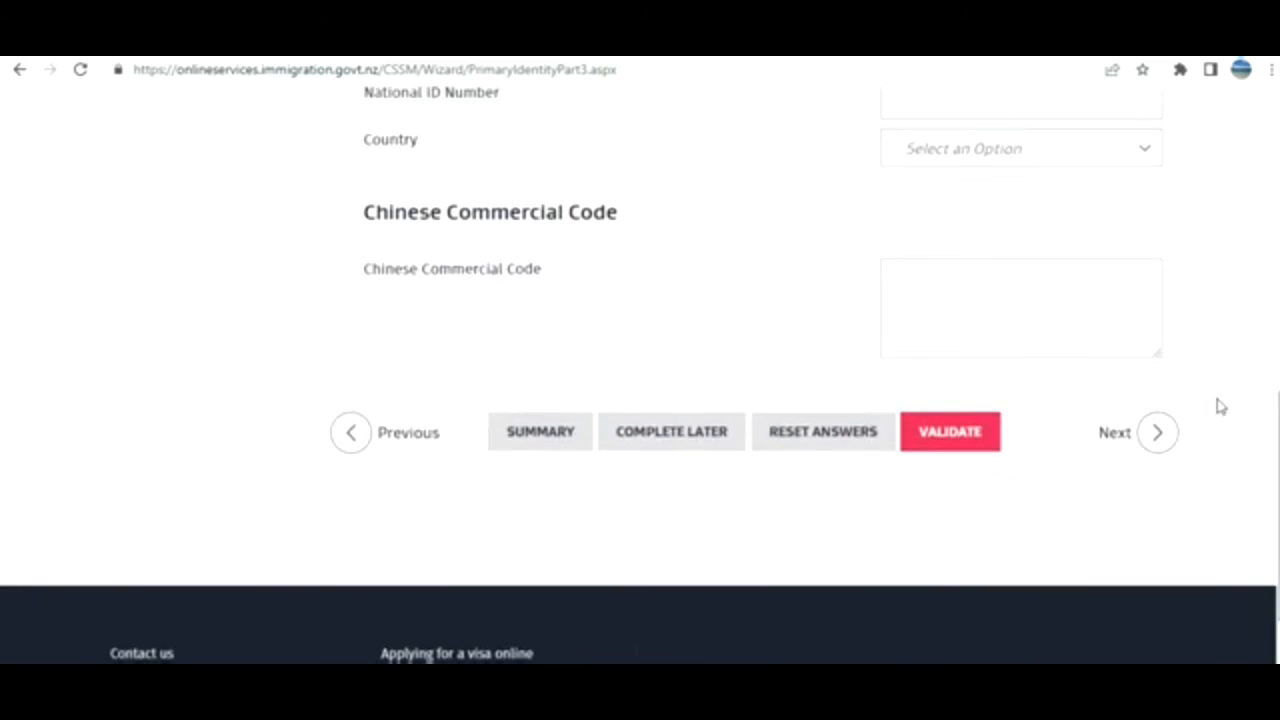
pyautogui.click(1114, 433)
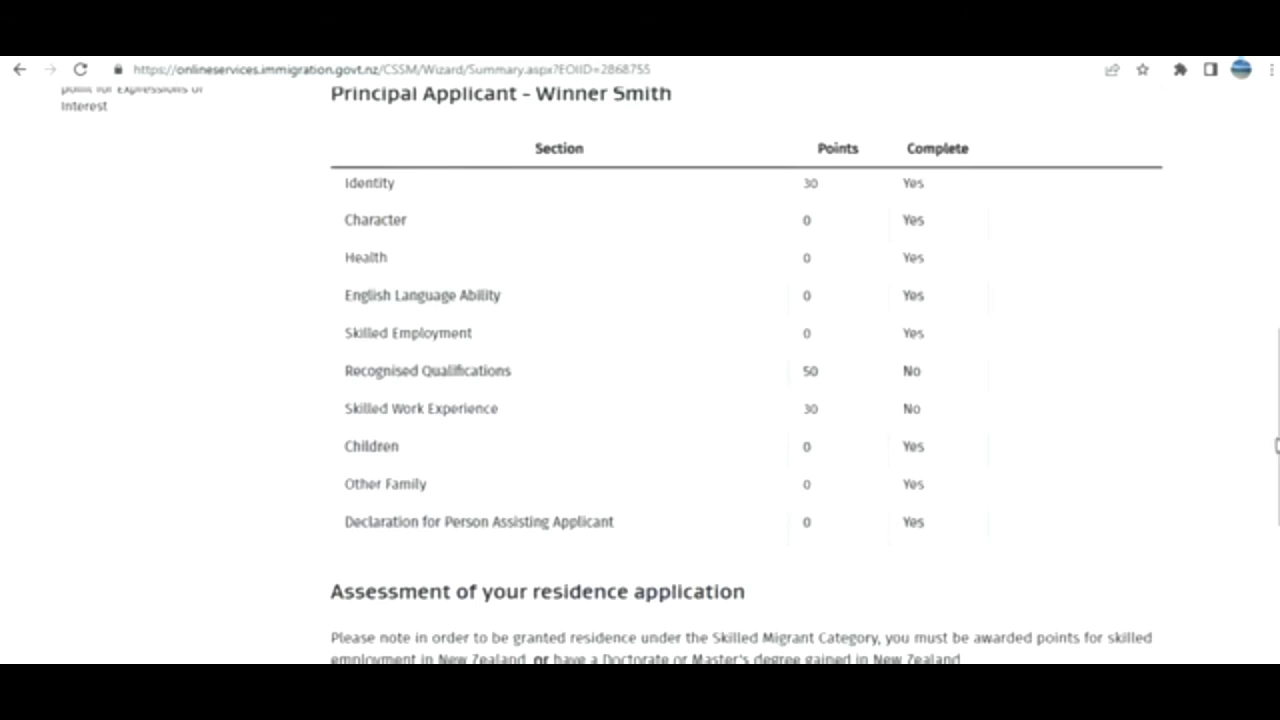
pyautogui.moveTo(1277, 445); pyautogui.dragTo(1273, 415)
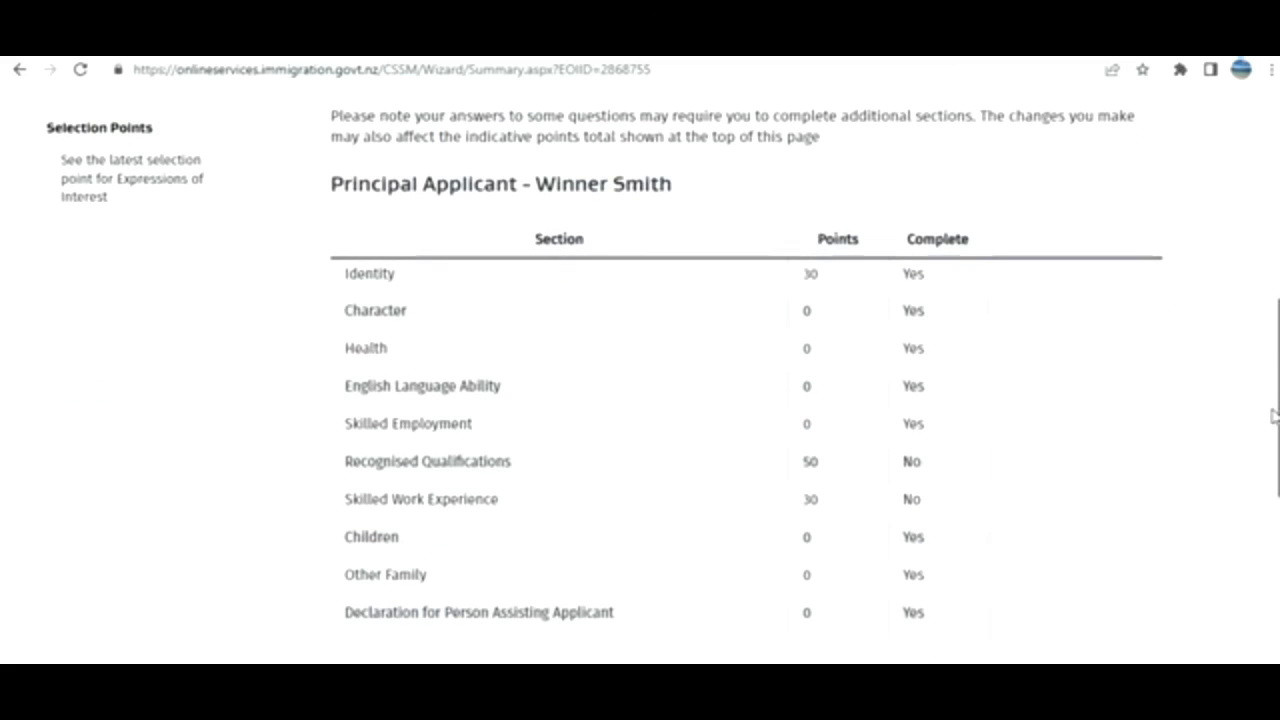
# Add the NZQA reference number in Recognised Qualifications, validate it, and return to the summary.
pyautogui.moveTo(1273, 416); pyautogui.dragTo(1273, 442)
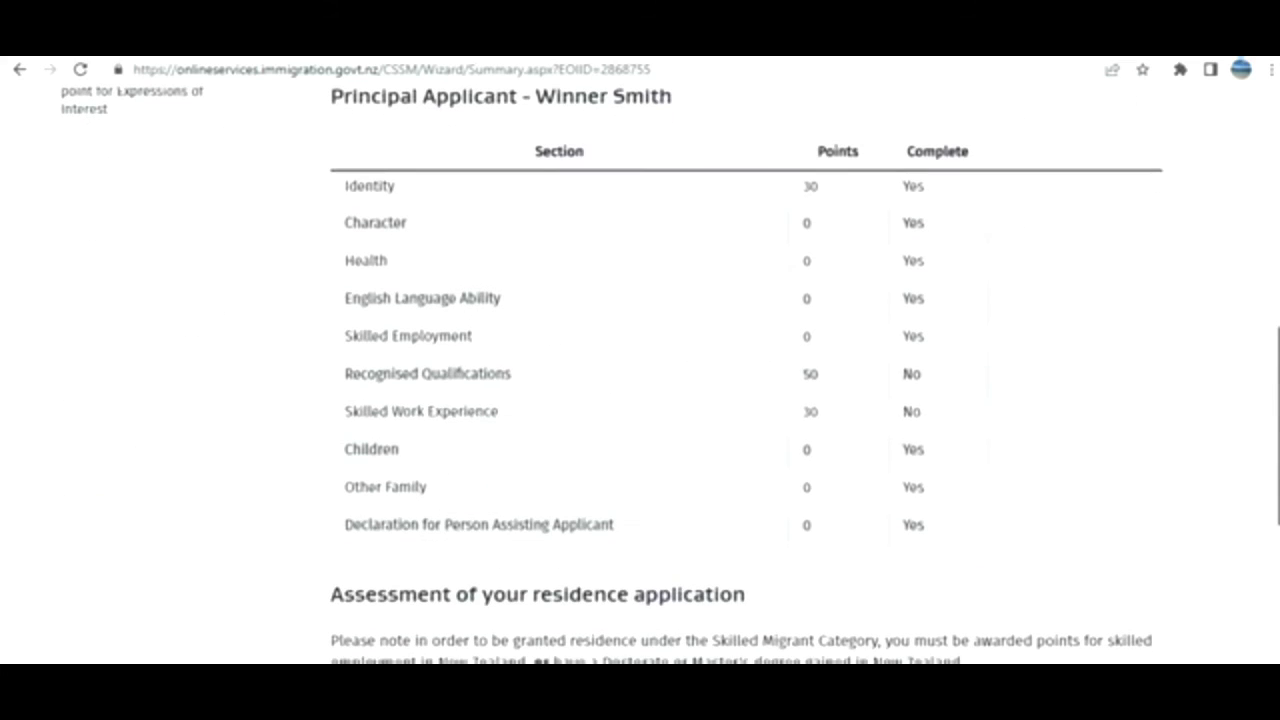
pyautogui.click(453, 380)
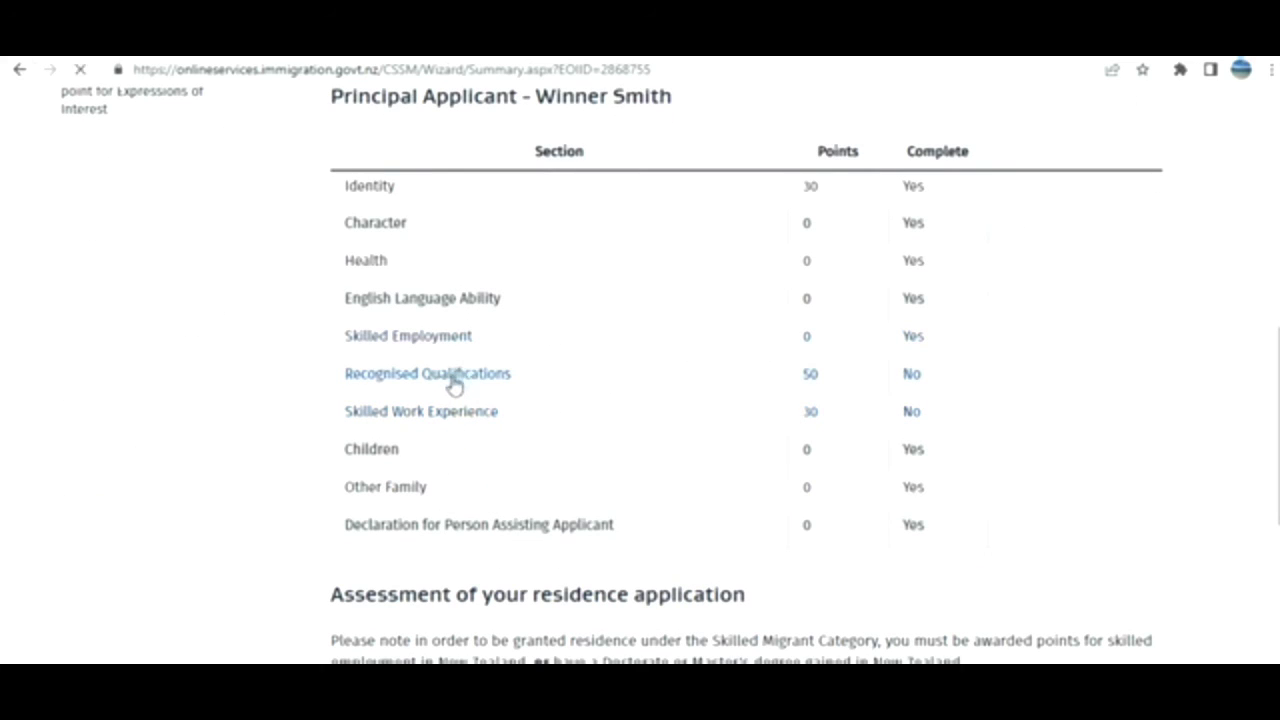
pyautogui.scroll(-3, 1043, 280)
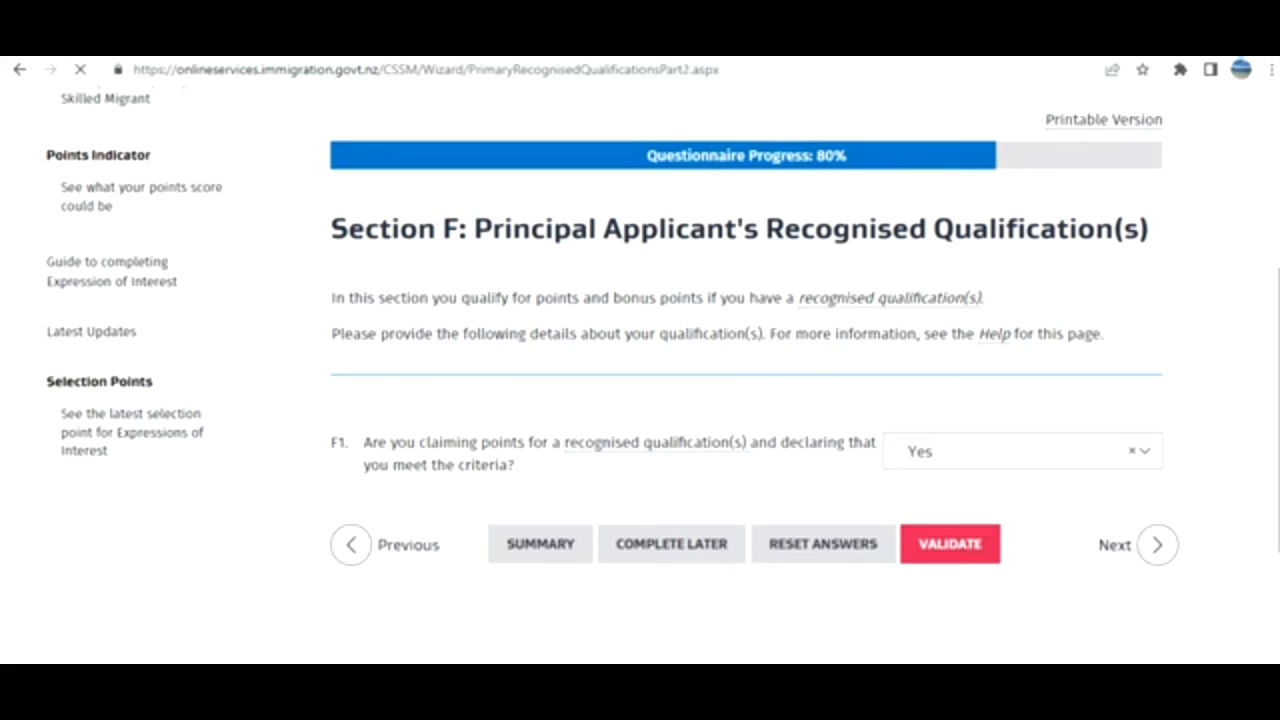
pyautogui.scroll(-10, 745, 400)
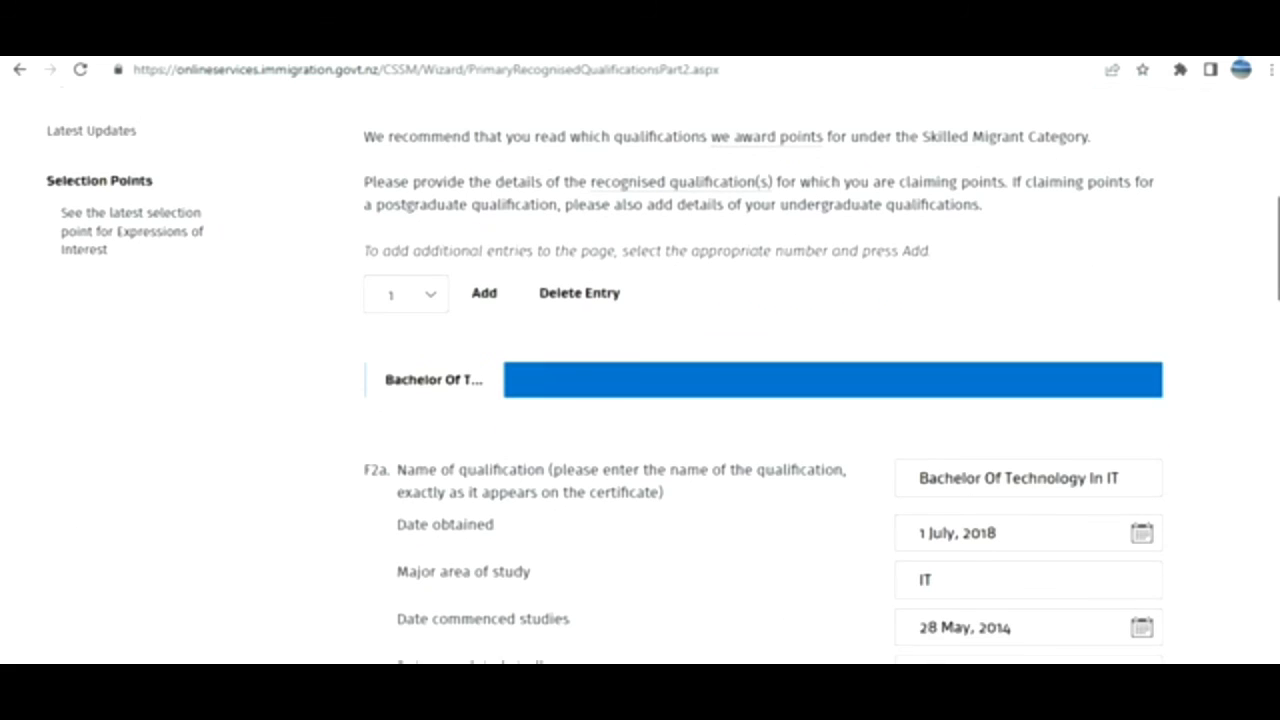
pyautogui.scroll(-7, 780, 375)
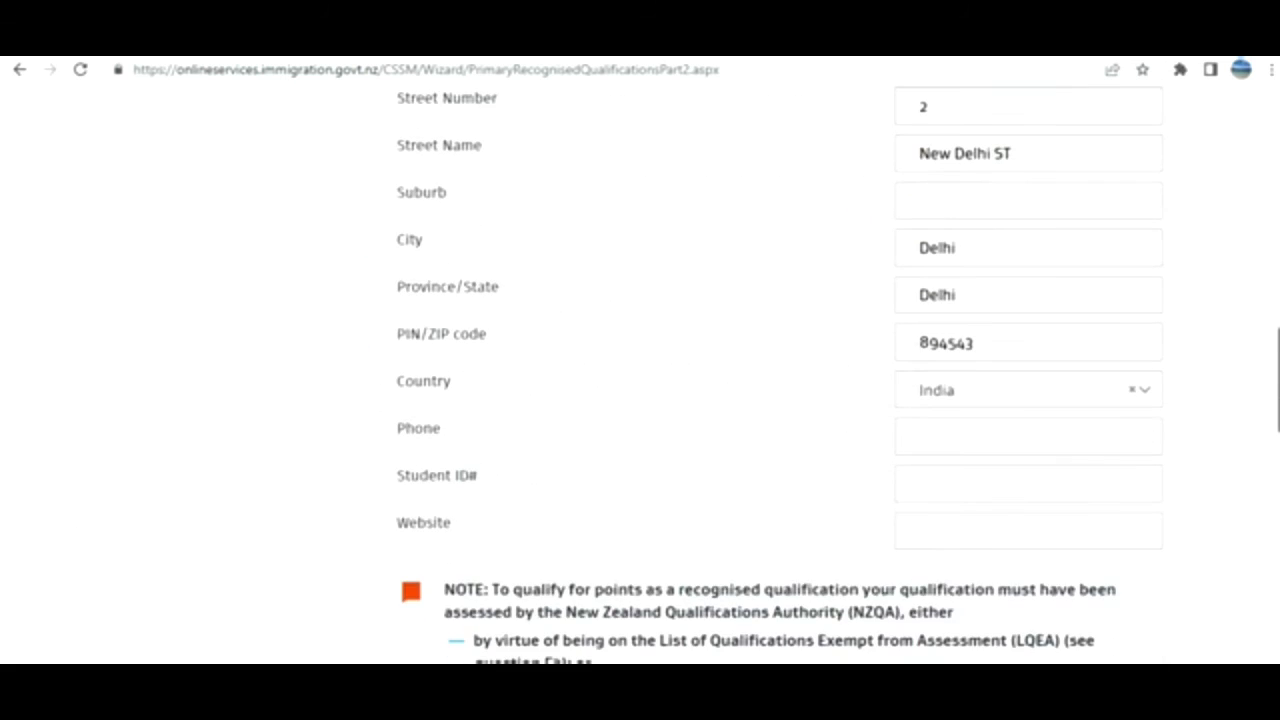
pyautogui.scroll(-3, 780, 375)
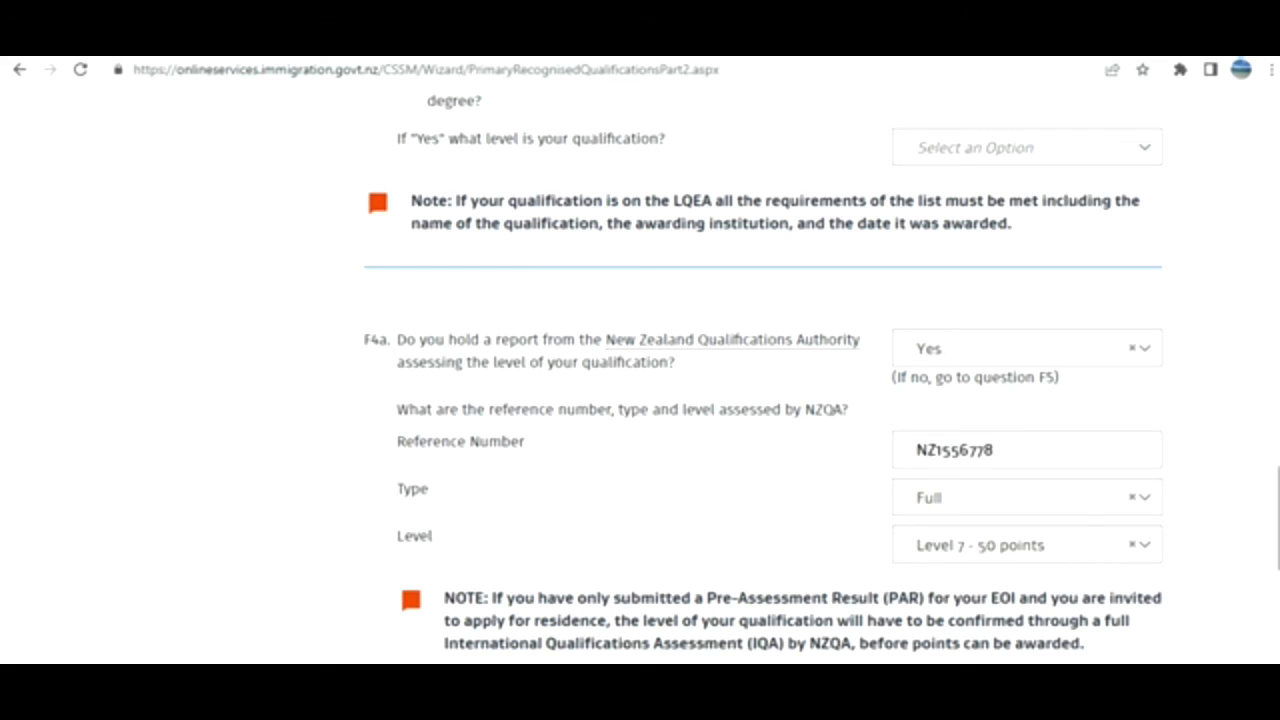
pyautogui.scroll(-5, 1030, 369)
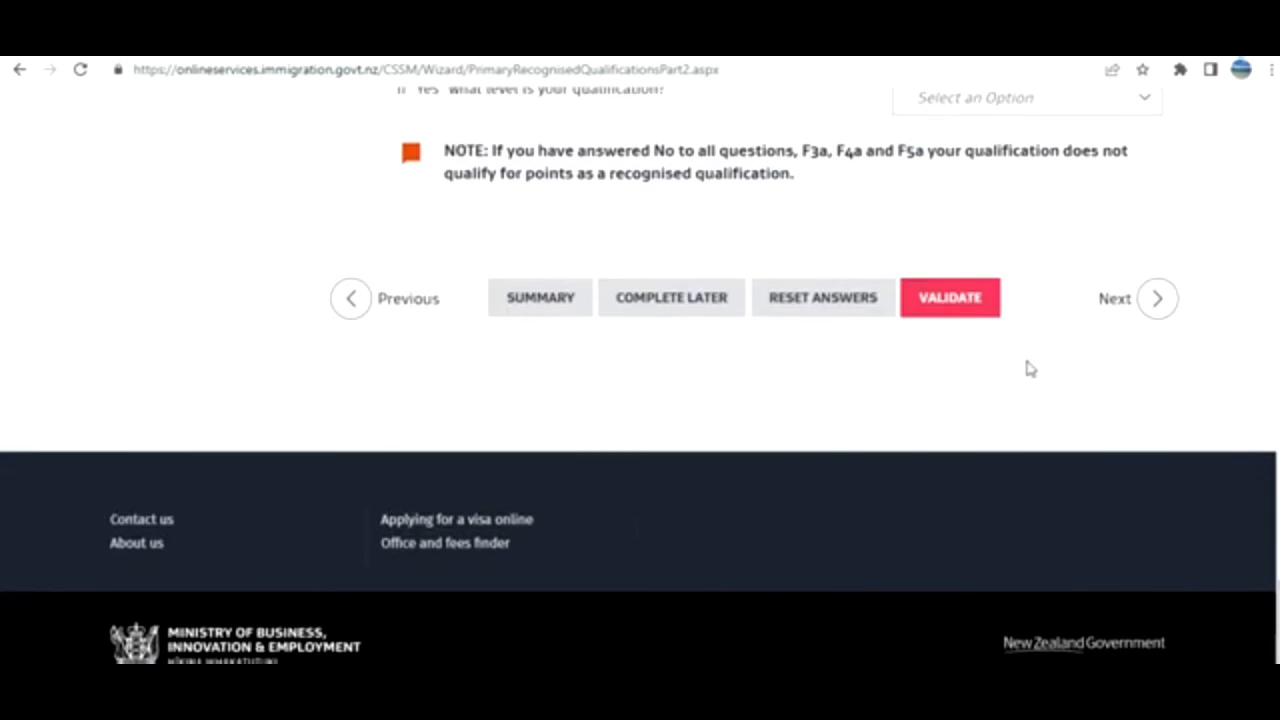
pyautogui.click(983, 305)
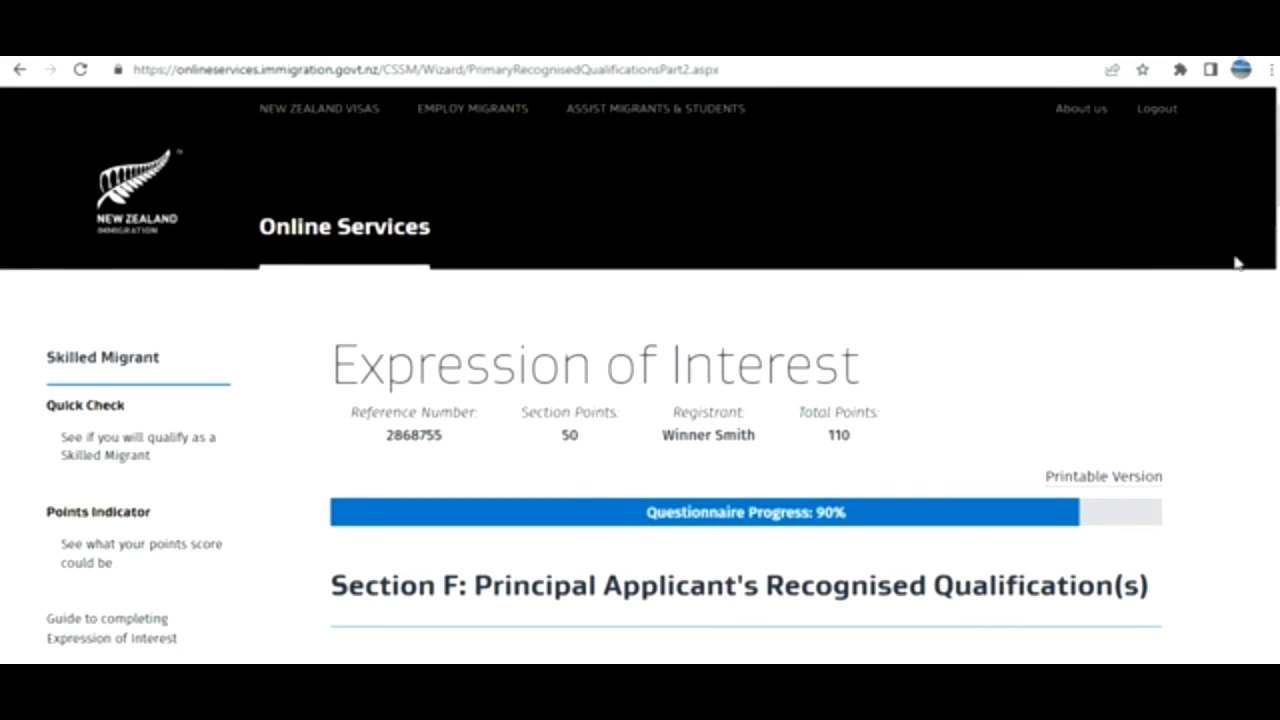
pyautogui.scroll(-20, 640, 380)
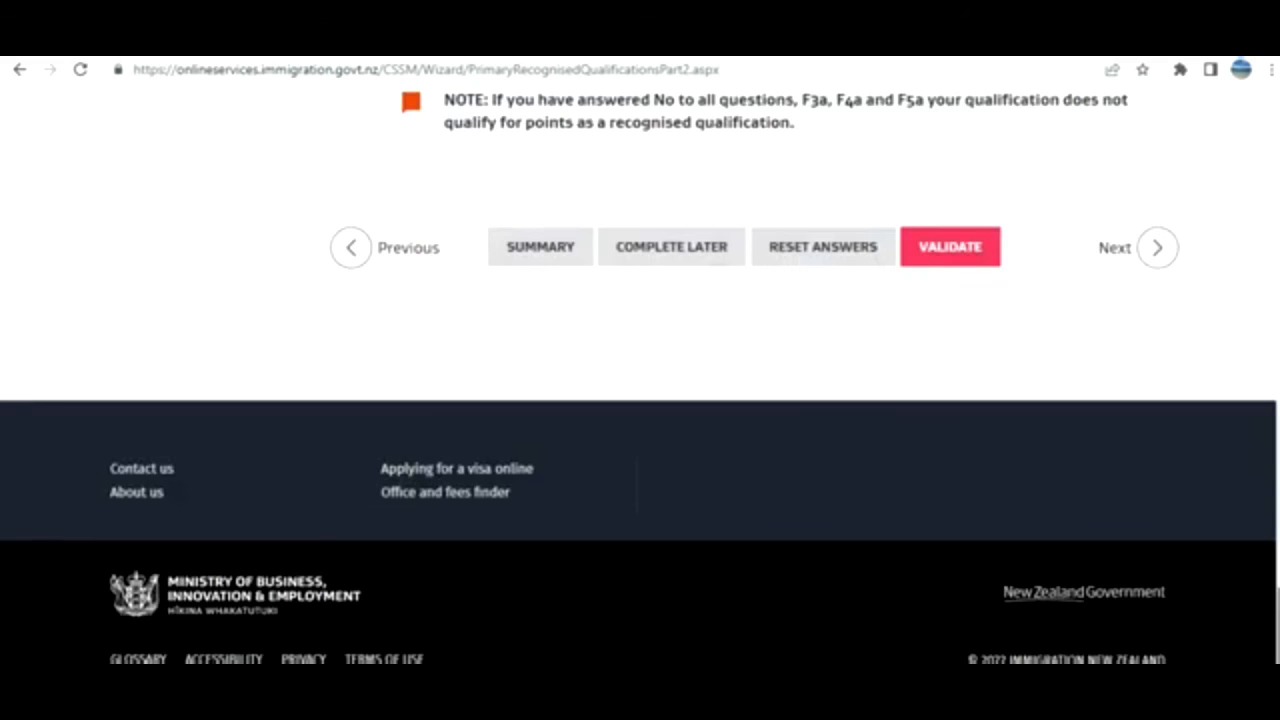
pyautogui.click(531, 256)
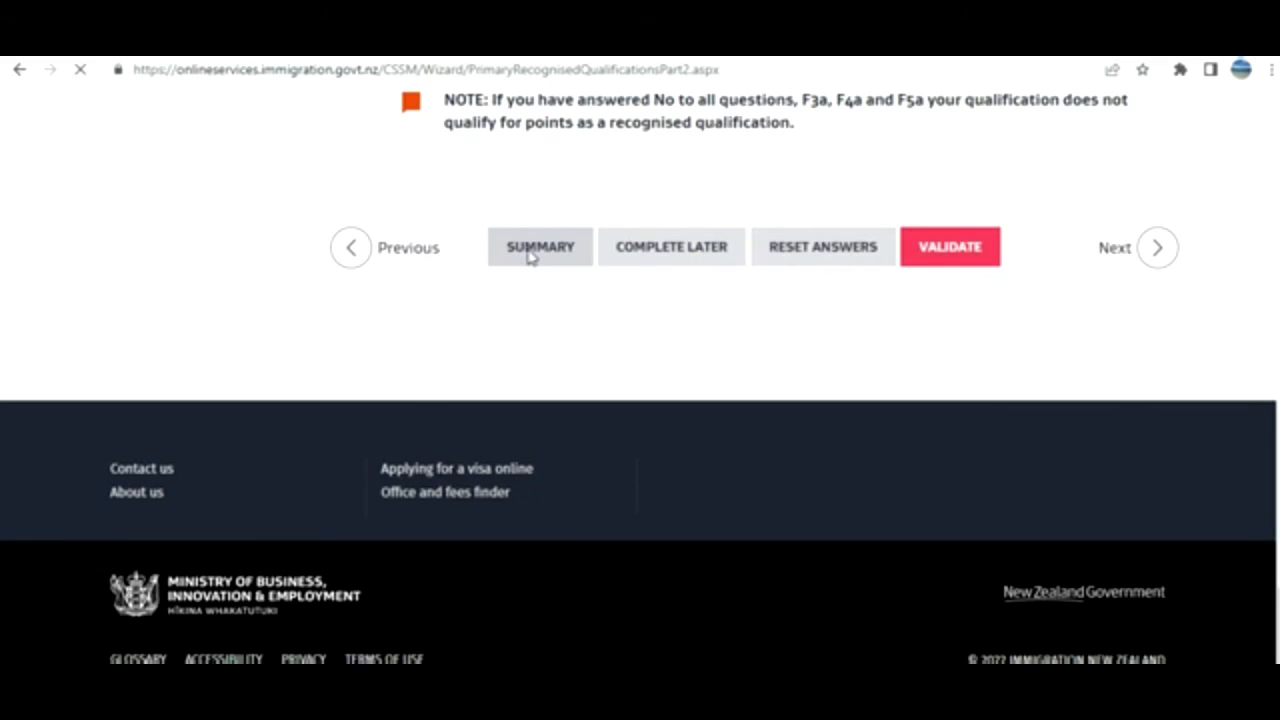
pyautogui.scroll(-10, 526, 257)
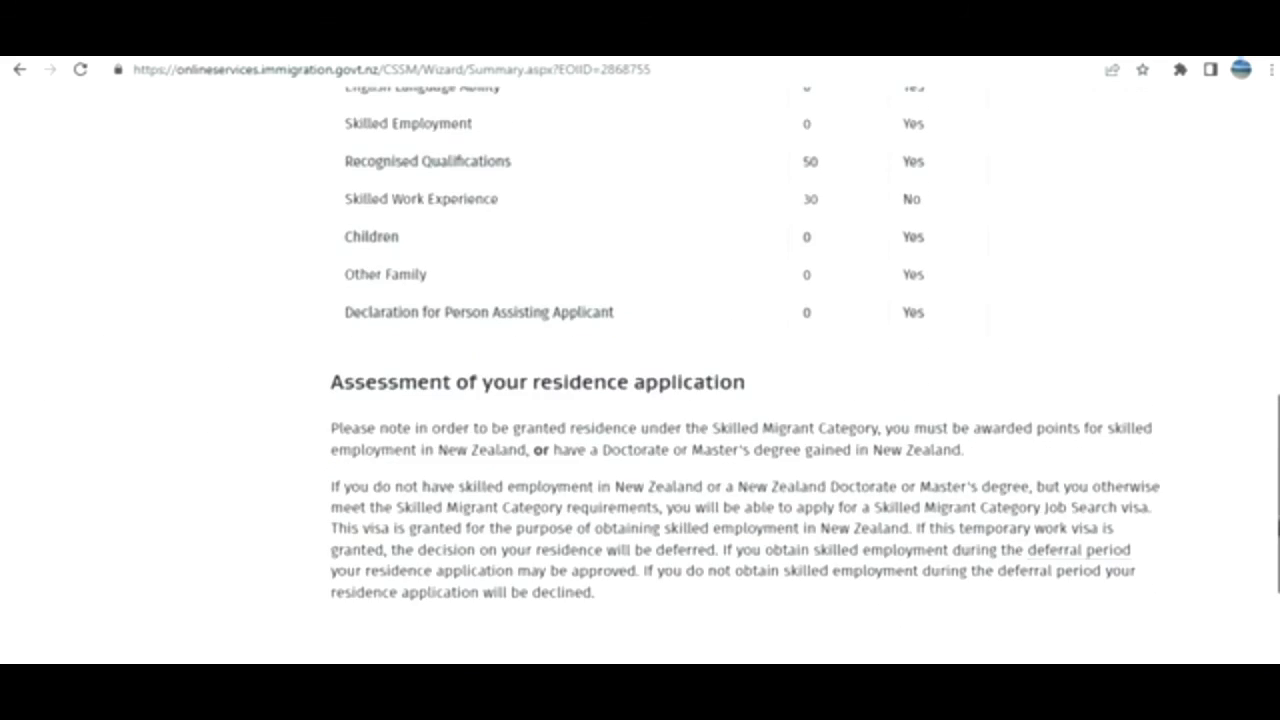
# In Skilled Work Experience, set the work period end date to 16 July 2022.
pyautogui.scroll(1, 640, 375)
pyautogui.click(443, 326)
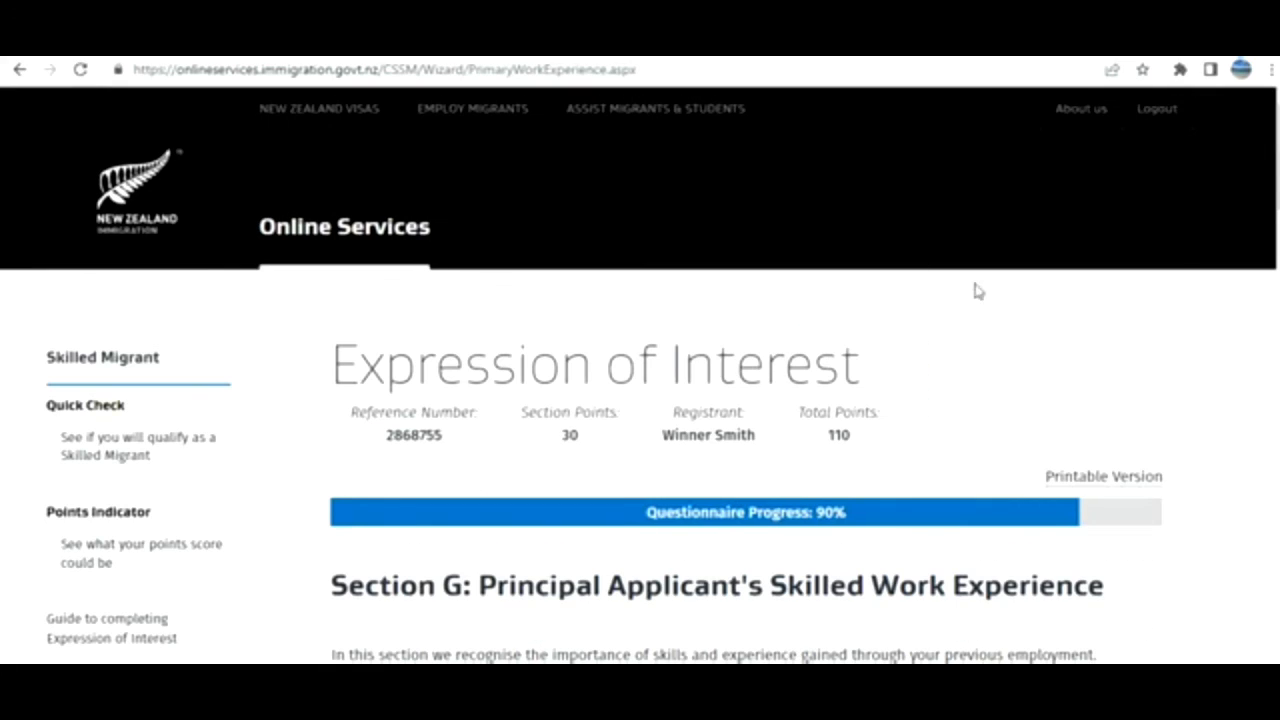
pyautogui.scroll(-8, 640, 380)
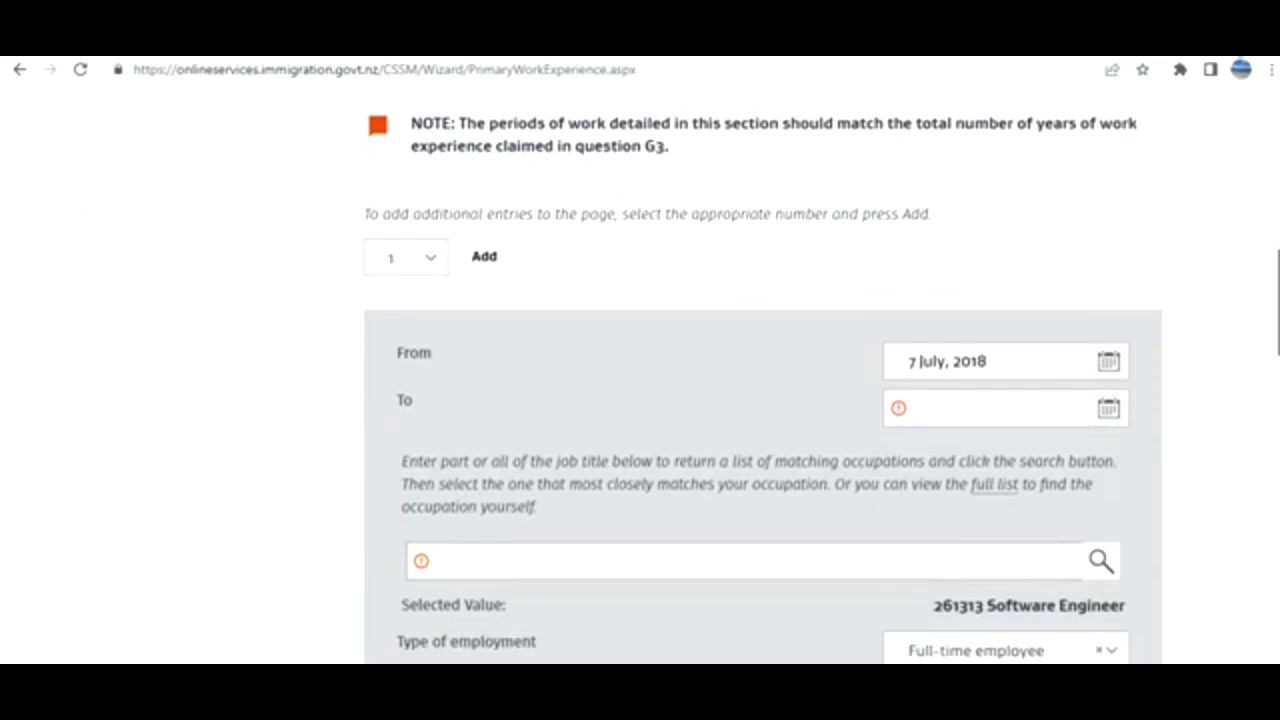
pyautogui.click(1108, 410)
pyautogui.click(1169, 248)
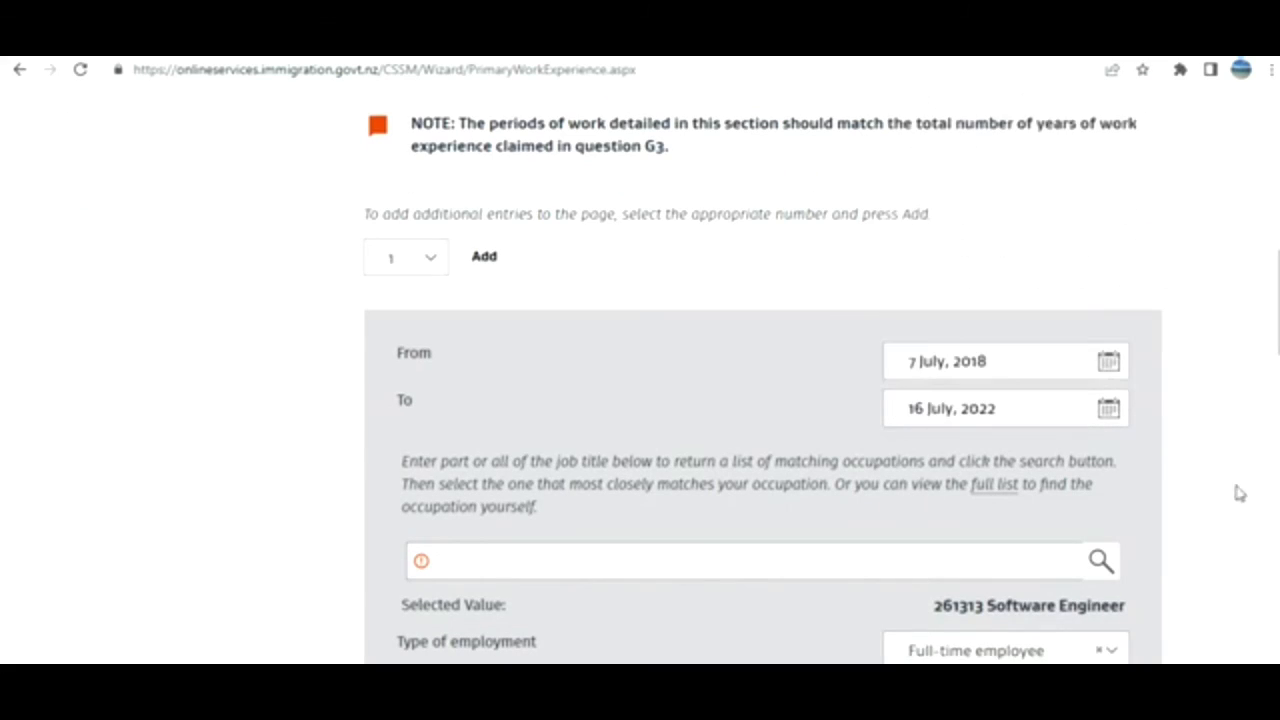
# Save the work experience details and continue to the Children section.
pyautogui.scroll(-2, 760, 400)
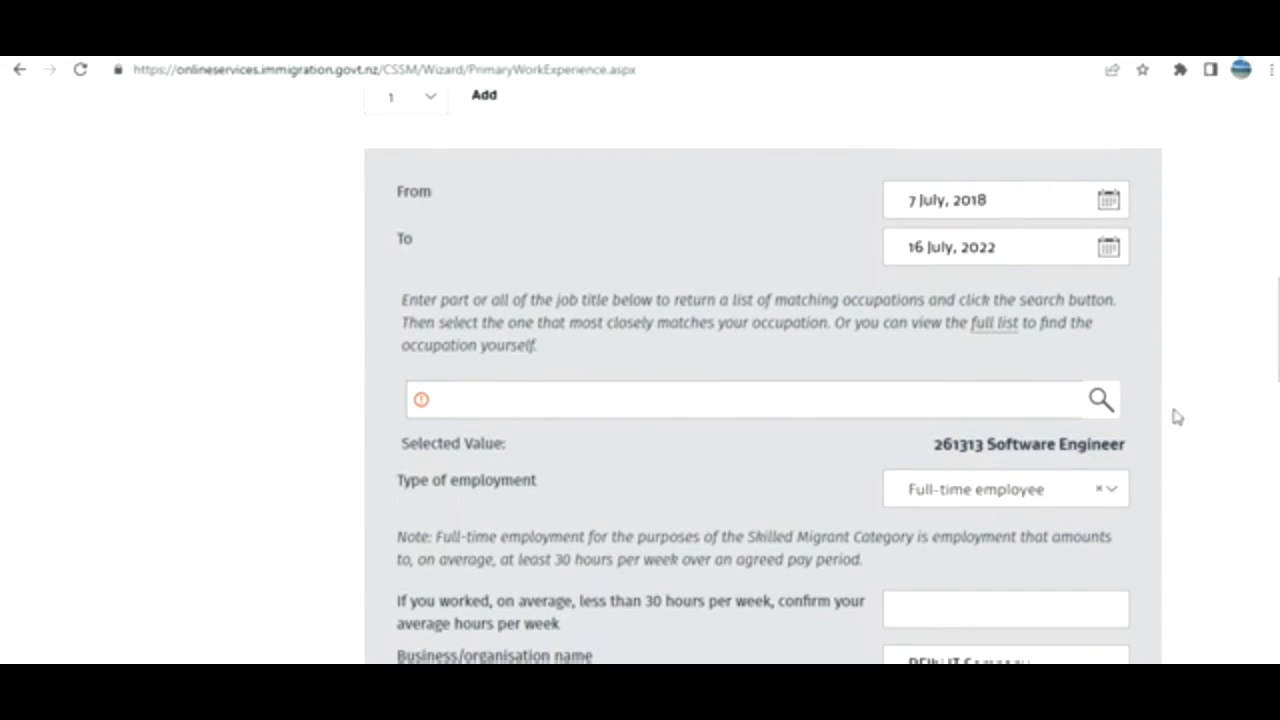
pyautogui.moveTo(1278, 350); pyautogui.dragTo(1273, 453)
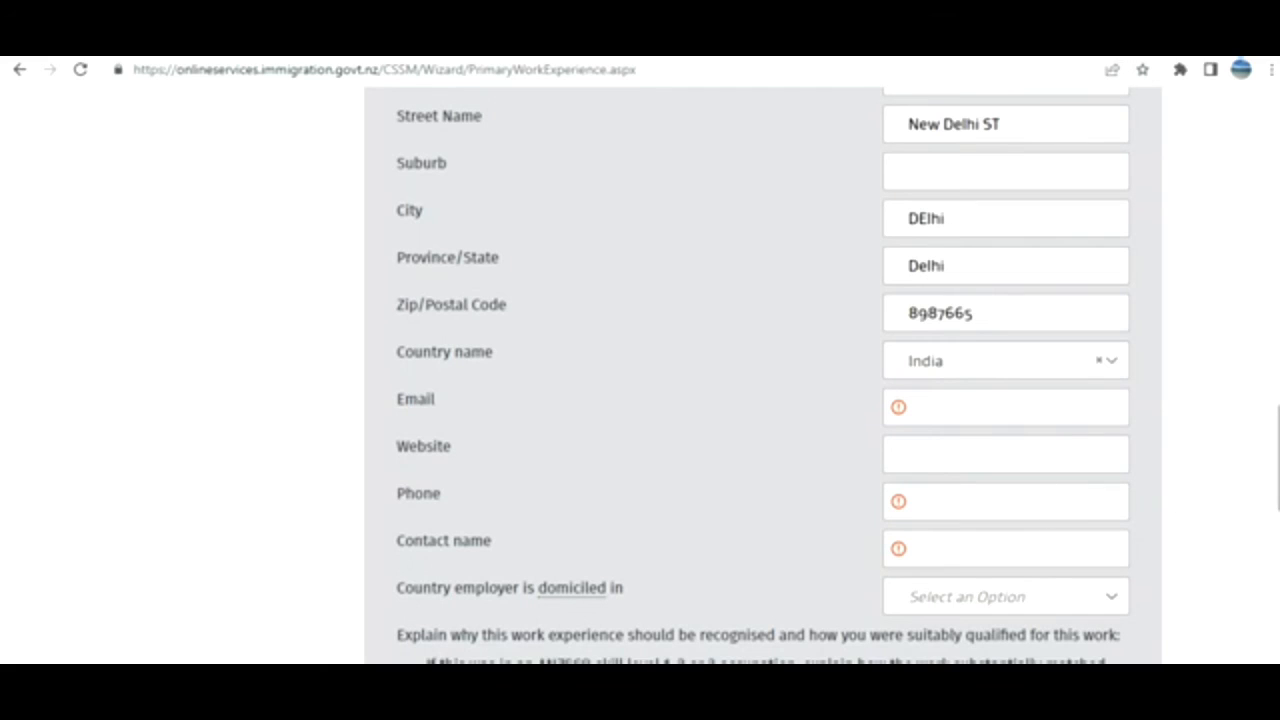
pyautogui.moveTo(1277, 458); pyautogui.dragTo(1277, 611)
pyautogui.click(1116, 448)
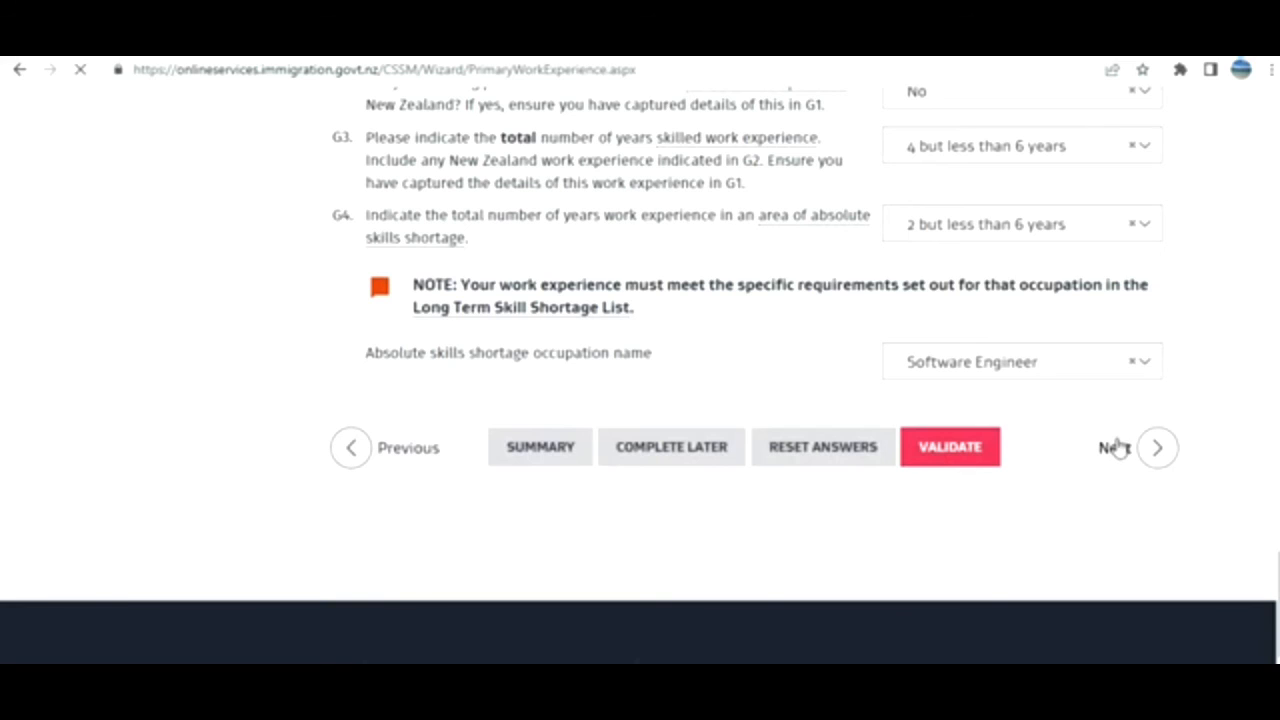